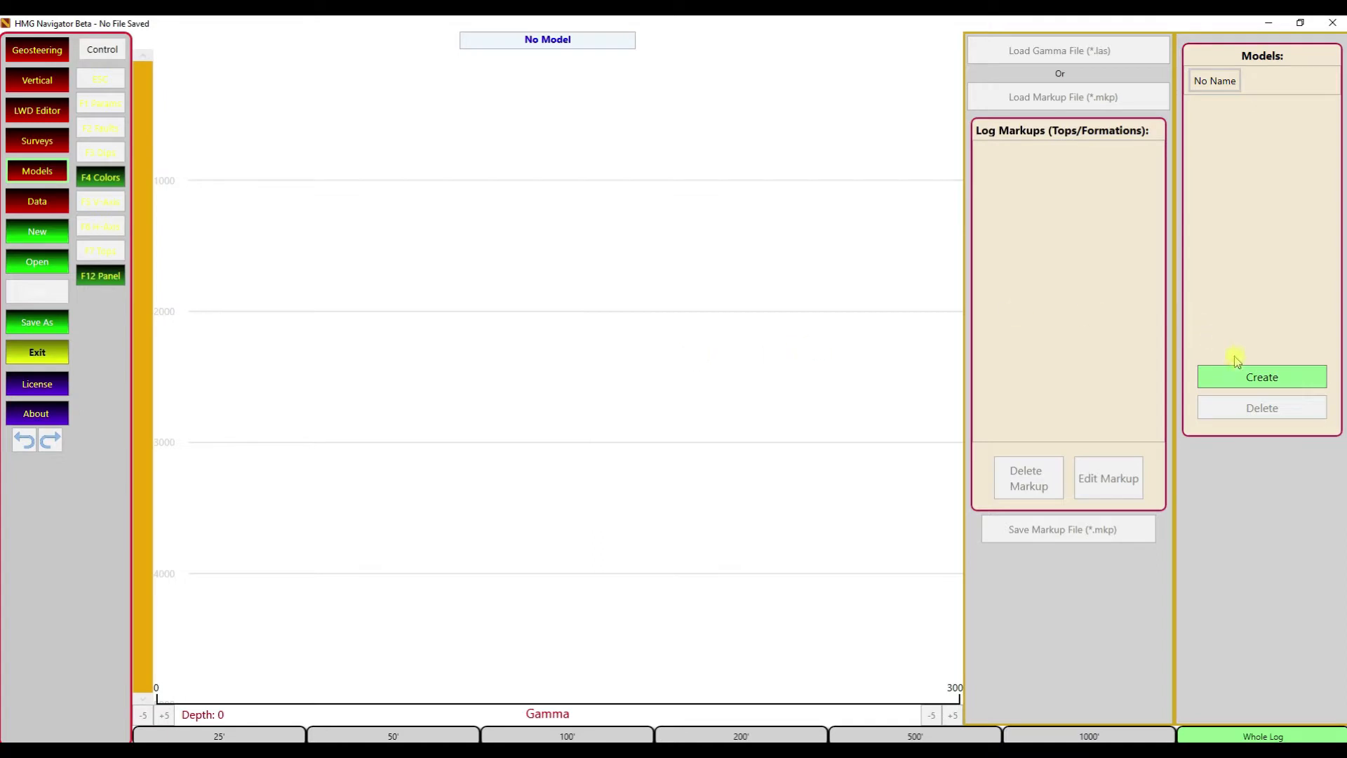
Create two more models and start loading a gamma file into the first model in the list.
left_click(1239, 372)
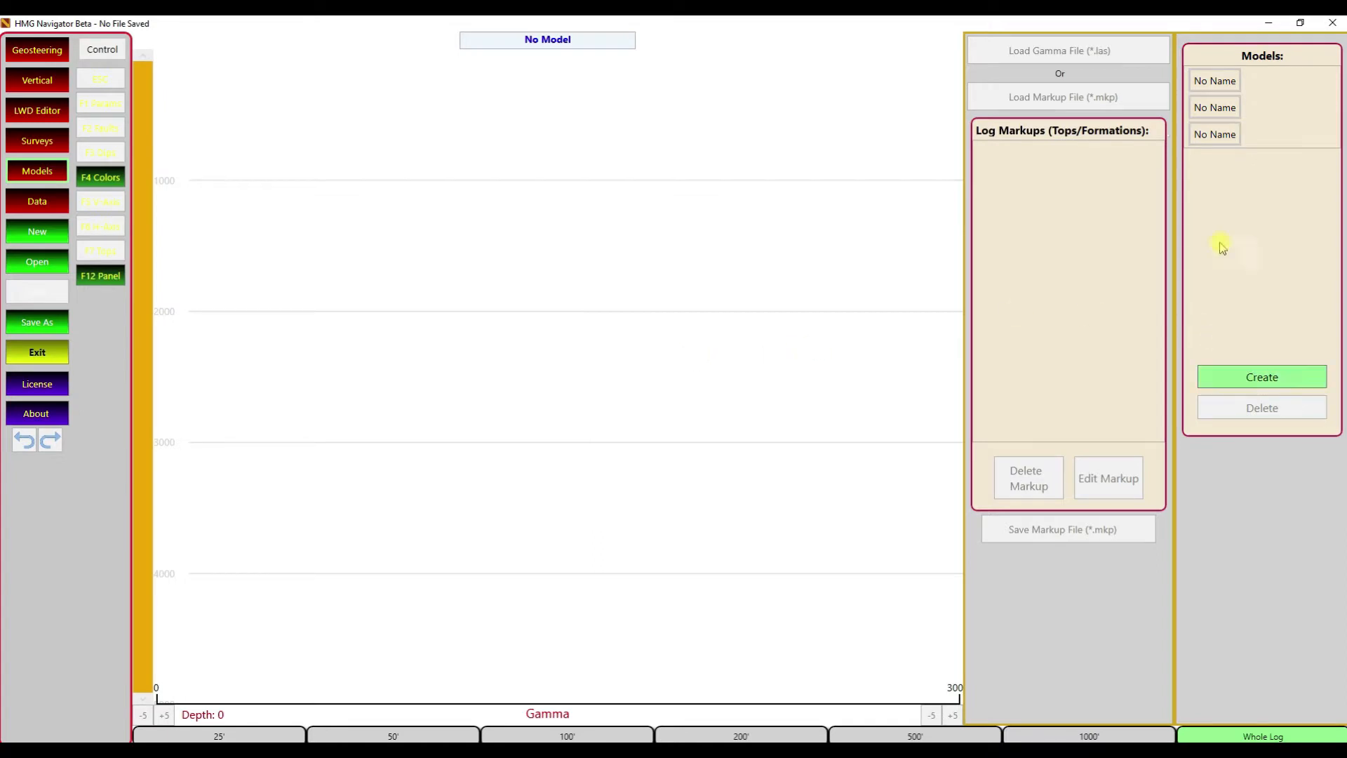
left_click(1221, 83)
left_click(1089, 55)
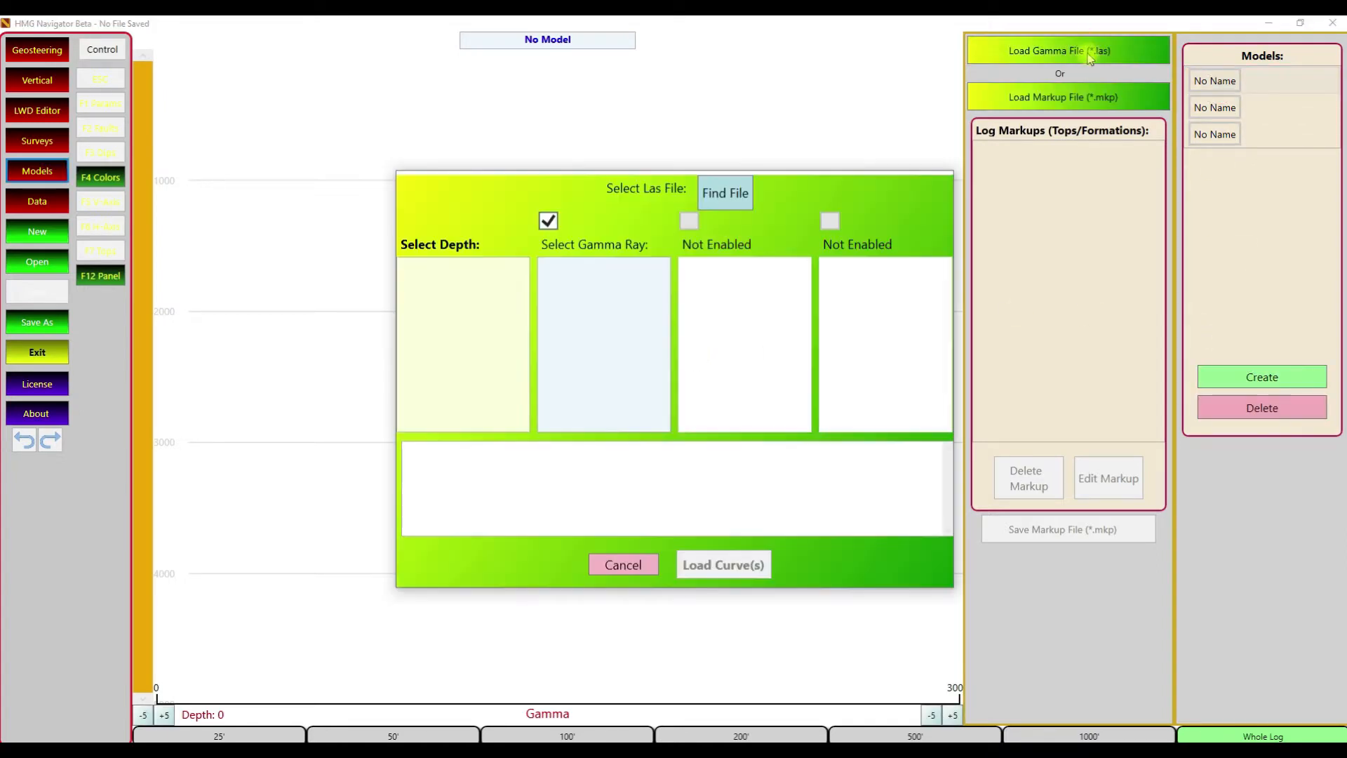
Load the GR curve with DEPT as depth from state 36 logs.LAS in the Offset Logs folder.
left_click(727, 194)
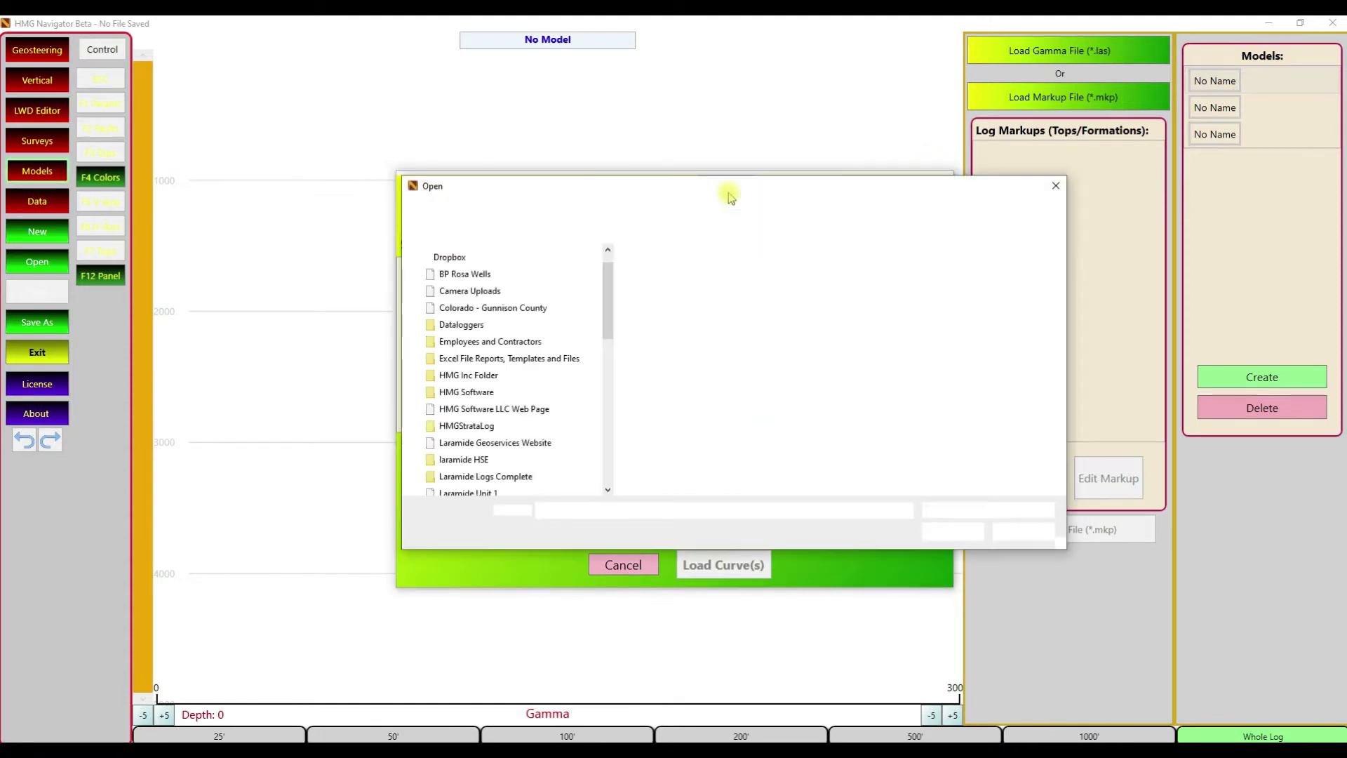
left_click(761, 210)
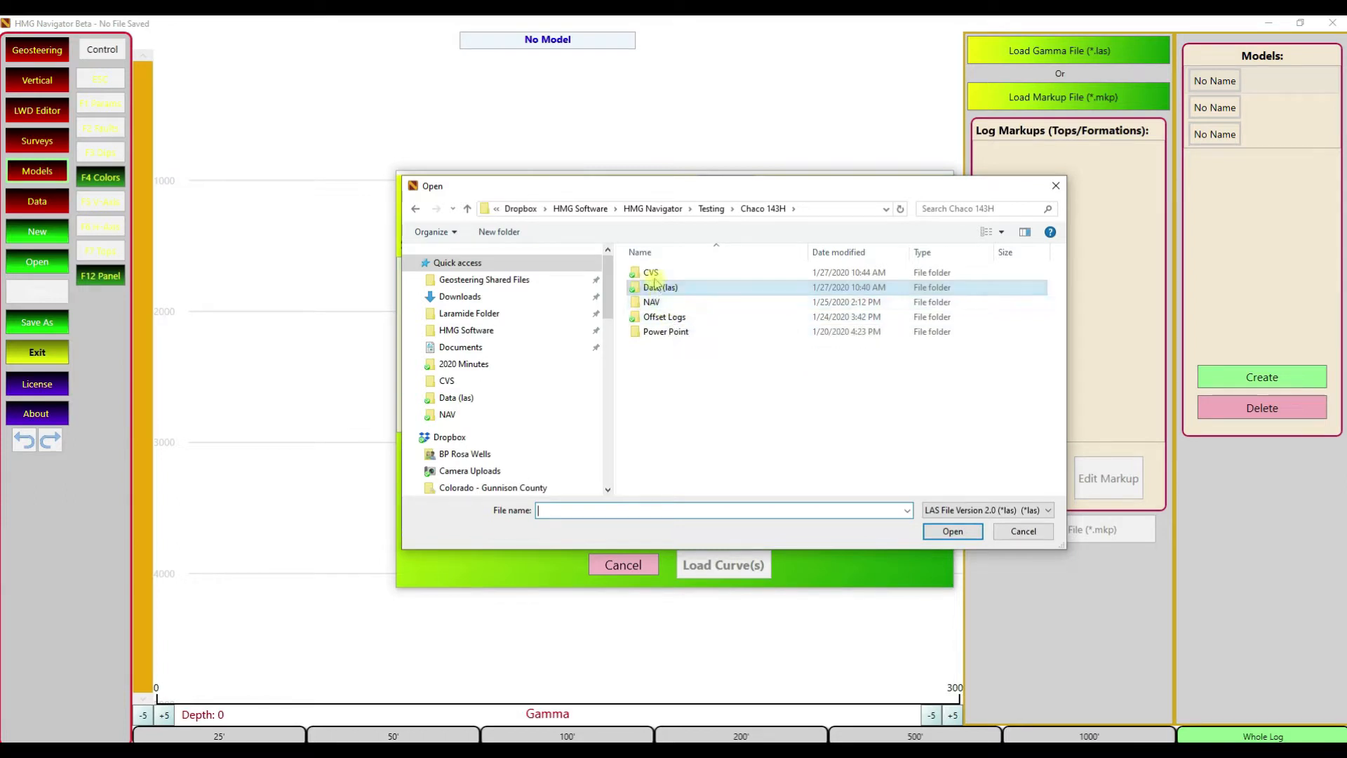
double_click(664, 315)
left_click(670, 273)
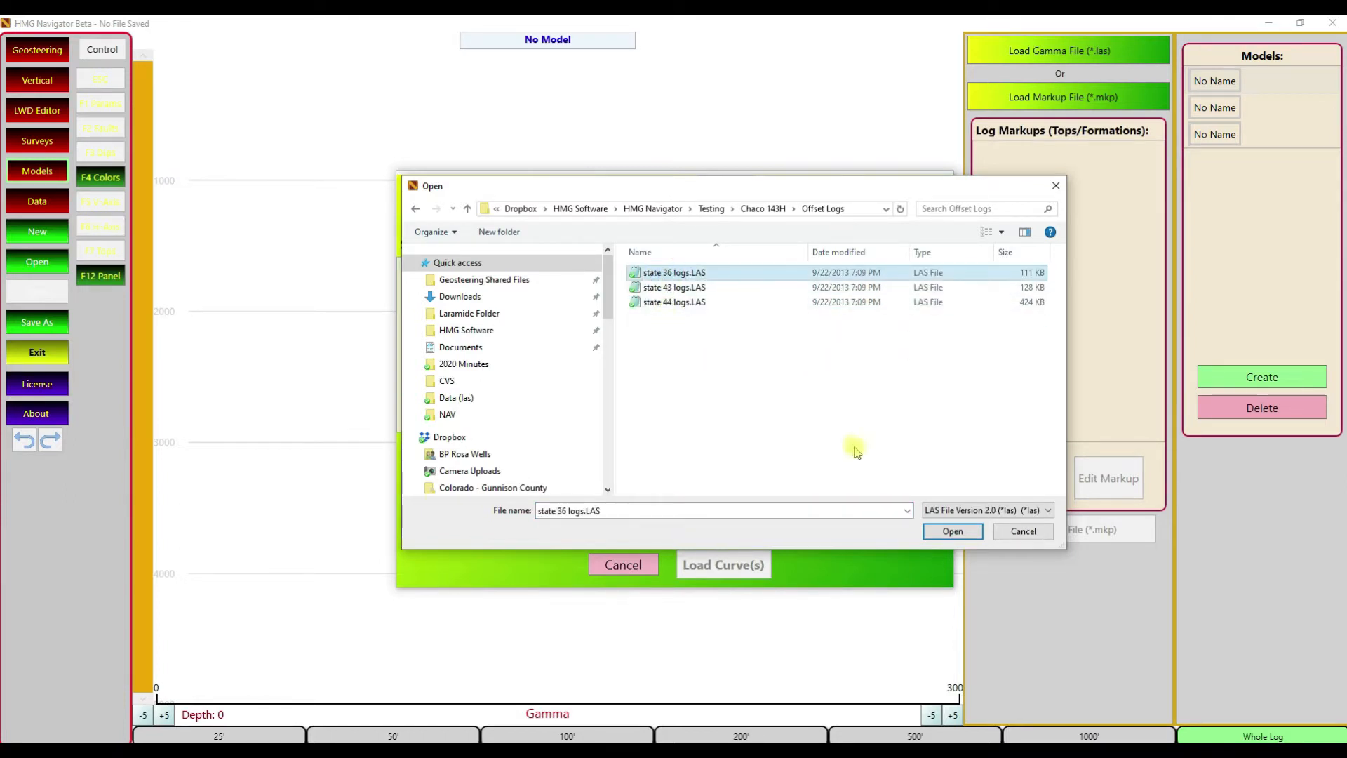
left_click(952, 531)
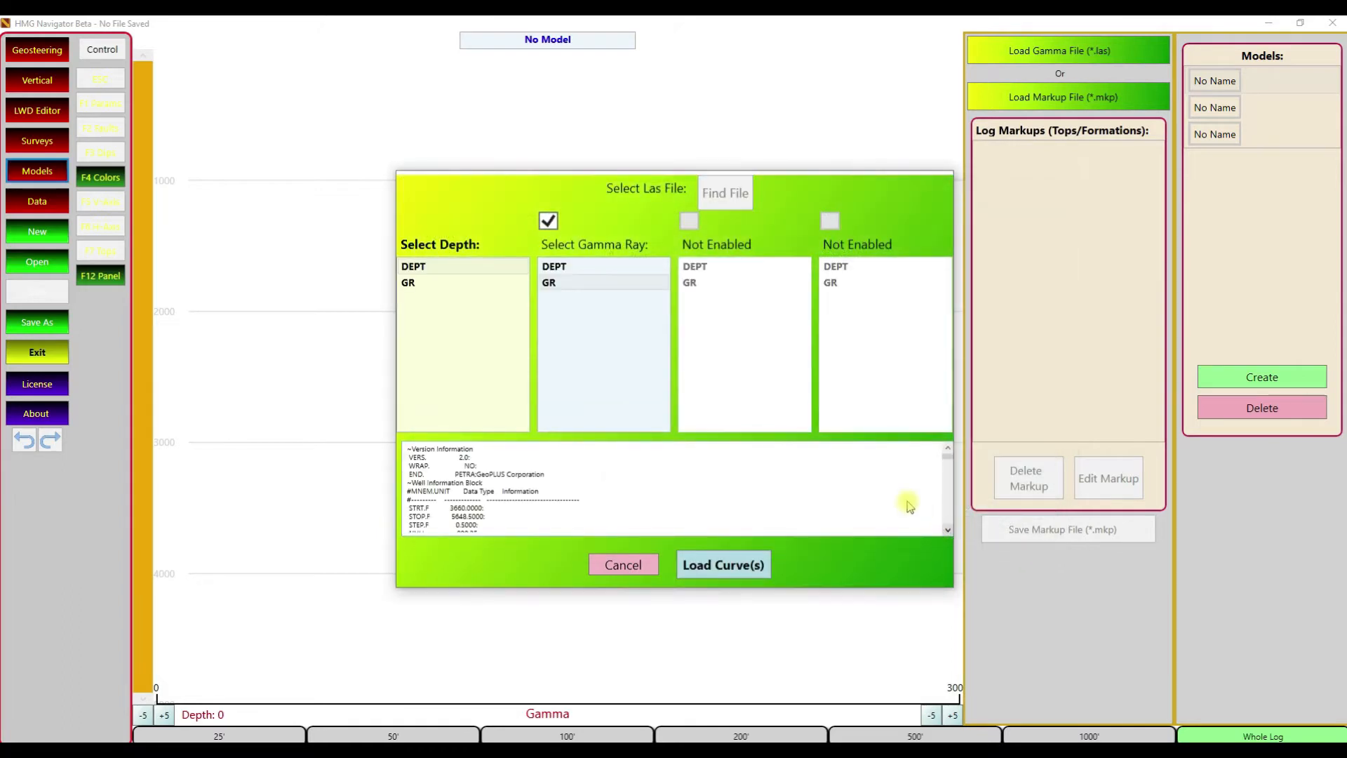
left_click(572, 283)
left_click(728, 564)
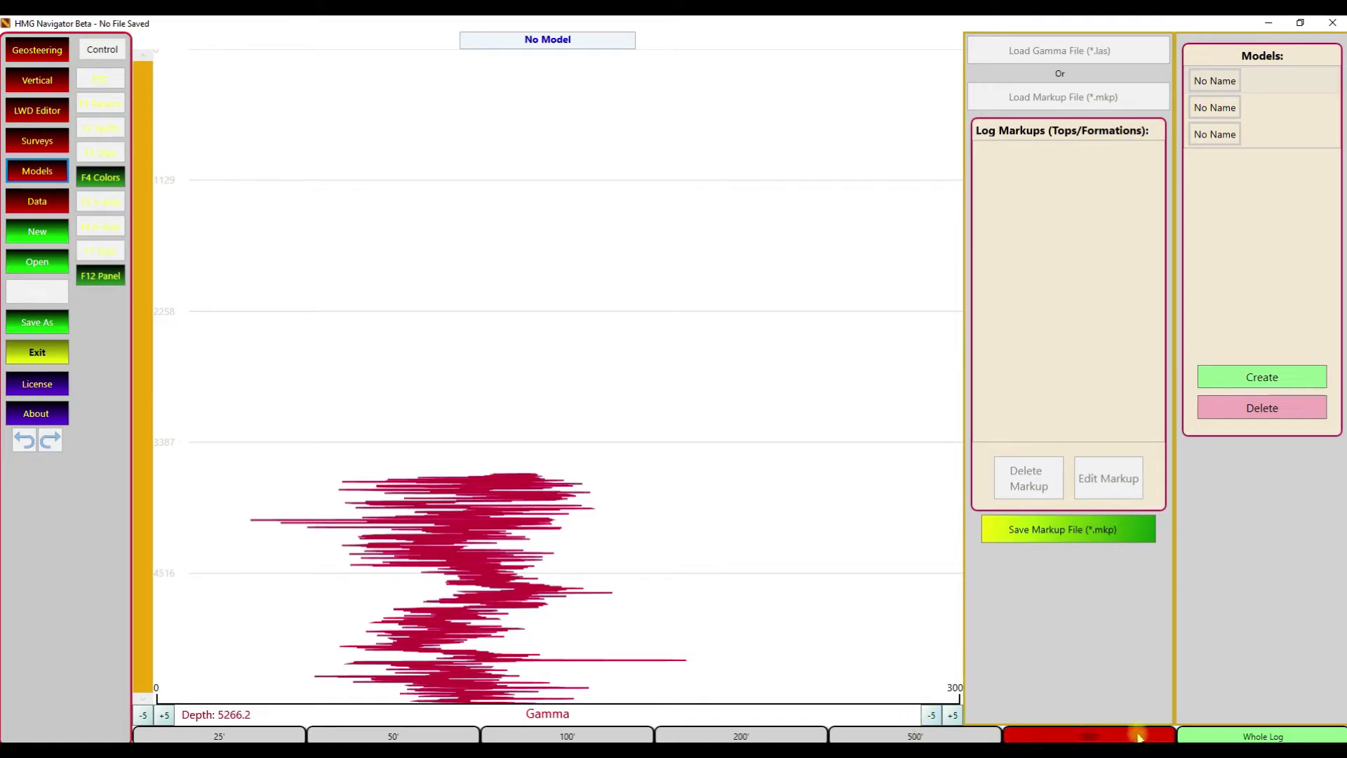
At the 200' log scale, mark a formation across the sharp gamma peak from about 5264 to 5268.
left_click(777, 736)
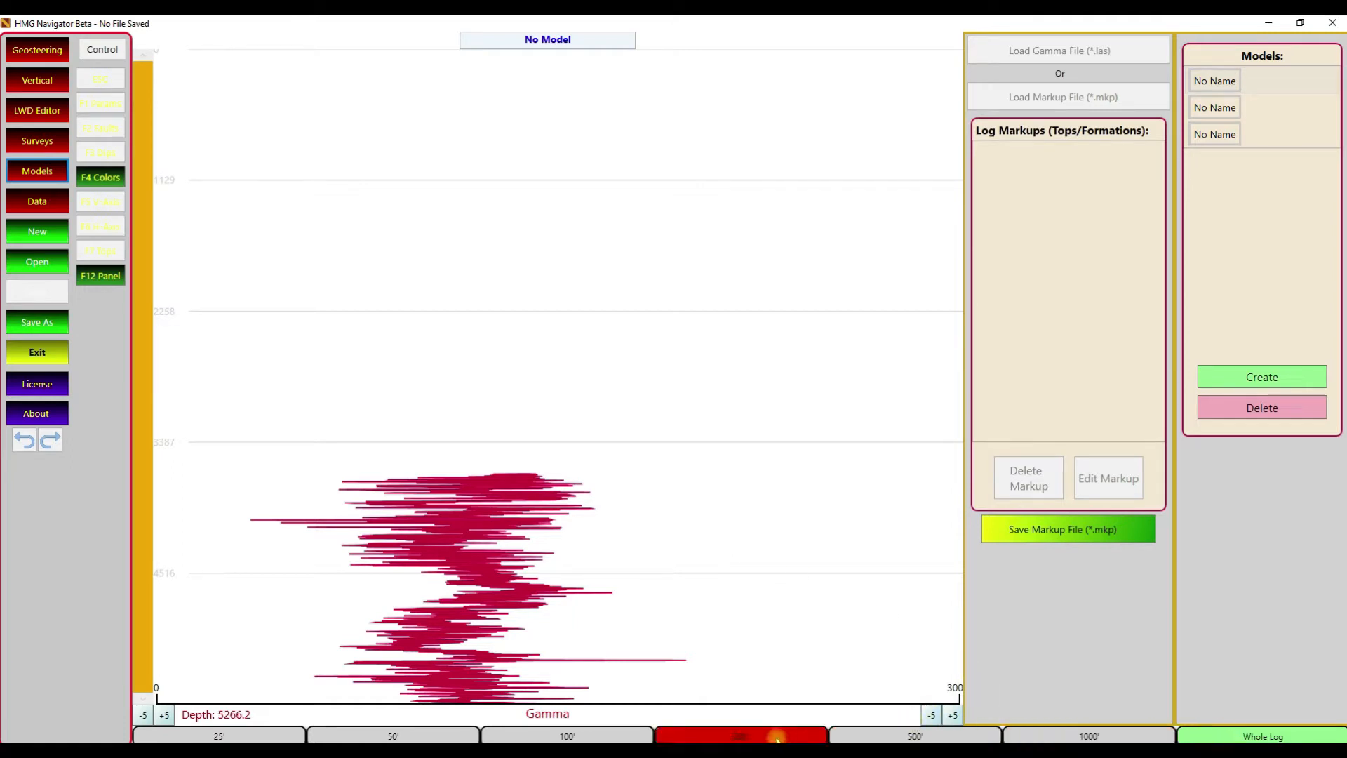
left_click_drag(138, 180, 173, 647)
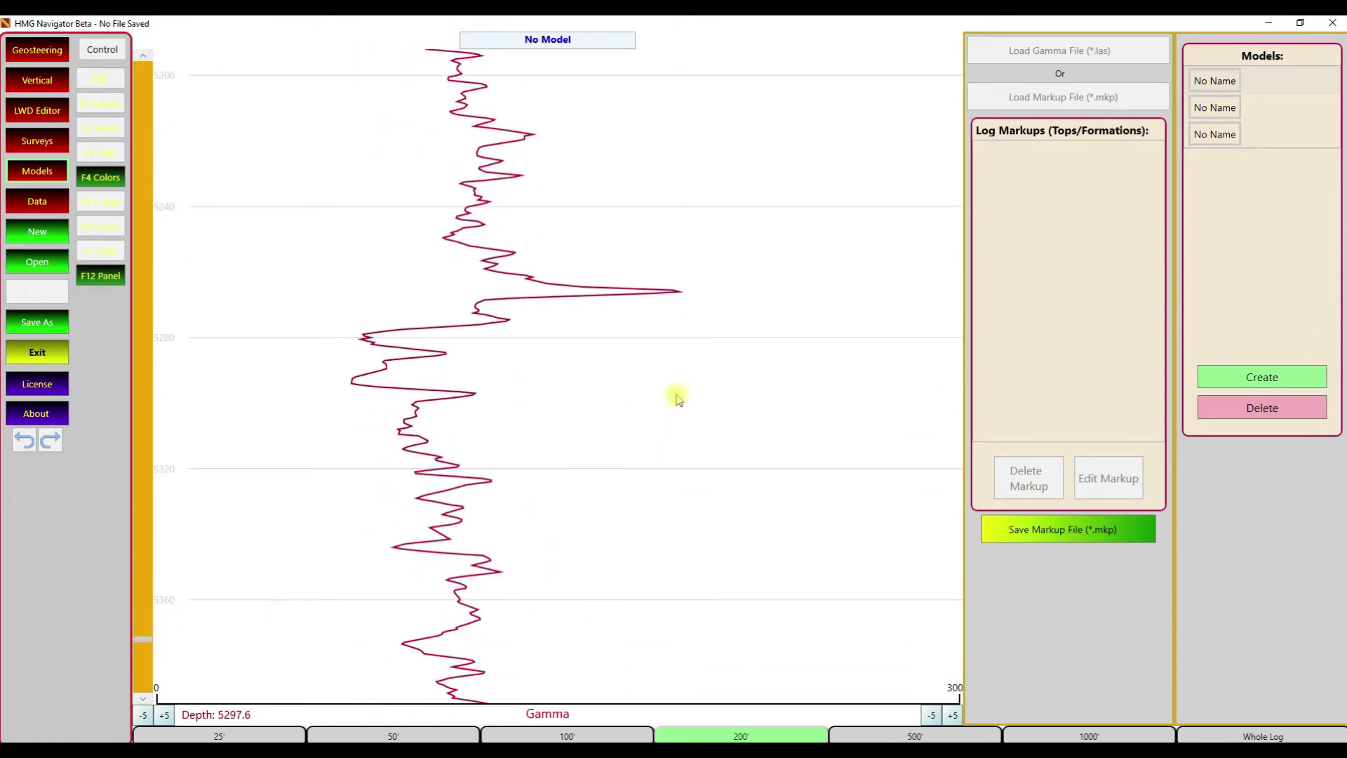
scroll(649, 402, "up", 2)
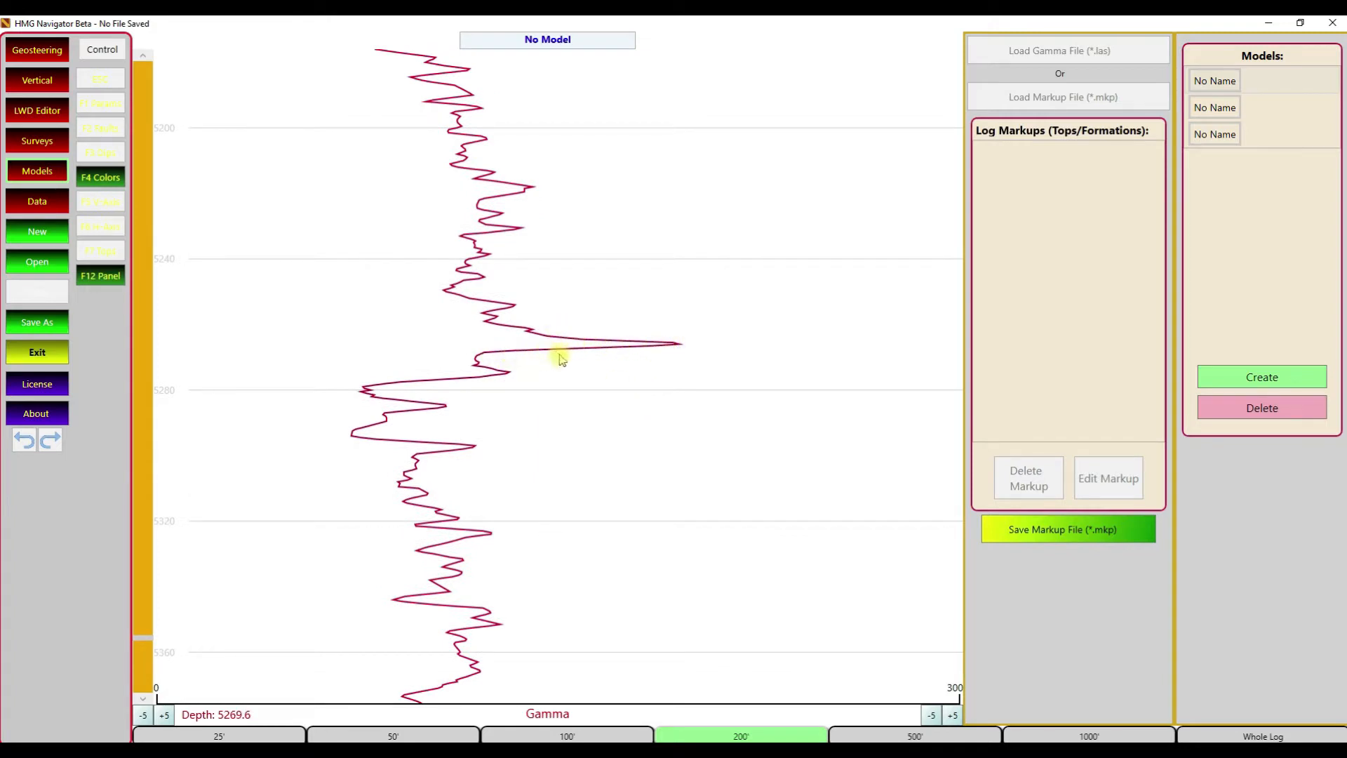
left_click(595, 345)
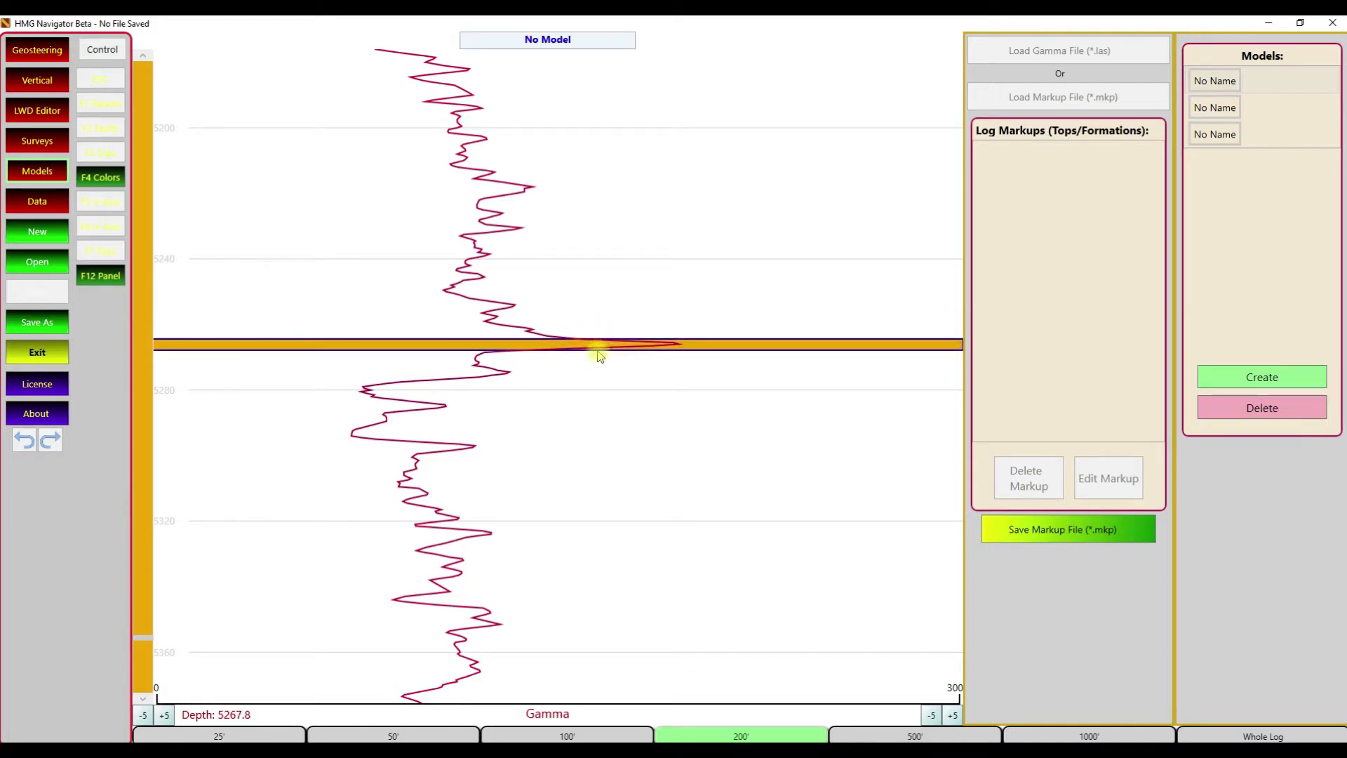
left_click(598, 352)
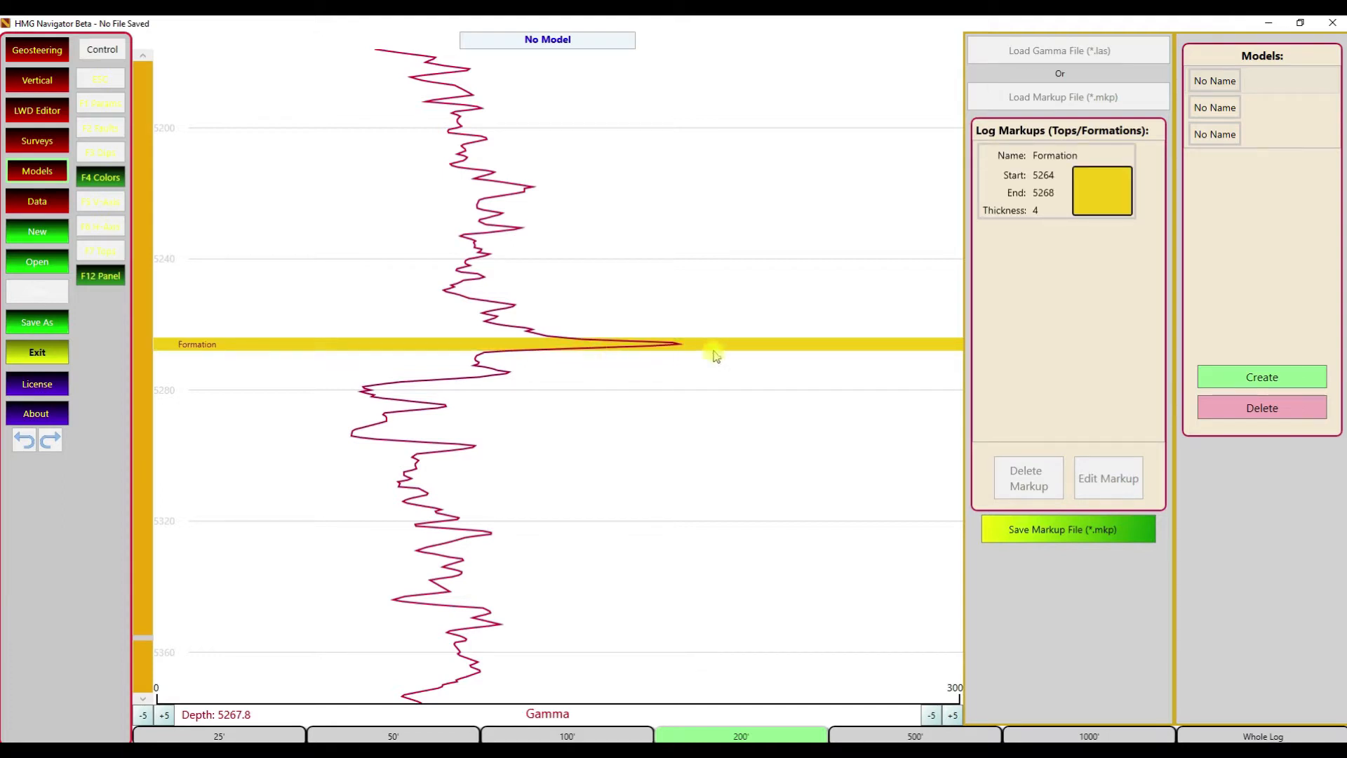
Rename the new markup as Lwr. Mancos, give it Fill #7 and save it.
left_click(1063, 175)
left_click(1110, 476)
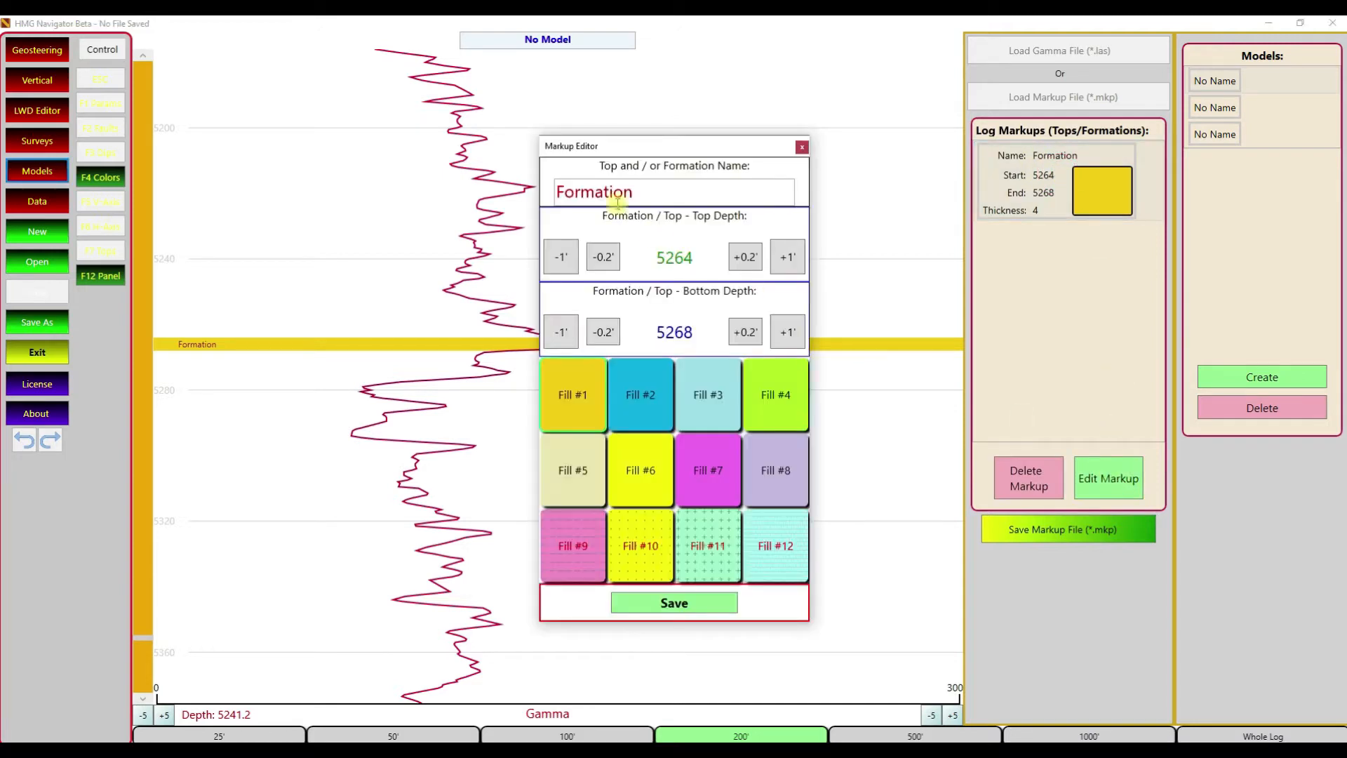
left_click_drag(651, 199, 341, 203)
type("L")
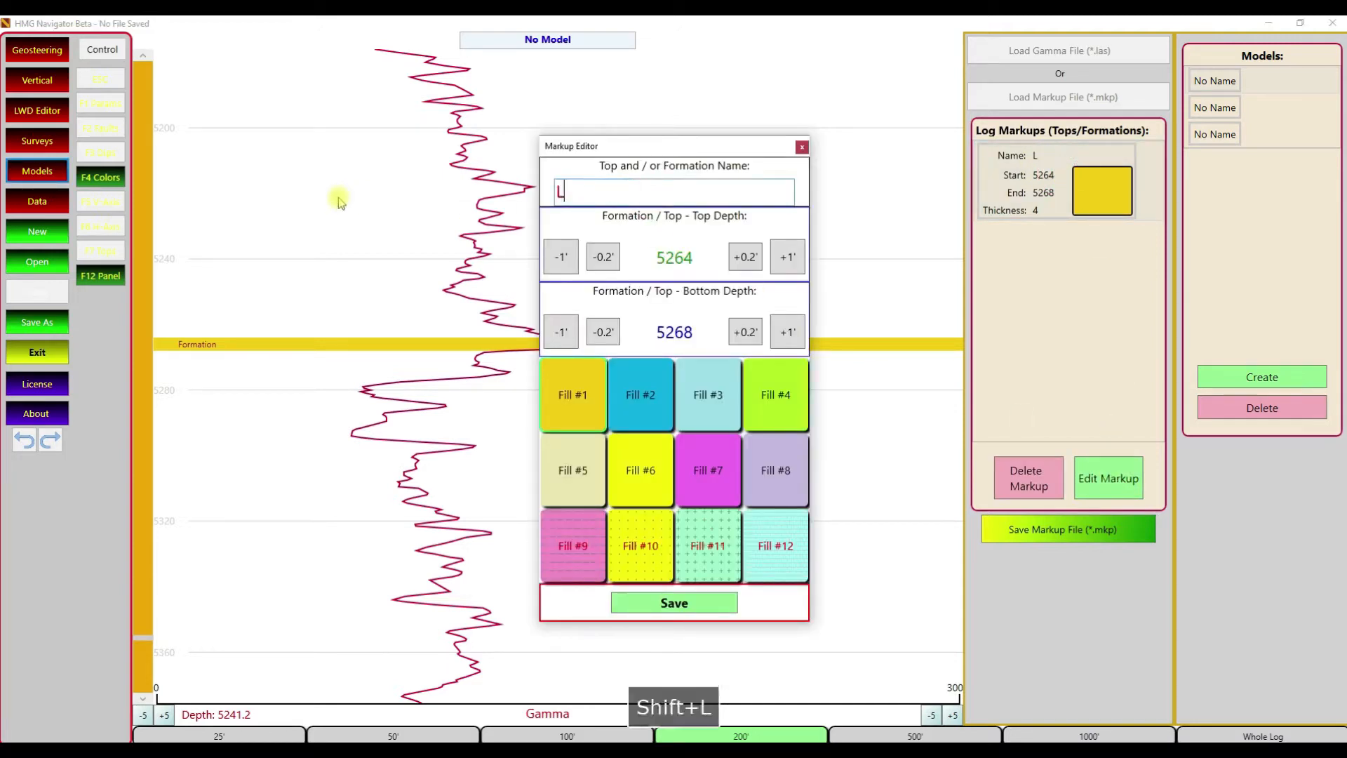
type("wr. Mancos")
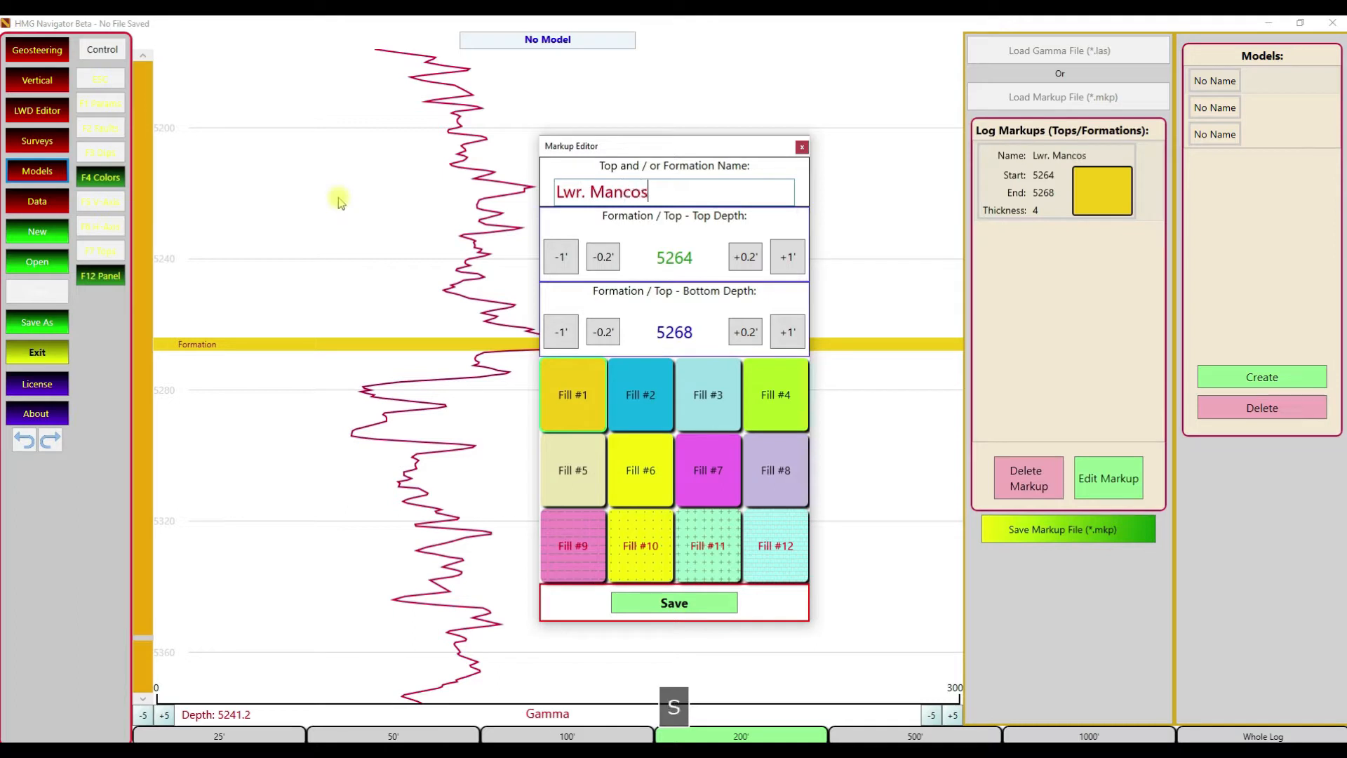
left_click(693, 471)
left_click(686, 607)
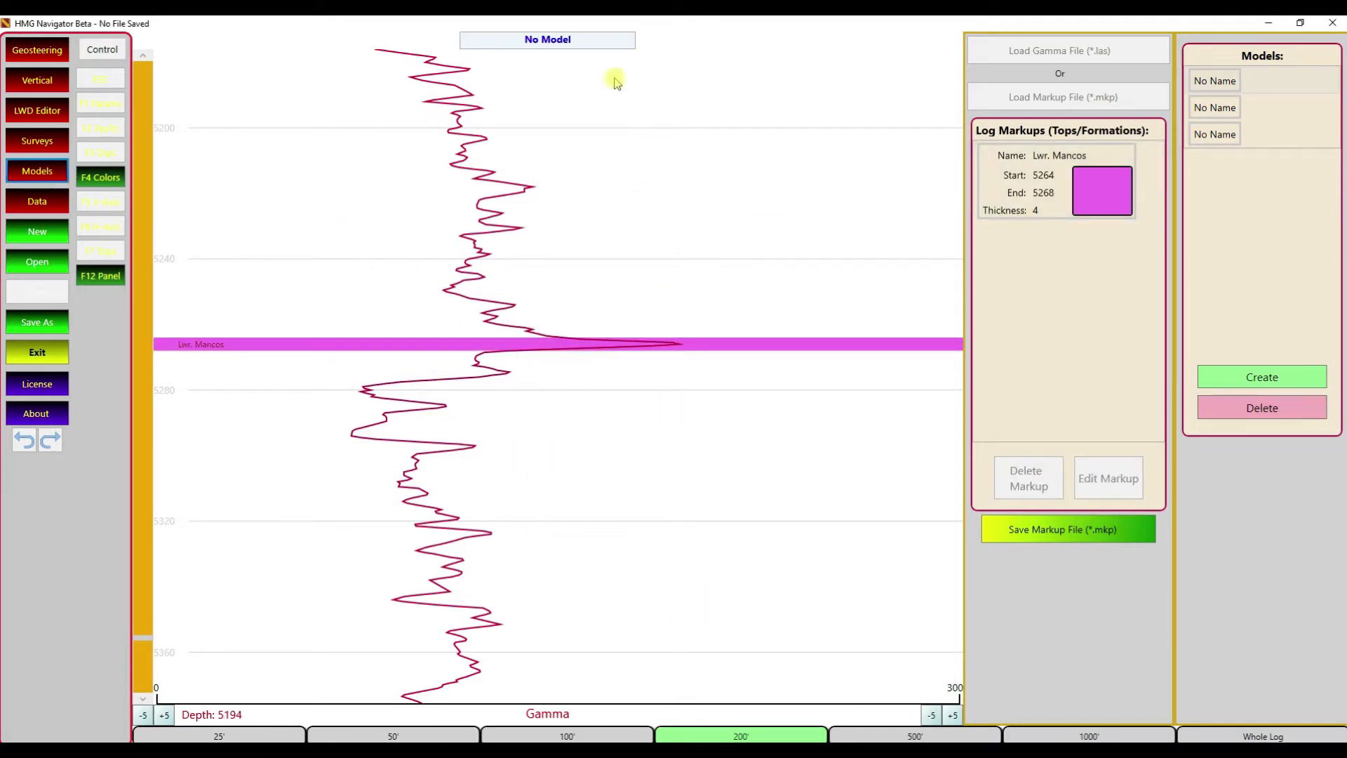
Name the first model State 36.
left_click_drag(586, 36, 524, 38)
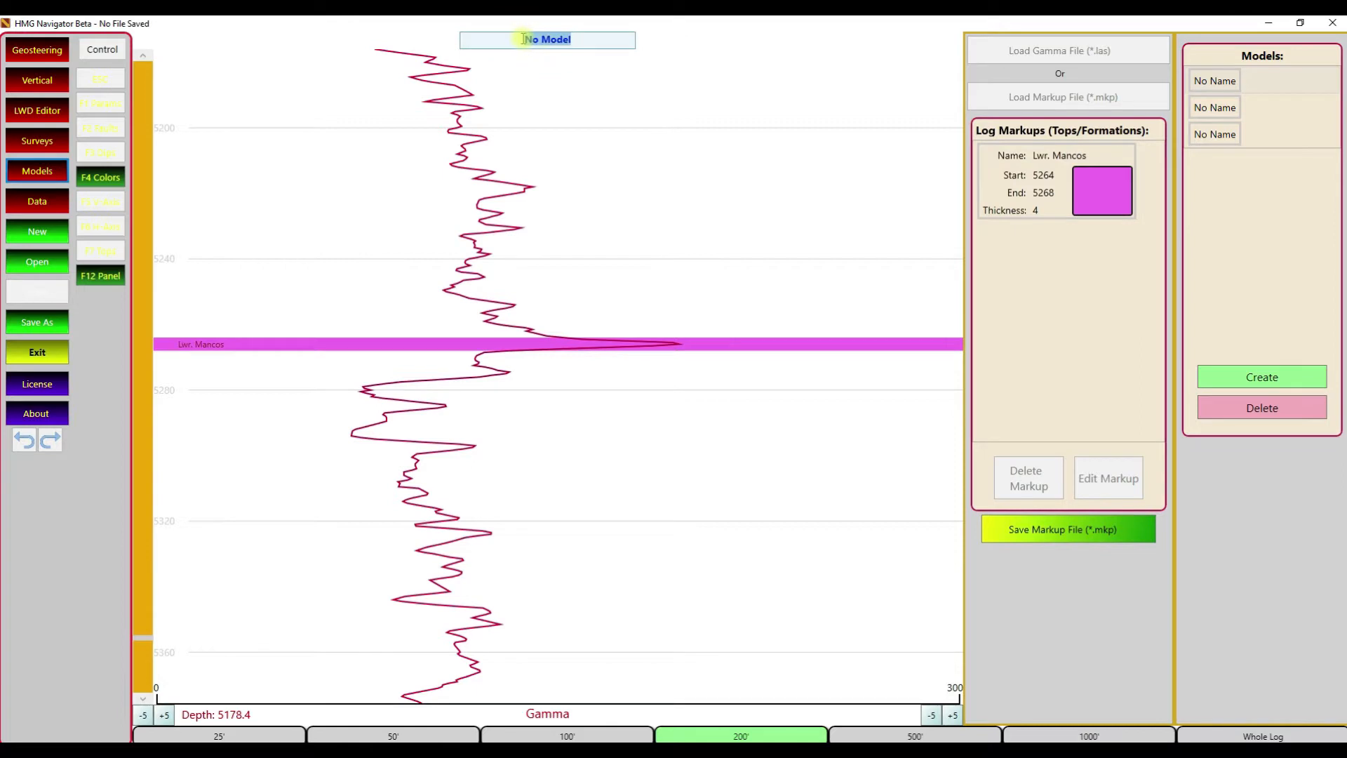
type("State 36")
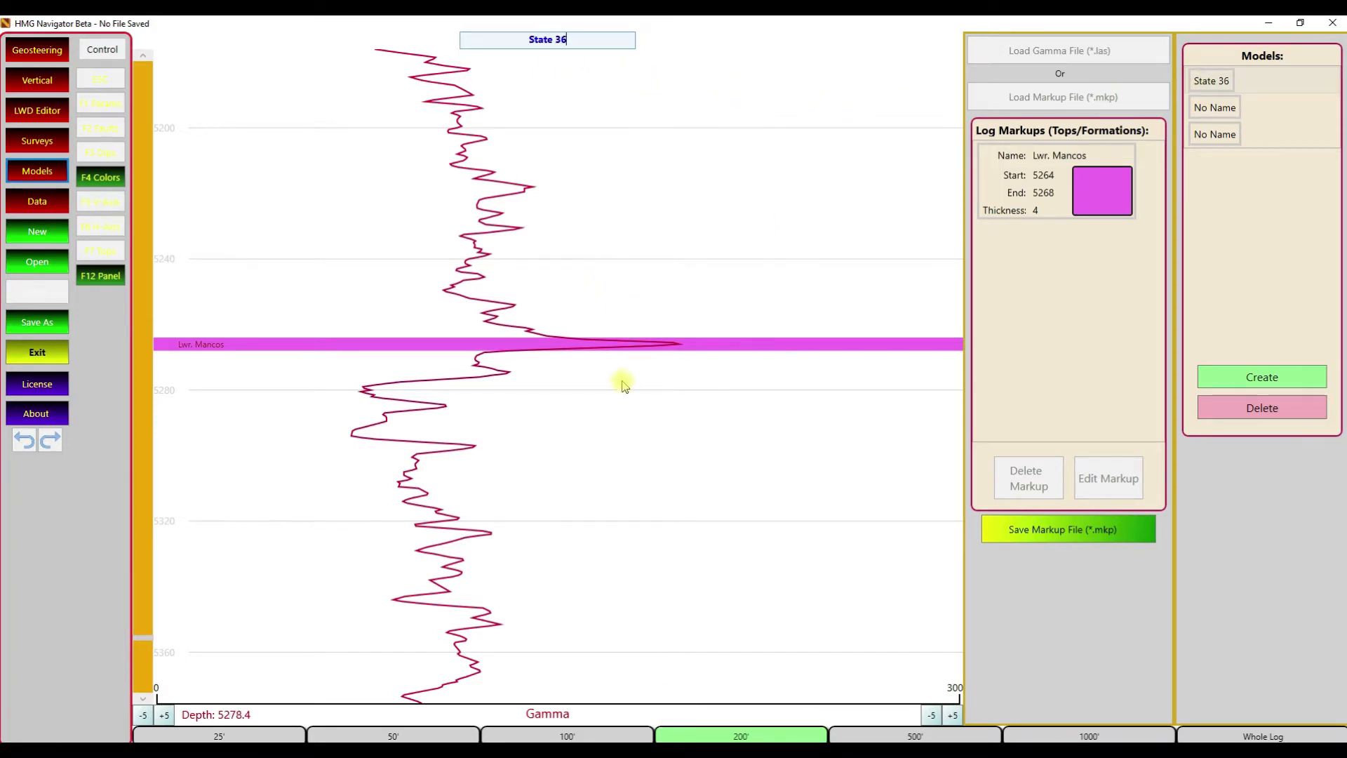
Mark a second formation lower on the gamma log, from about 5474 to 5536.
scroll(614, 372, "down", 5)
scroll(610, 366, "down", 4)
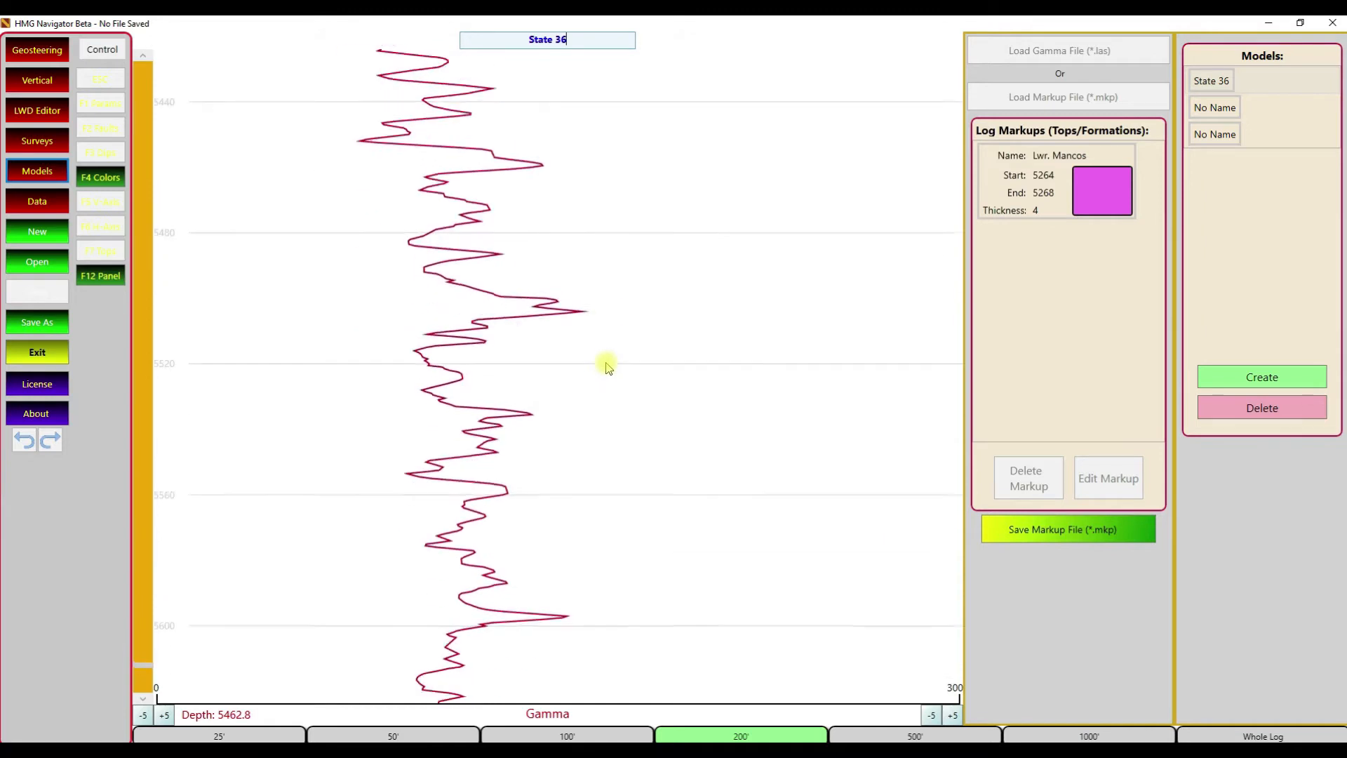
scroll(608, 368, "up", 4)
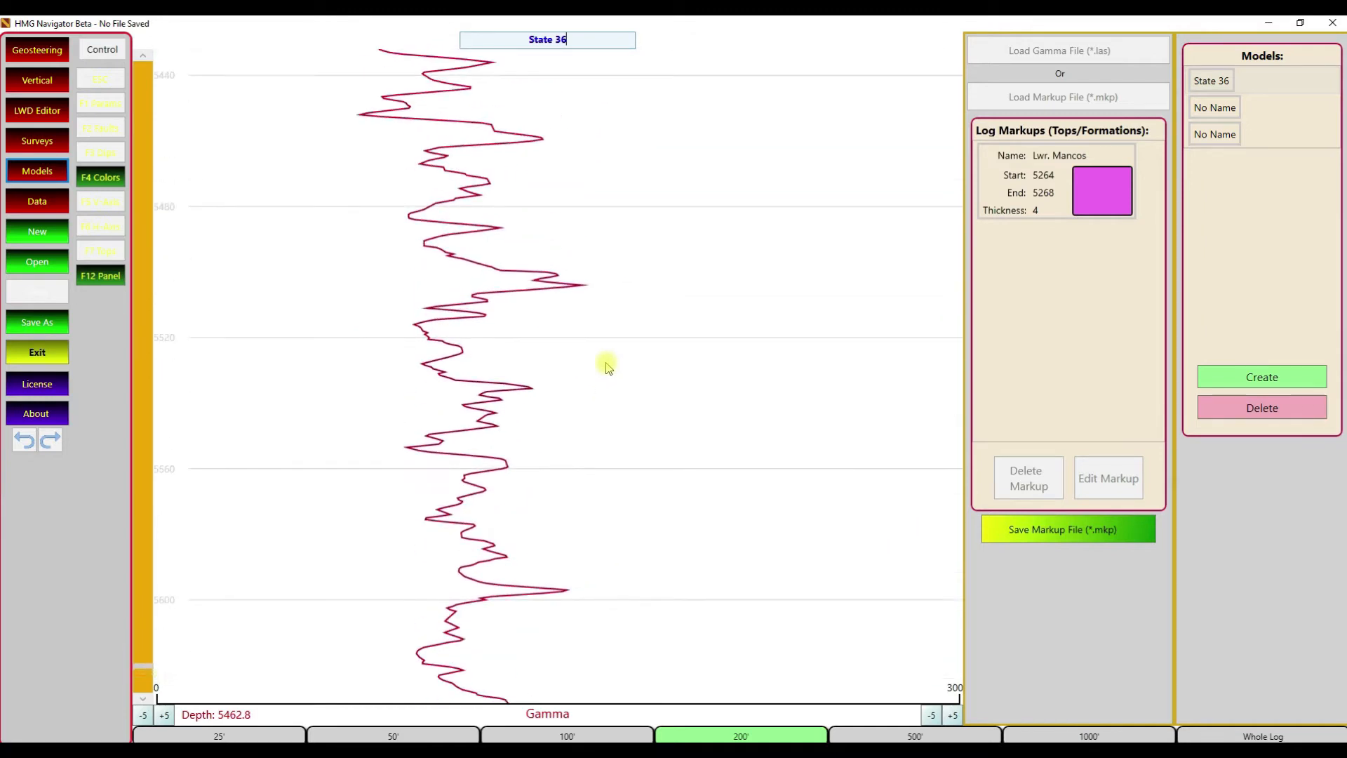
scroll(580, 370, "up", 1)
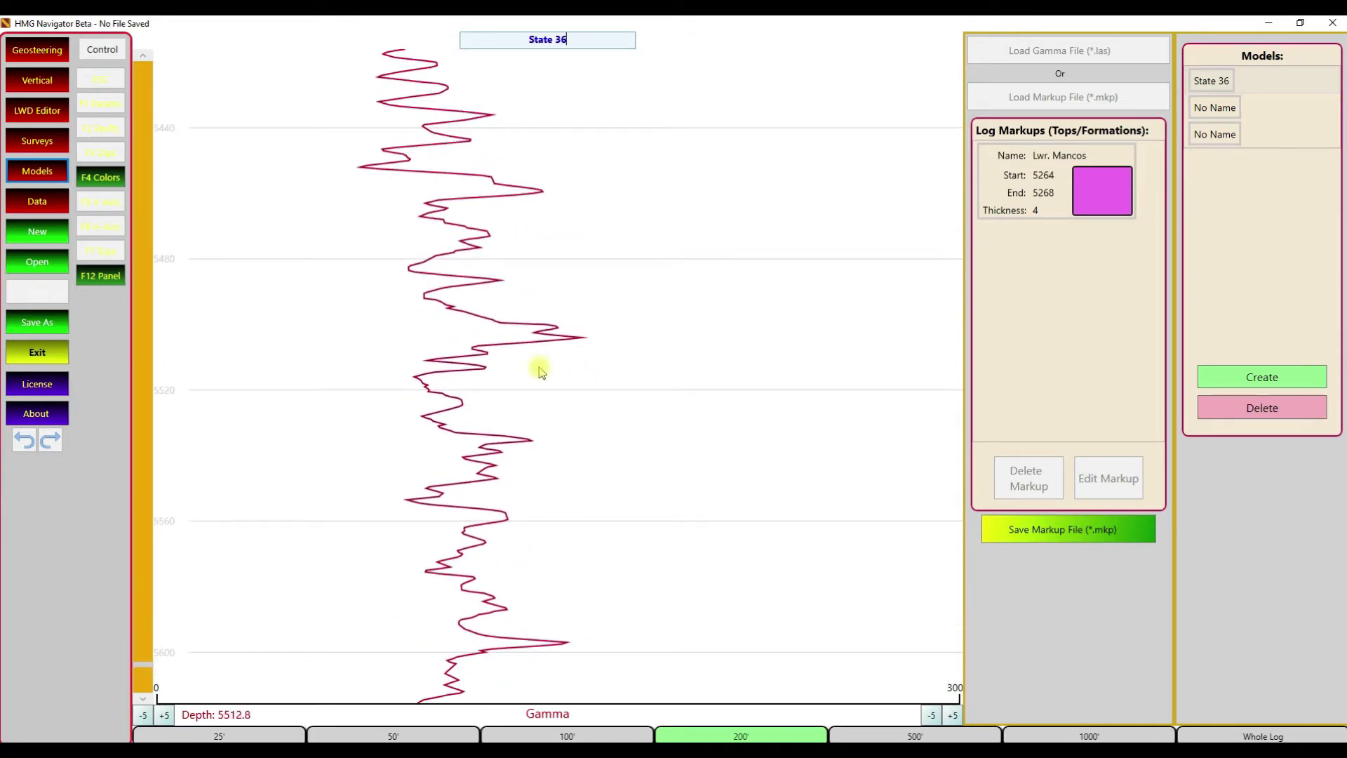
scroll(475, 321, "up", 1)
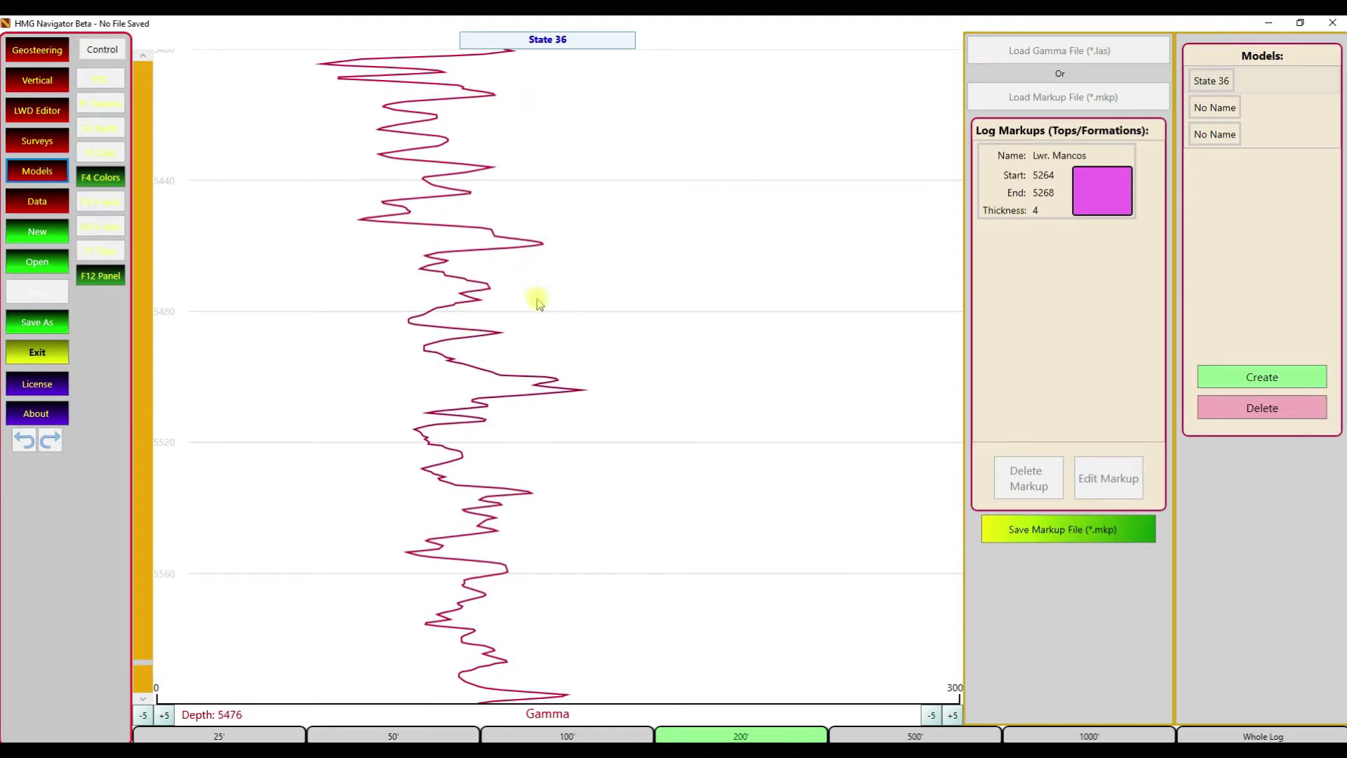
left_click_drag(536, 290, 550, 498)
Rename the second markup as Target Zone, give it Fill #10 and save it.
left_click(1031, 259)
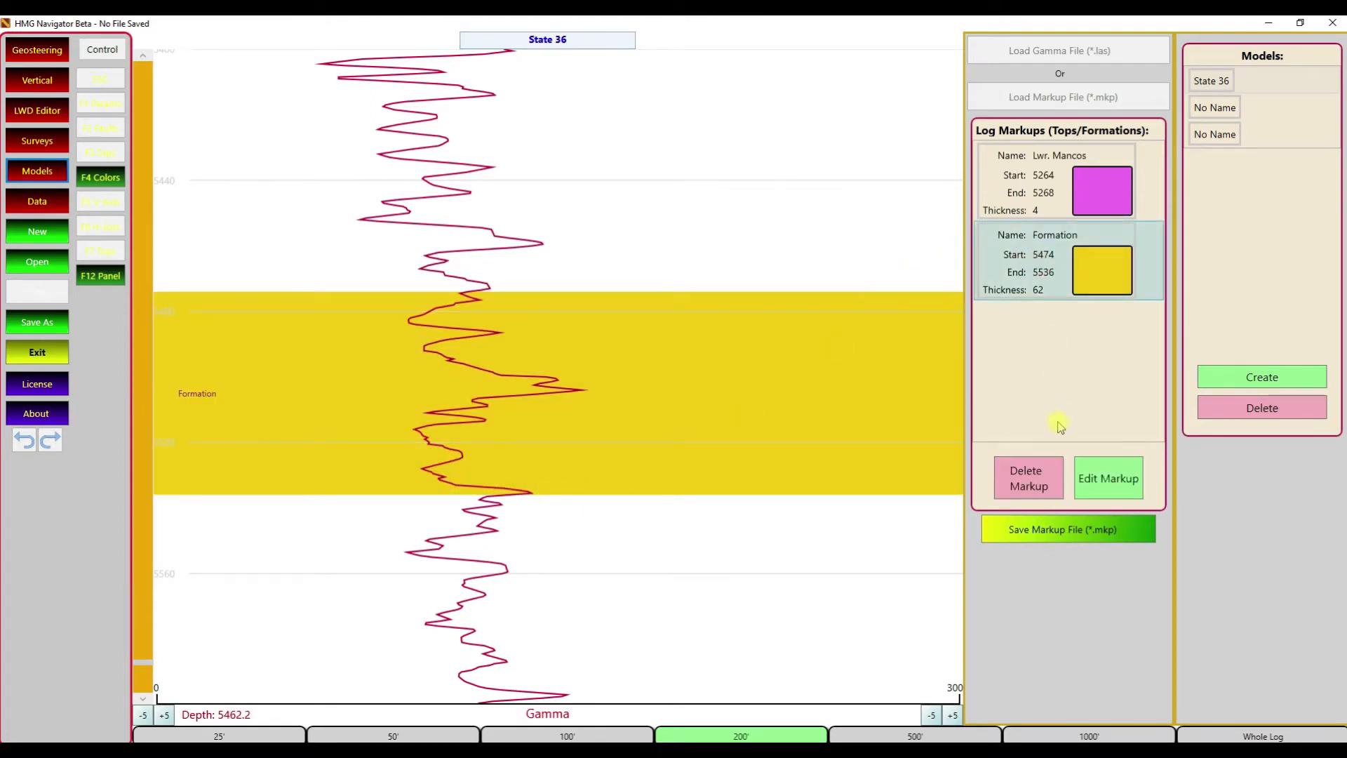
left_click(1103, 480)
left_click(638, 540)
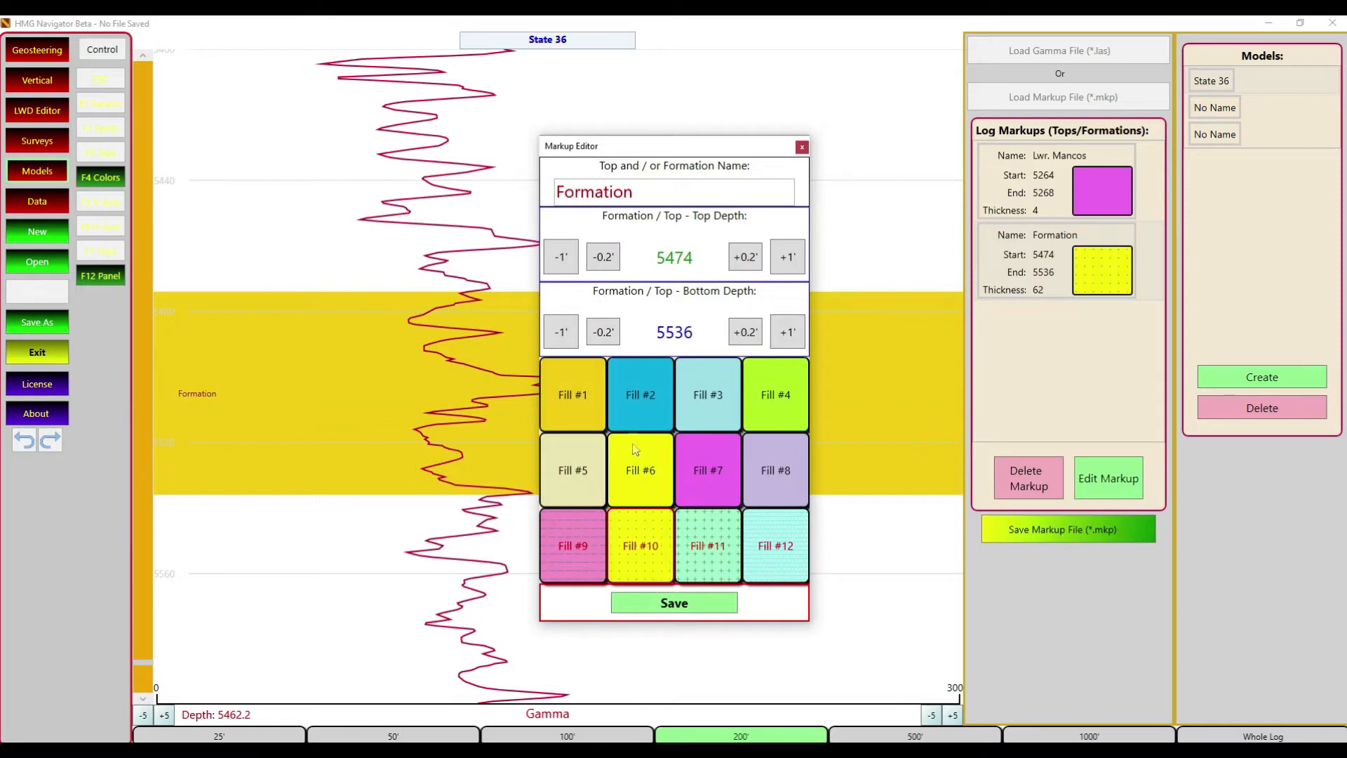
left_click_drag(634, 192, 481, 198)
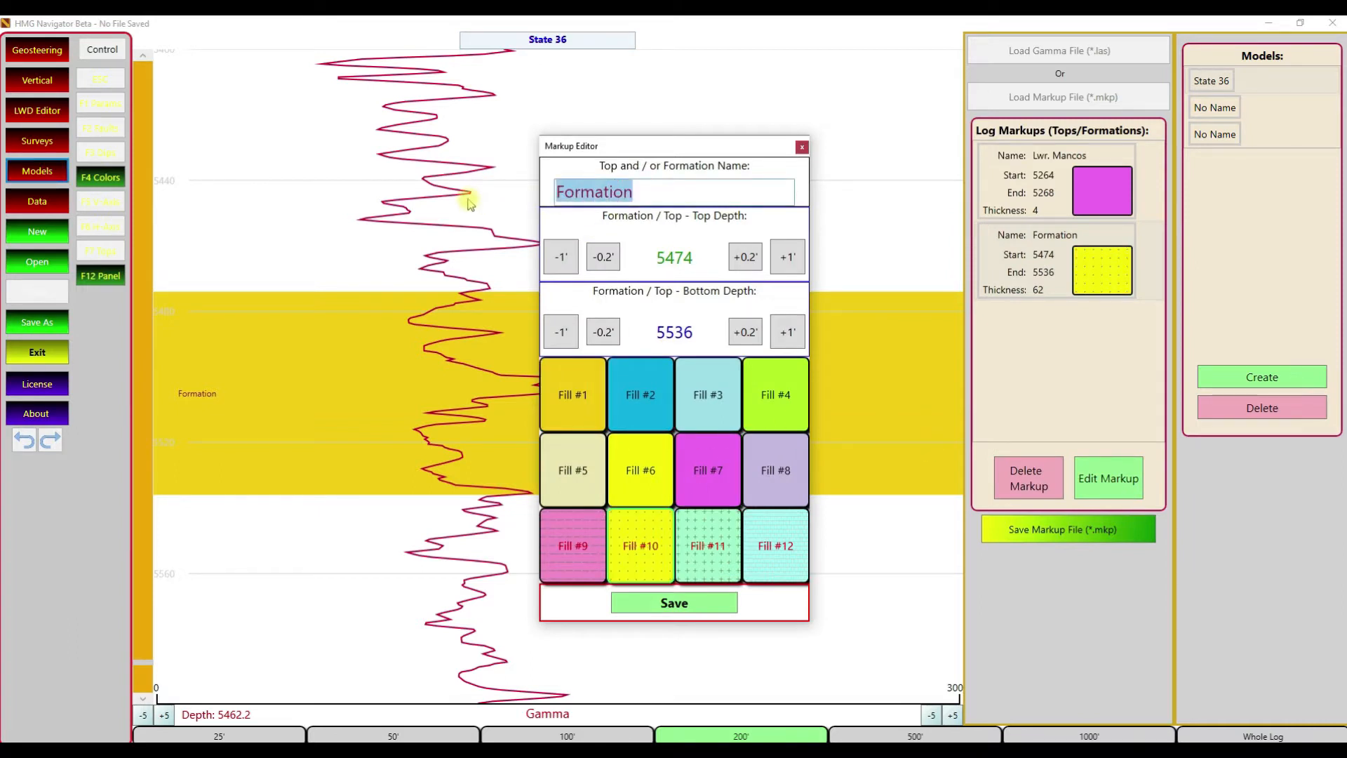
type("Target Zone")
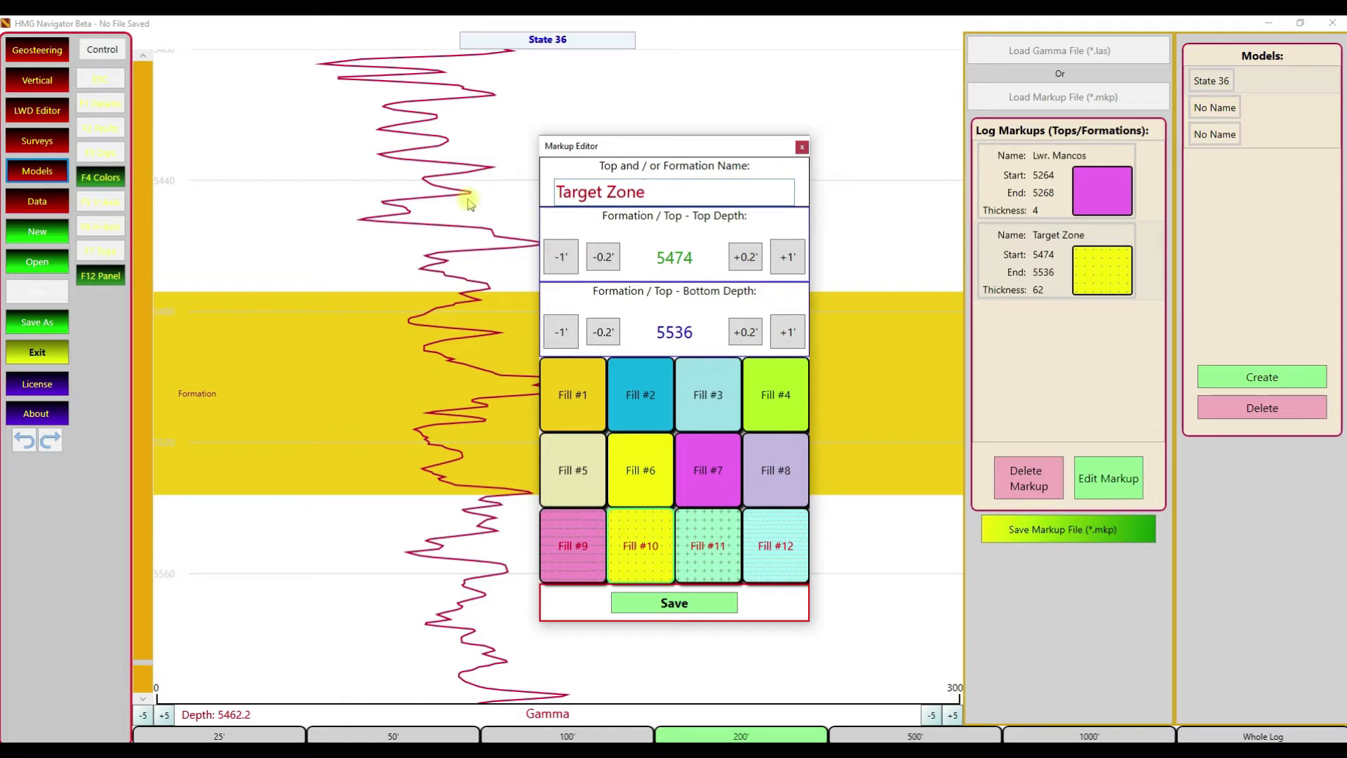
left_click(626, 547)
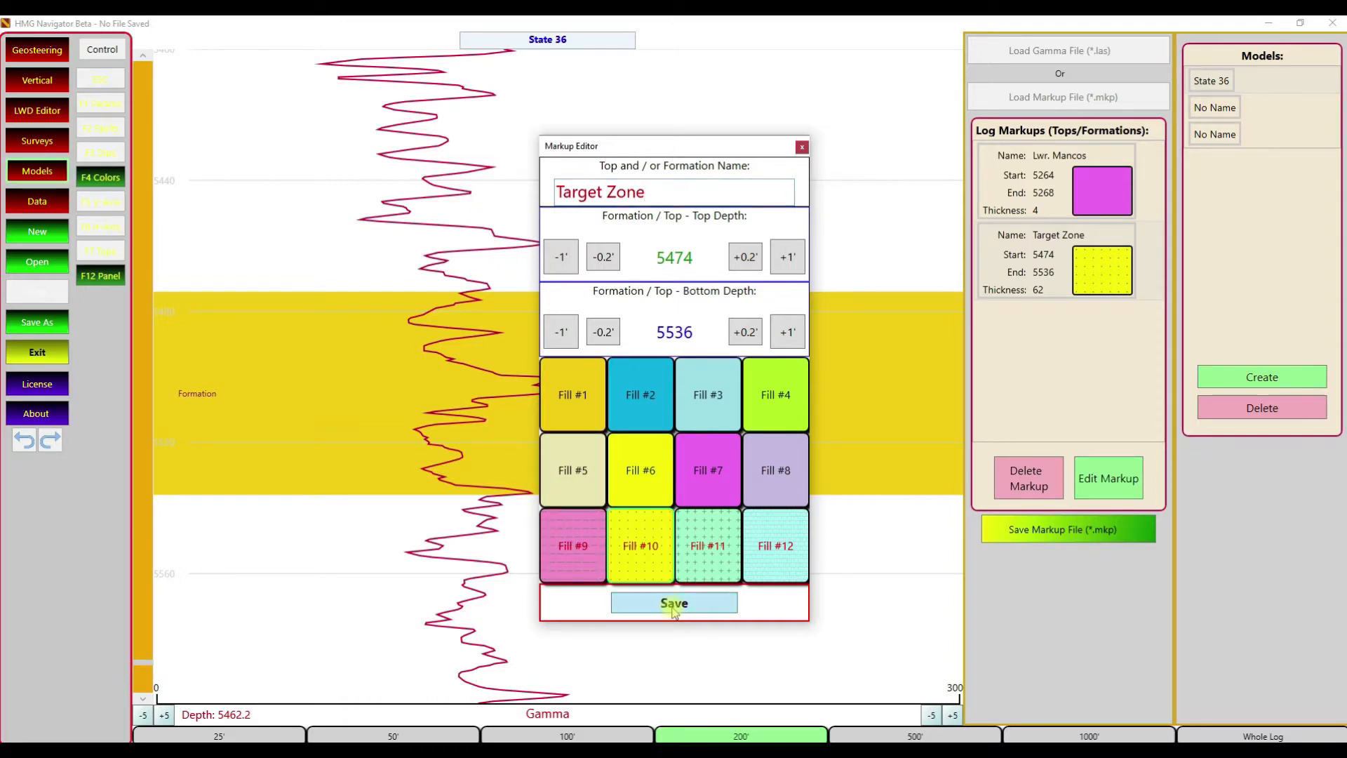
left_click(674, 607)
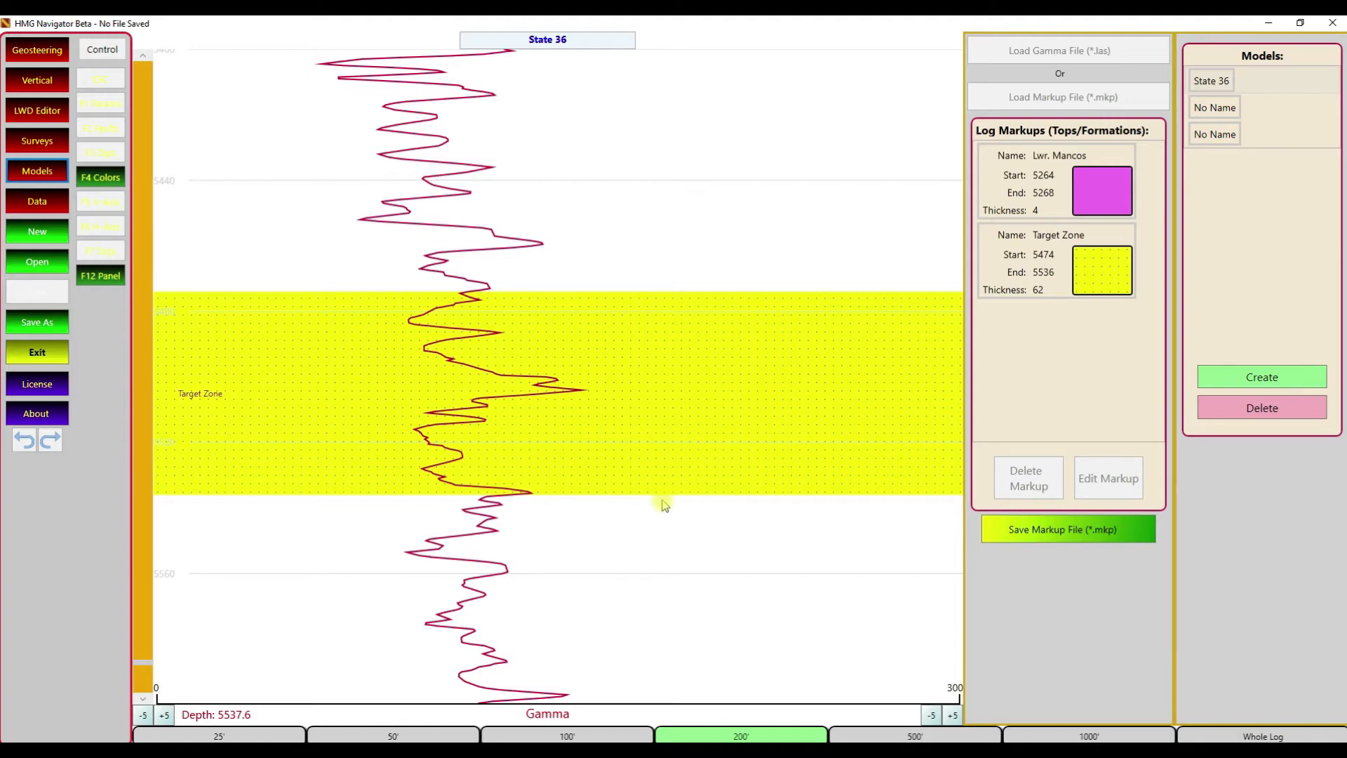
Load the markup file State 43.mrk into the second model.
left_click(1206, 108)
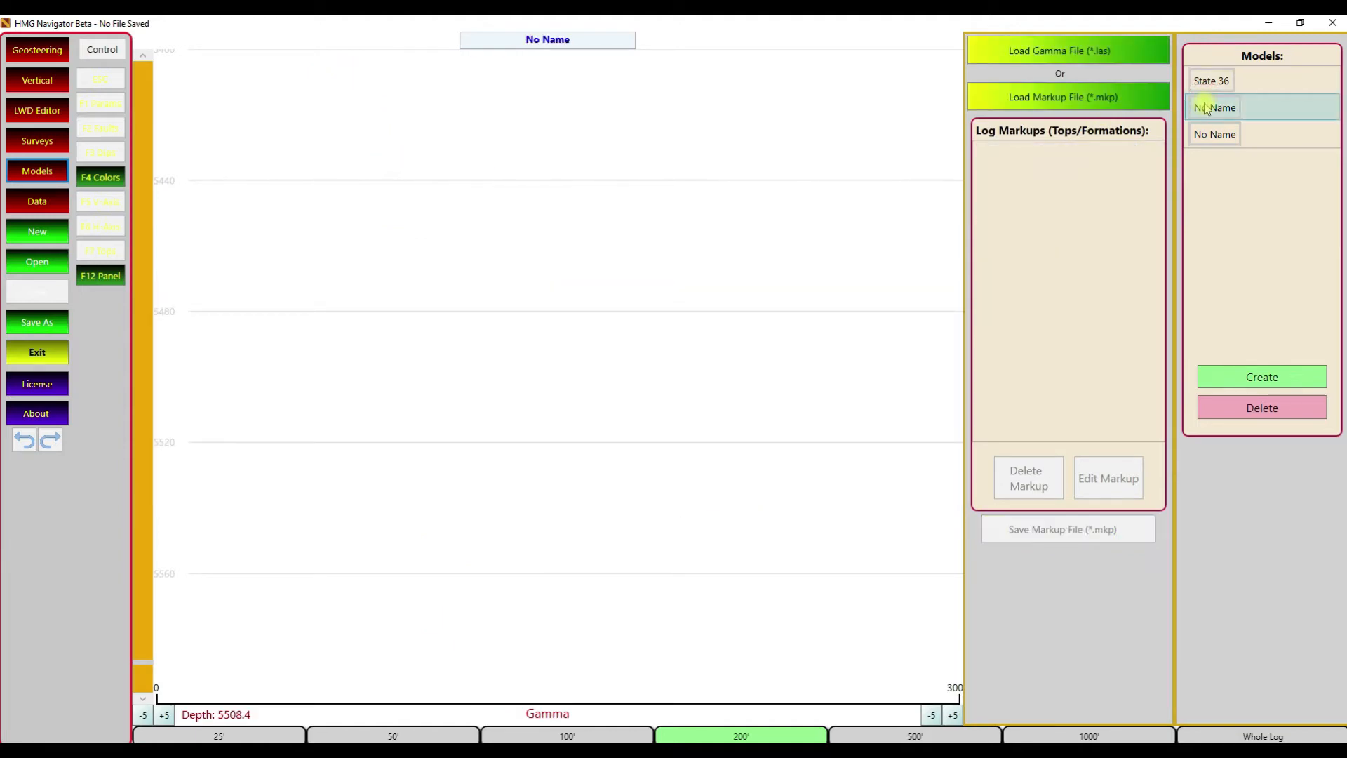
left_click(1097, 99)
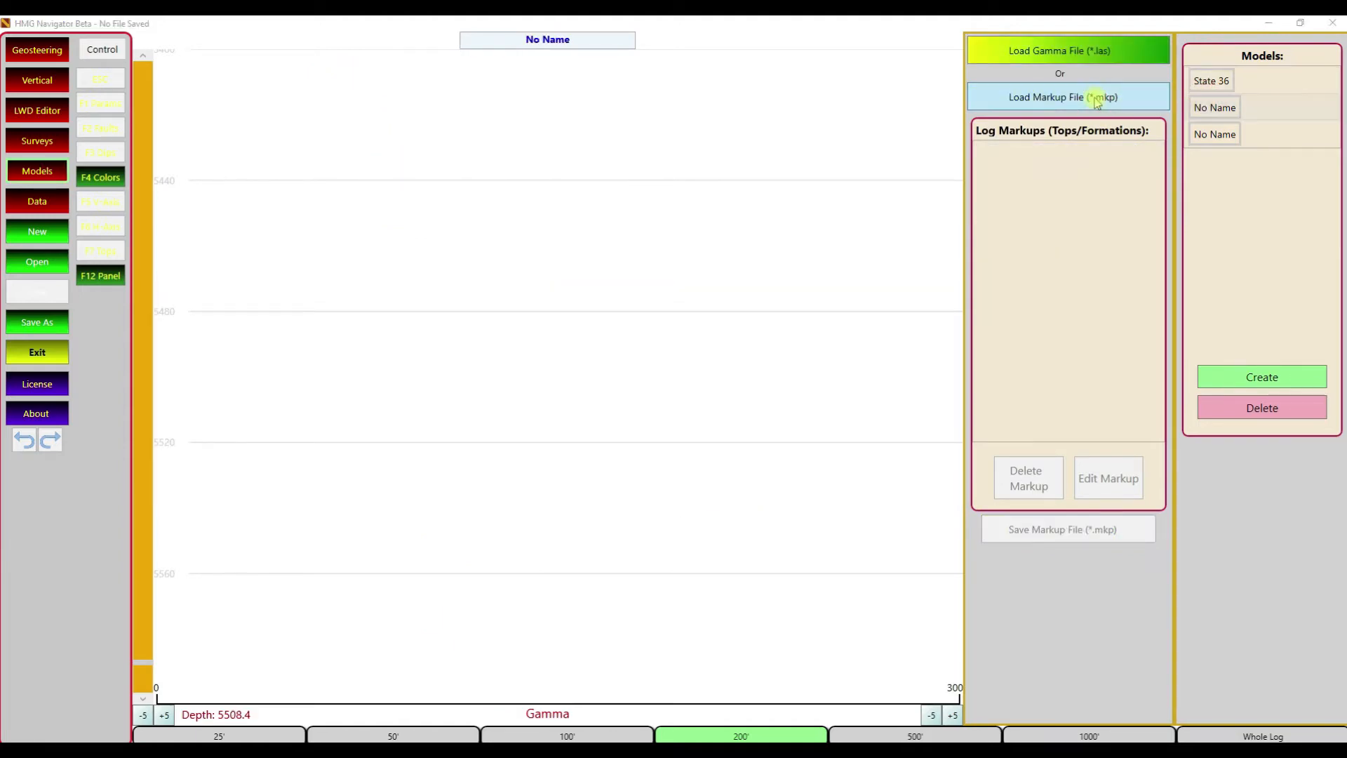
left_click(263, 144)
left_click(568, 388)
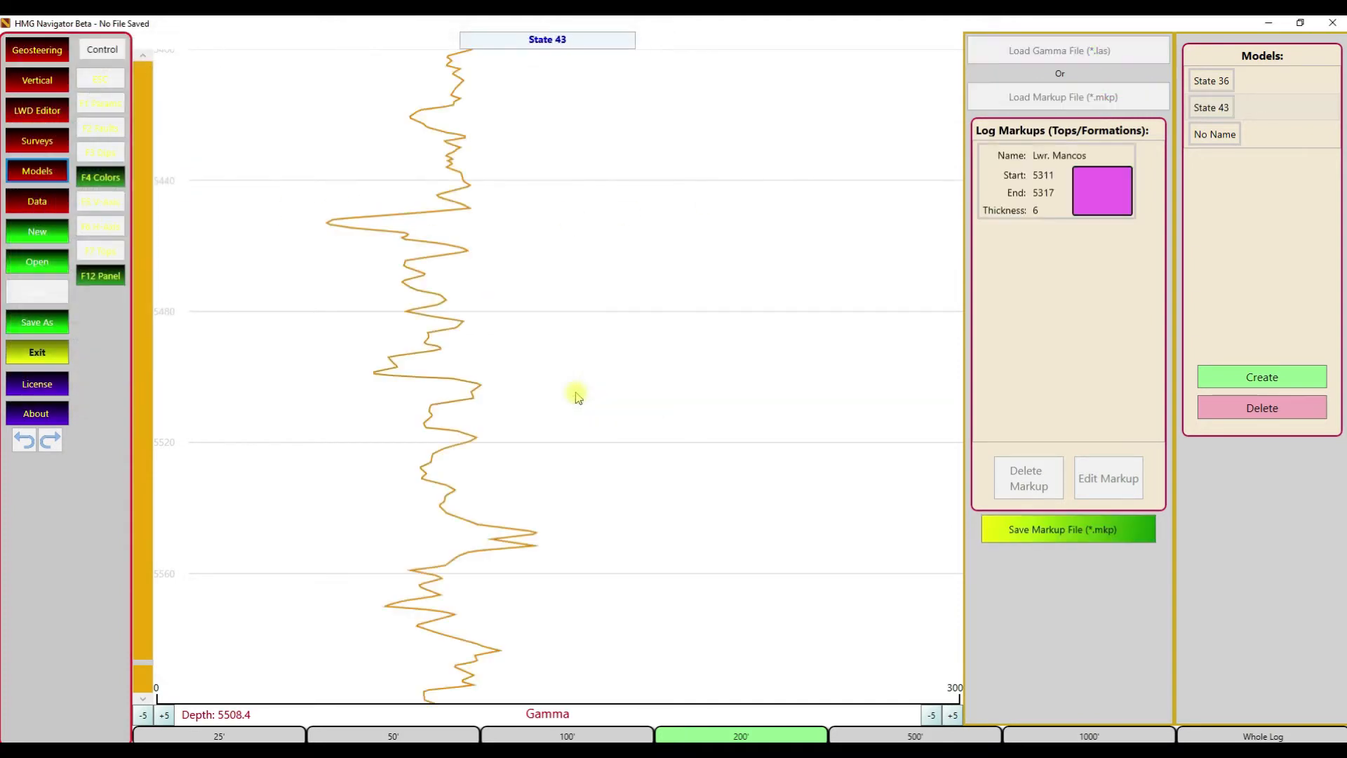
Load the markup file State 44.mrk into the third model and view its marked zone on the log.
left_click(1217, 135)
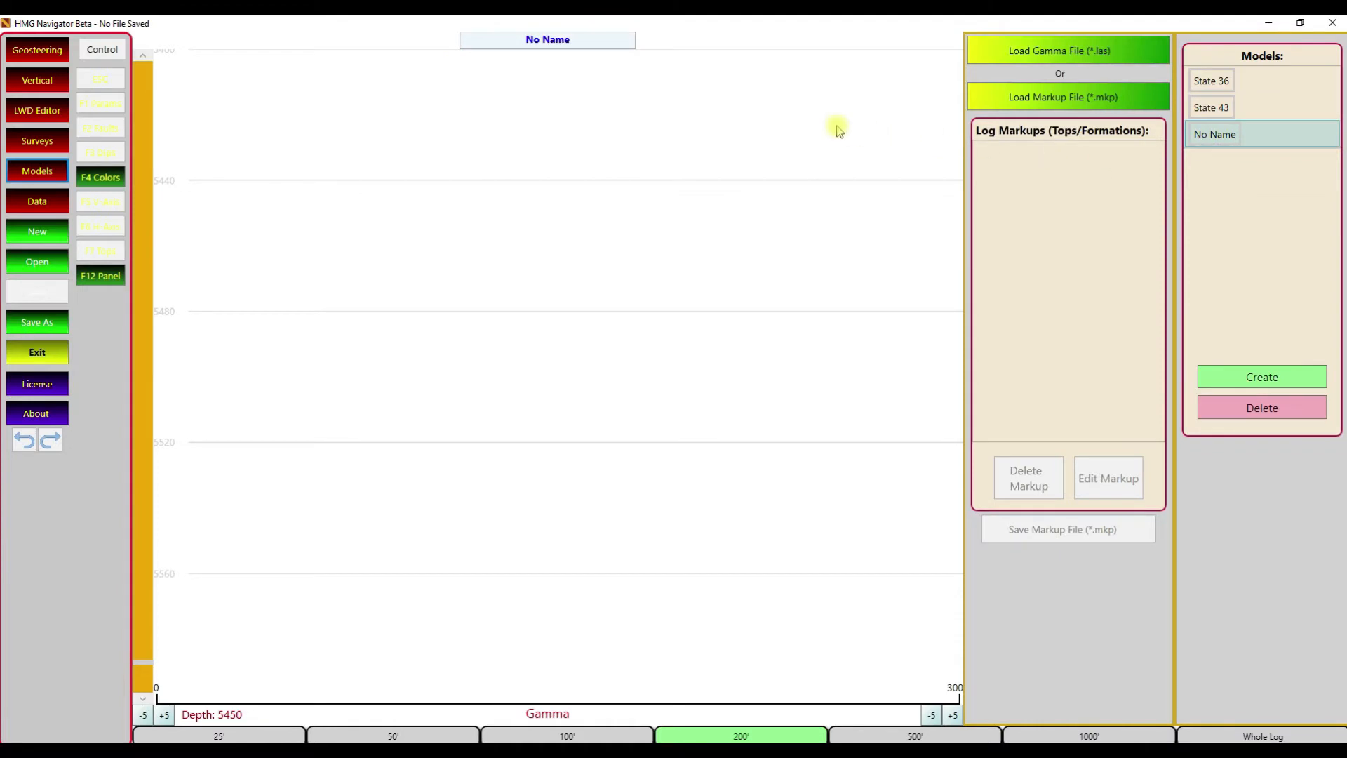
left_click(1052, 97)
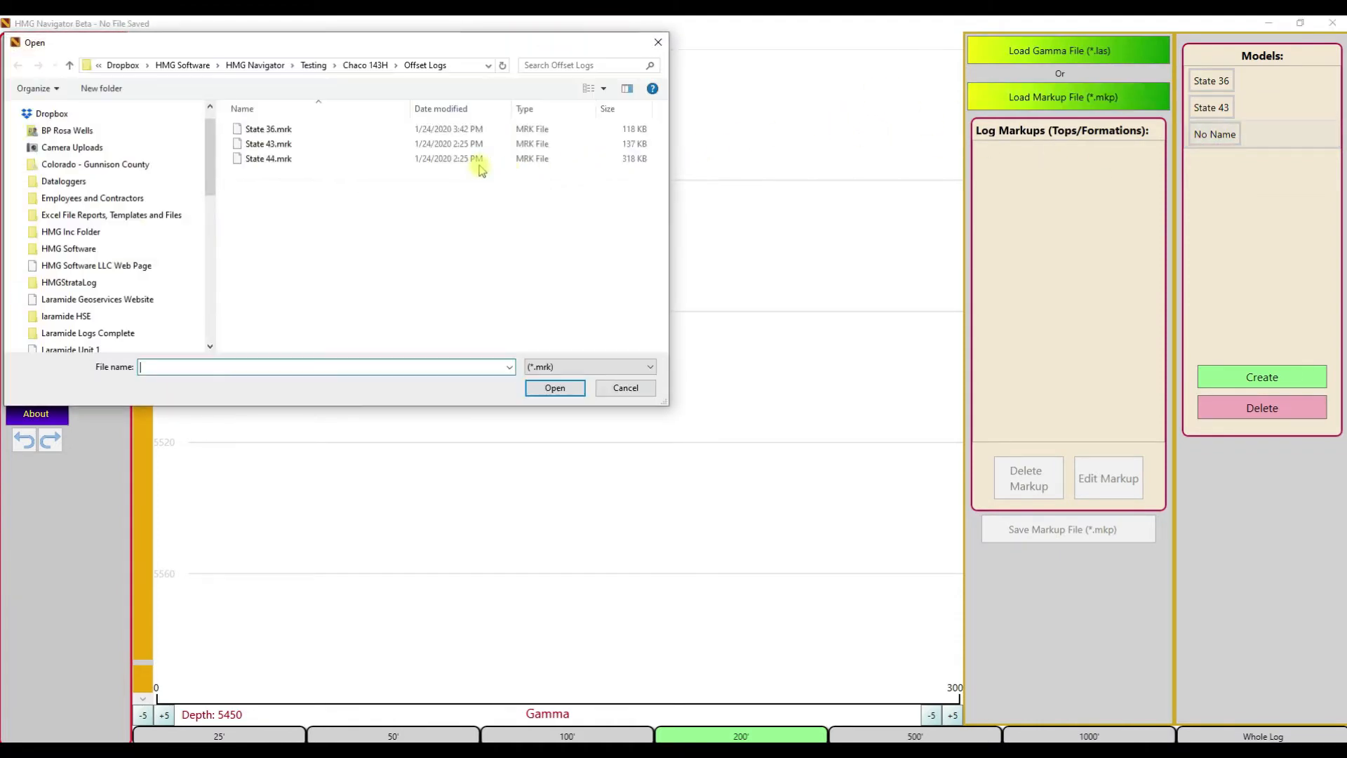
left_click(289, 160)
left_click(559, 390)
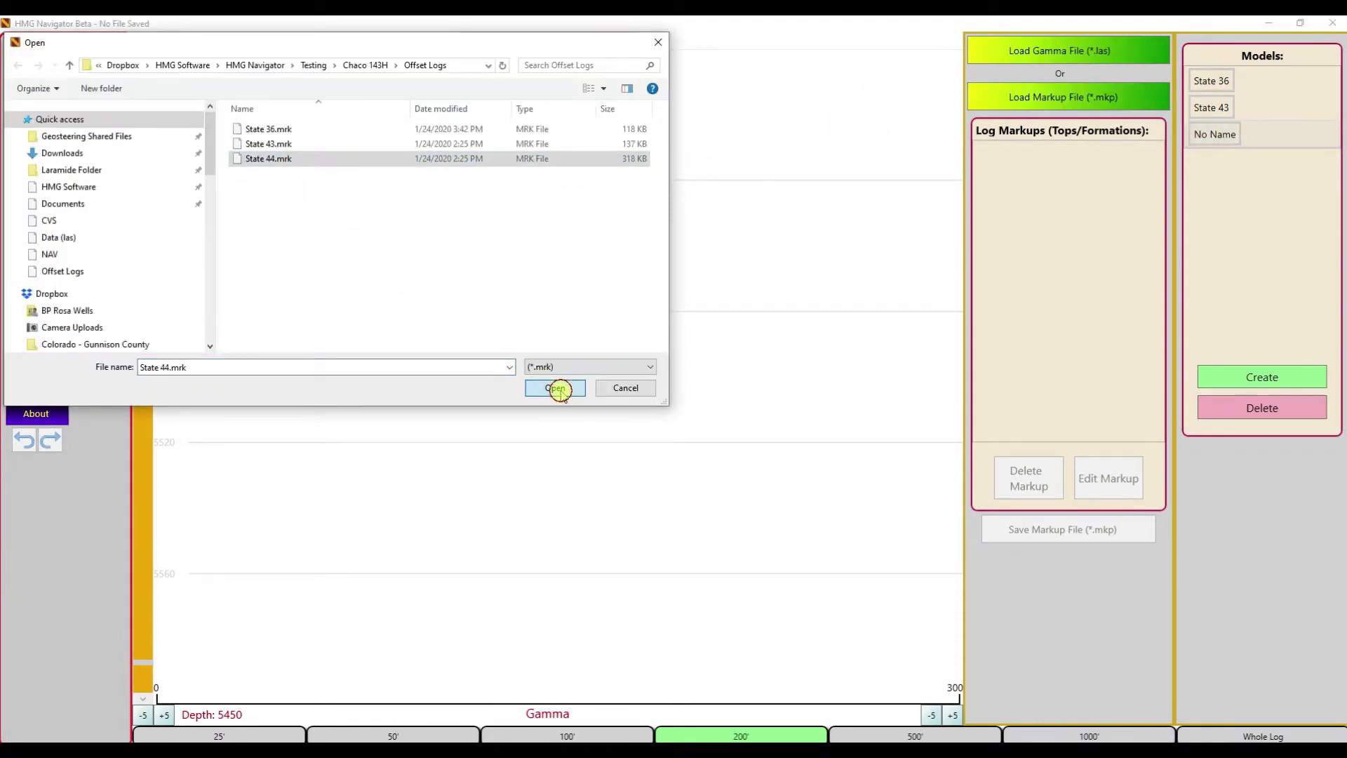
scroll(550, 331, "down", 5)
scroll(655, 298, "up", 3)
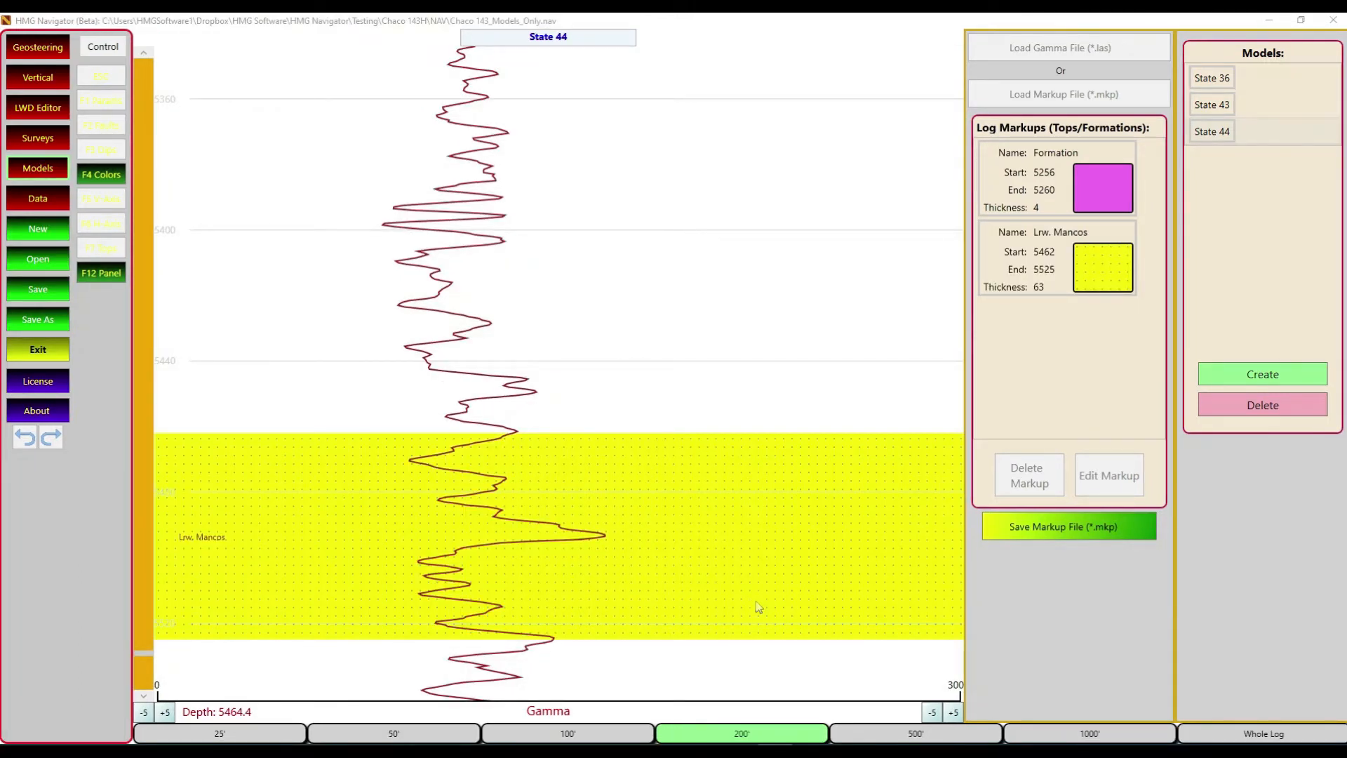
Load the survey file Well Plan.csv from the CVS folder of Chaco 143H into the Well Plan.
left_click(29, 138)
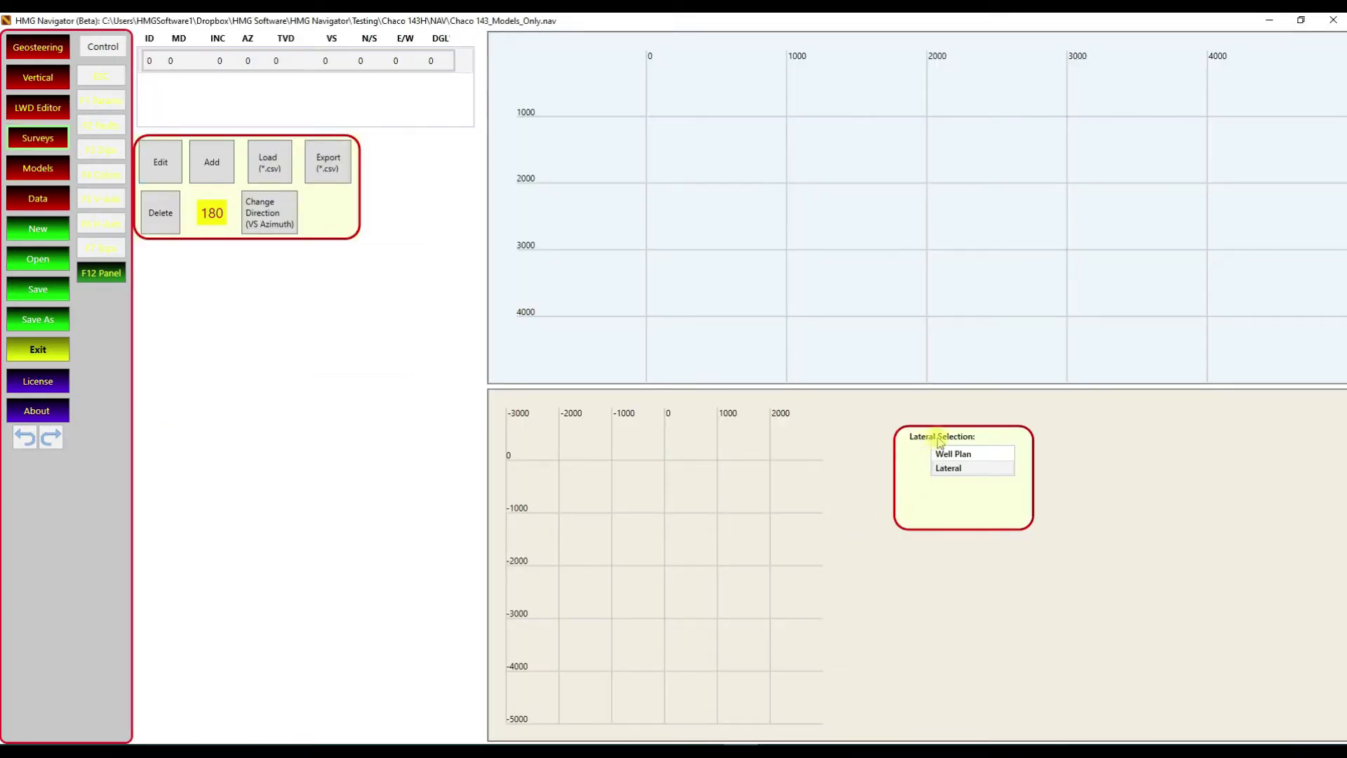
left_click(961, 456)
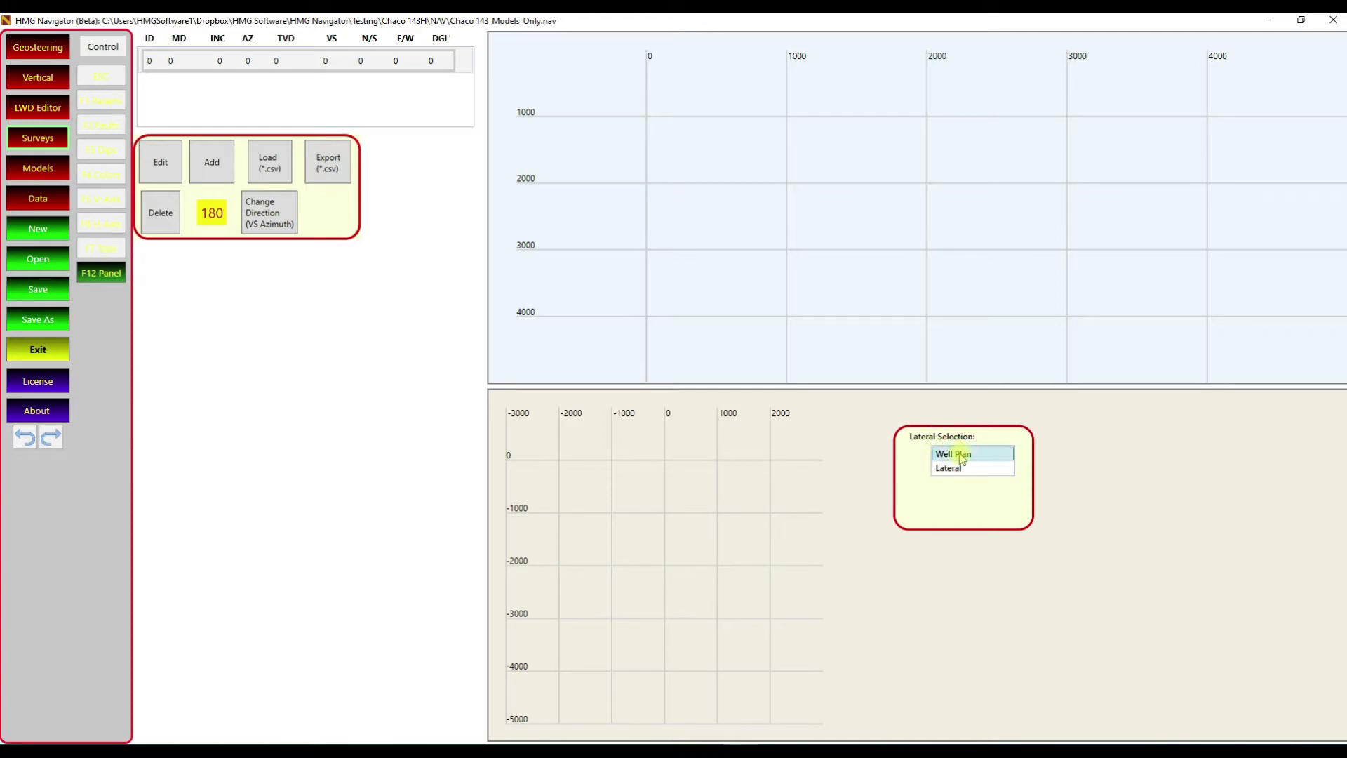
left_click(966, 470)
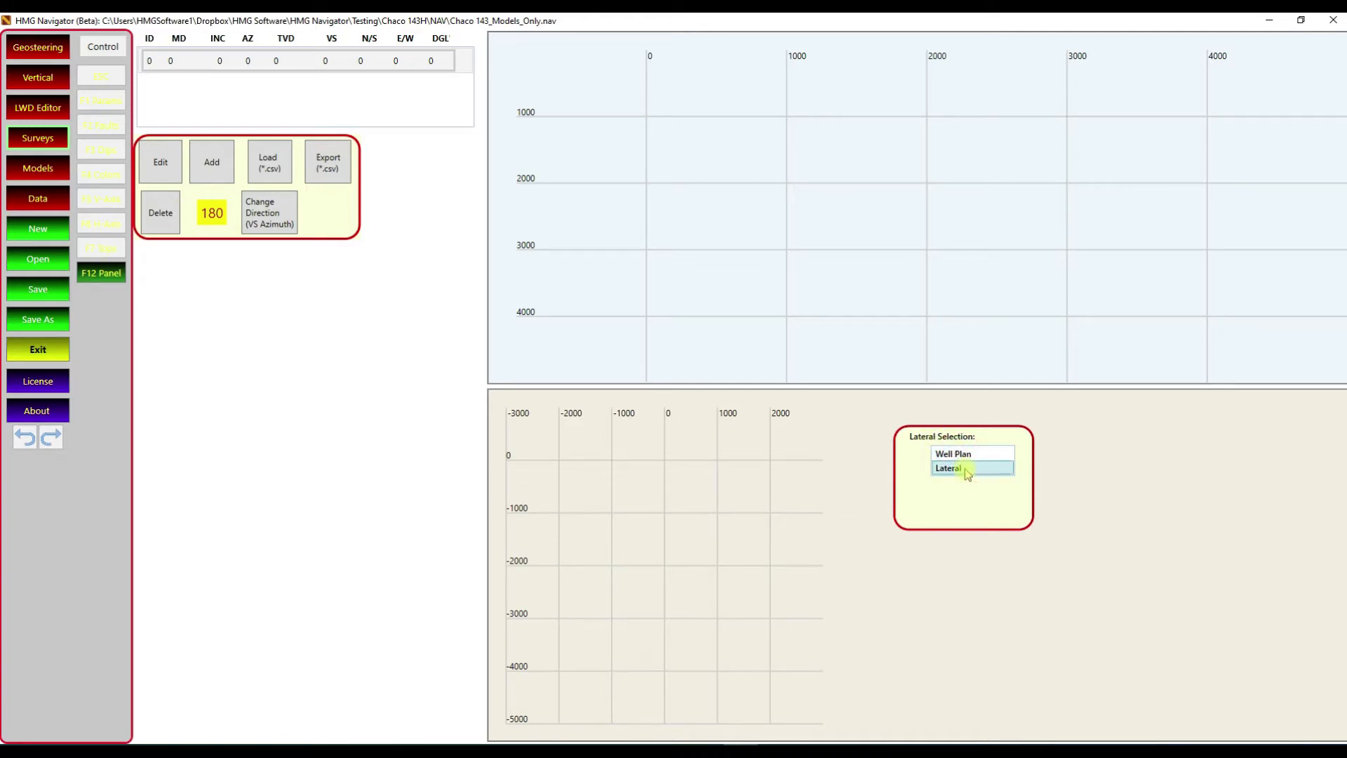
left_click(966, 456)
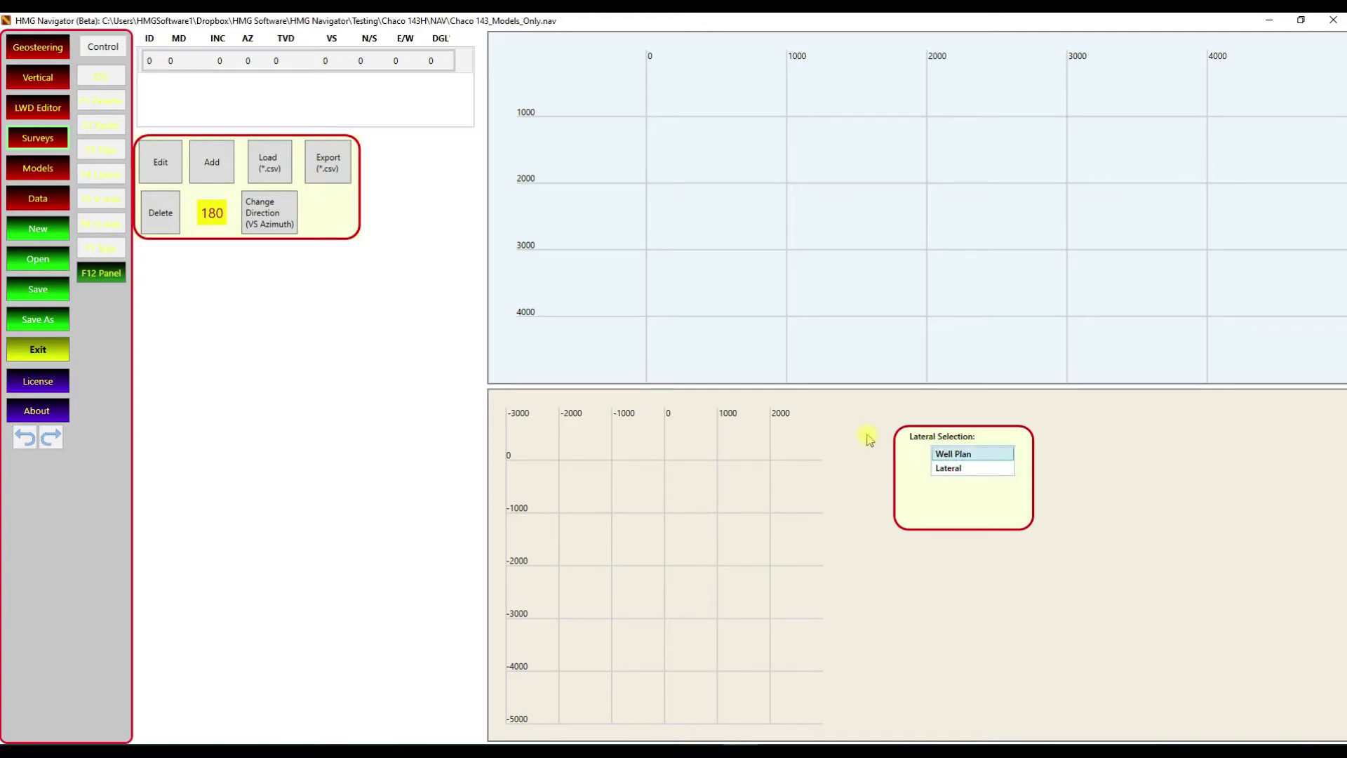
left_click(270, 166)
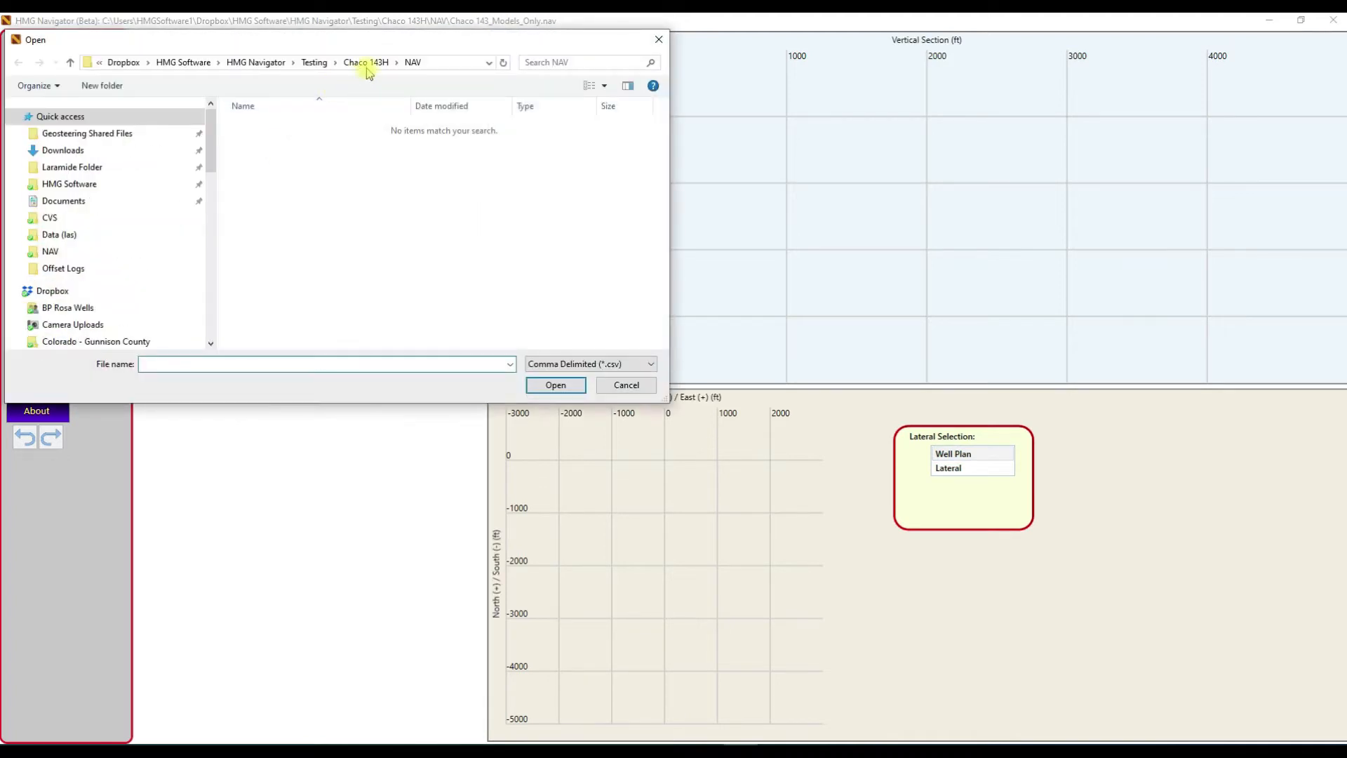
left_click(367, 65)
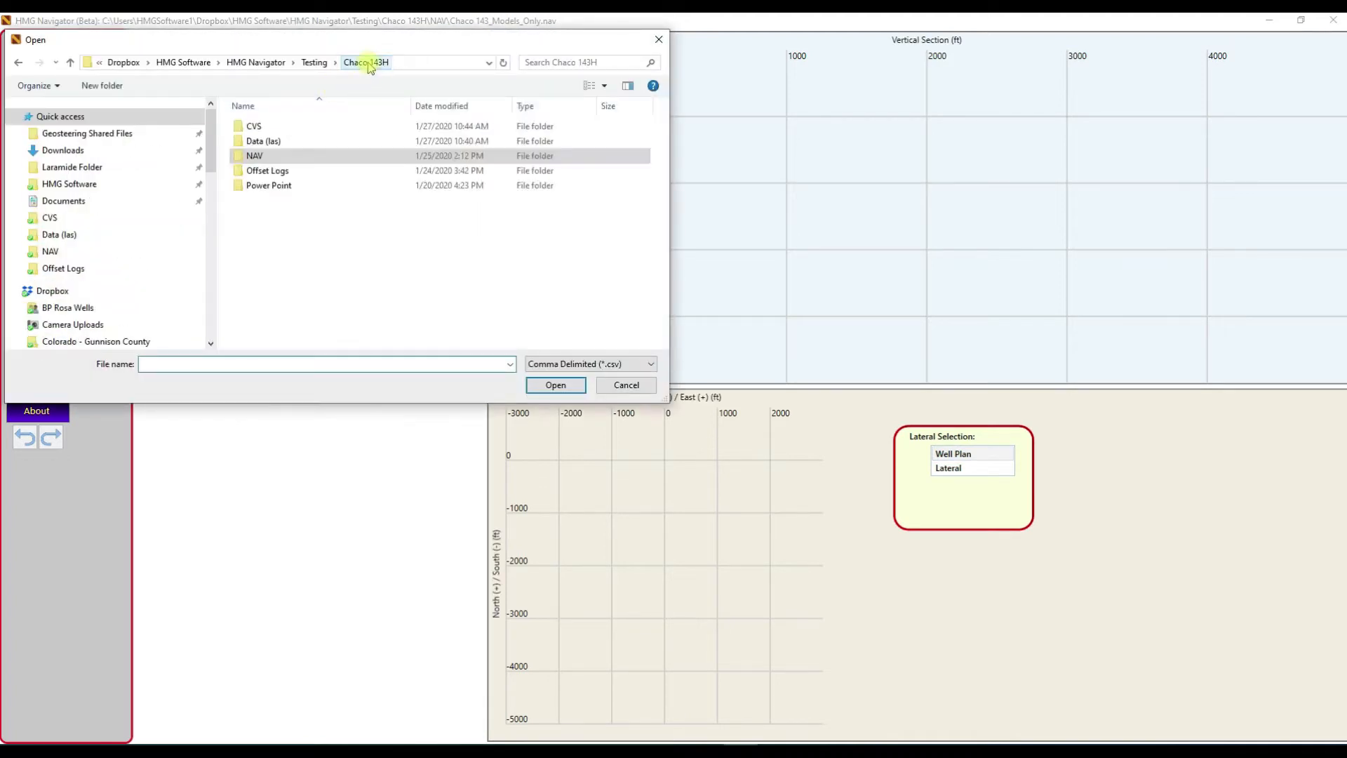
double_click(289, 128)
left_click(291, 243)
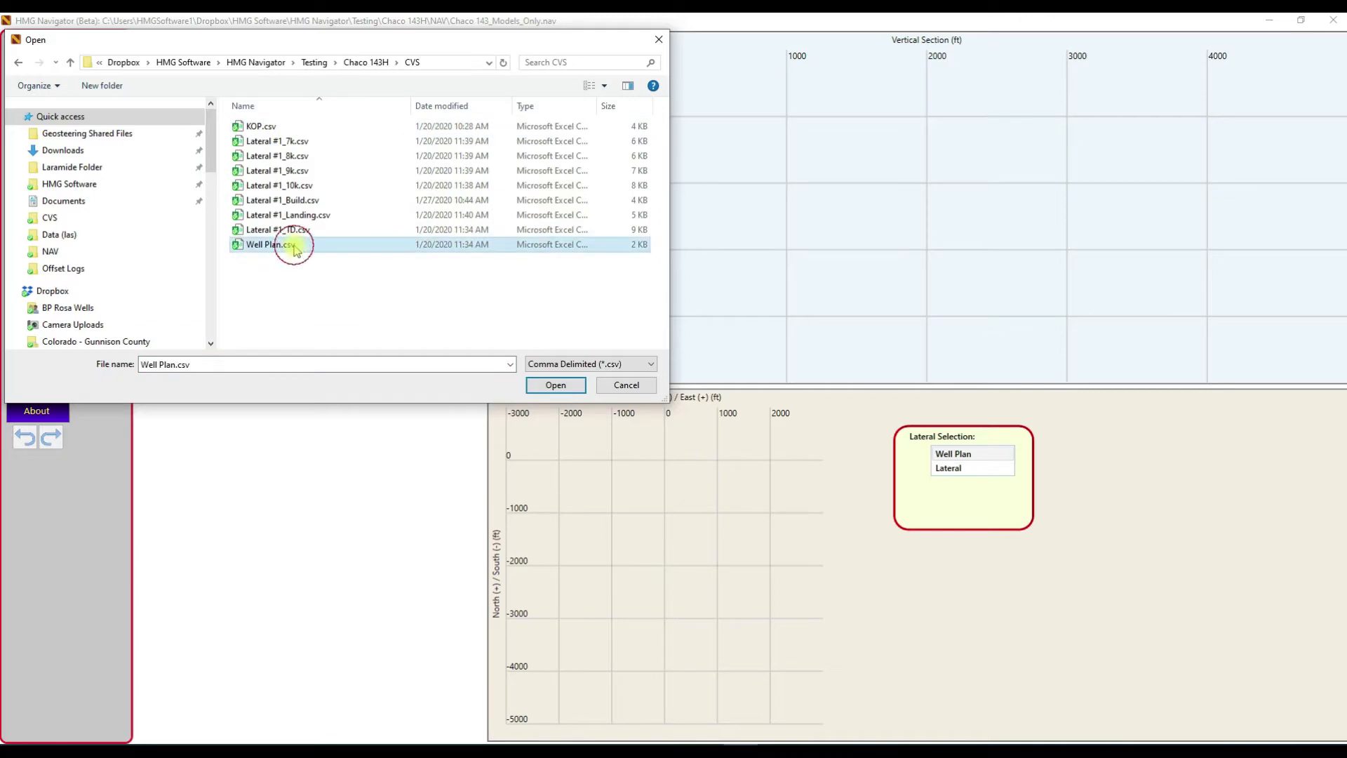
left_click(553, 385)
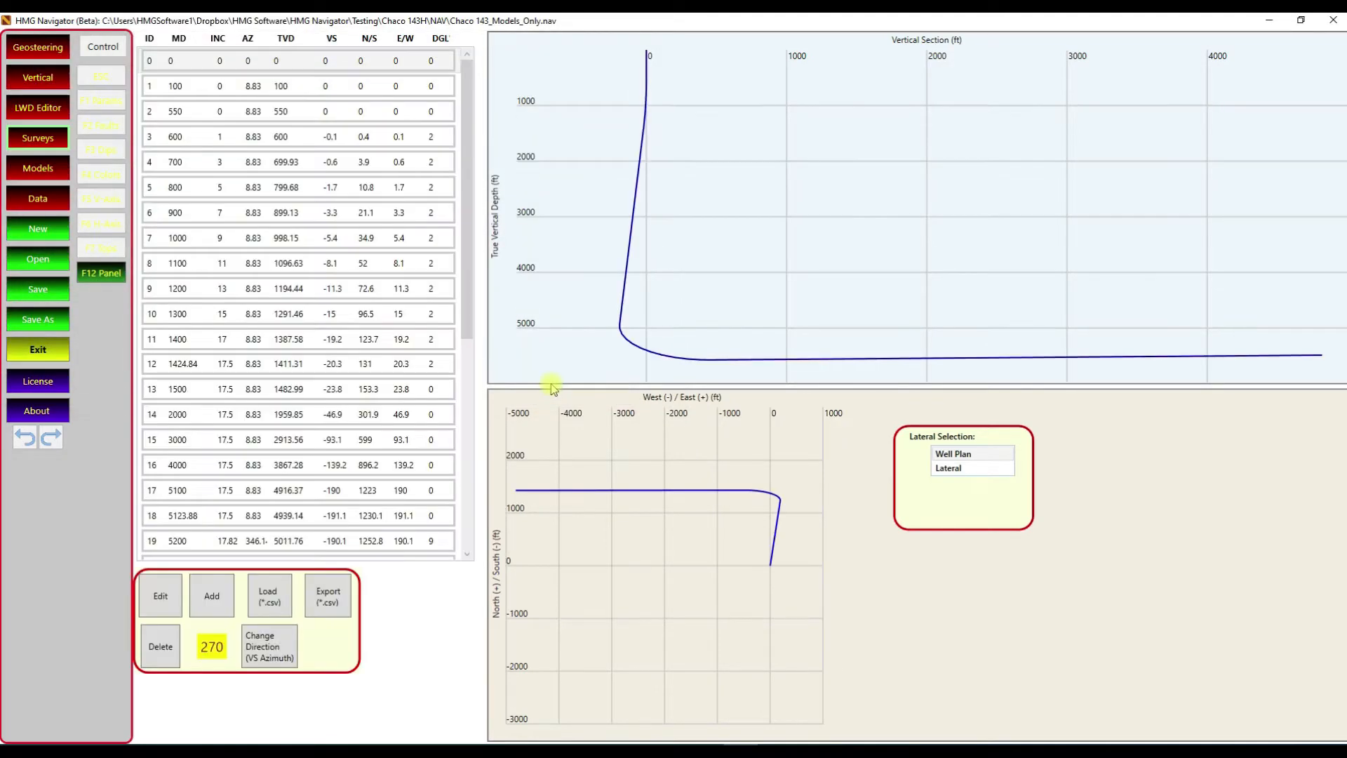
left_click(15, 49)
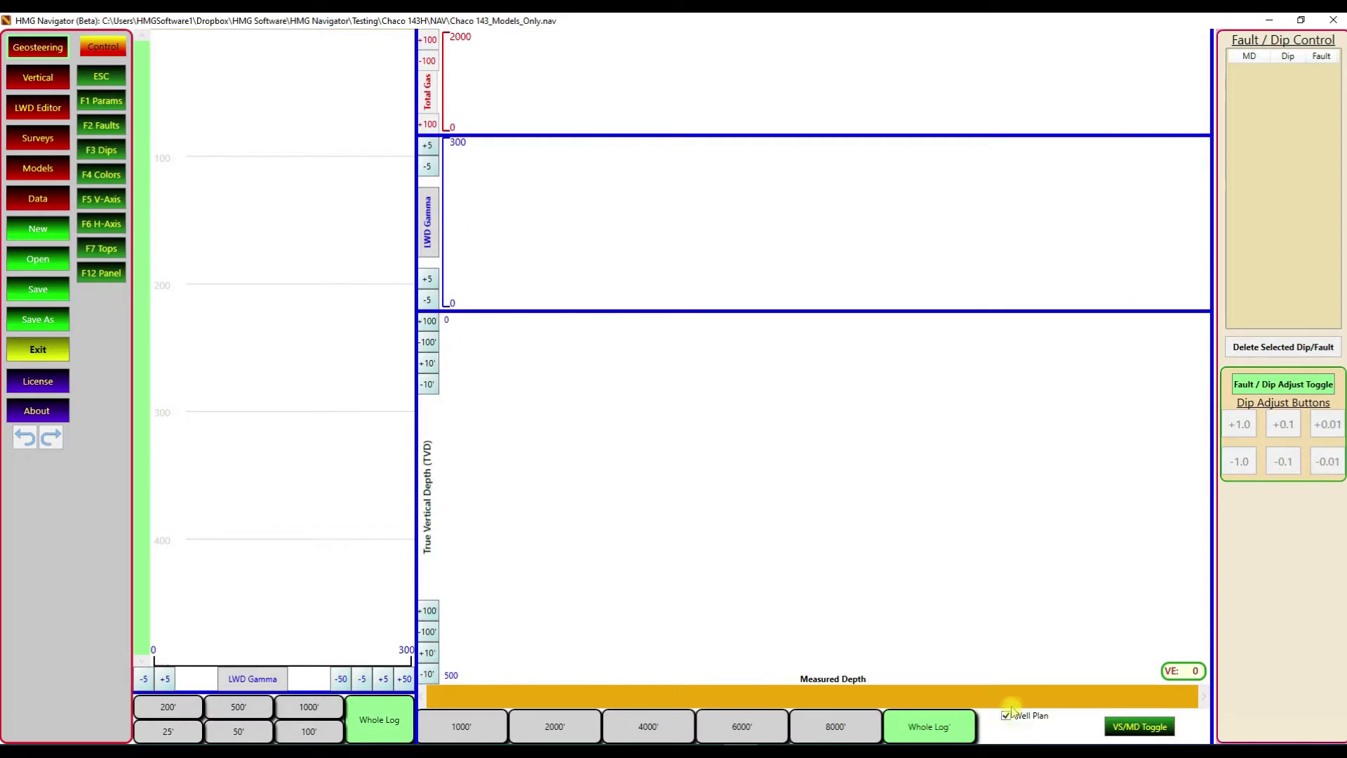
left_click(44, 148)
left_click(50, 171)
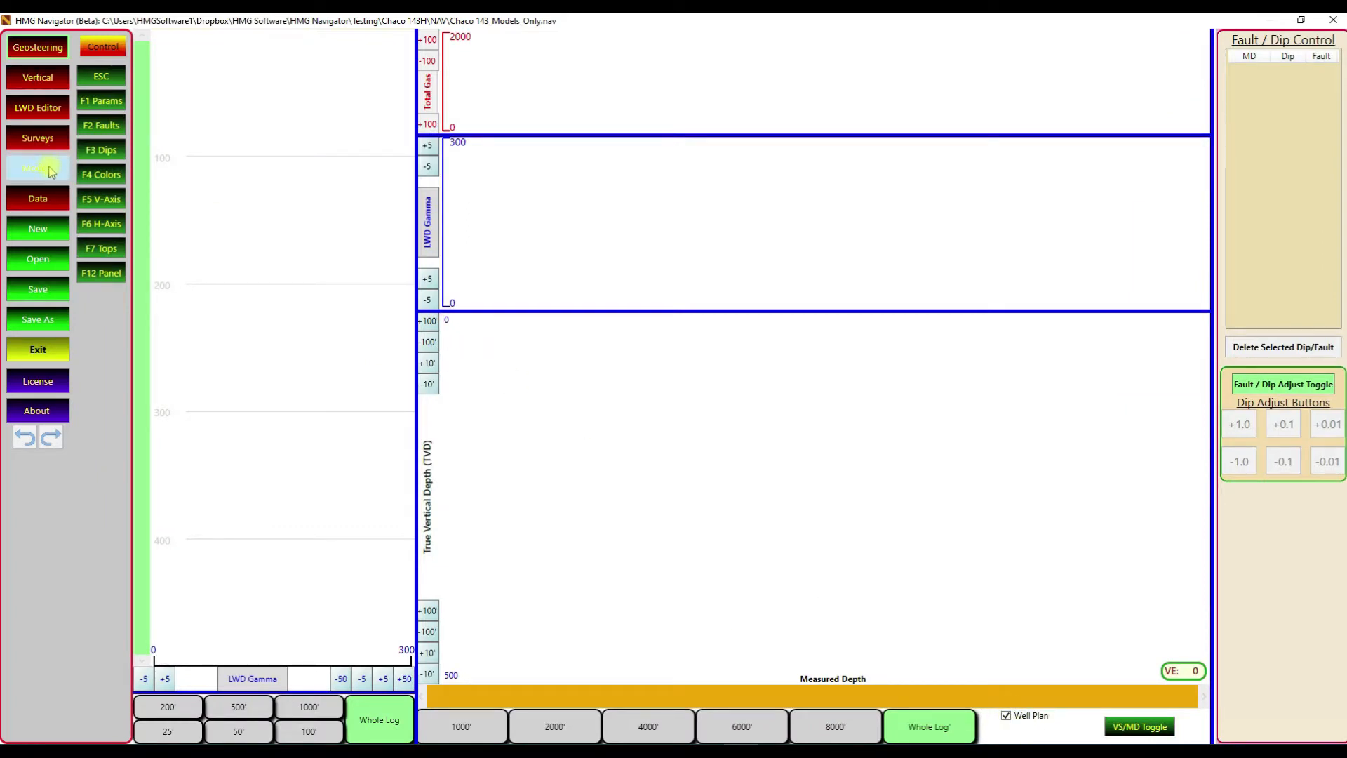
left_click(46, 146)
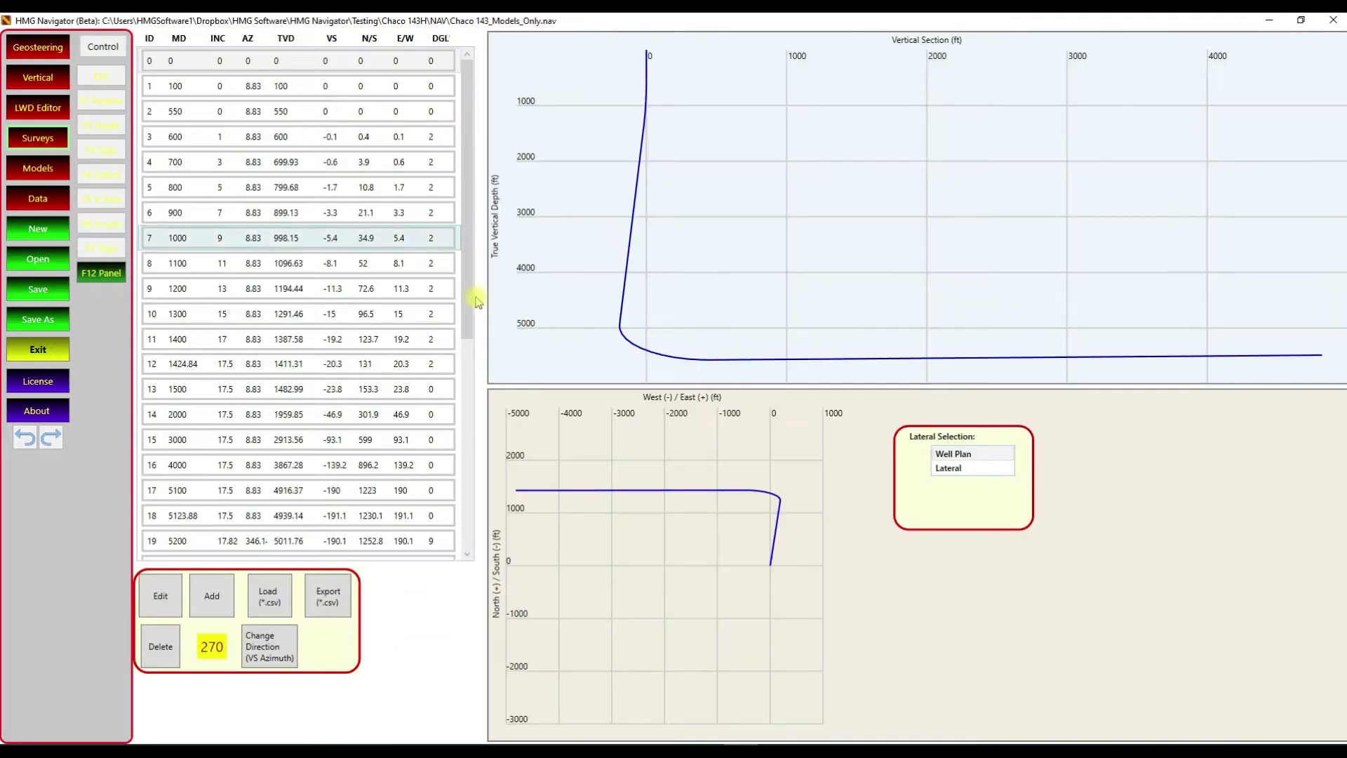
Load the survey file KOP.csv into the Lateral and compare its path with the Well Plan.
left_click(959, 468)
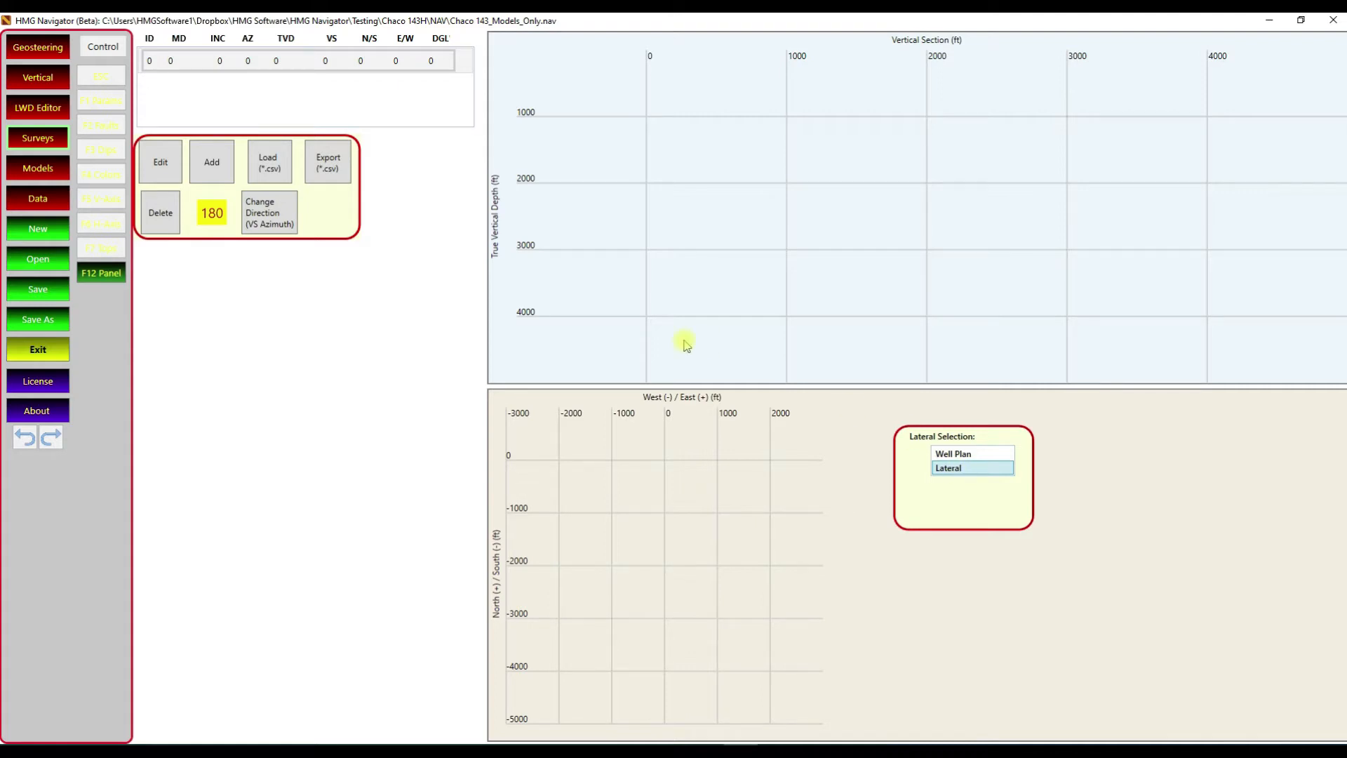
left_click(268, 162)
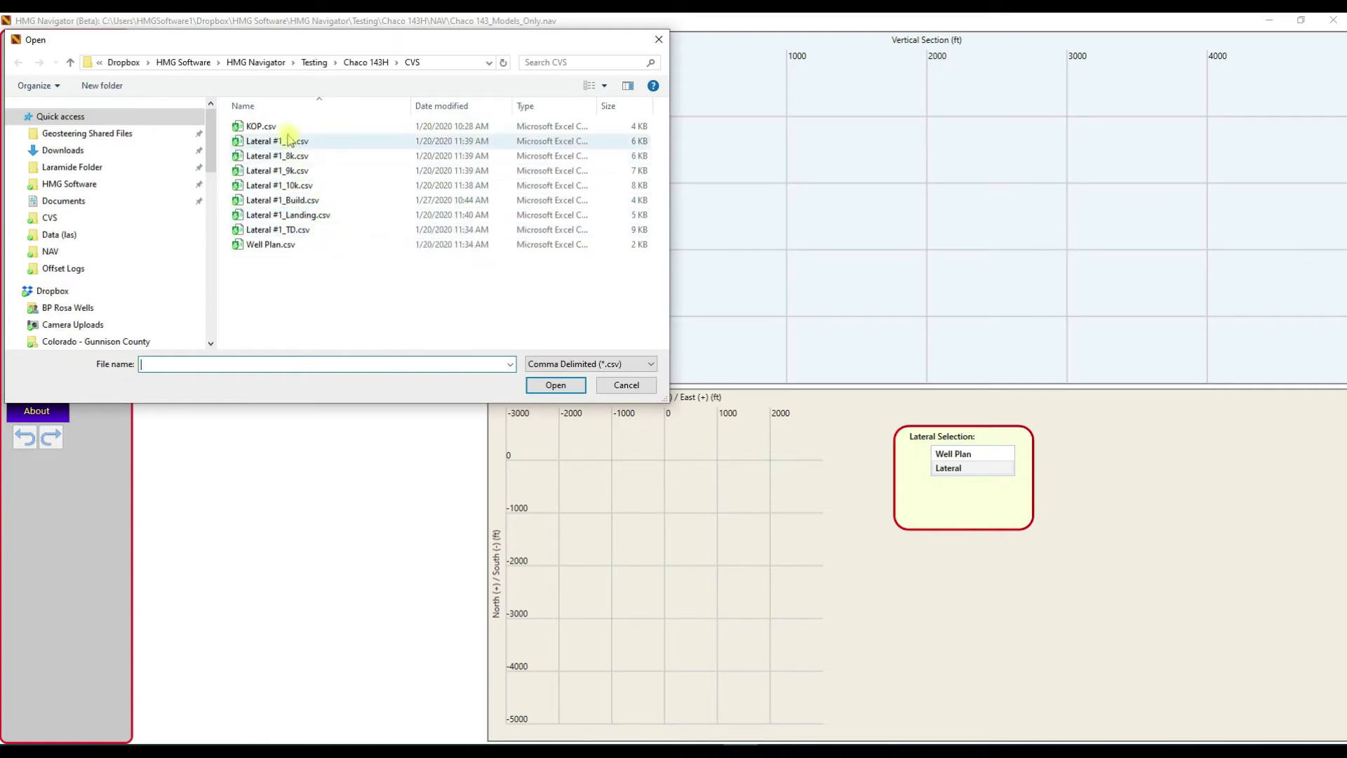
left_click(284, 126)
left_click(549, 384)
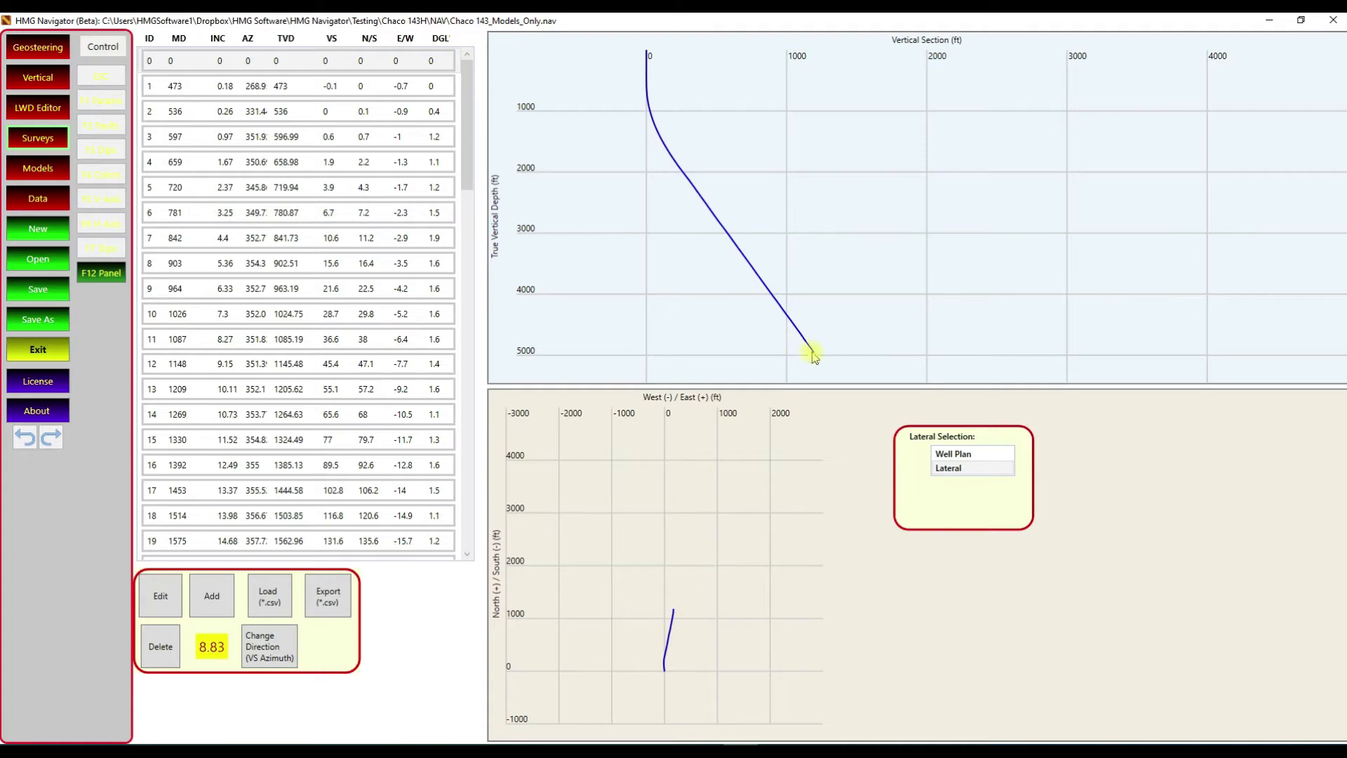
left_click(946, 455)
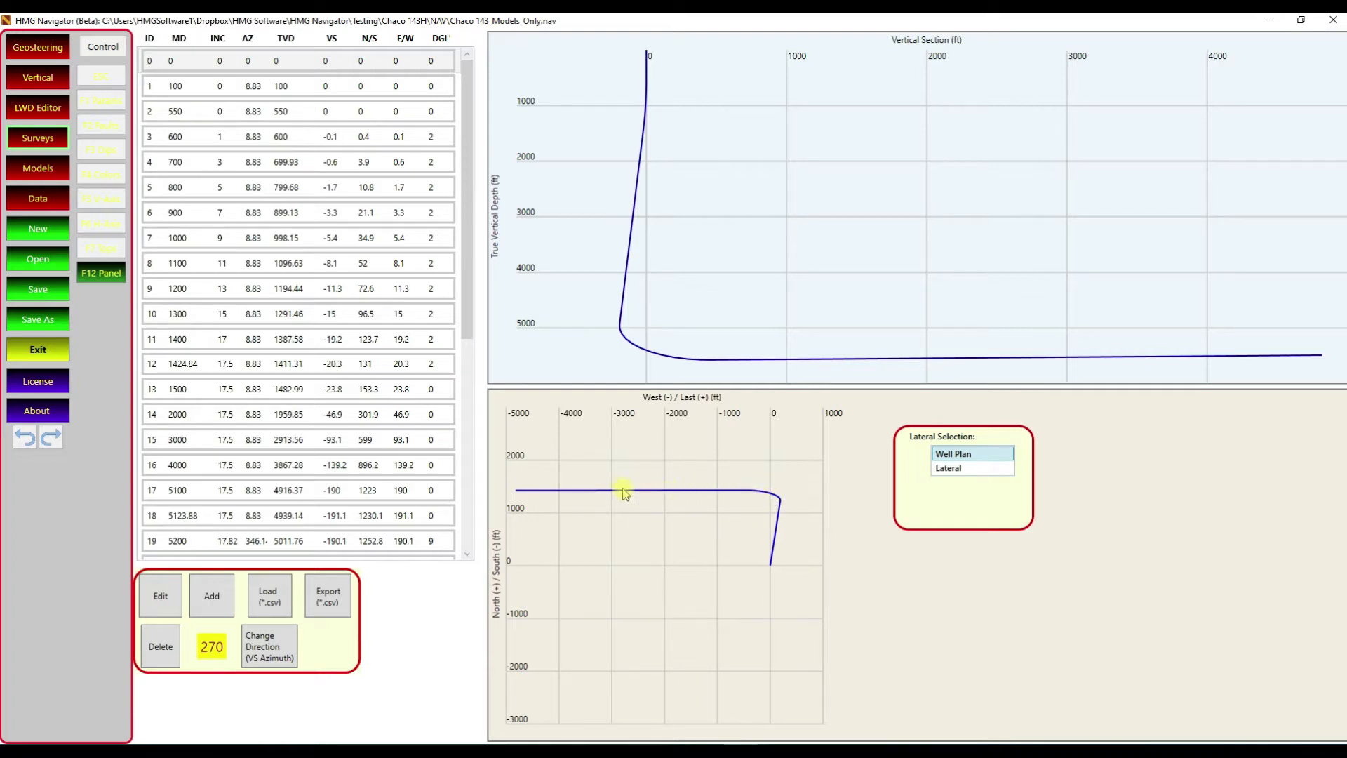
left_click(975, 476)
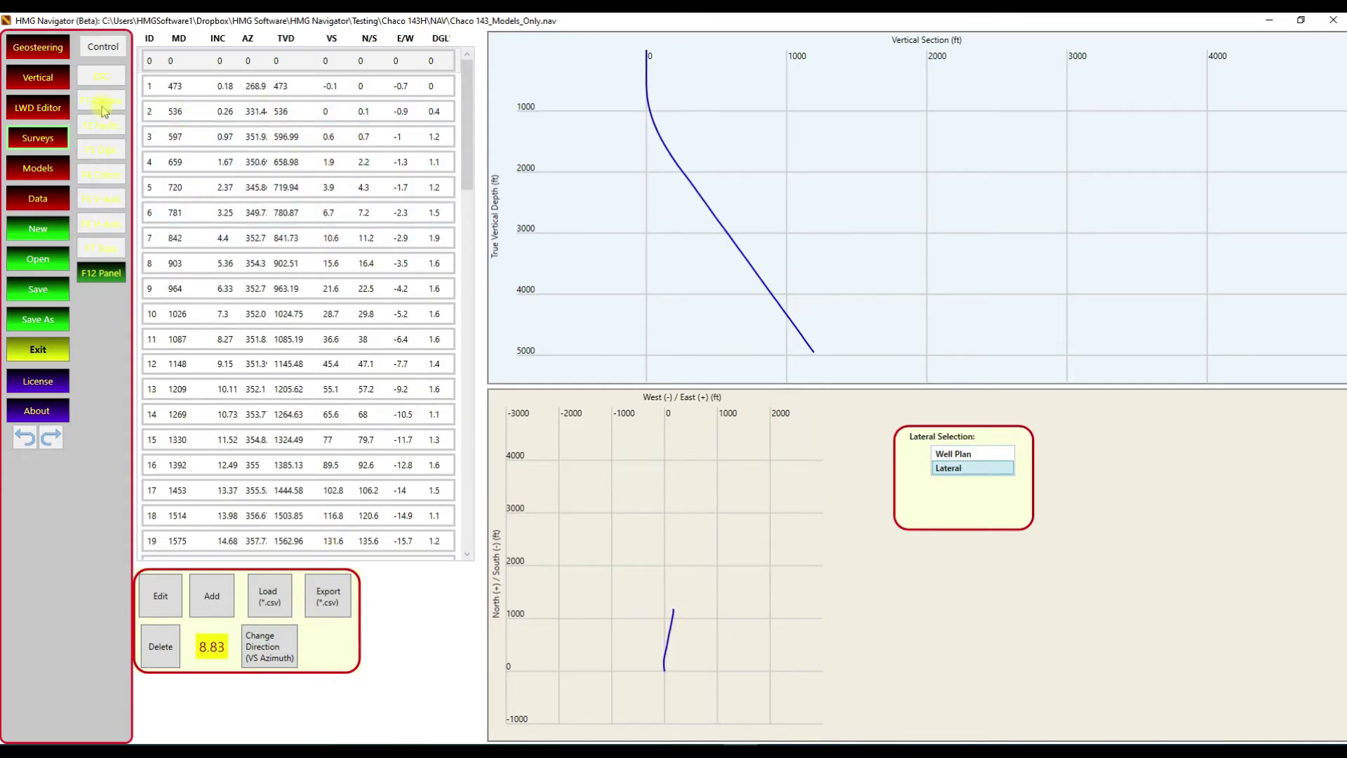
Open Chaco 2408-36P #143H_kop.las from the Data (las) folder as the LWD file.
left_click(46, 111)
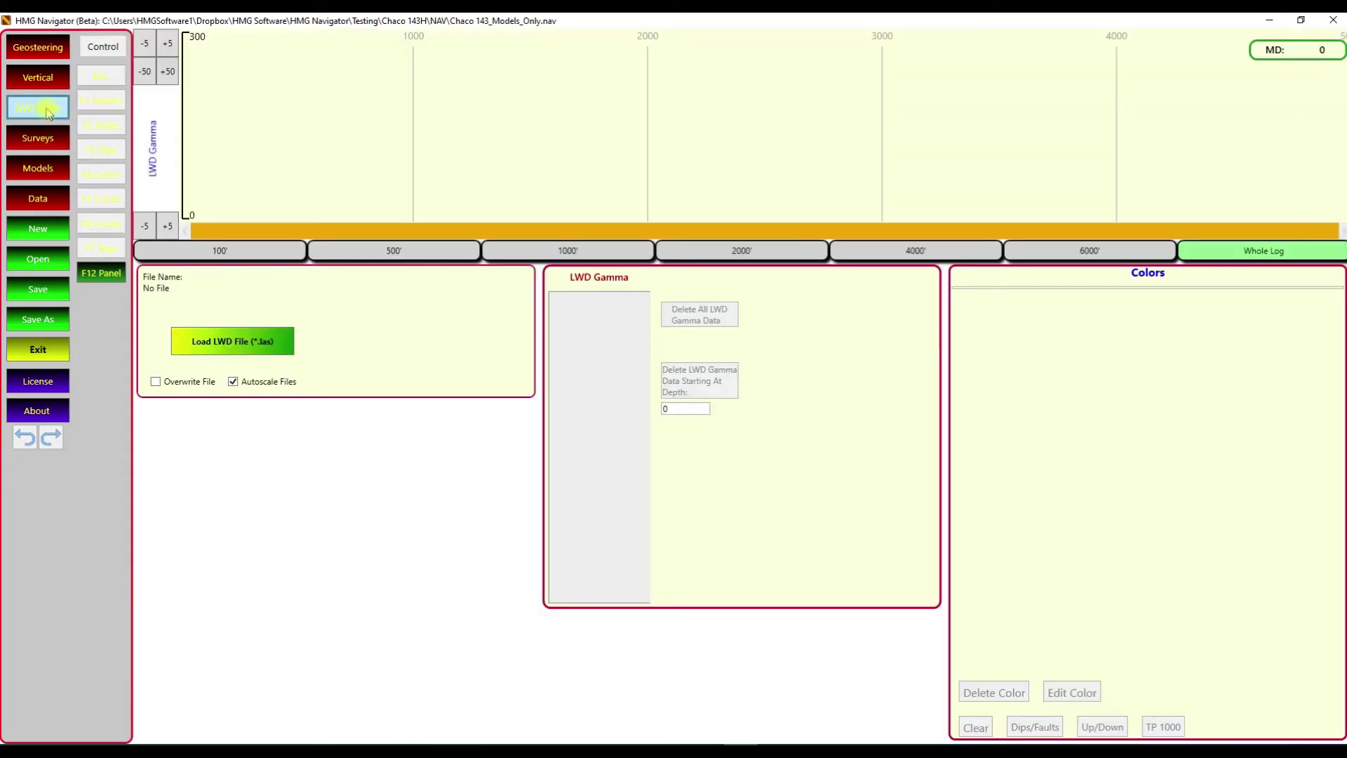
left_click(240, 345)
left_click(731, 191)
left_click(764, 205)
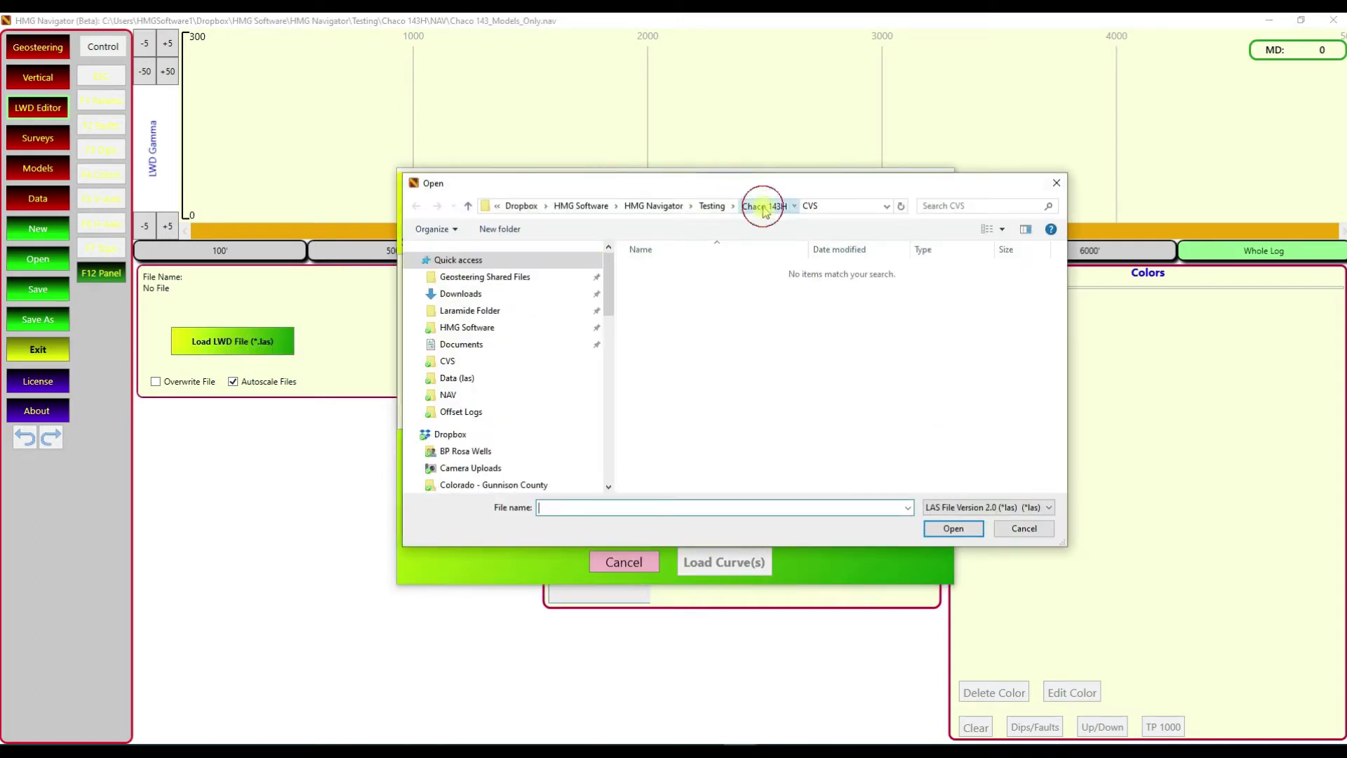
double_click(706, 284)
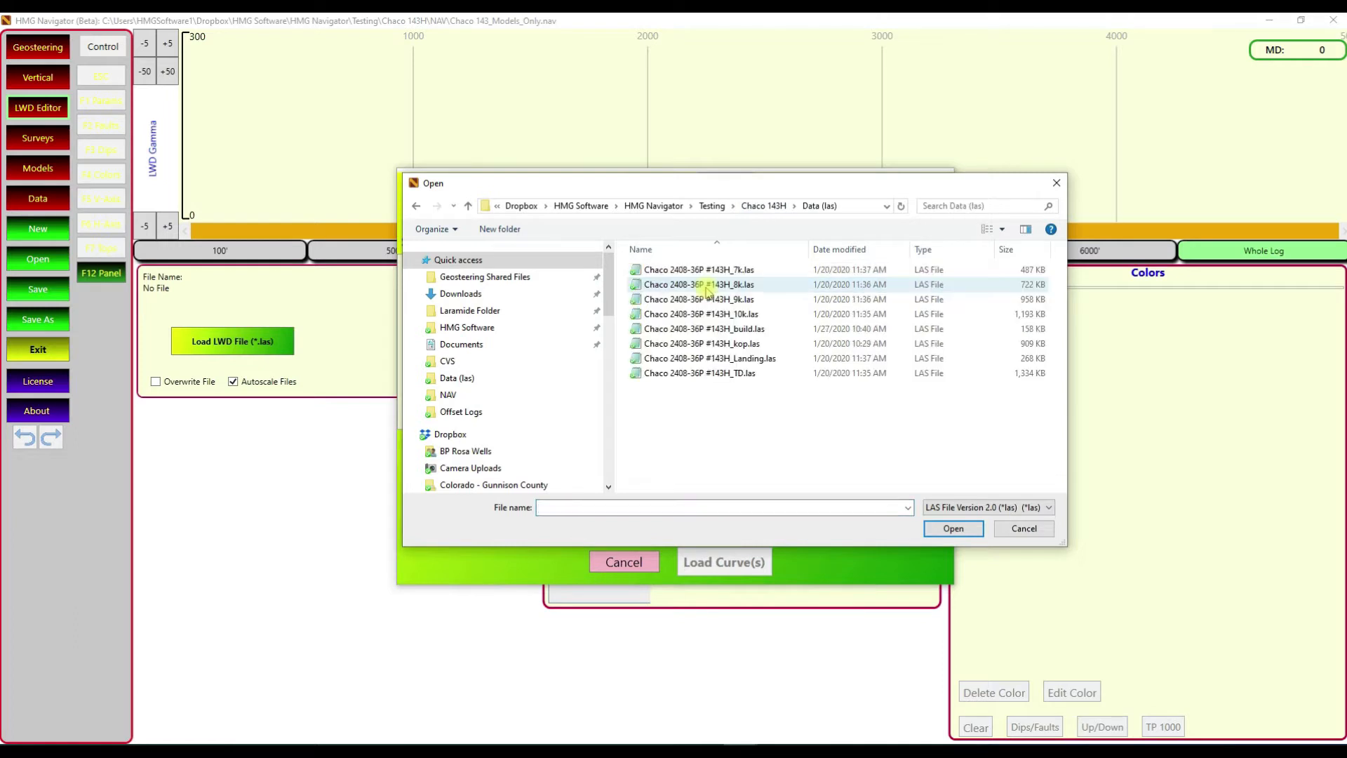
left_click(744, 344)
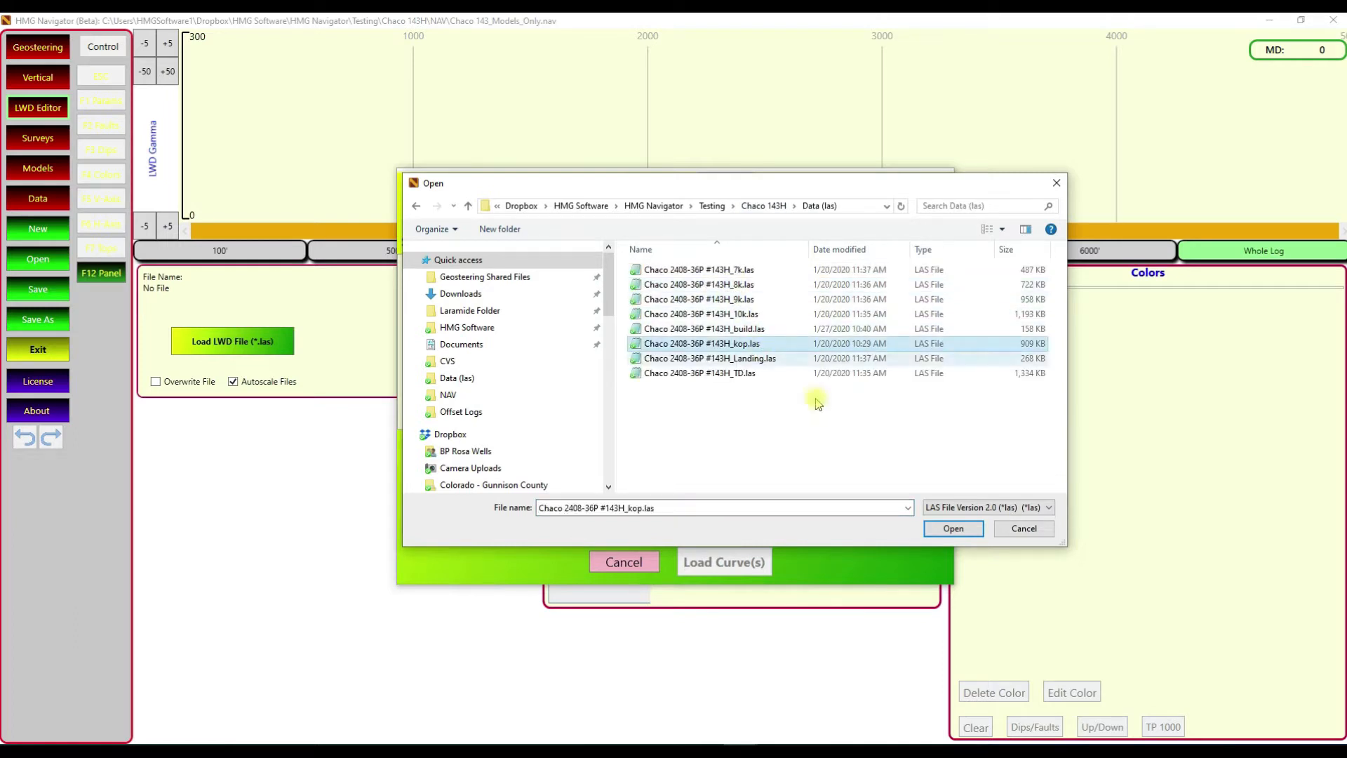
left_click(963, 533)
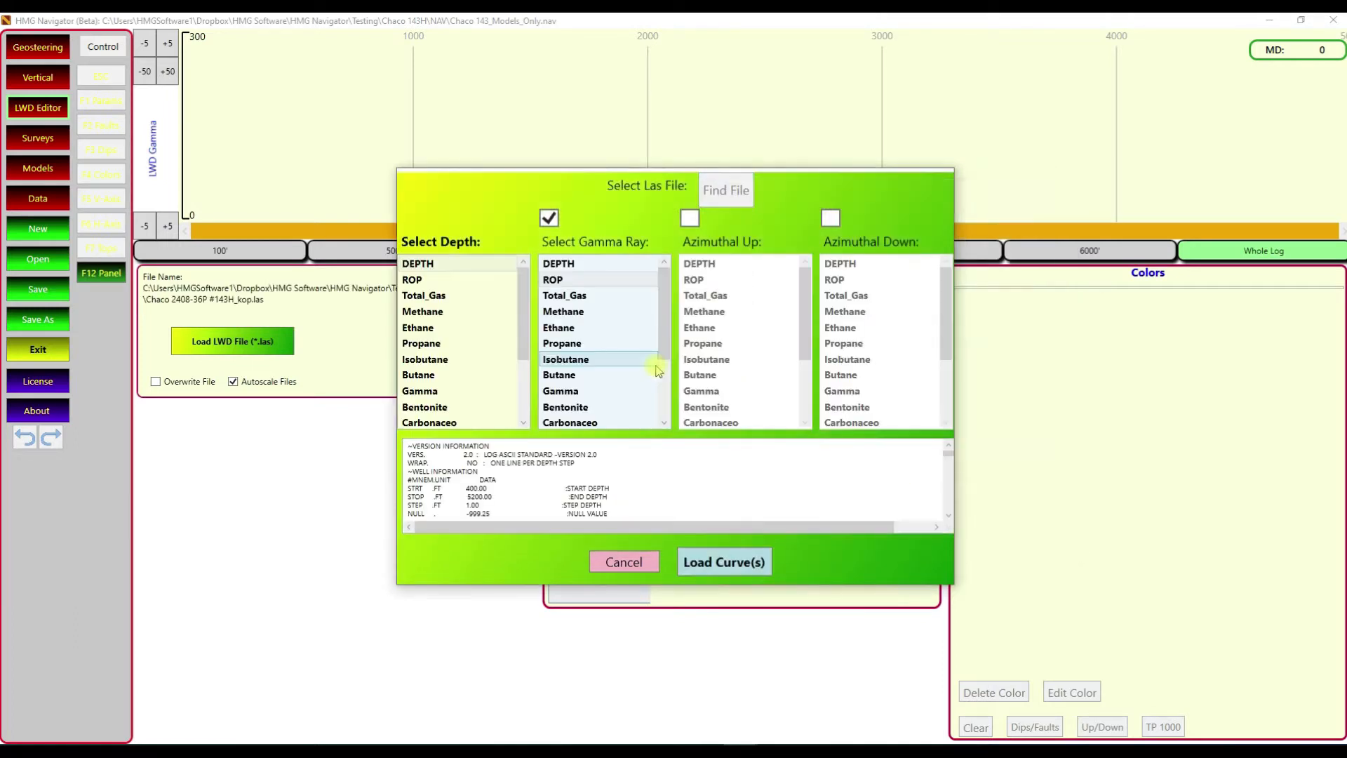
Load the Gamma curve as the LWD gamma ray and look through its depth values.
left_click(562, 393)
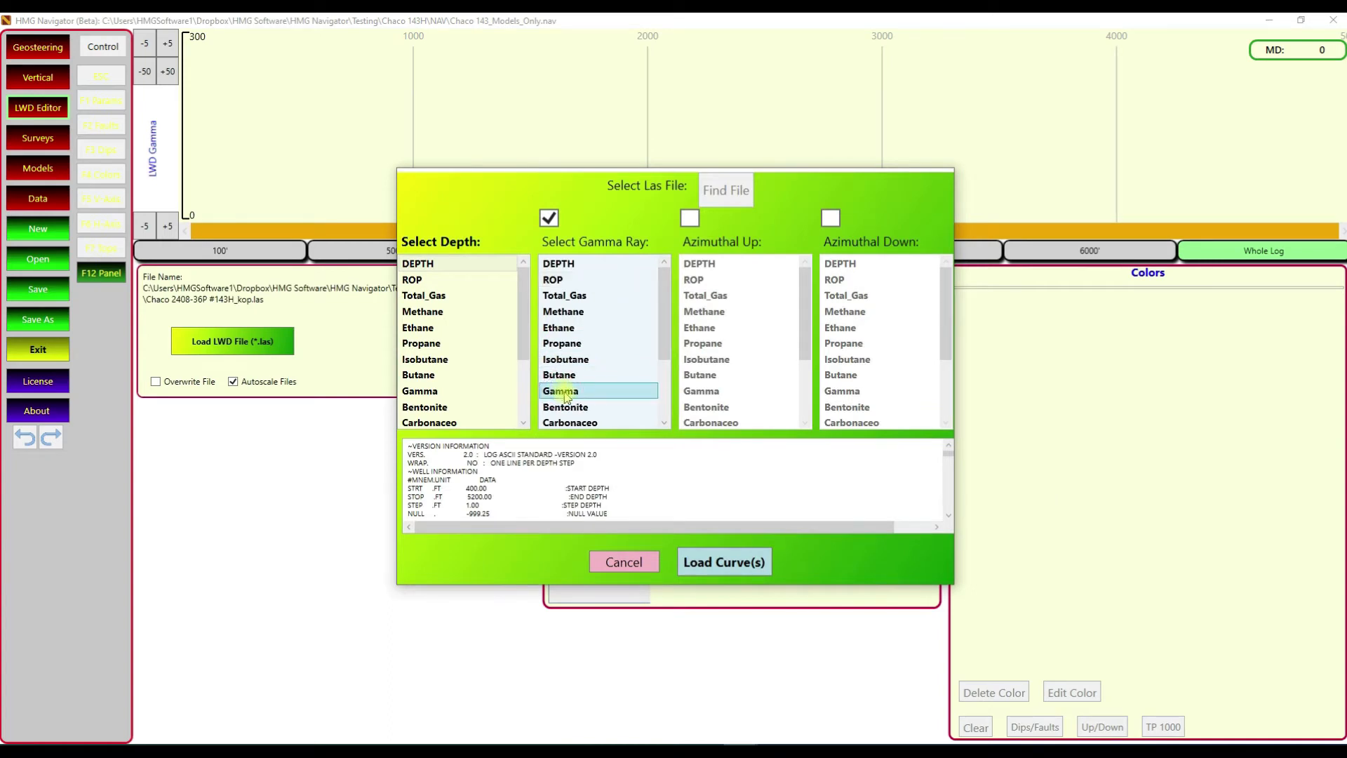
left_click(722, 562)
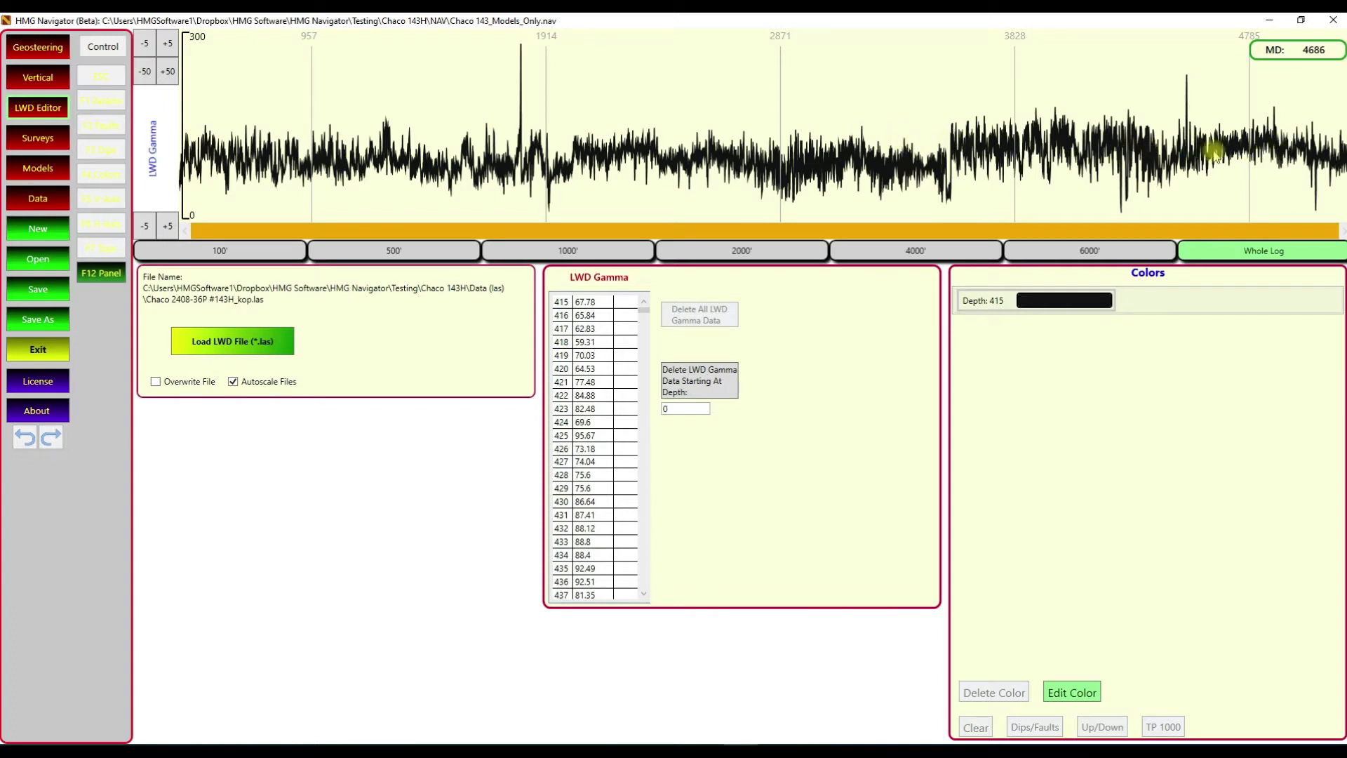
left_click_drag(643, 310, 646, 497)
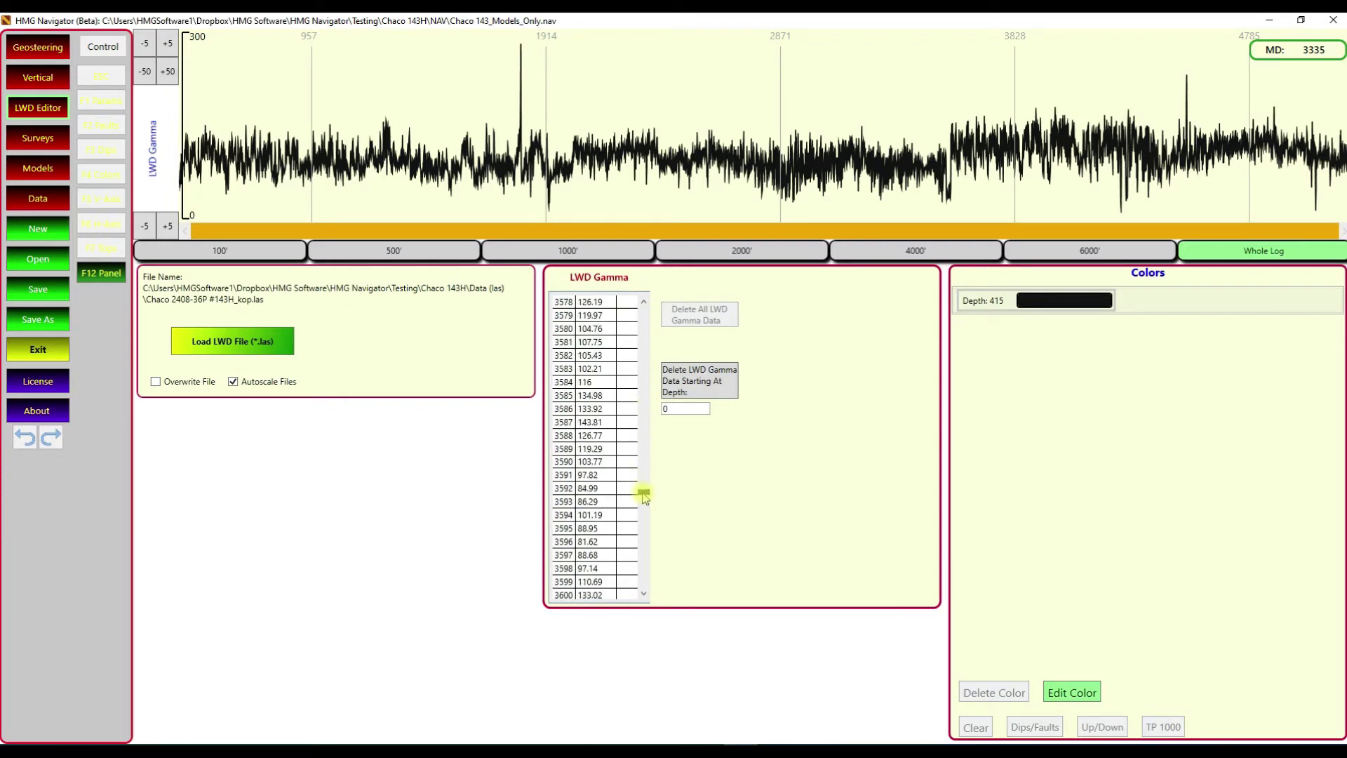
Overlay the State 36 model on the LWD gamma log in the vertical view at the 500' scale.
left_click(38, 77)
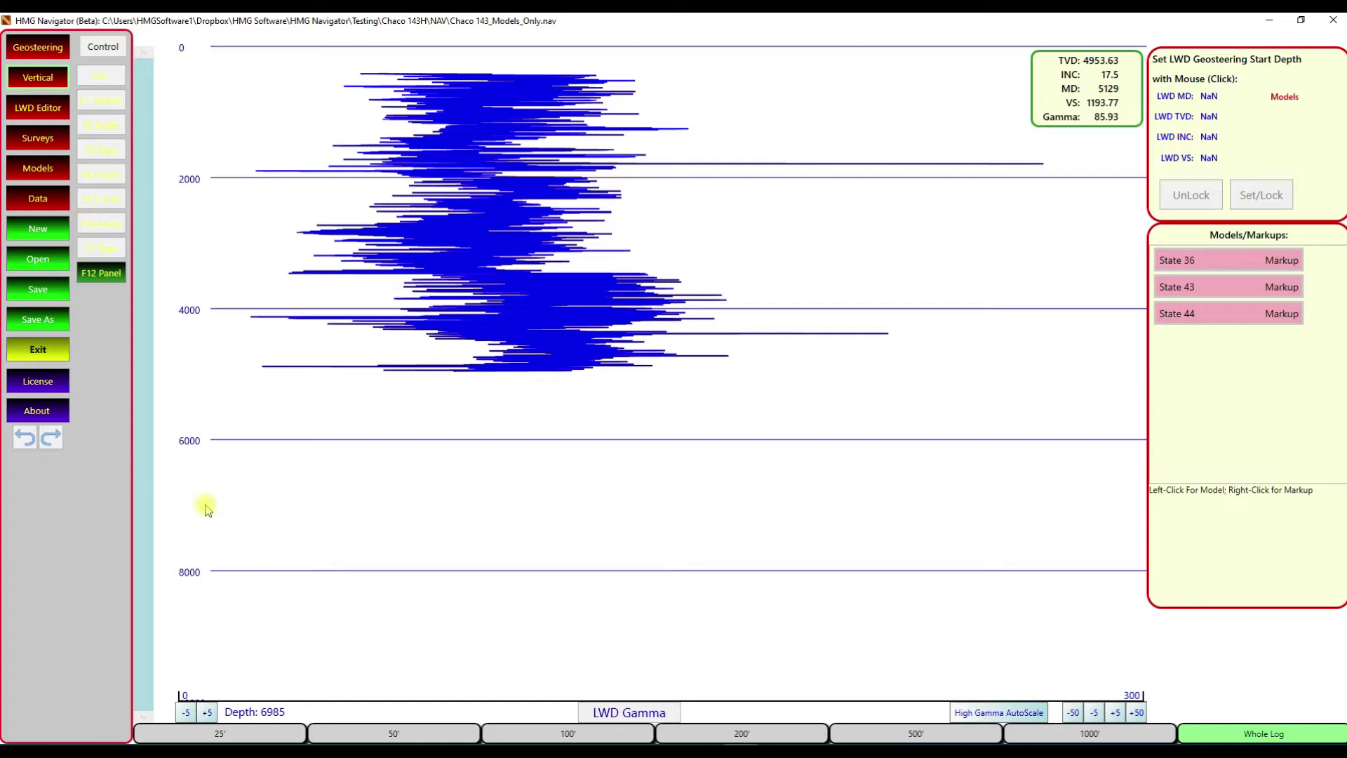
left_click(743, 734)
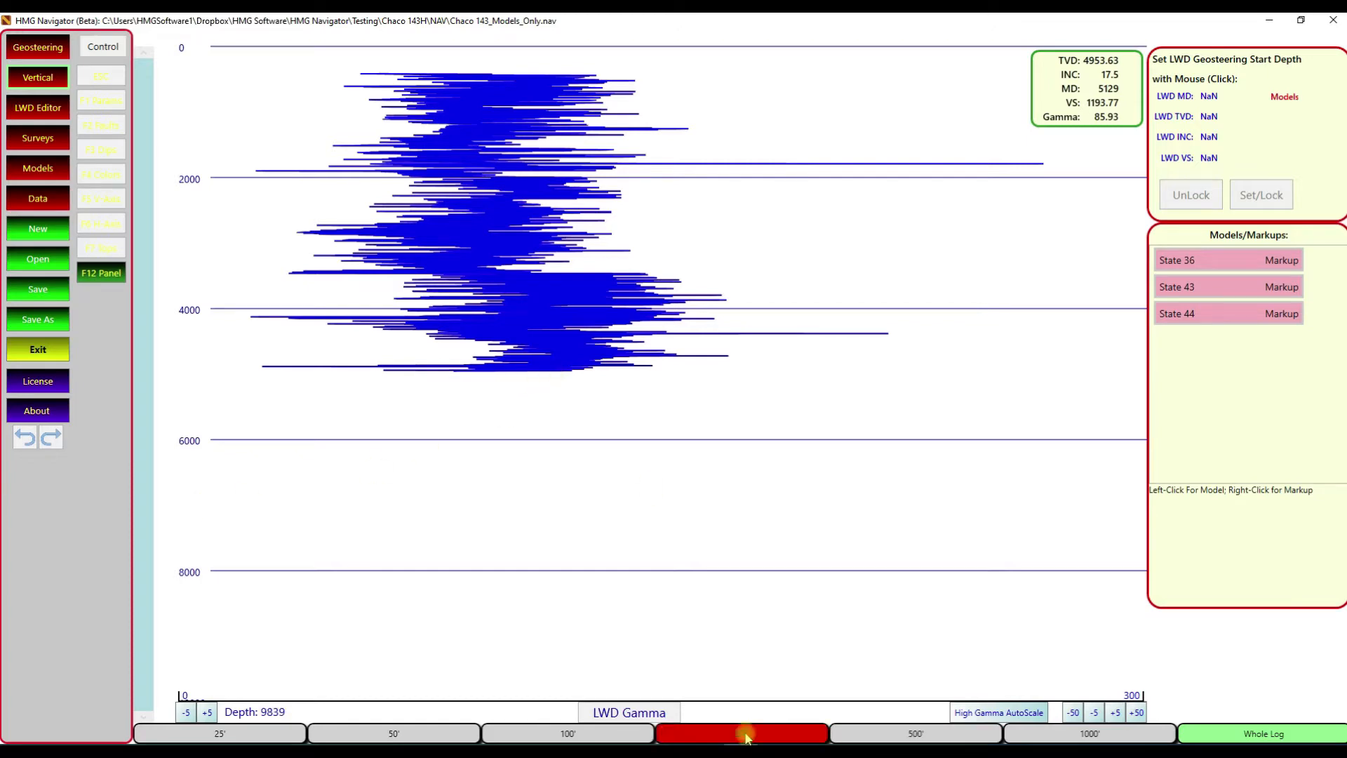
left_click_drag(146, 61, 147, 331)
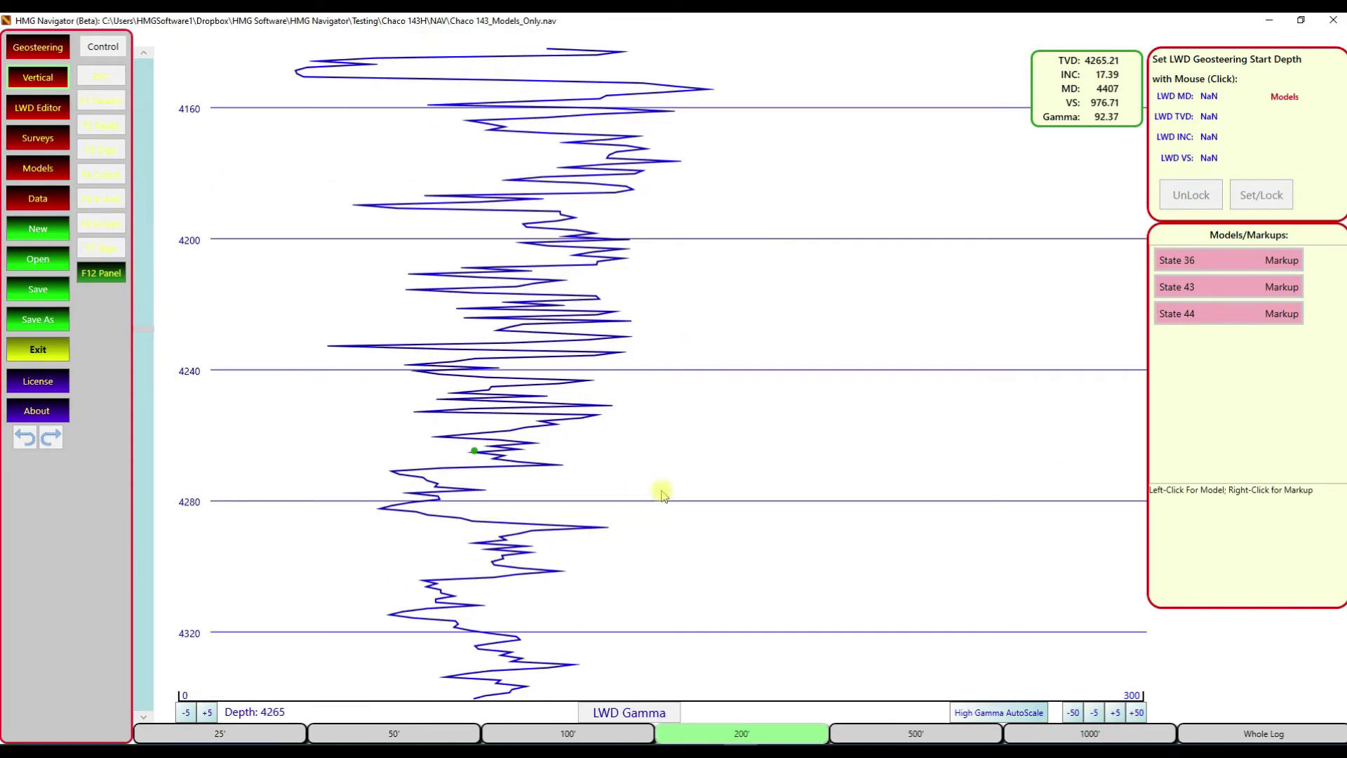
left_click(865, 730)
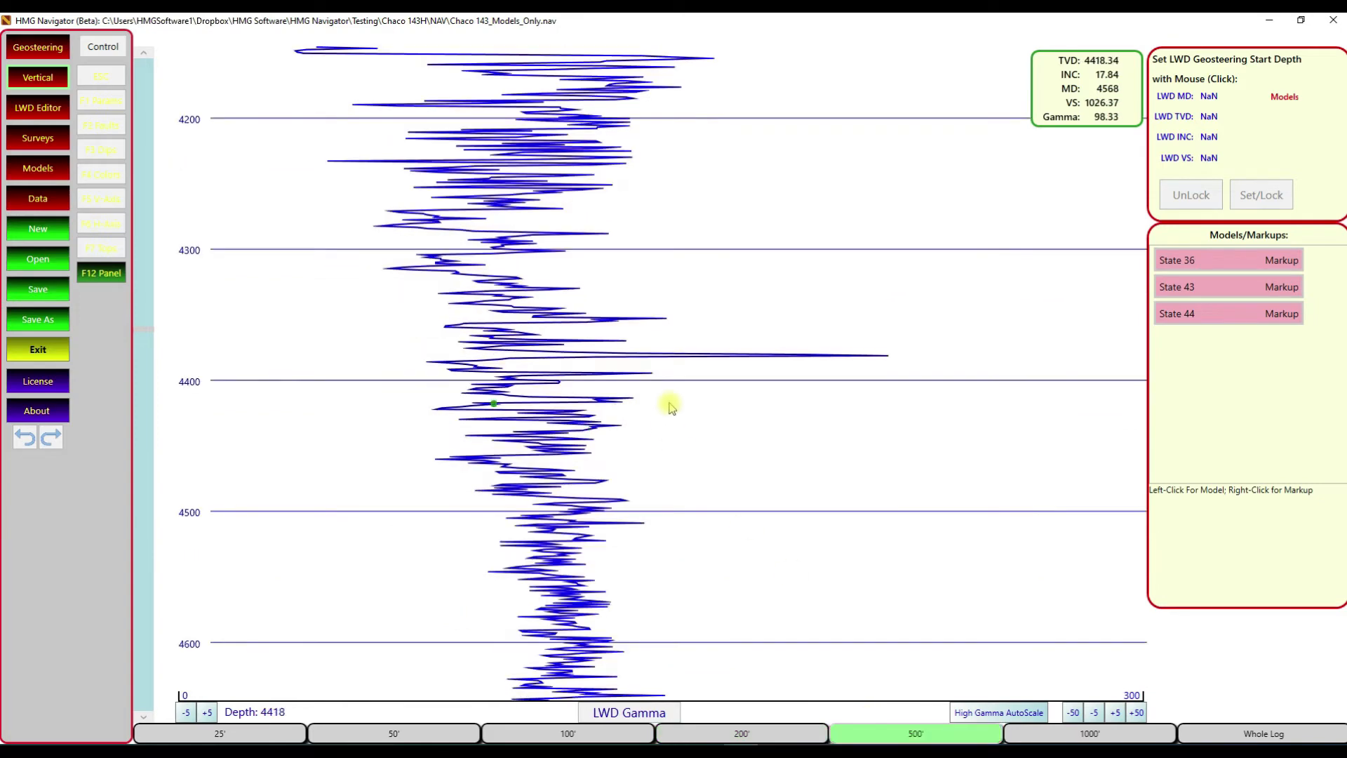
scroll(695, 385, "down", 1)
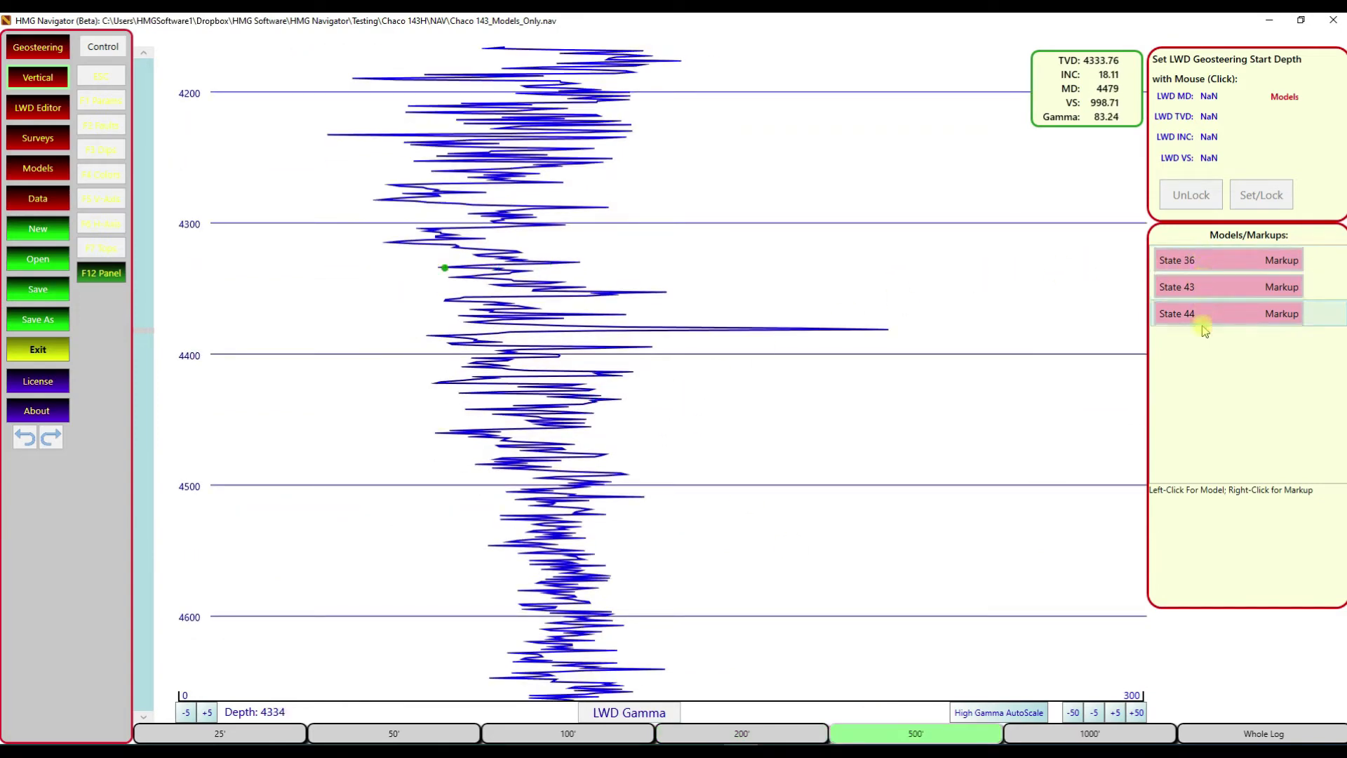
left_click(1186, 265)
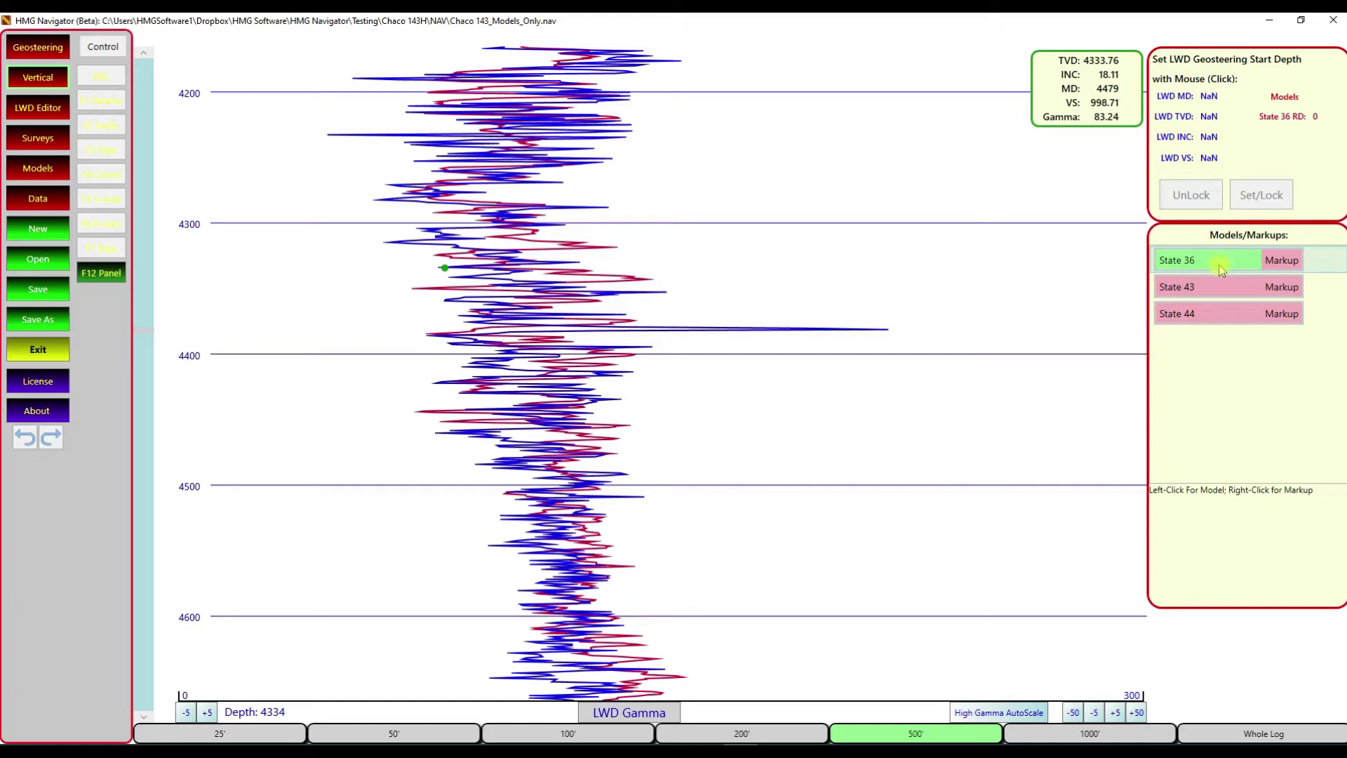
Shift the State 36 model curve down to RD 37 against the LWD gamma near the end of the log.
scroll(912, 364, "down", 10)
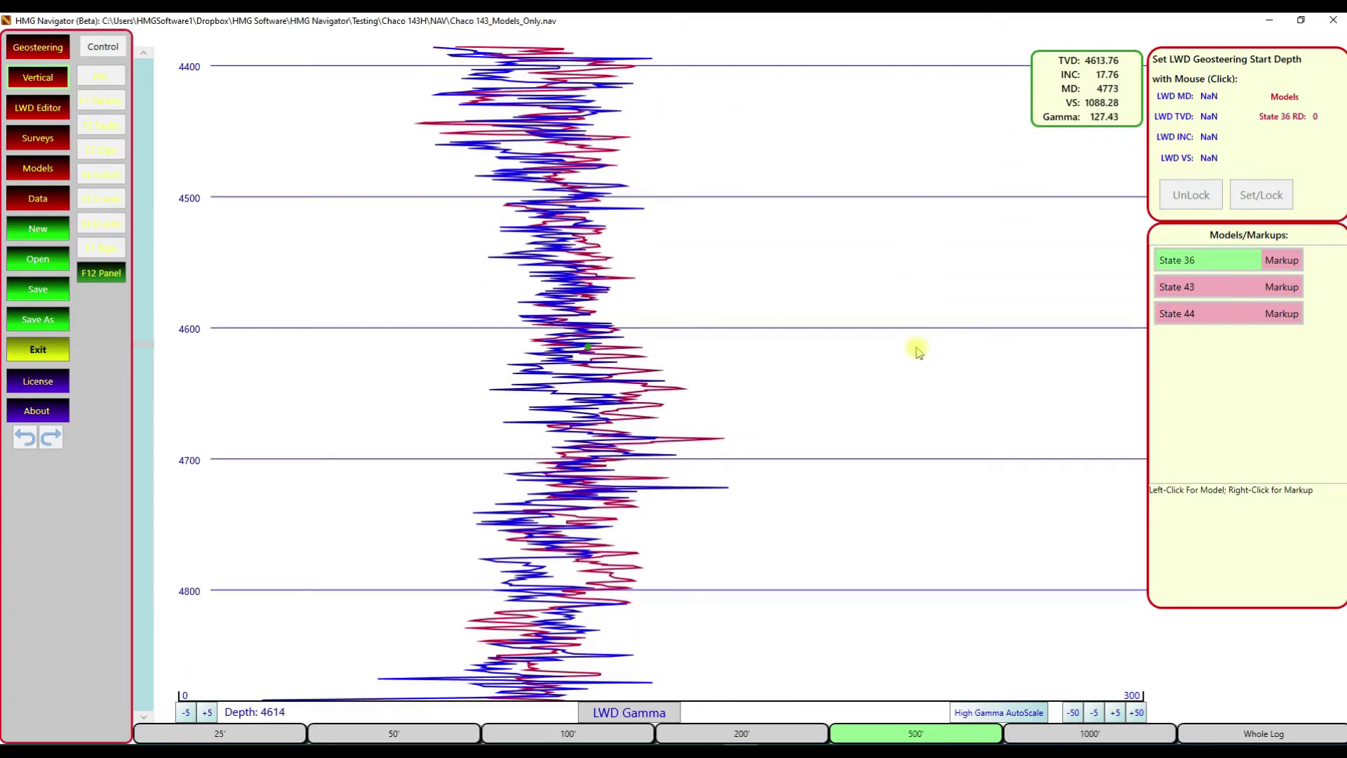
scroll(912, 364, "down", 10)
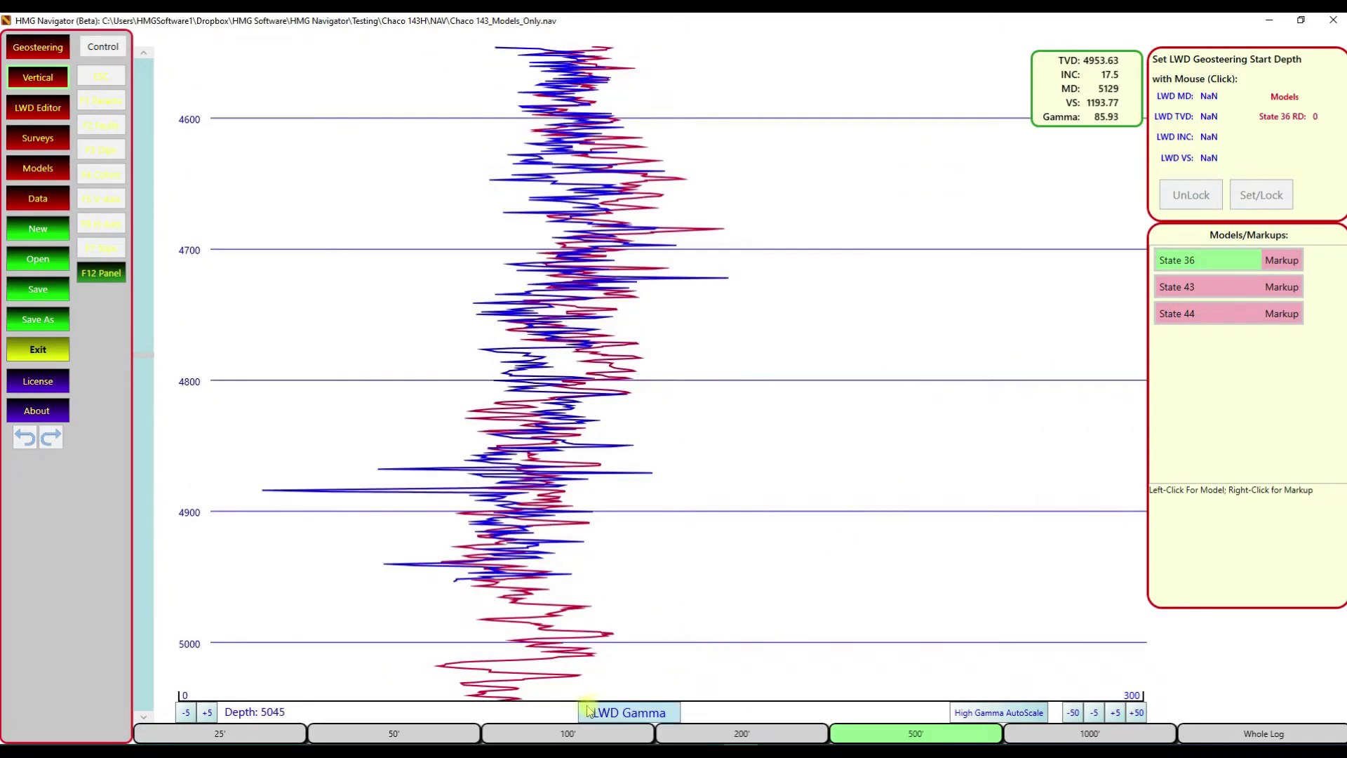
left_click(633, 720)
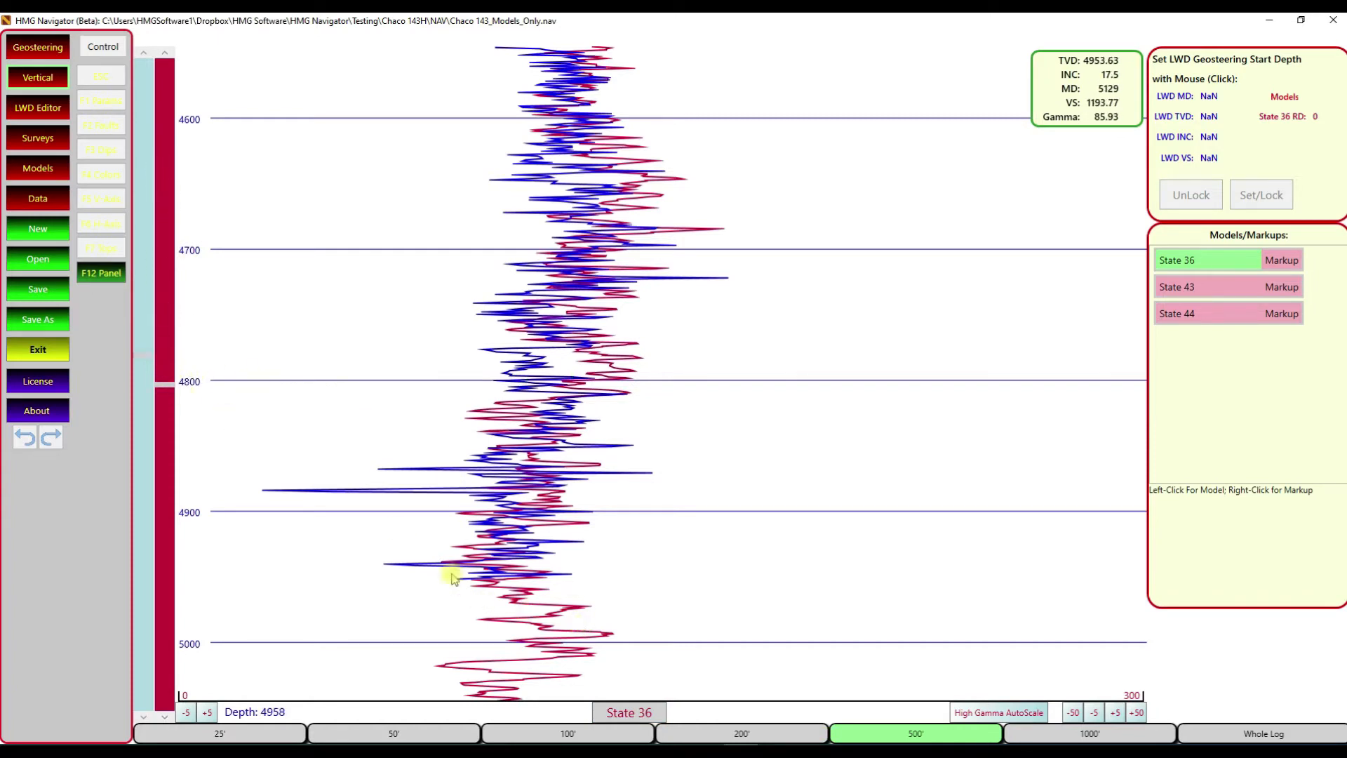
left_click_drag(165, 386, 161, 413)
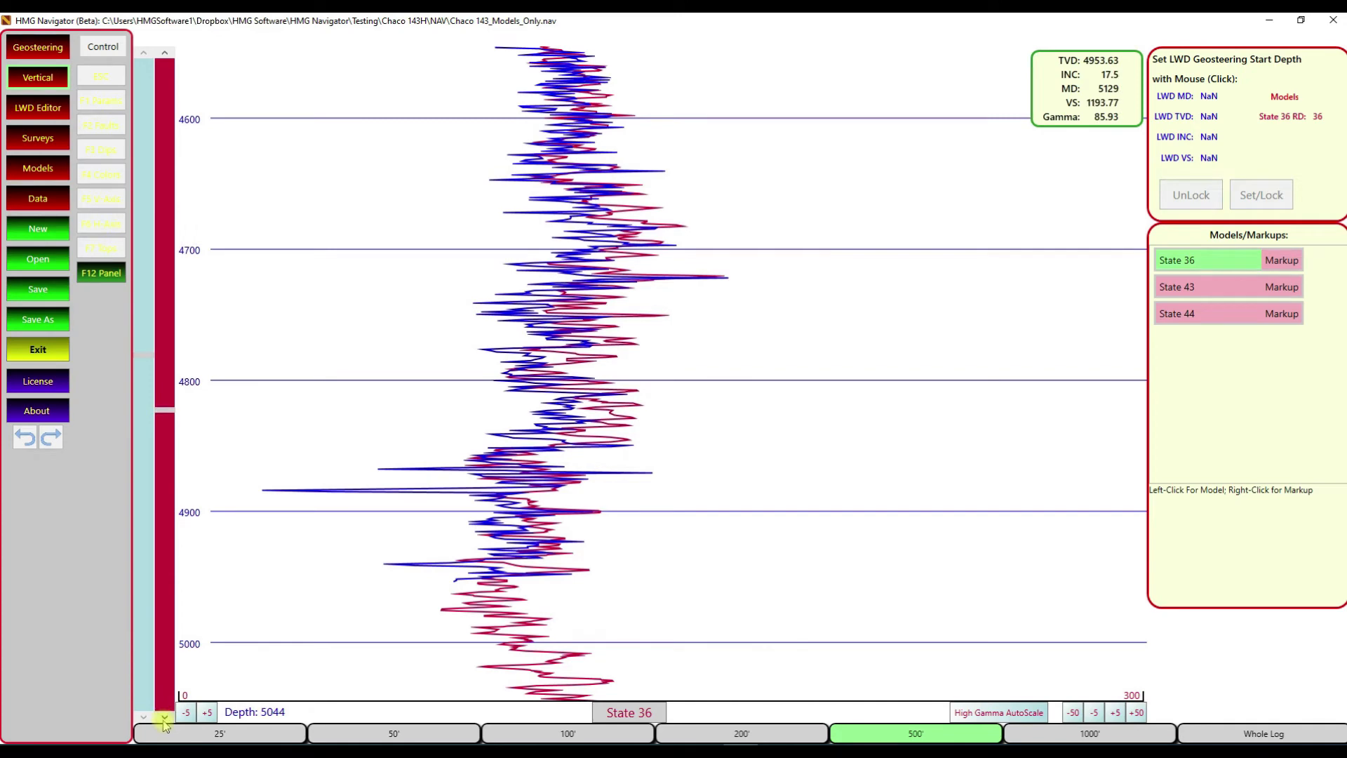
left_click(165, 719)
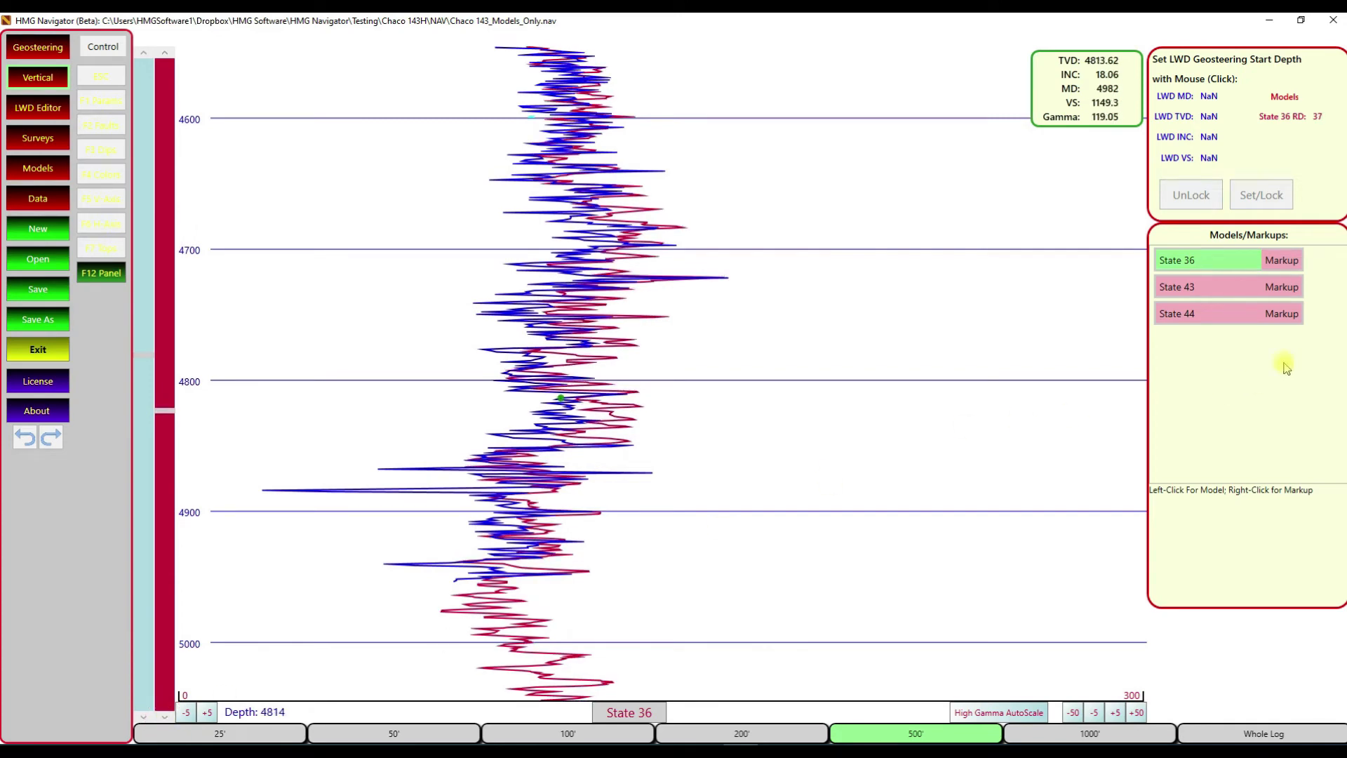
Replace the State 36 overlay with the State 43 model and shift its curve to RD -13 against the LWD gamma.
left_click(1191, 268)
left_click(1188, 288)
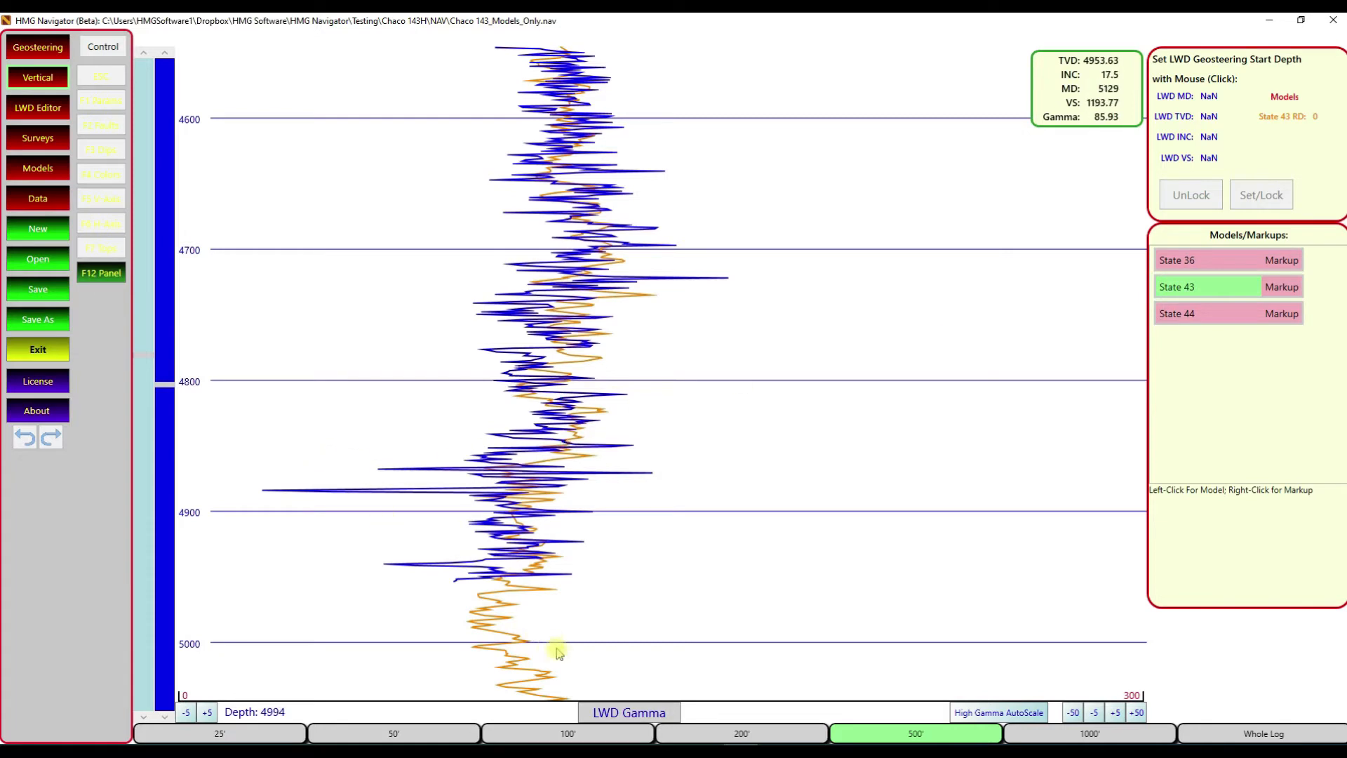
left_click(628, 713)
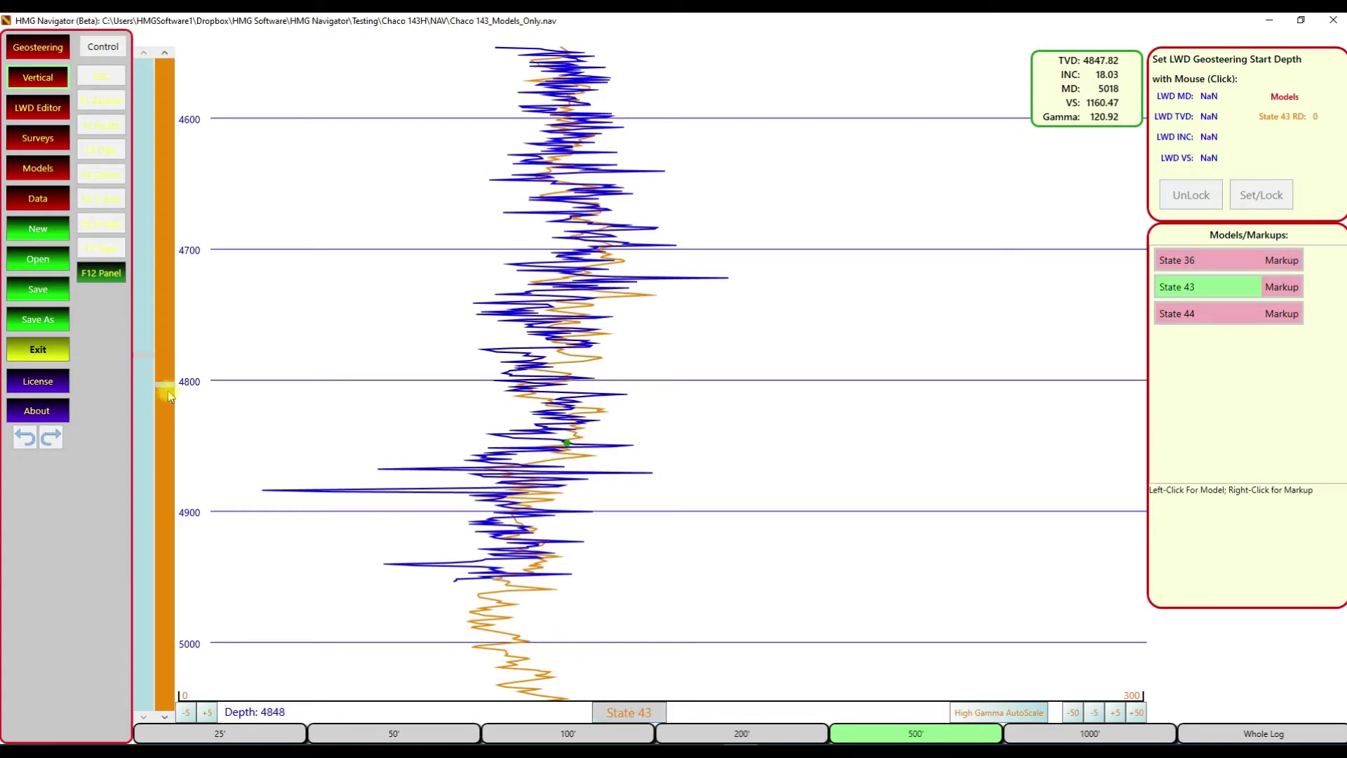
left_click_drag(168, 391, 172, 382)
Replace the State 43 overlay with the State 44 model and shift its curve to RD 47 against the LWD gamma.
left_click(1173, 287)
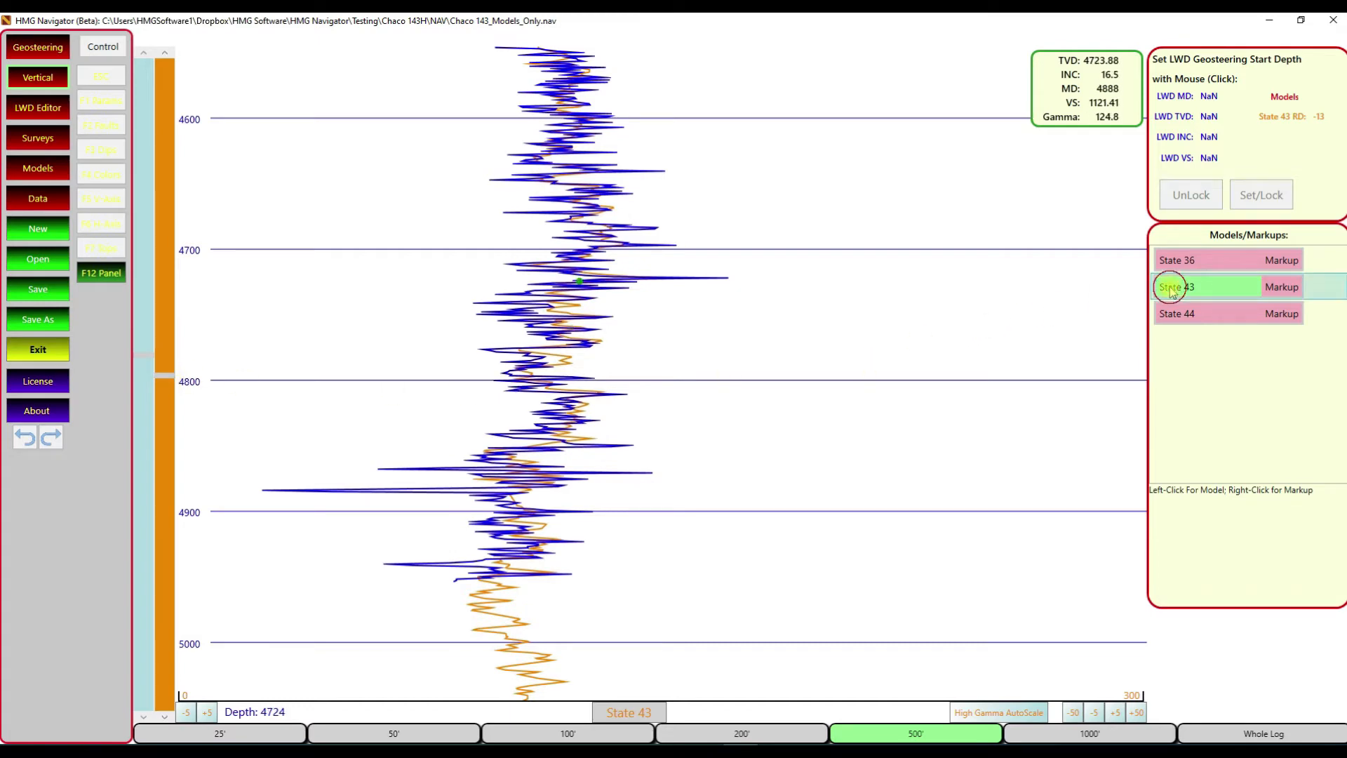
left_click(1174, 315)
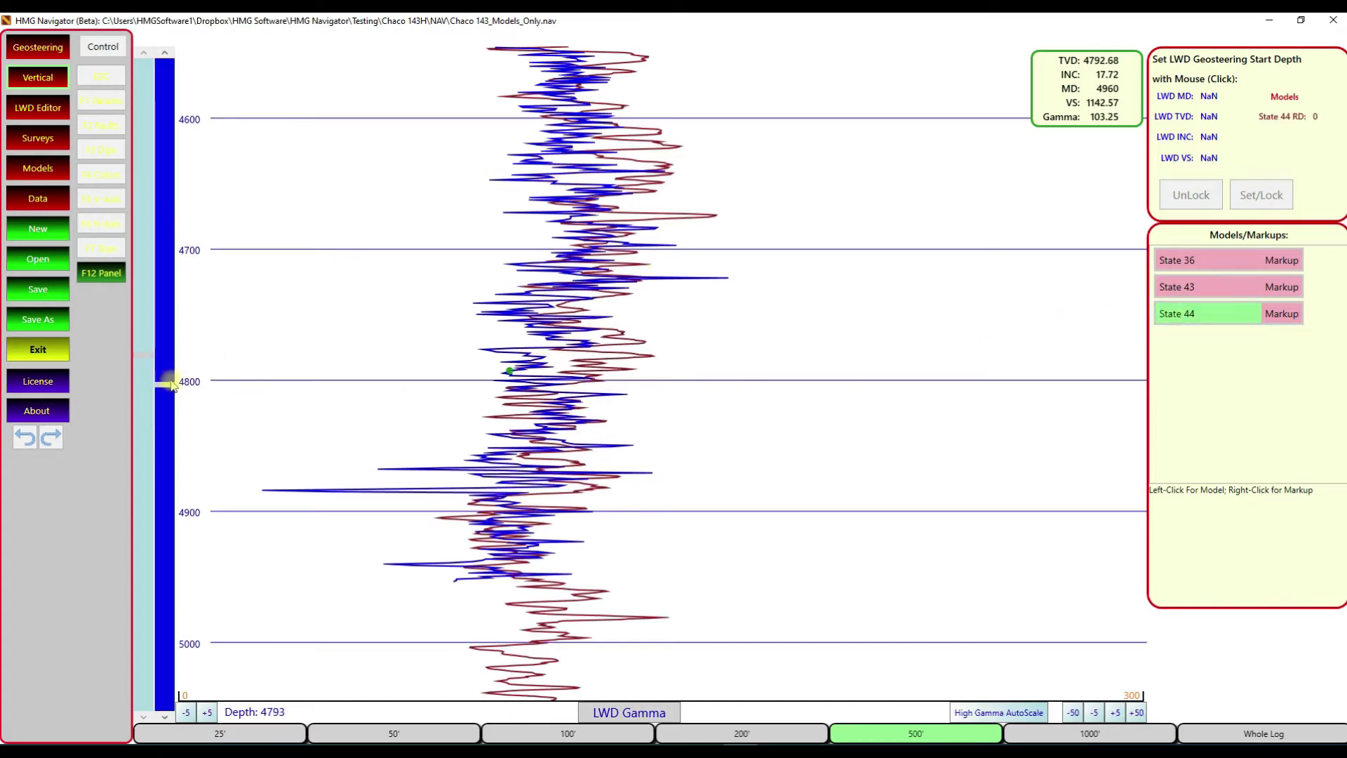
left_click_drag(172, 389, 170, 422)
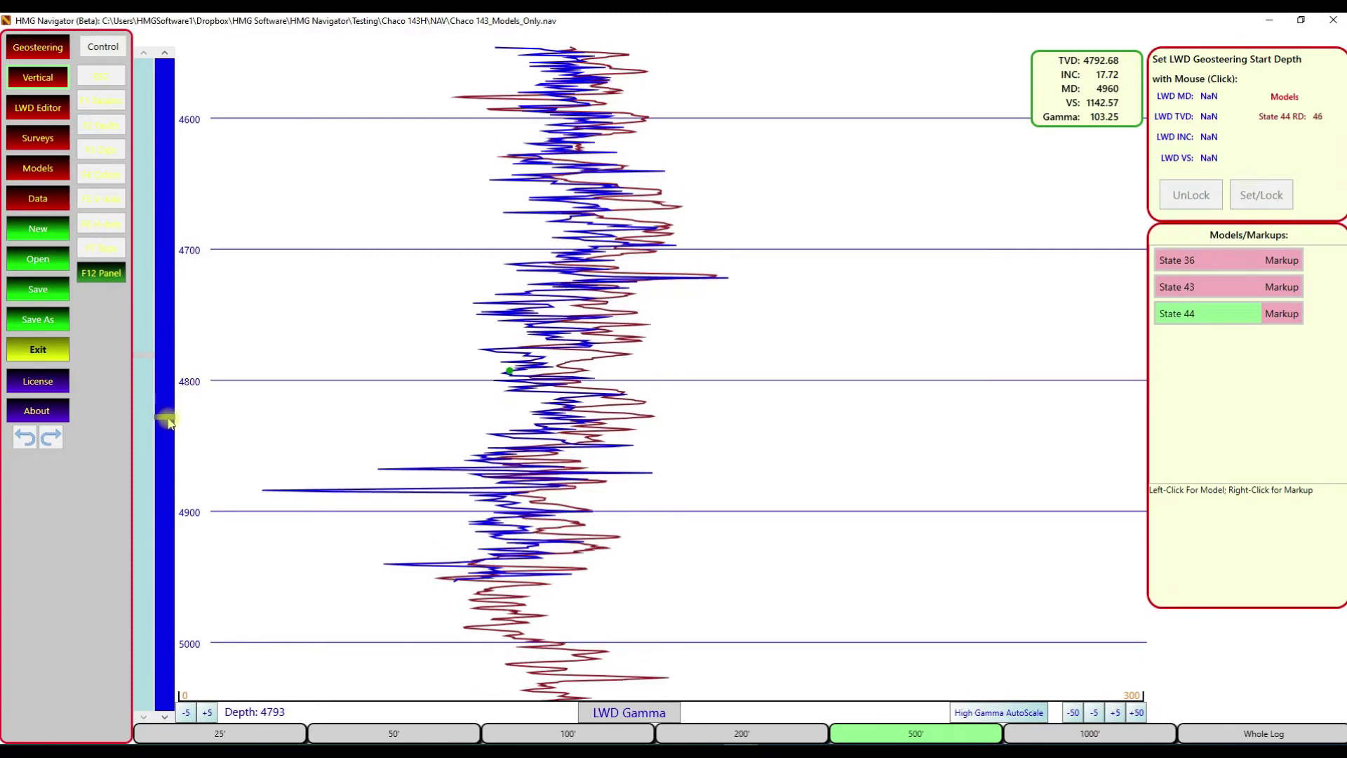
left_click_drag(168, 423, 169, 423)
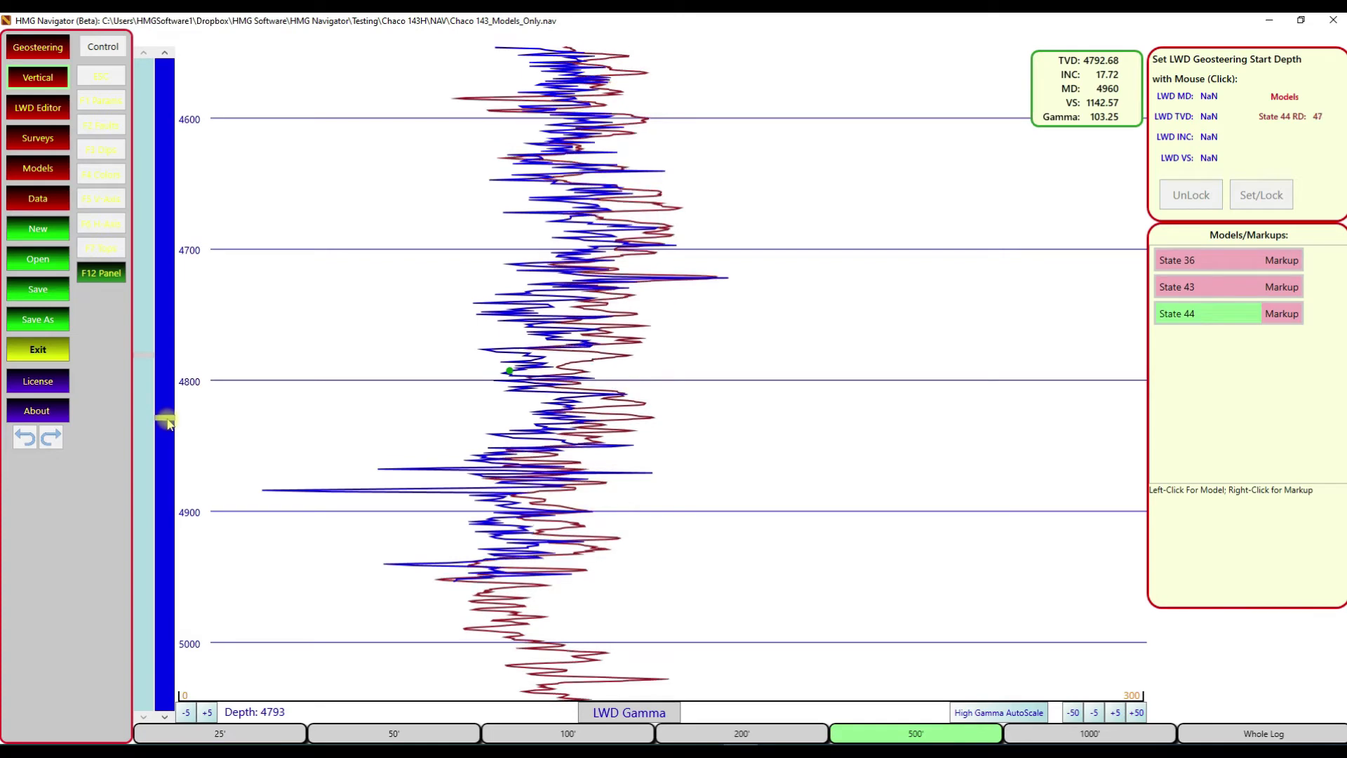
left_click(167, 57)
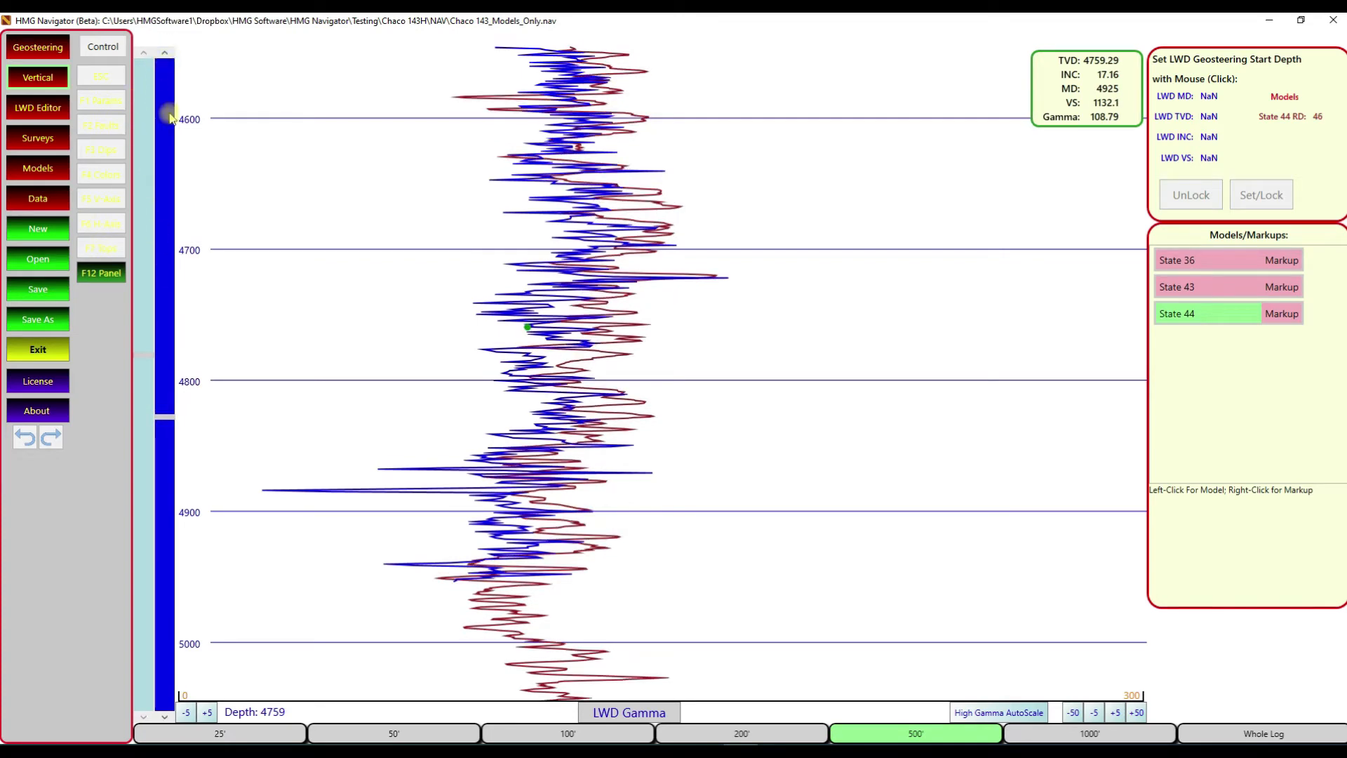
left_click(165, 716)
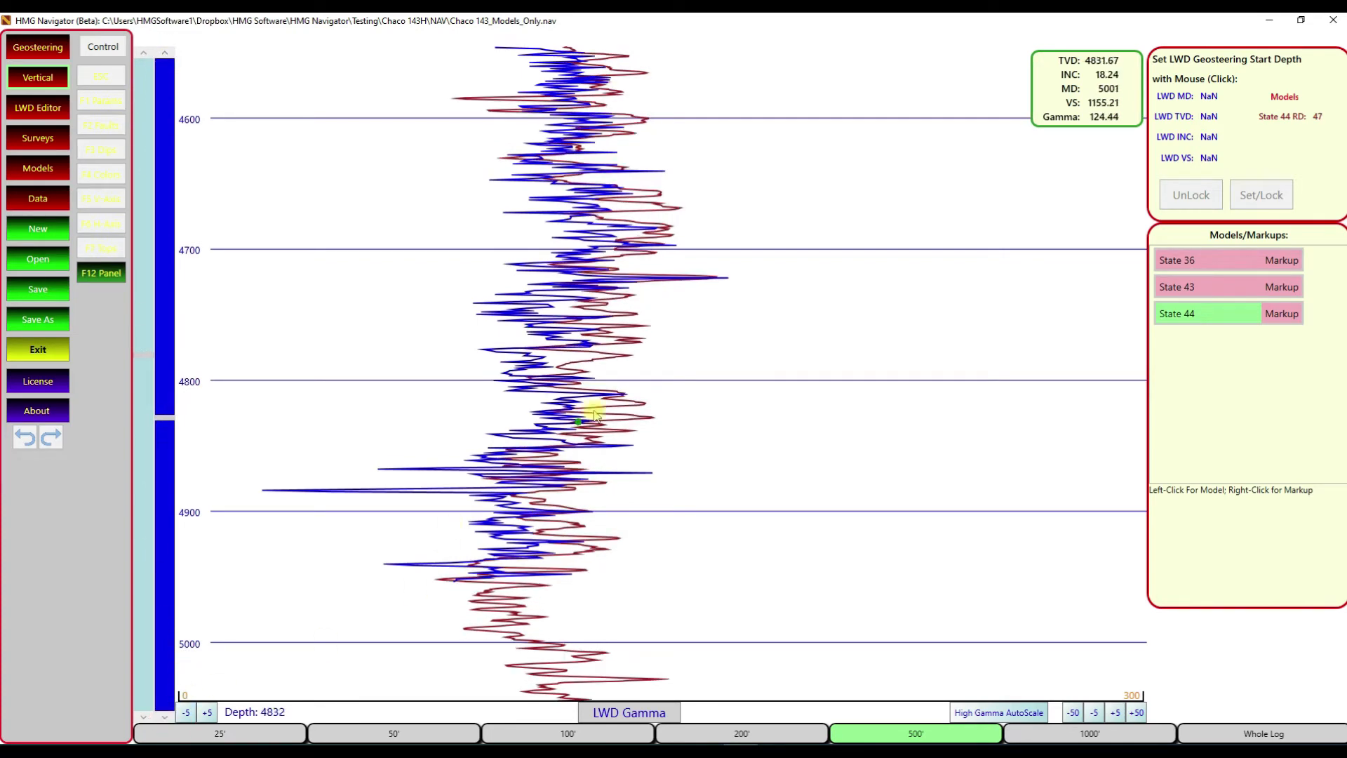
Display the State 44 model's formation markups below the end of the LWD gamma log.
scroll(435, 452, "down", 4)
scroll(440, 455, "down", 1)
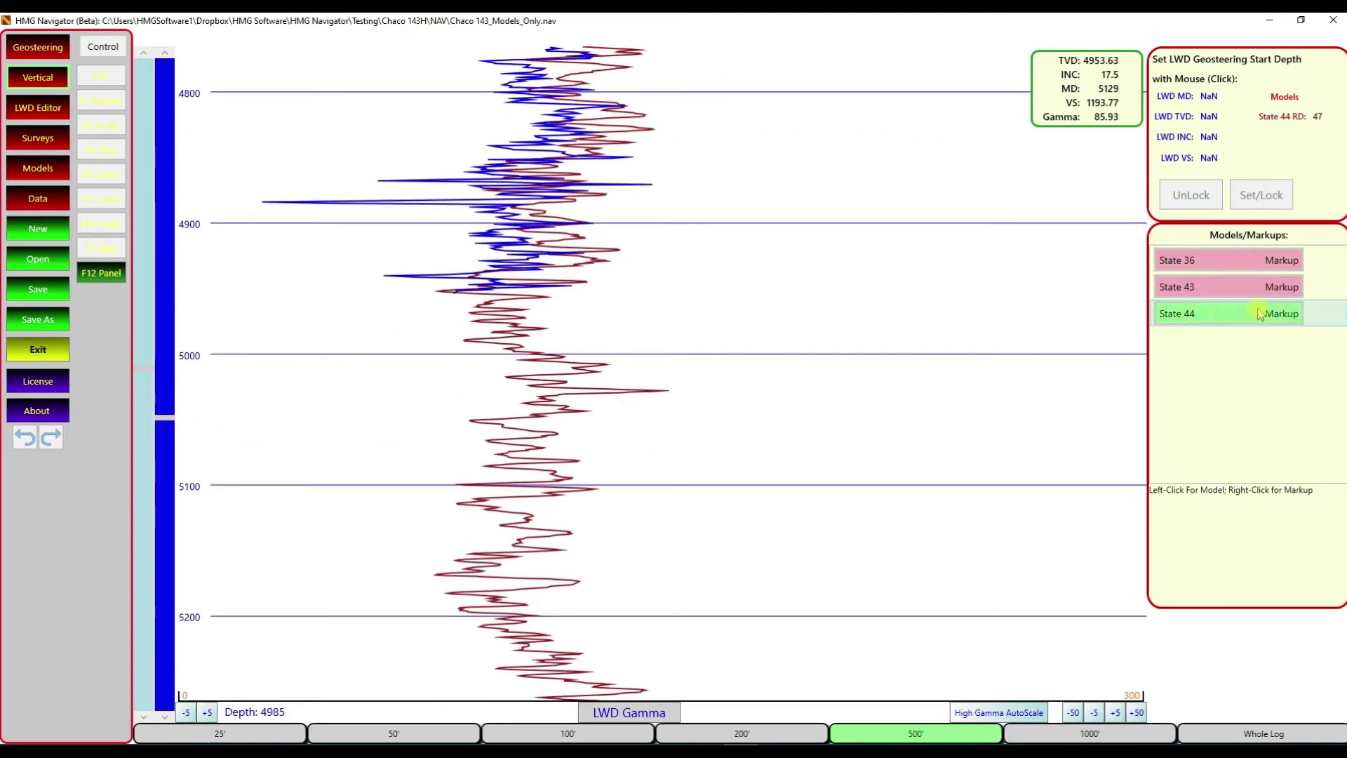
scroll(844, 427, "down", 4)
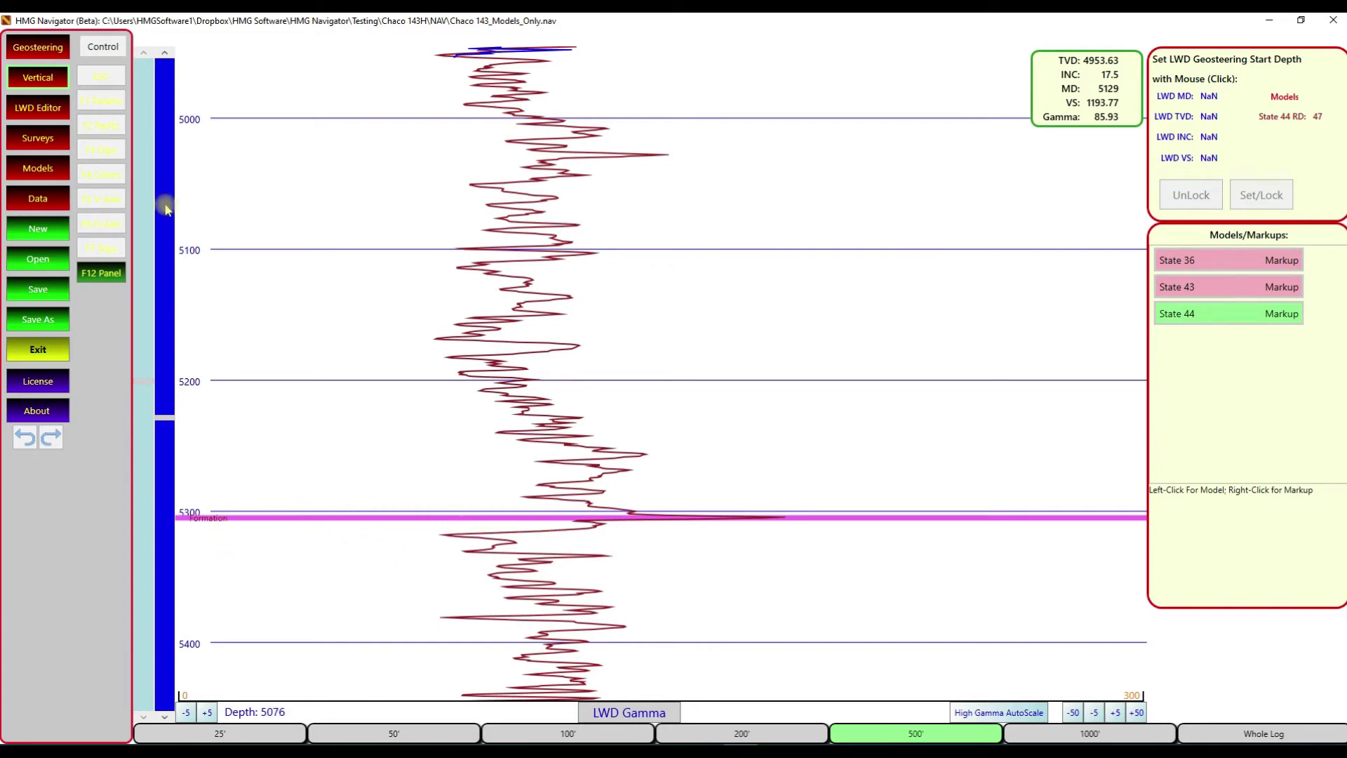
Rename the State 44 model's magenta markup at 5256 to 5260 as Lwr. Mancos.
left_click(24, 170)
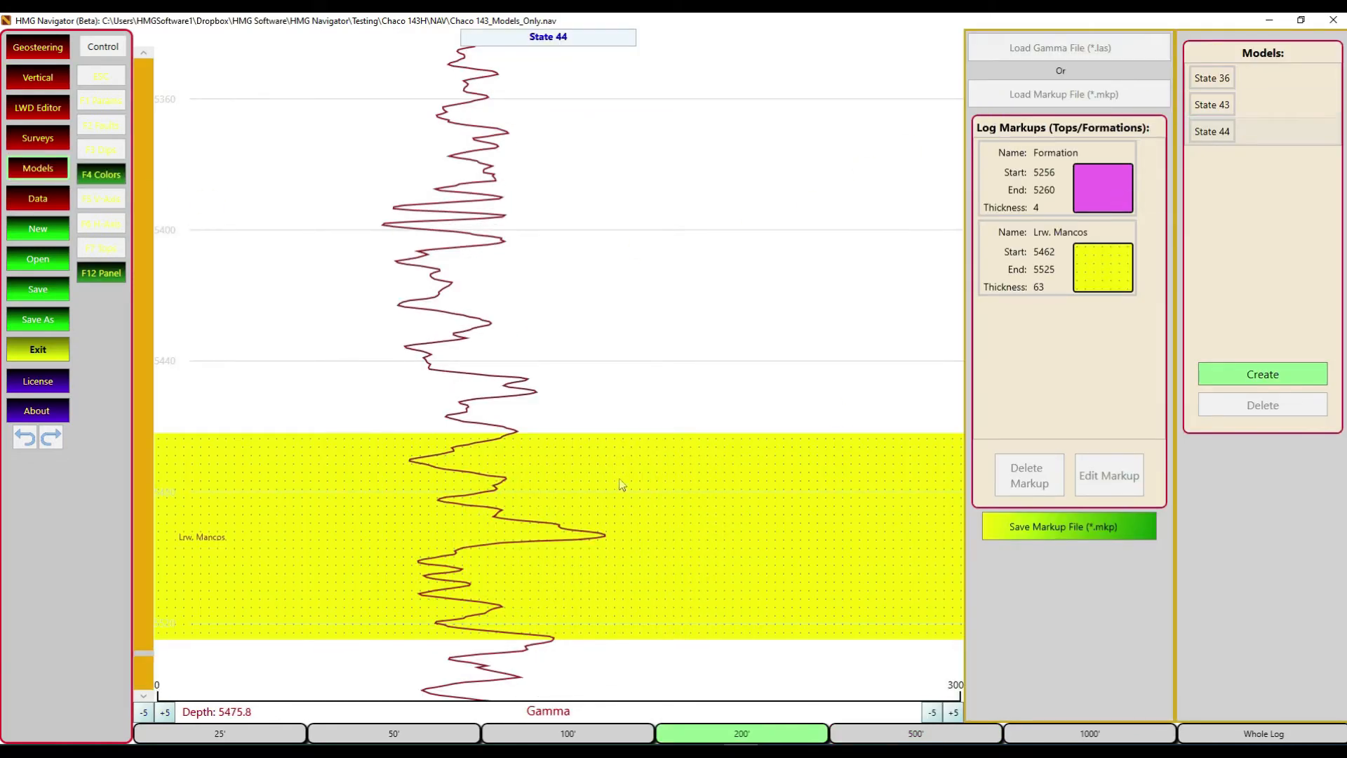
scroll(621, 484, "up", 8)
left_click(1100, 181)
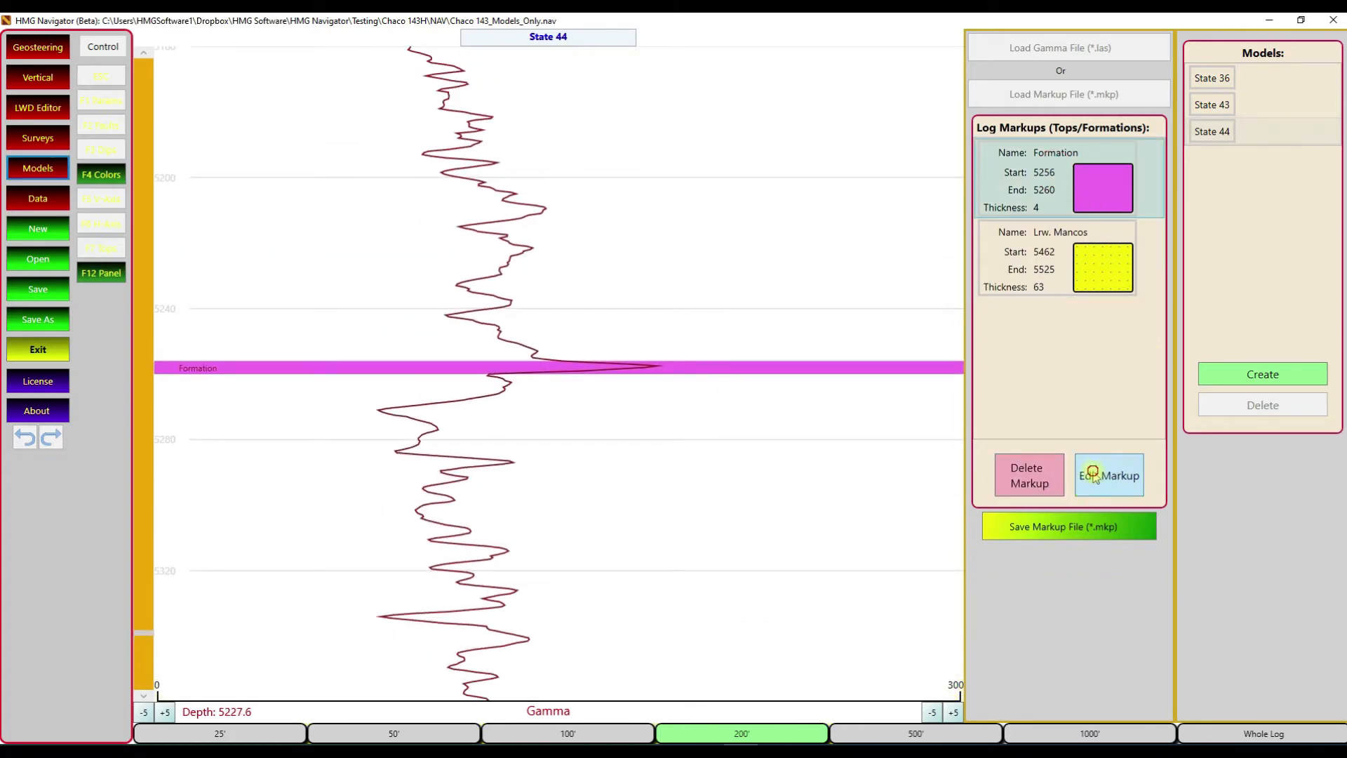
left_click(1093, 475)
double_click(640, 188)
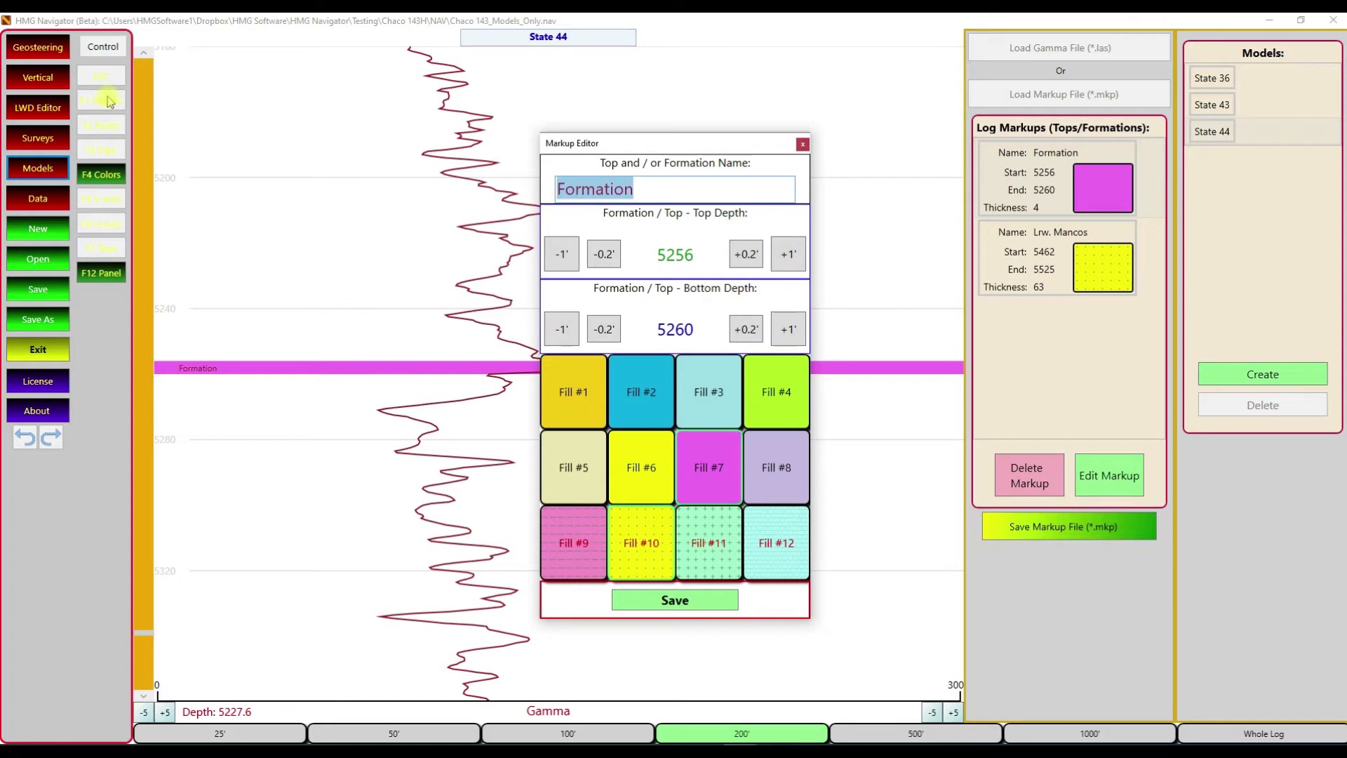
type("Lwr. Mancos")
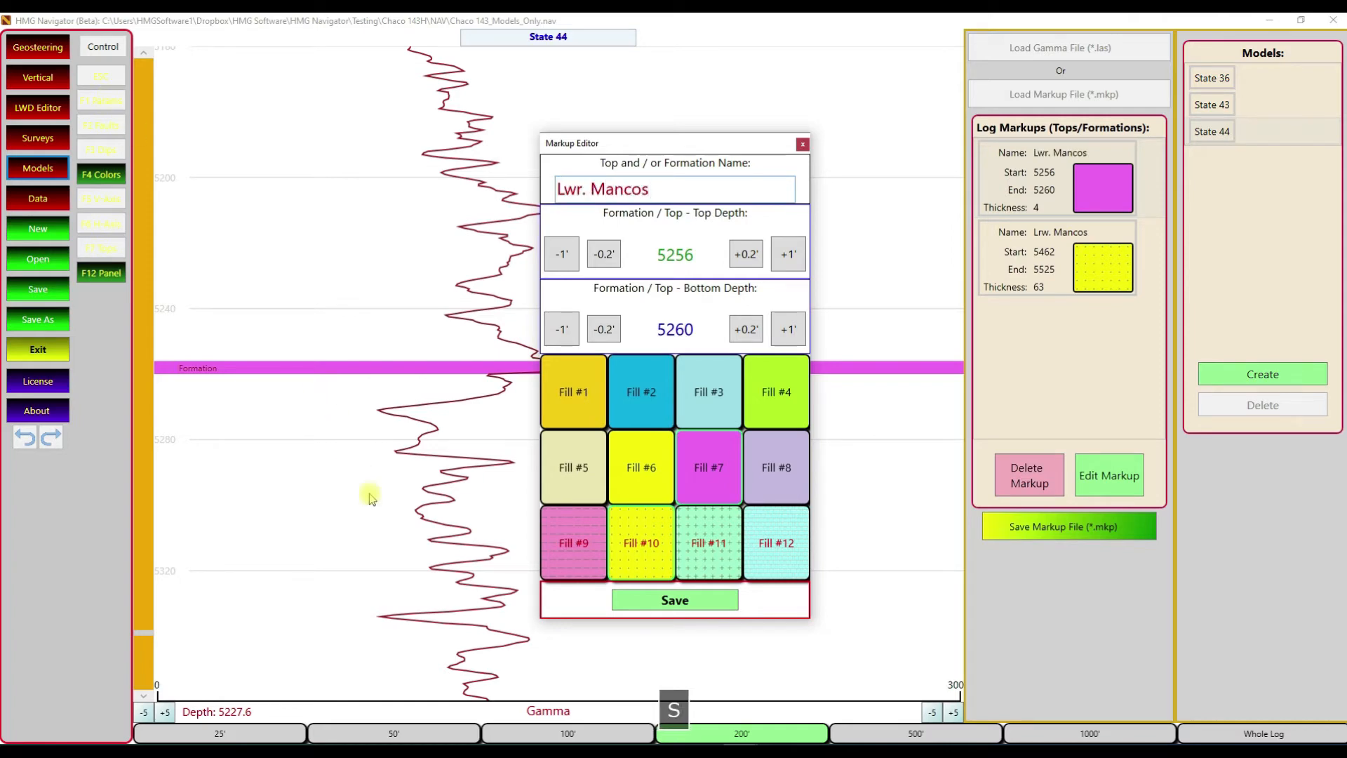
left_click(676, 601)
Rename the State 44 model's yellow markup at 5462 to 5525 as Target Zone.
scroll(491, 549, "down", 8)
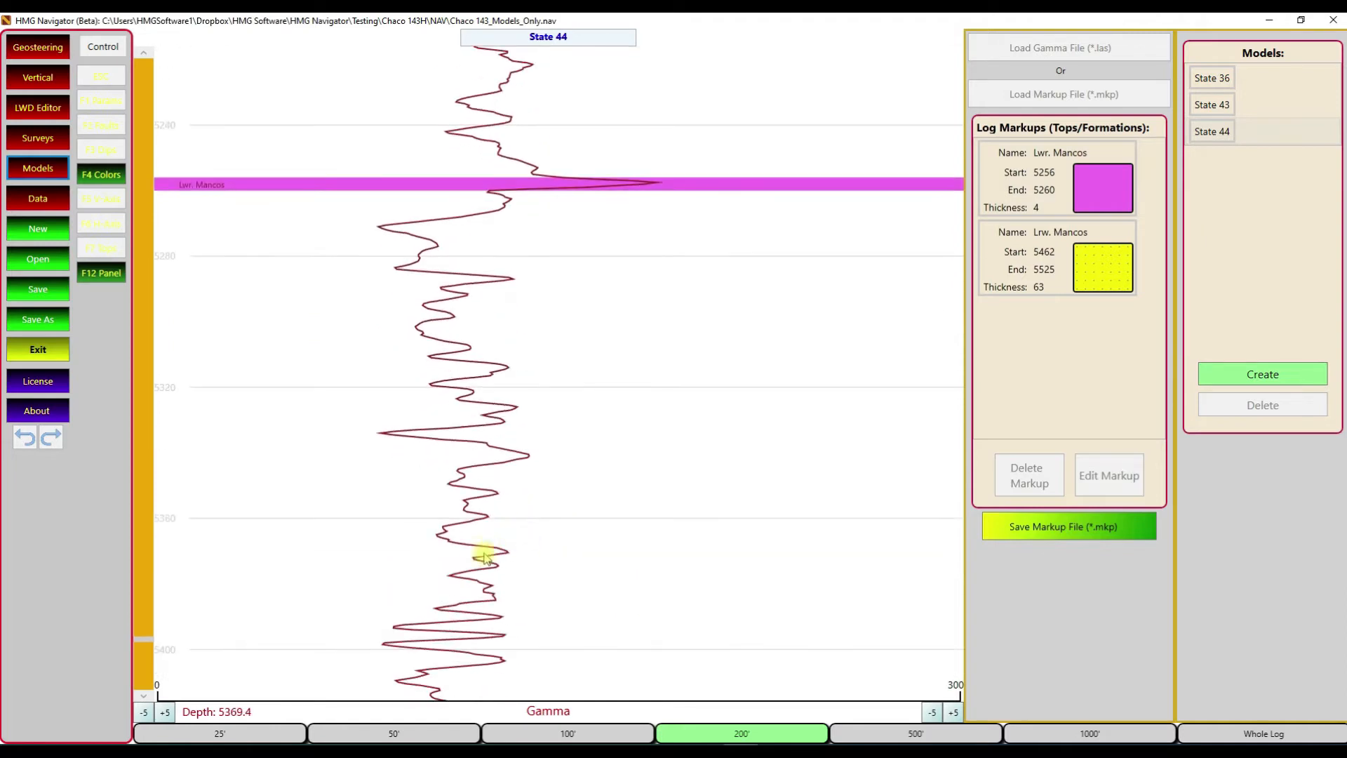
left_click(1070, 231)
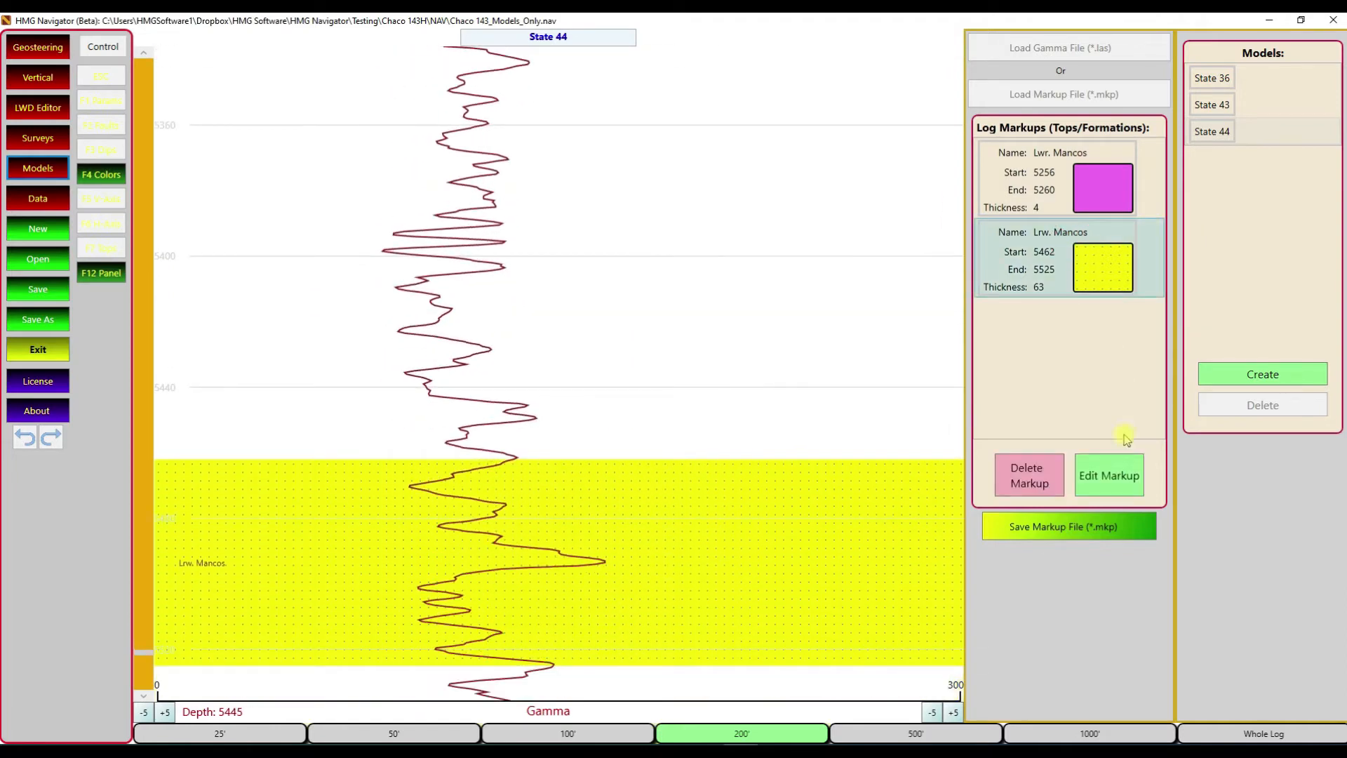
left_click(1111, 471)
left_click(673, 191)
type("Target Zone")
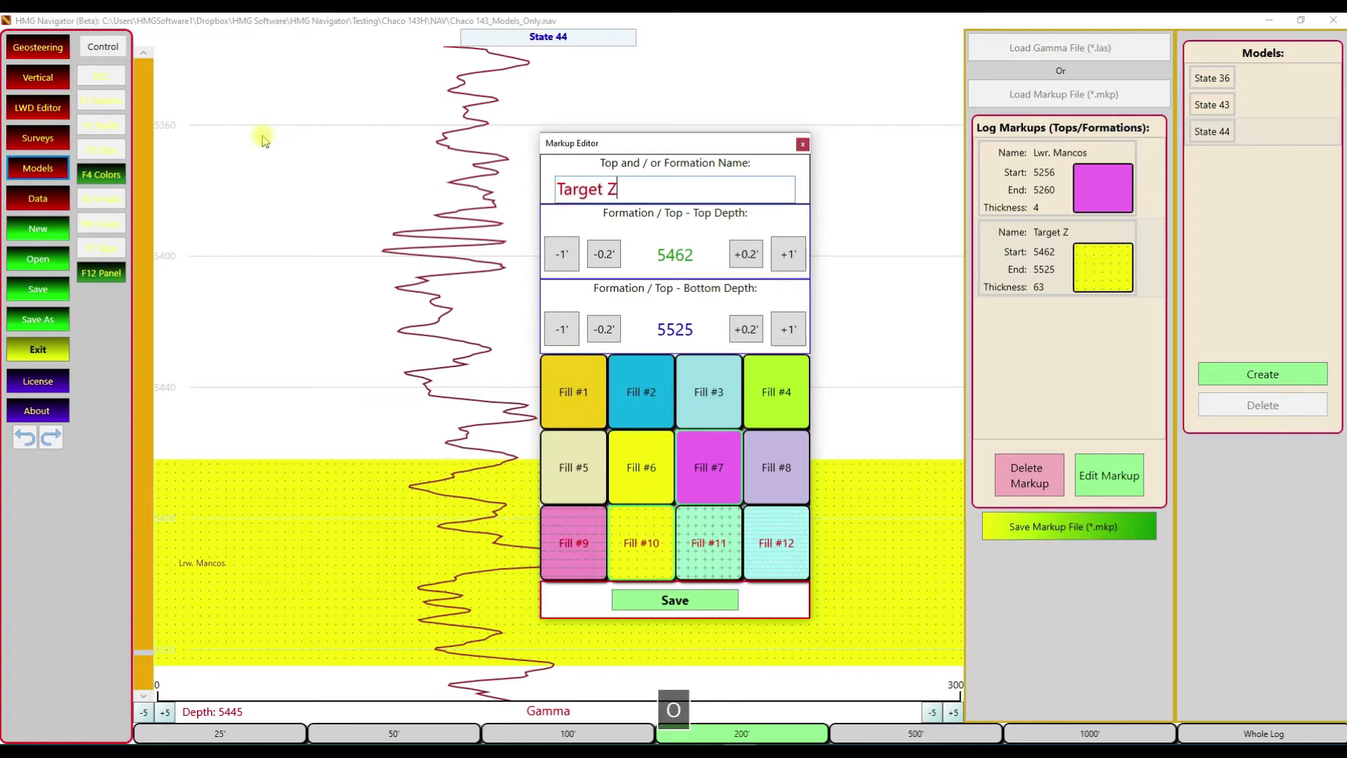
left_click(666, 601)
Examine the projected depths of the State 44 model's Lwr. Mancos and Target Zone markups in the vertical view.
left_click(37, 79)
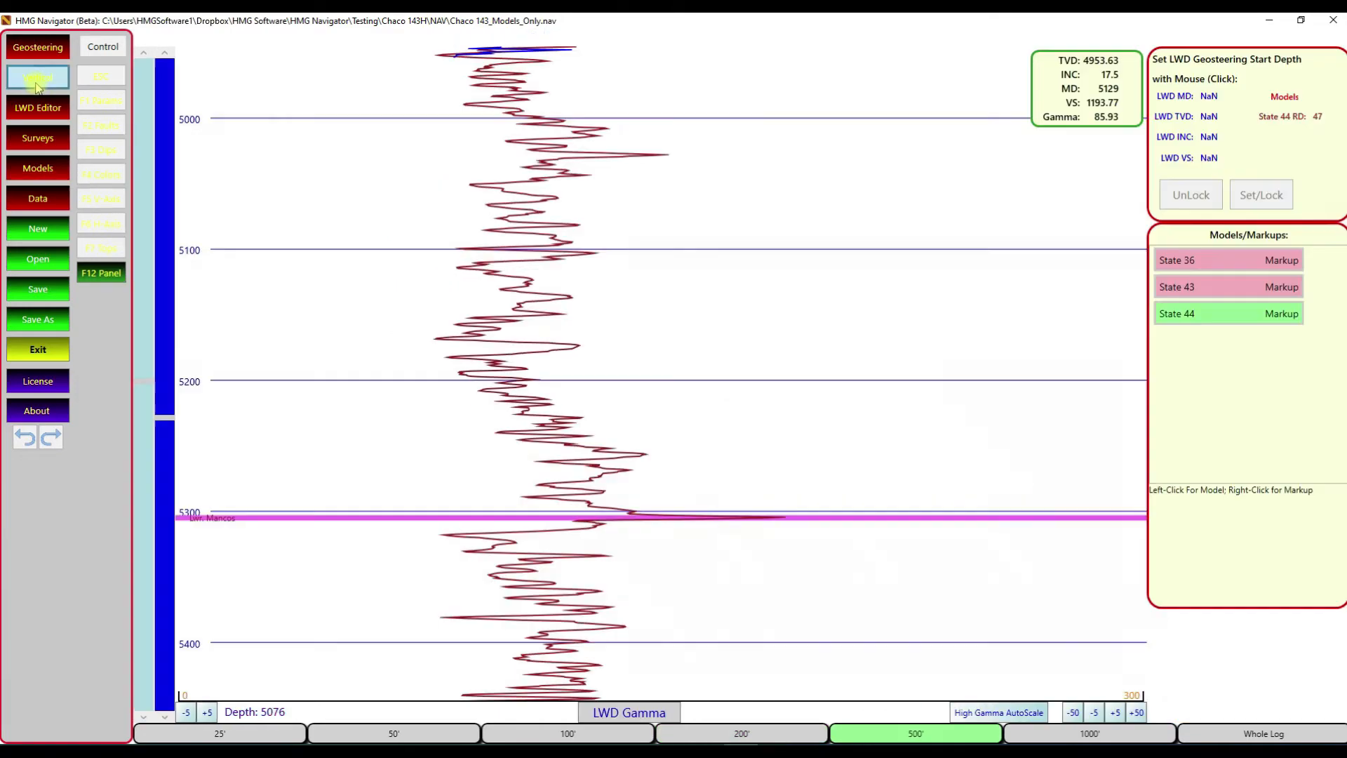
scroll(379, 280, "down", 1)
scroll(390, 303, "up", 1)
scroll(390, 303, "up", 2)
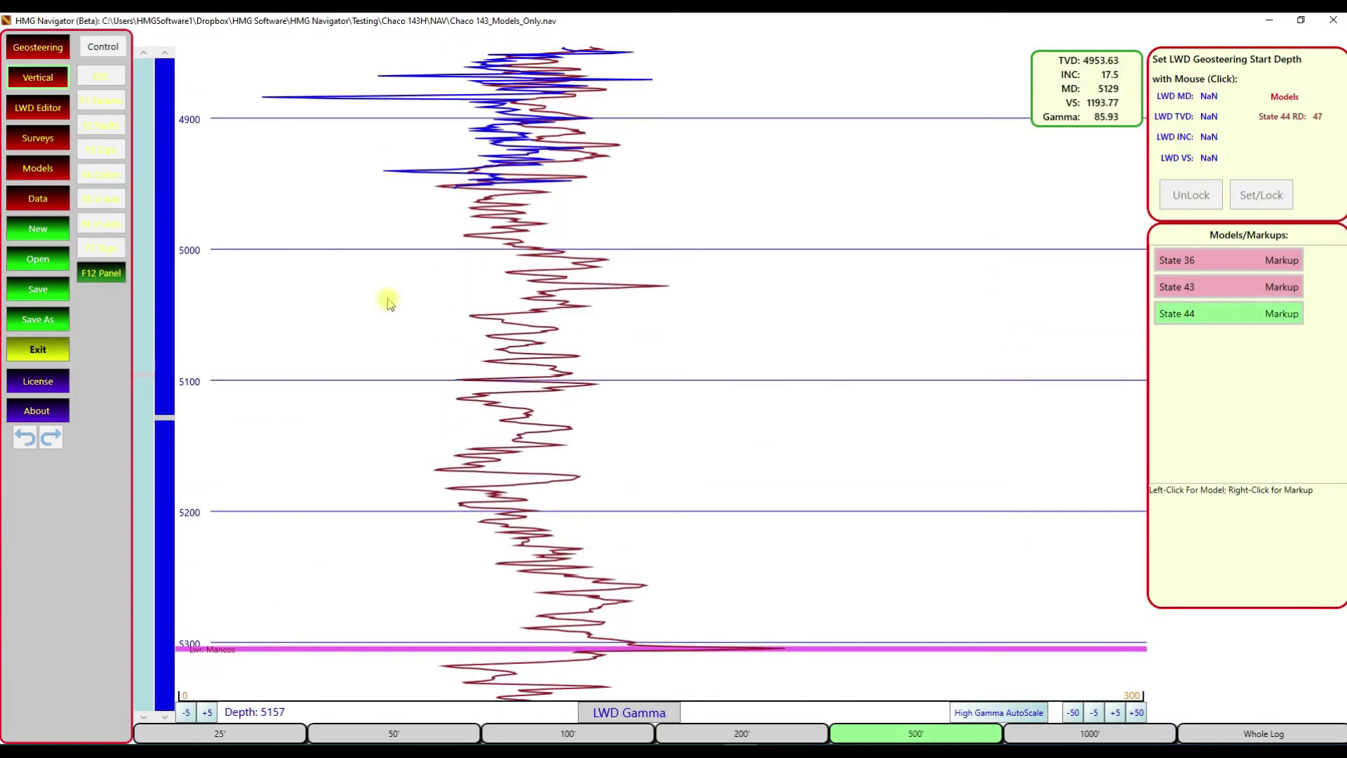
scroll(390, 303, "down", 2)
scroll(421, 313, "down", 2)
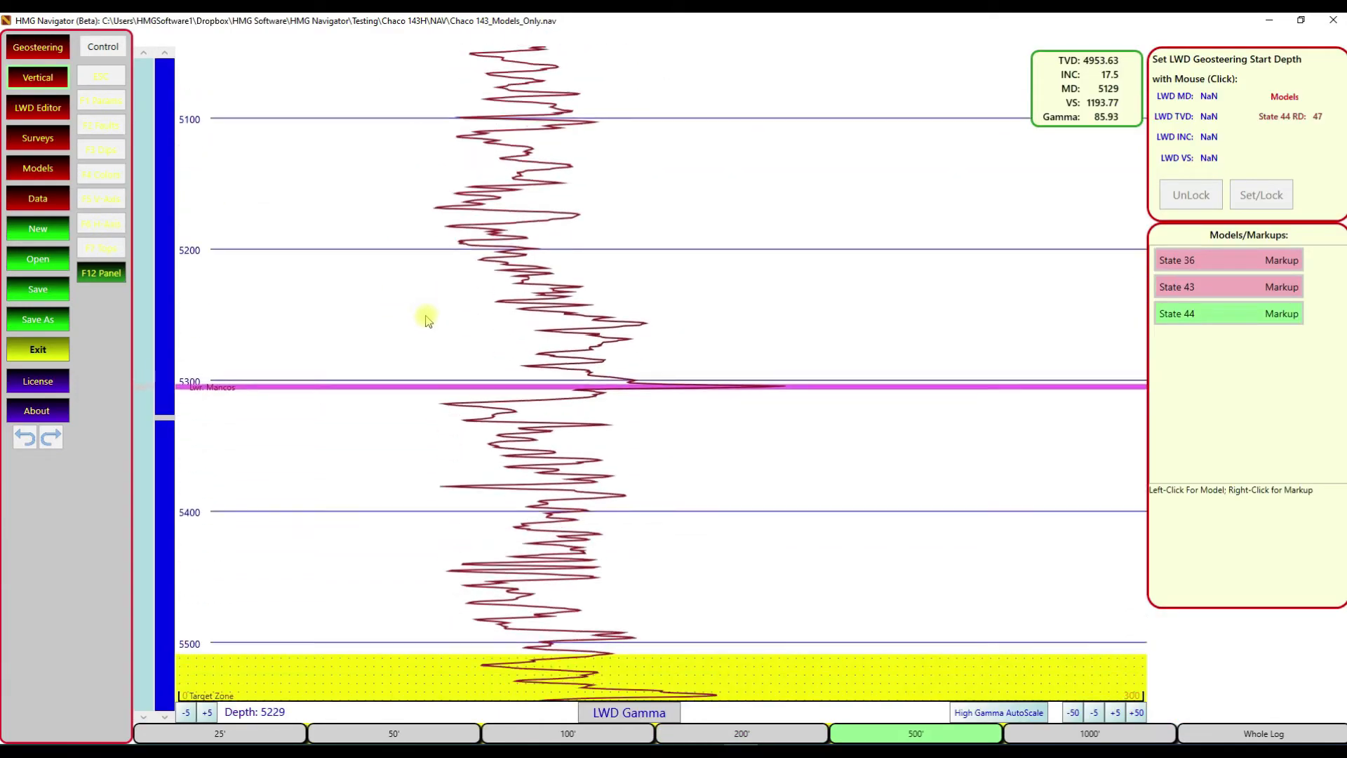
scroll(601, 366, "up", 1)
scroll(660, 368, "up", 1)
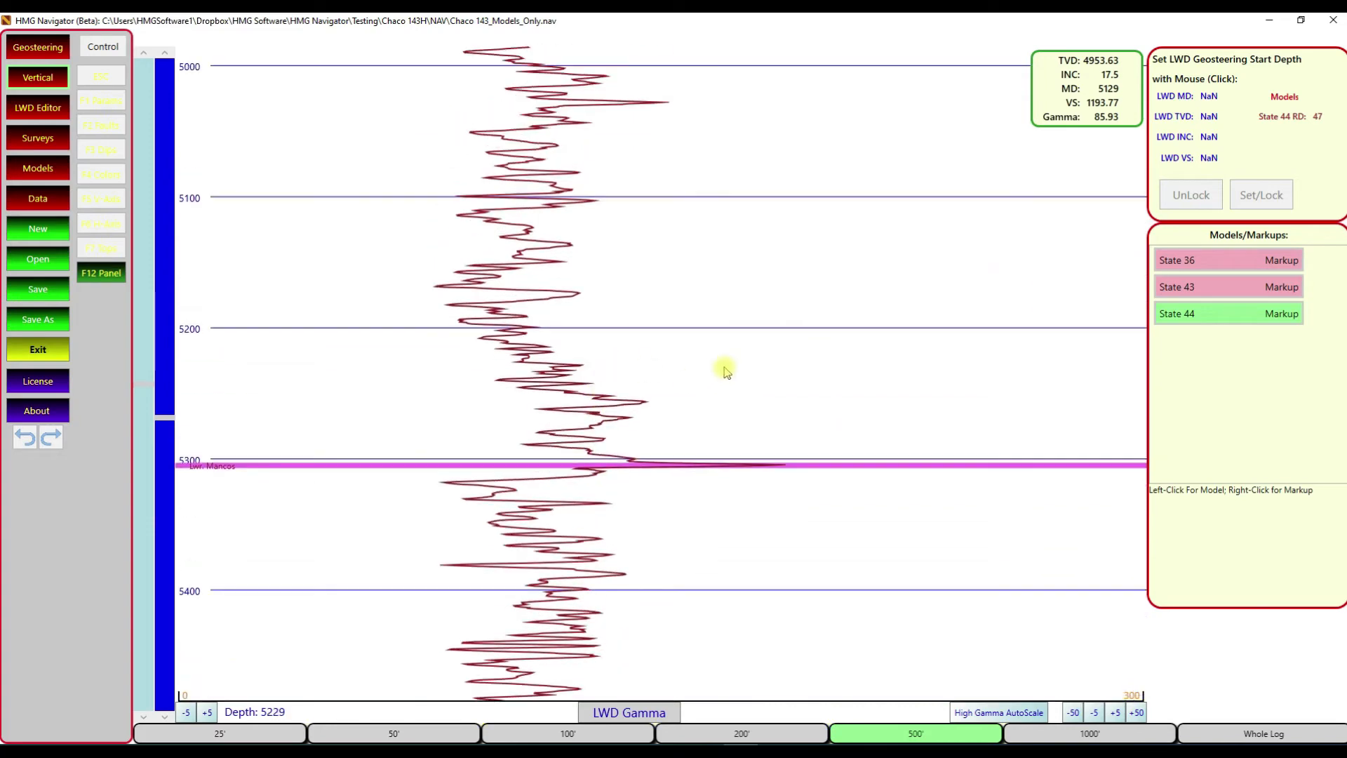
scroll(697, 330, "down", 3)
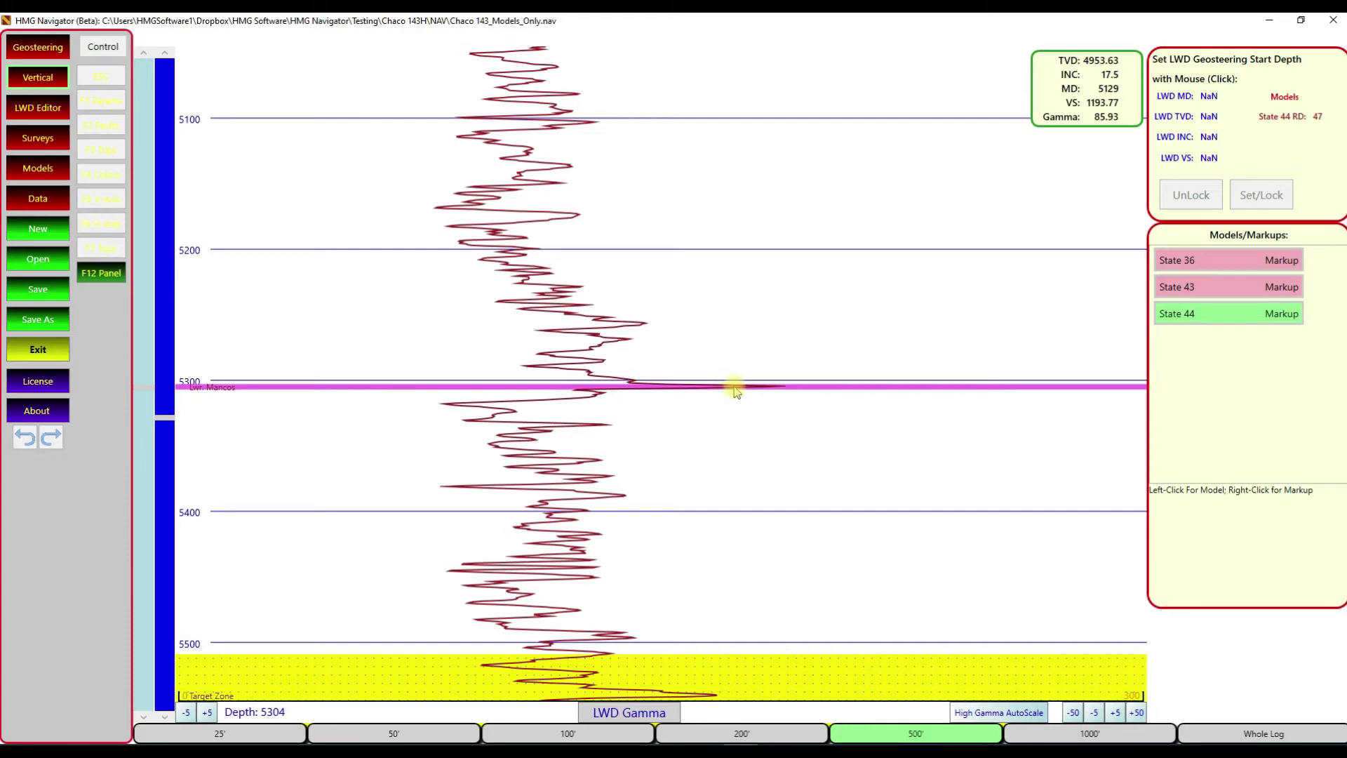
scroll(729, 394, "down", 1)
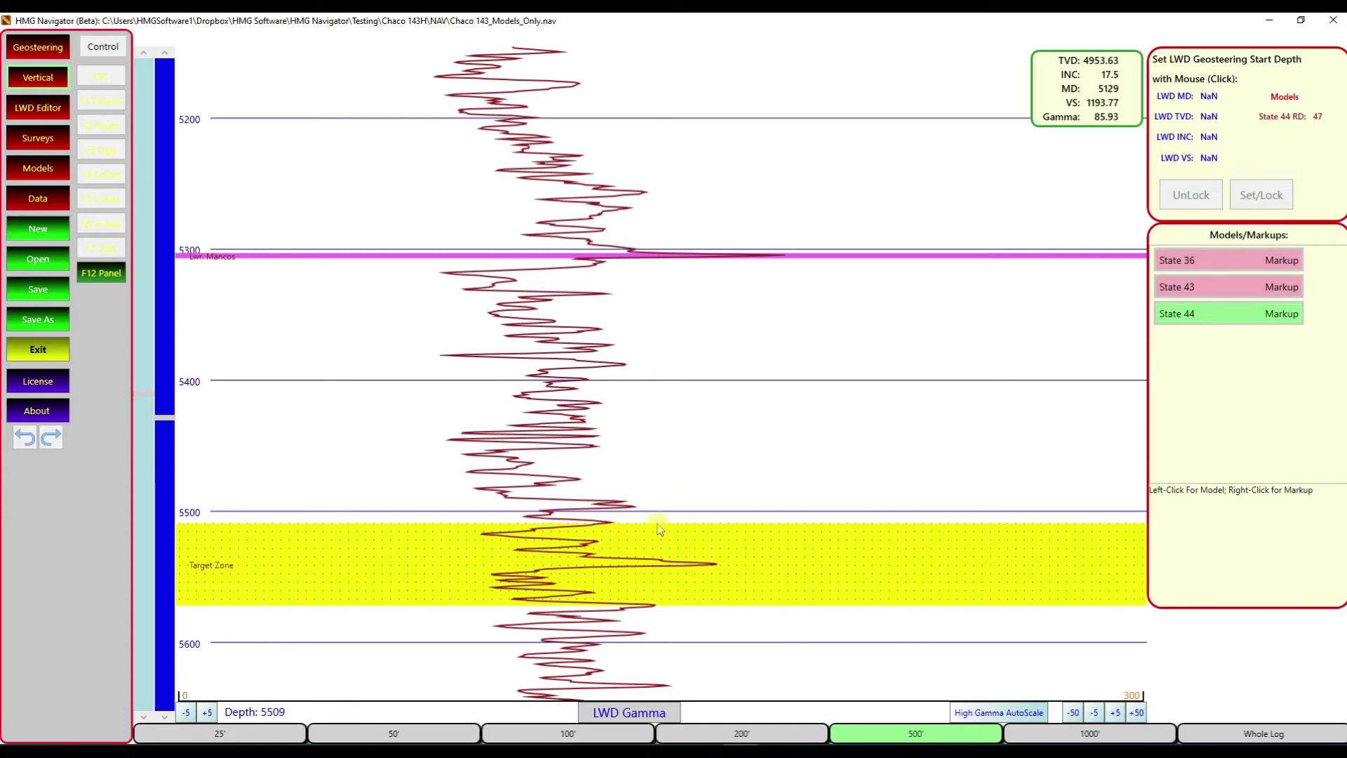
Replace the State 44 overlay with the State 43 model and compare its markup depths and gamma match with the LWD log.
left_click(1182, 315)
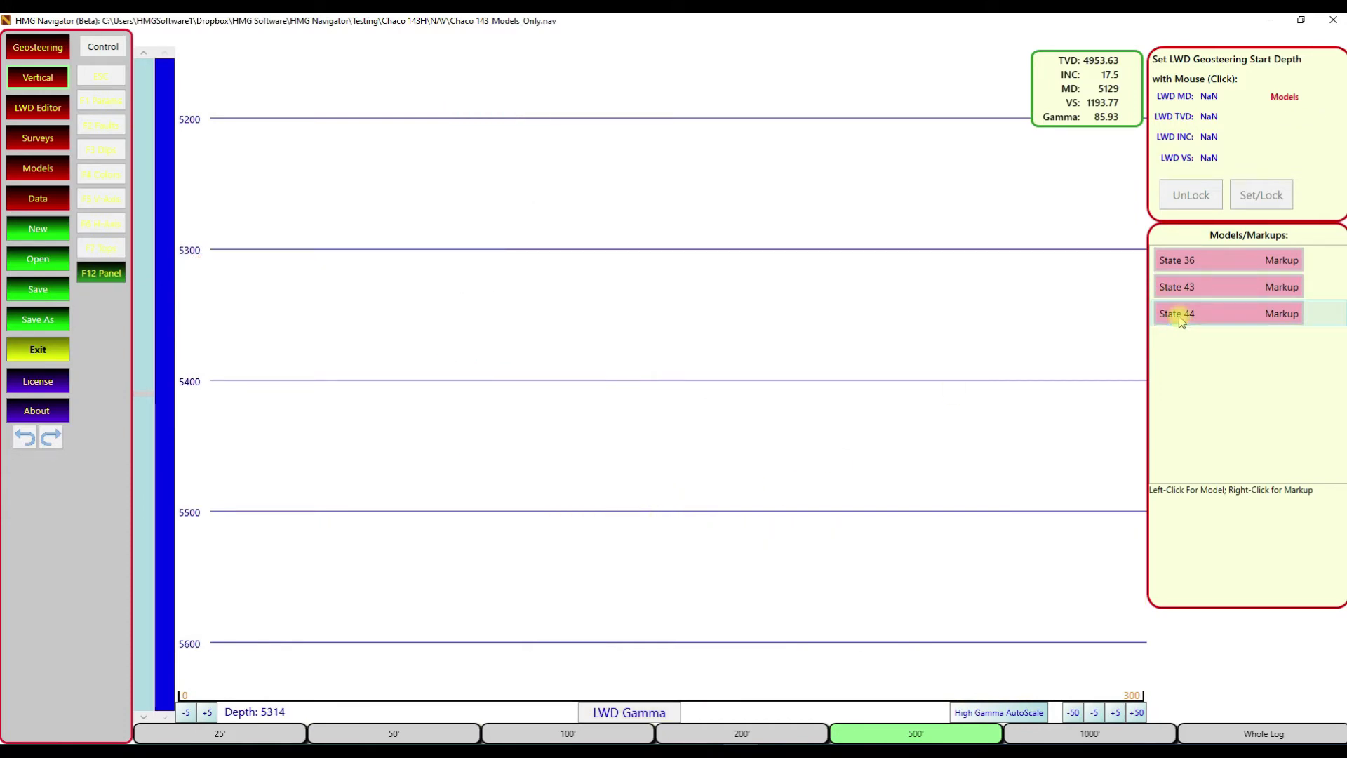
left_click(1179, 289)
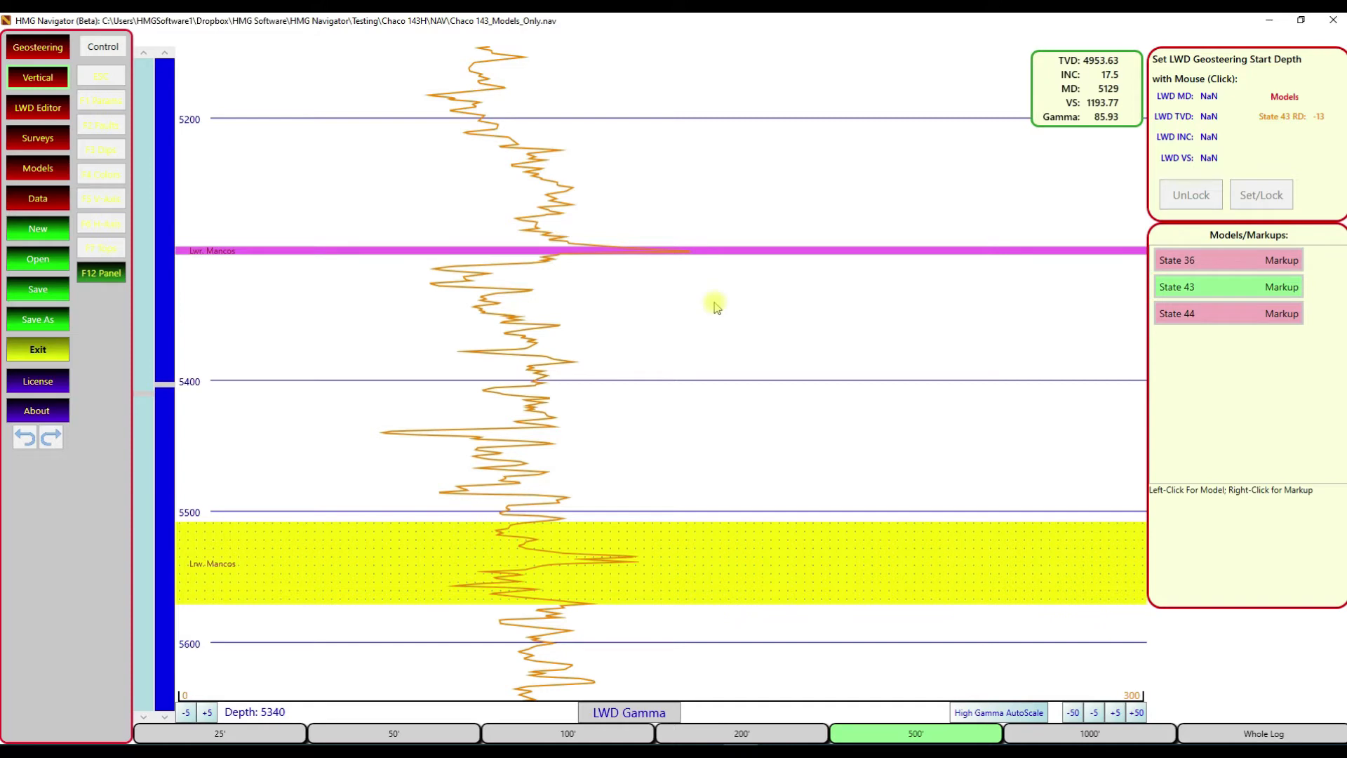
scroll(715, 306, "up", 8)
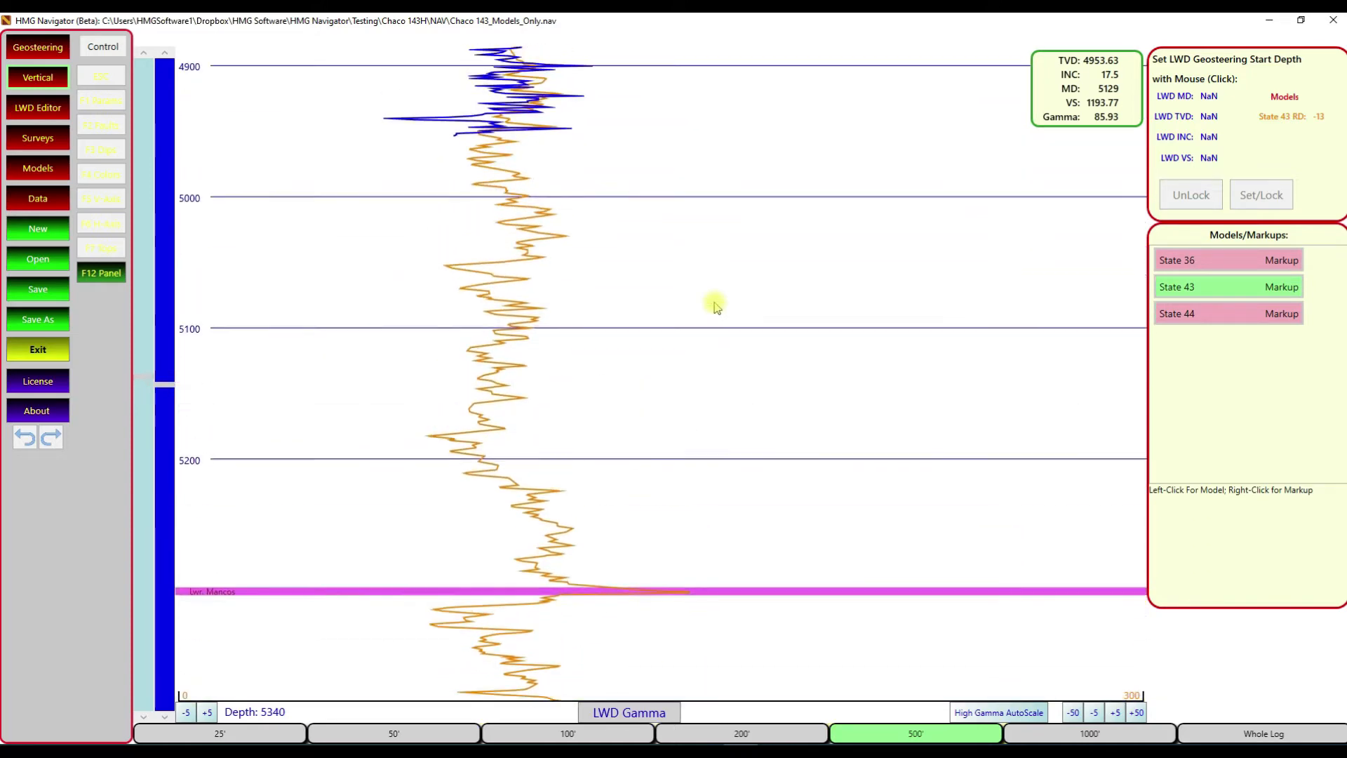
scroll(715, 306, "up", 6)
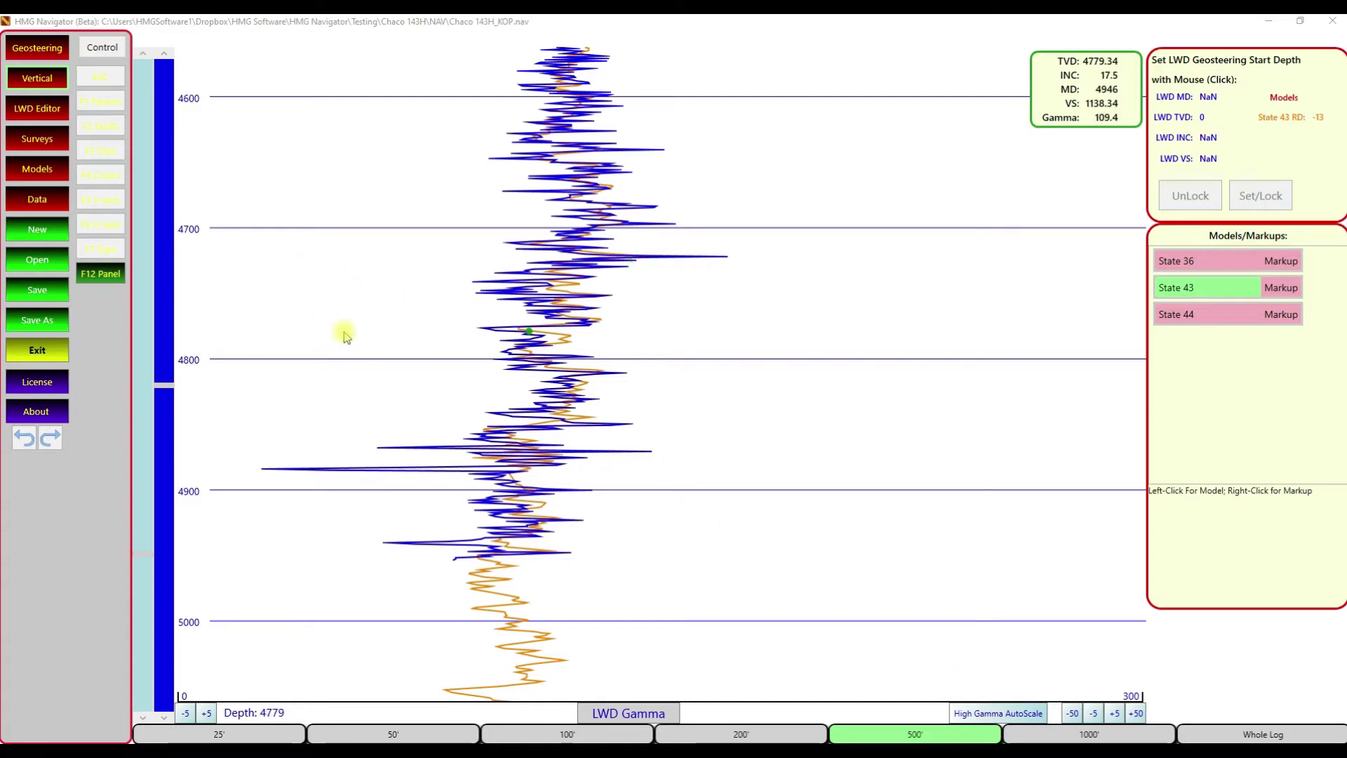
Load Lateral #1_Build.csv from the Chaco 143H CVS folder as the lateral's surveys and review its last survey stations.
left_click(42, 139)
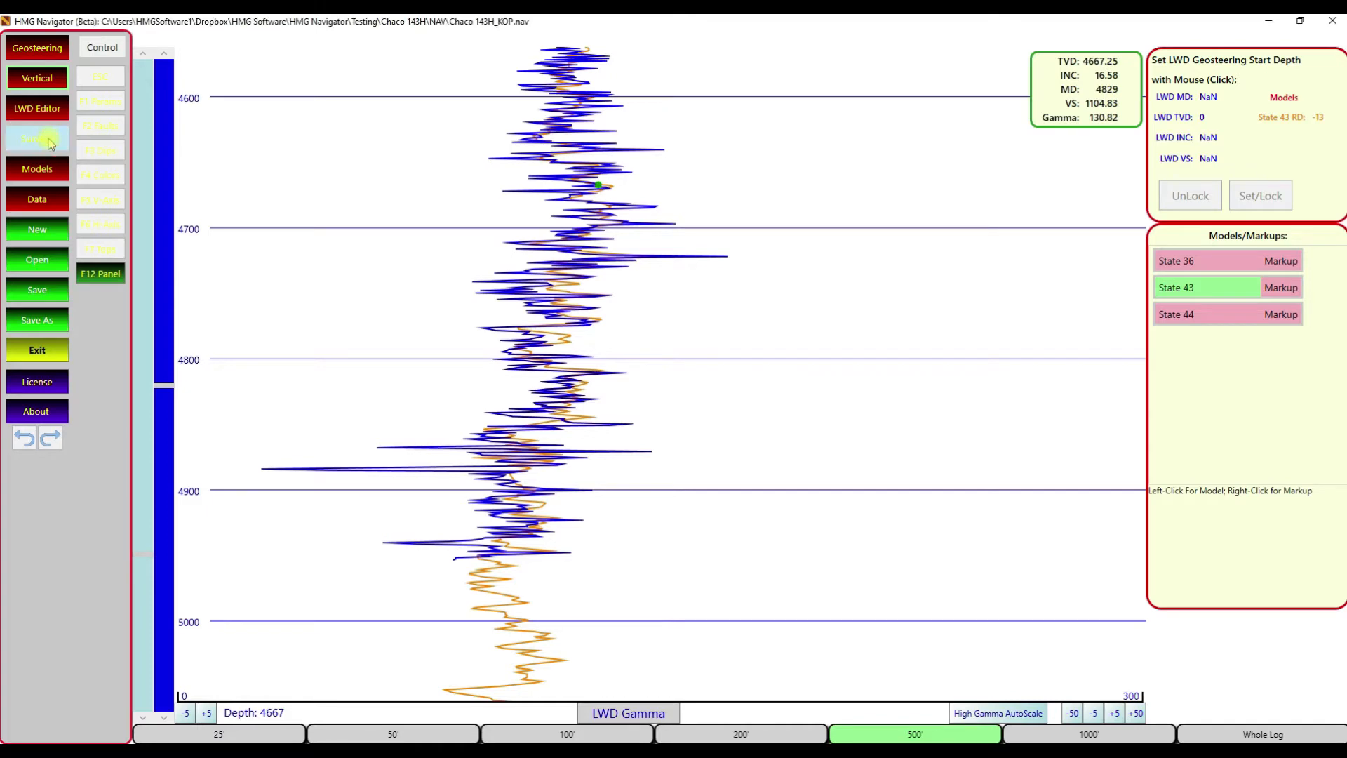
left_click(272, 592)
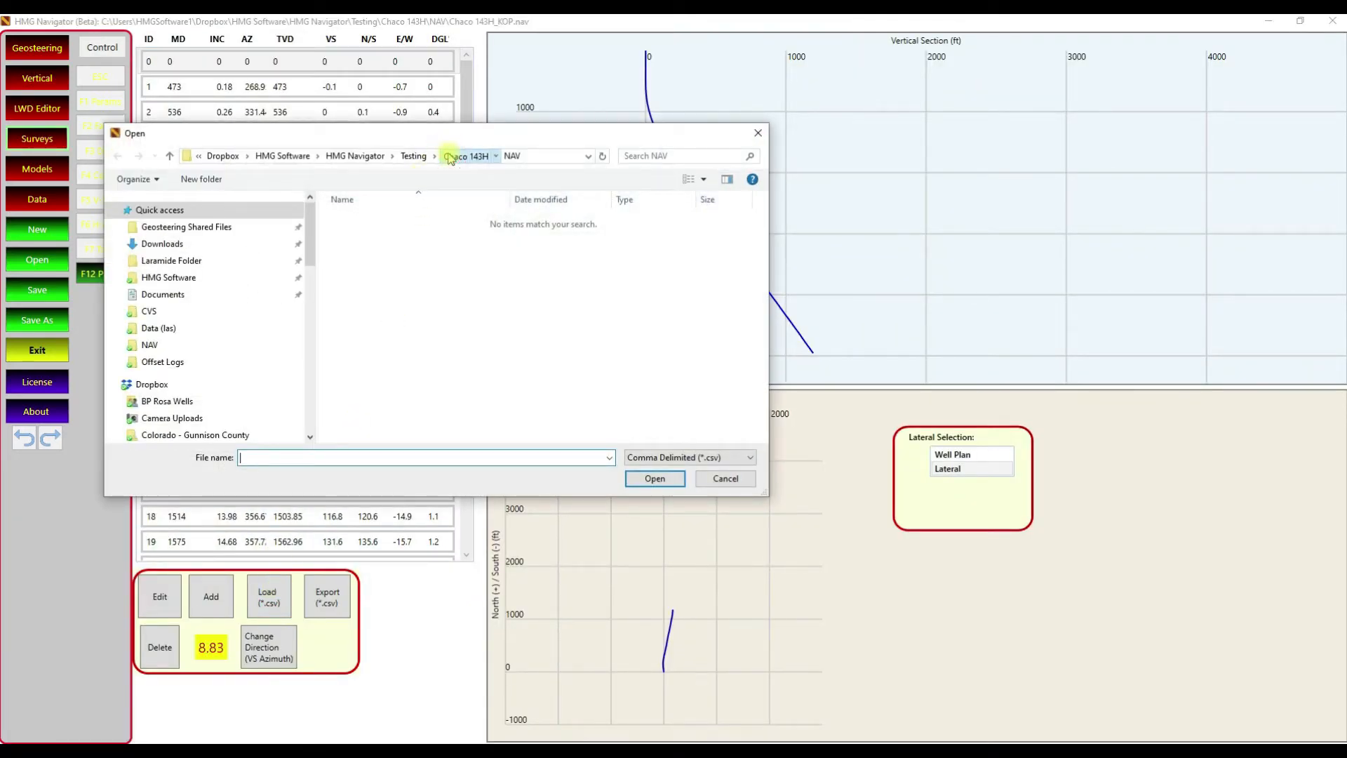
left_click(450, 156)
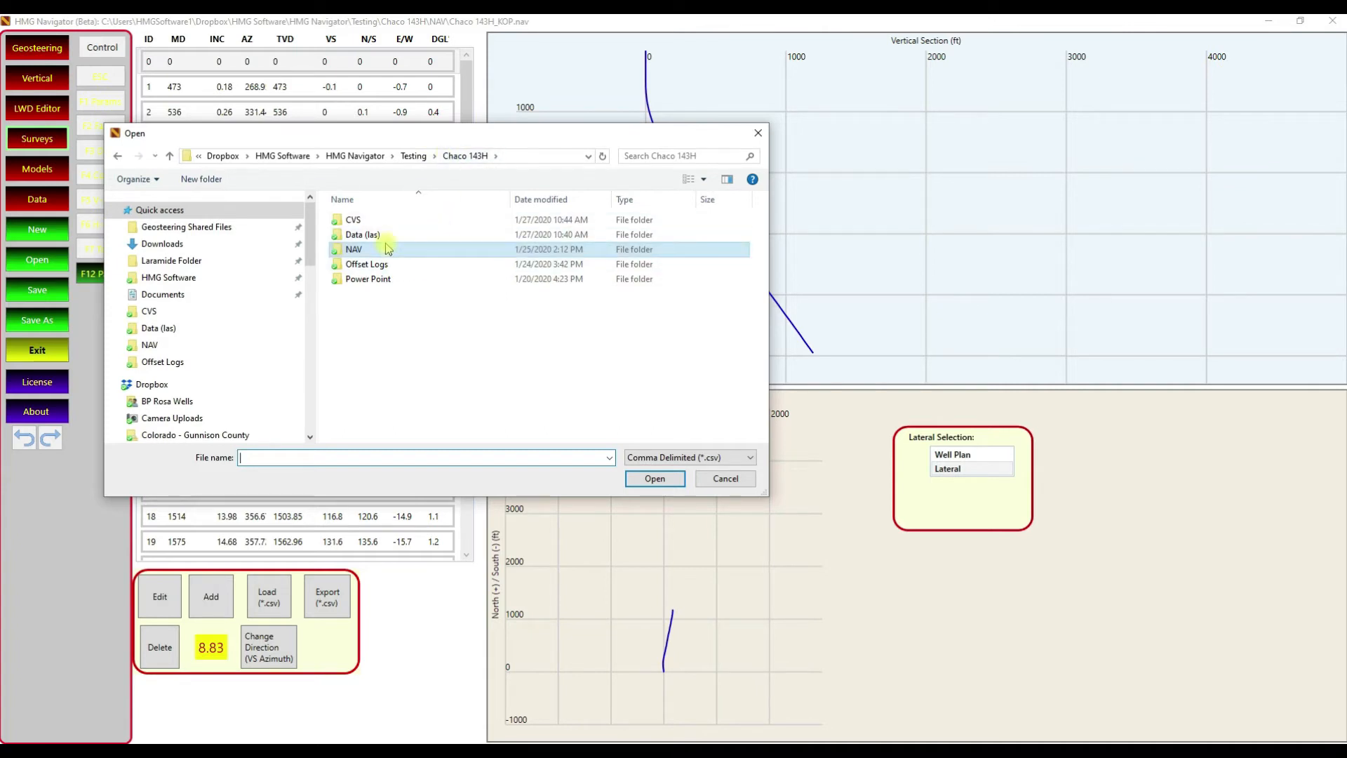
double_click(377, 222)
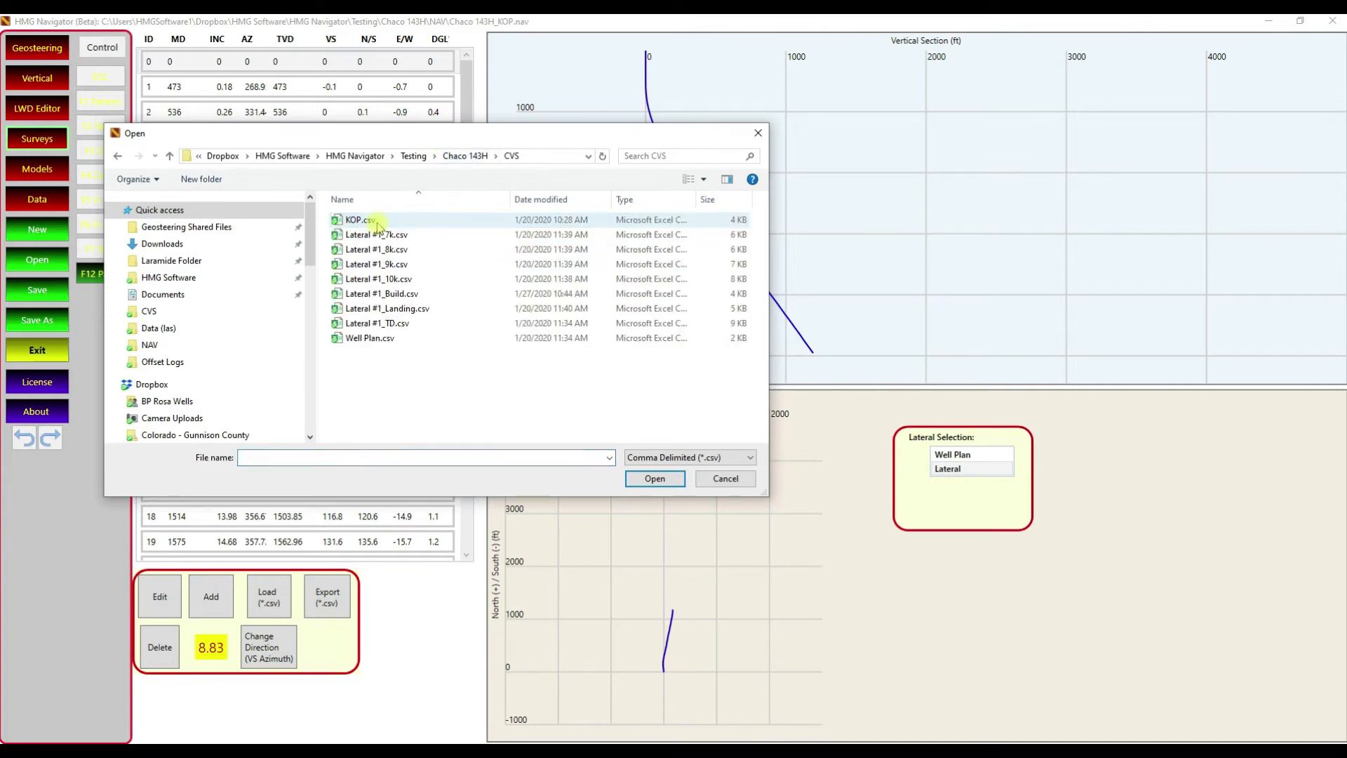
left_click(393, 293)
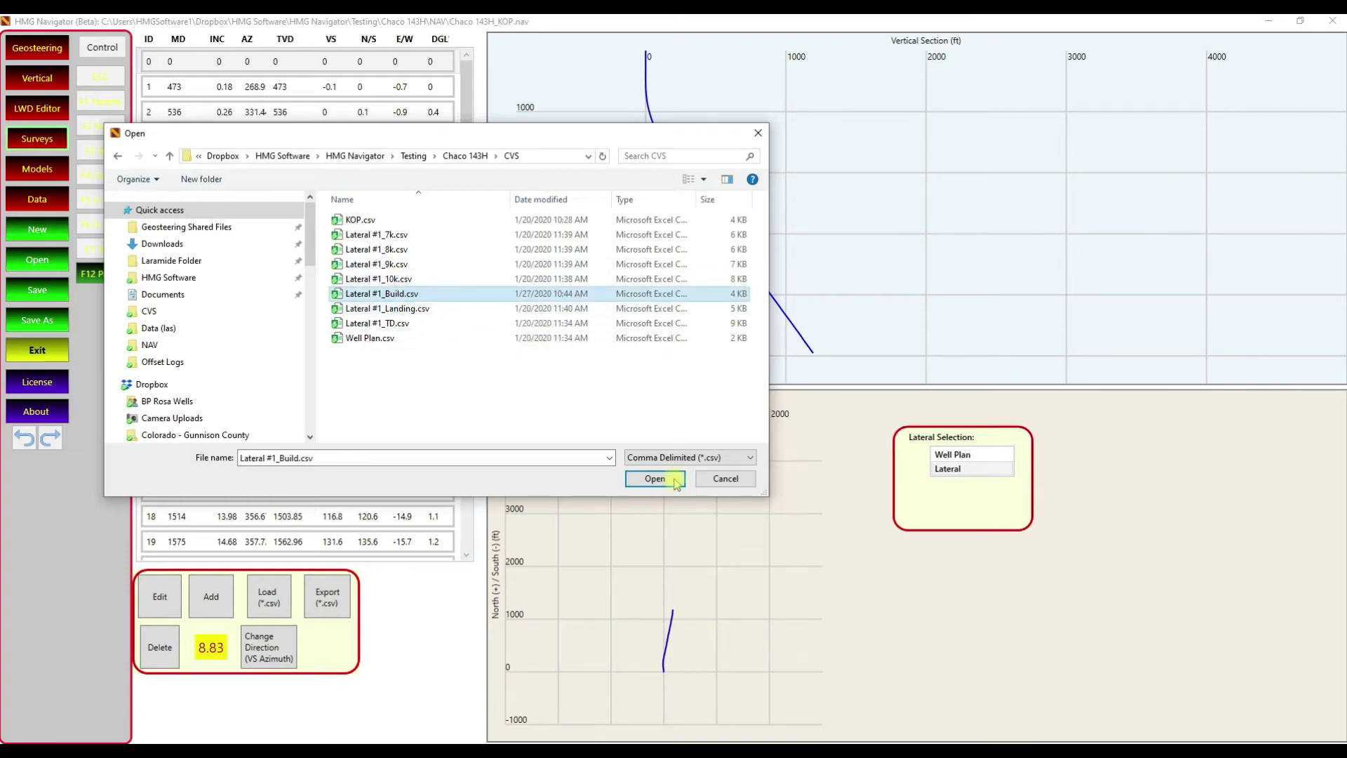
left_click(655, 479)
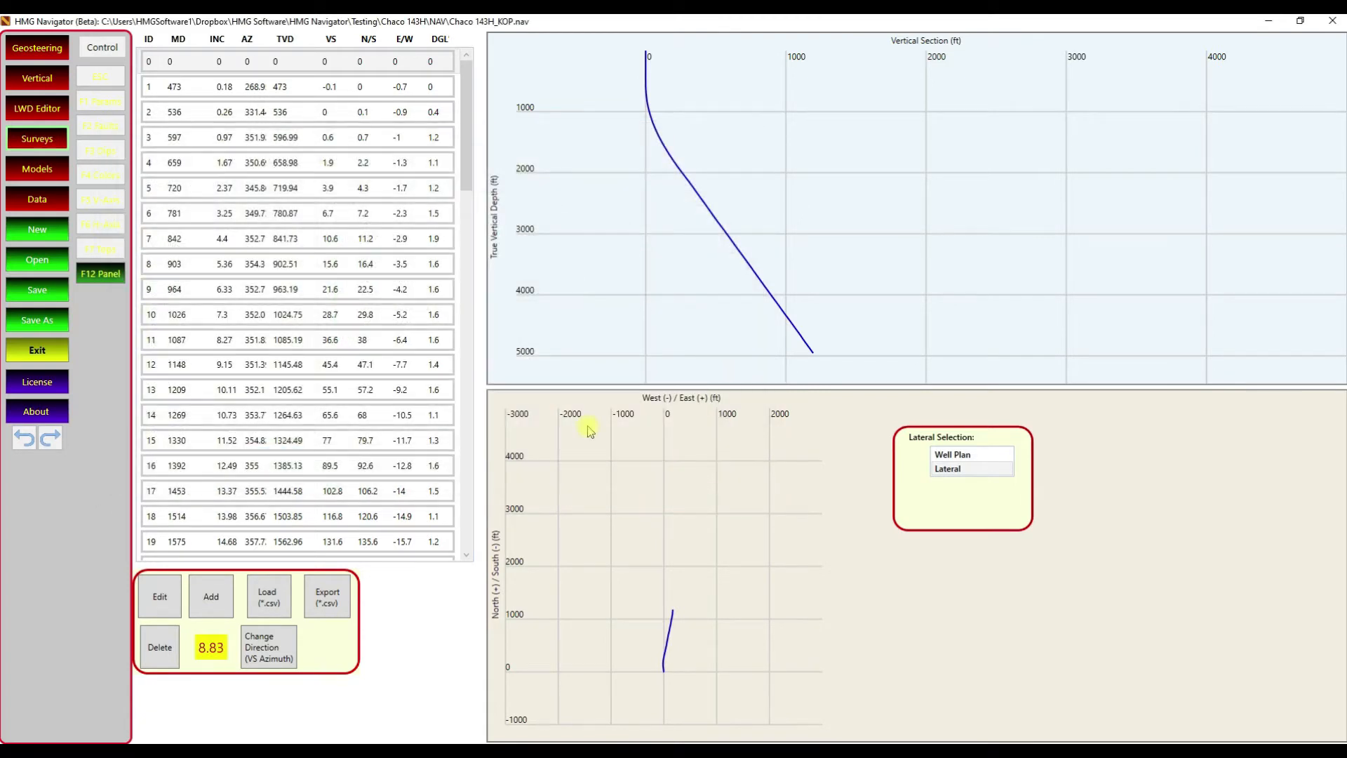
left_click_drag(464, 169, 469, 546)
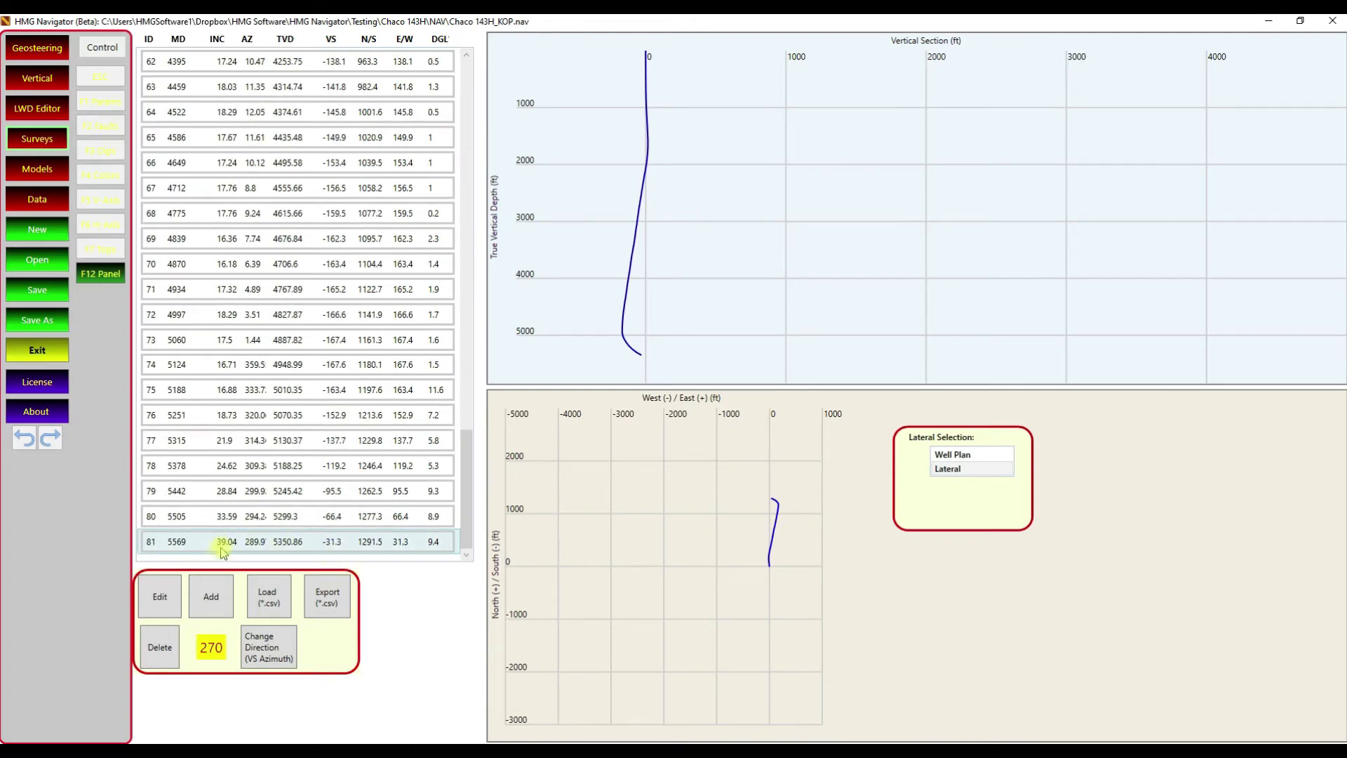
Load the Gamma curve from Chaco 2408-36P #143H_build.las in the Data (las) folder into the LWD log.
left_click(24, 105)
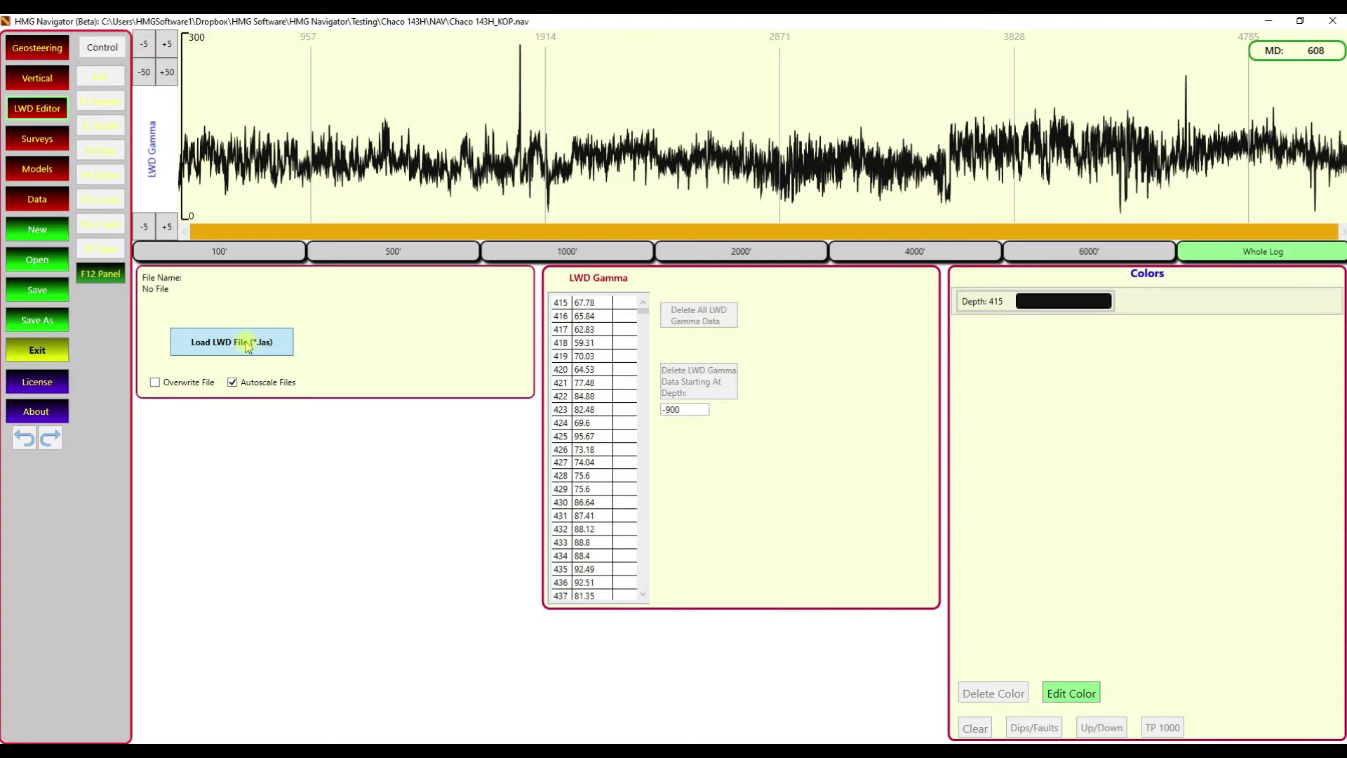
left_click(247, 345)
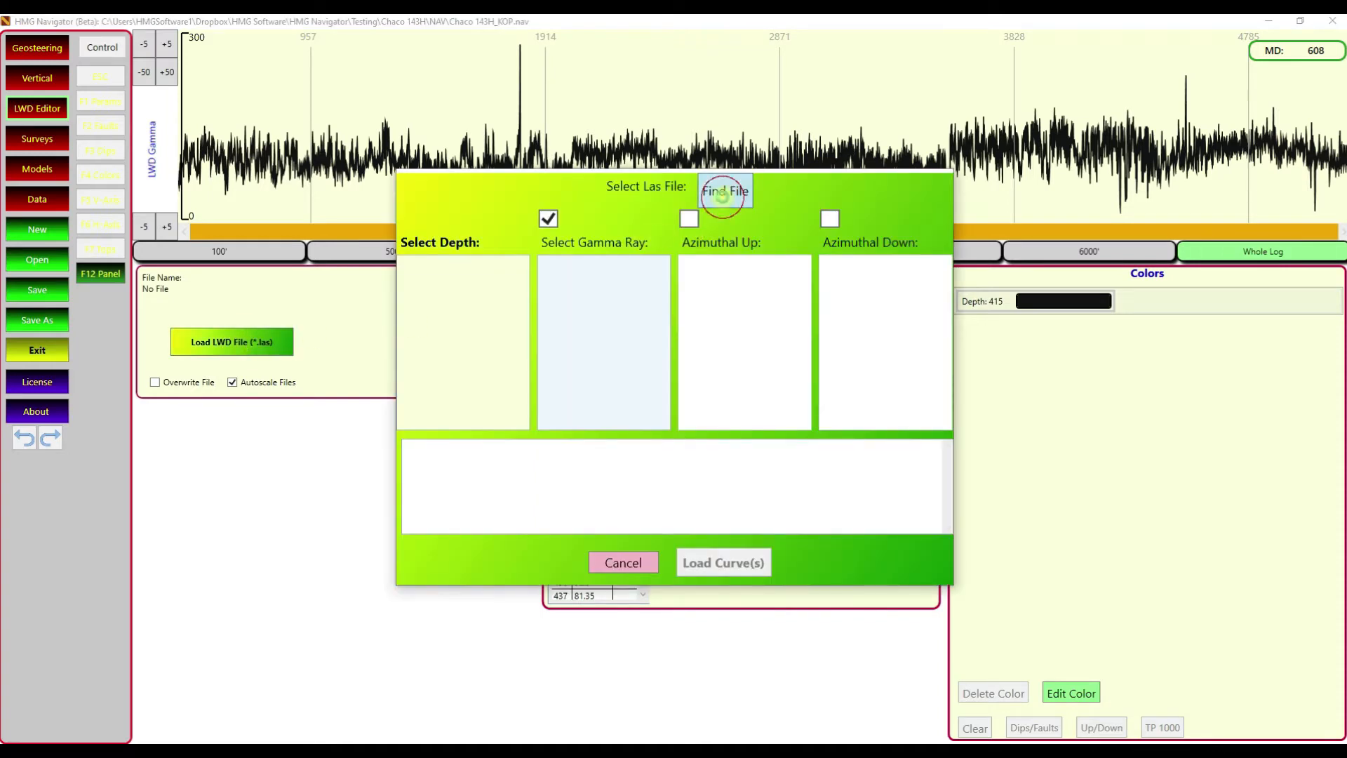
left_click(722, 189)
left_click(755, 208)
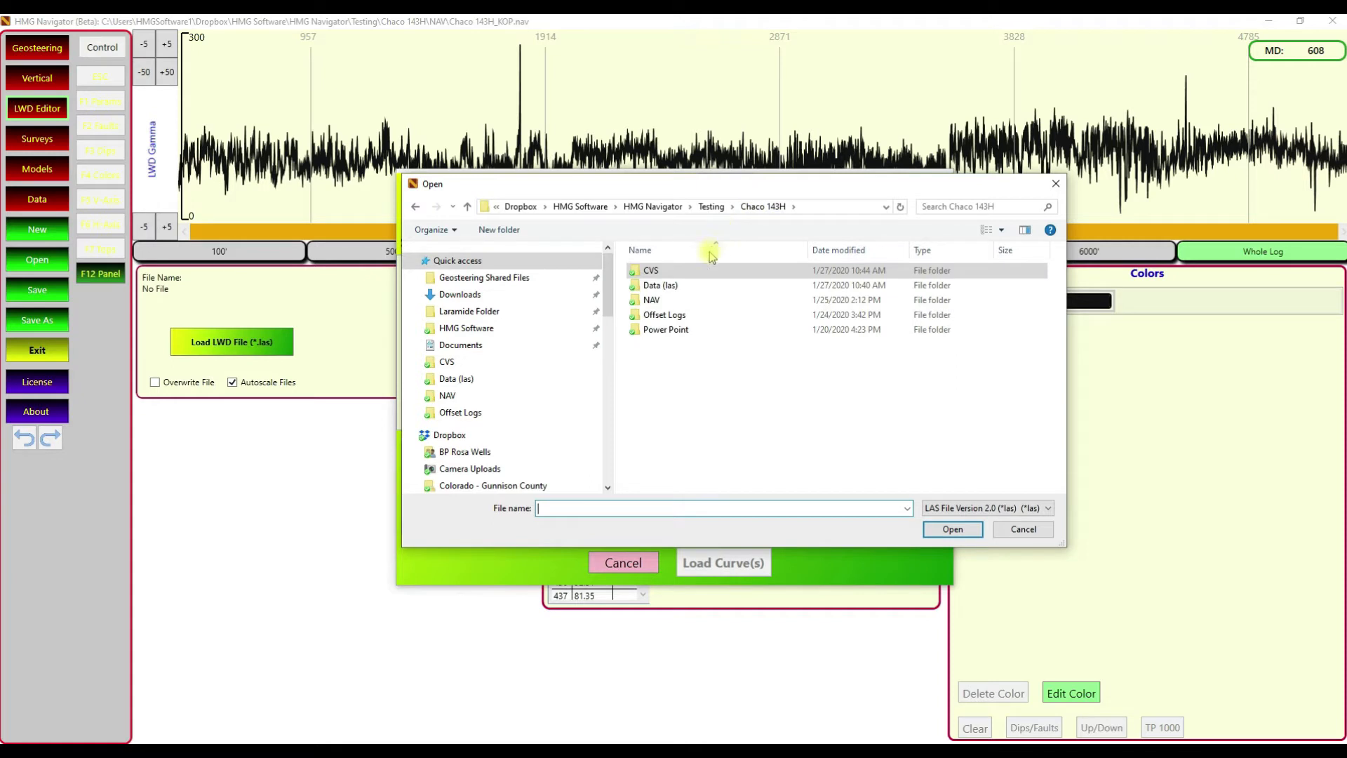
double_click(675, 287)
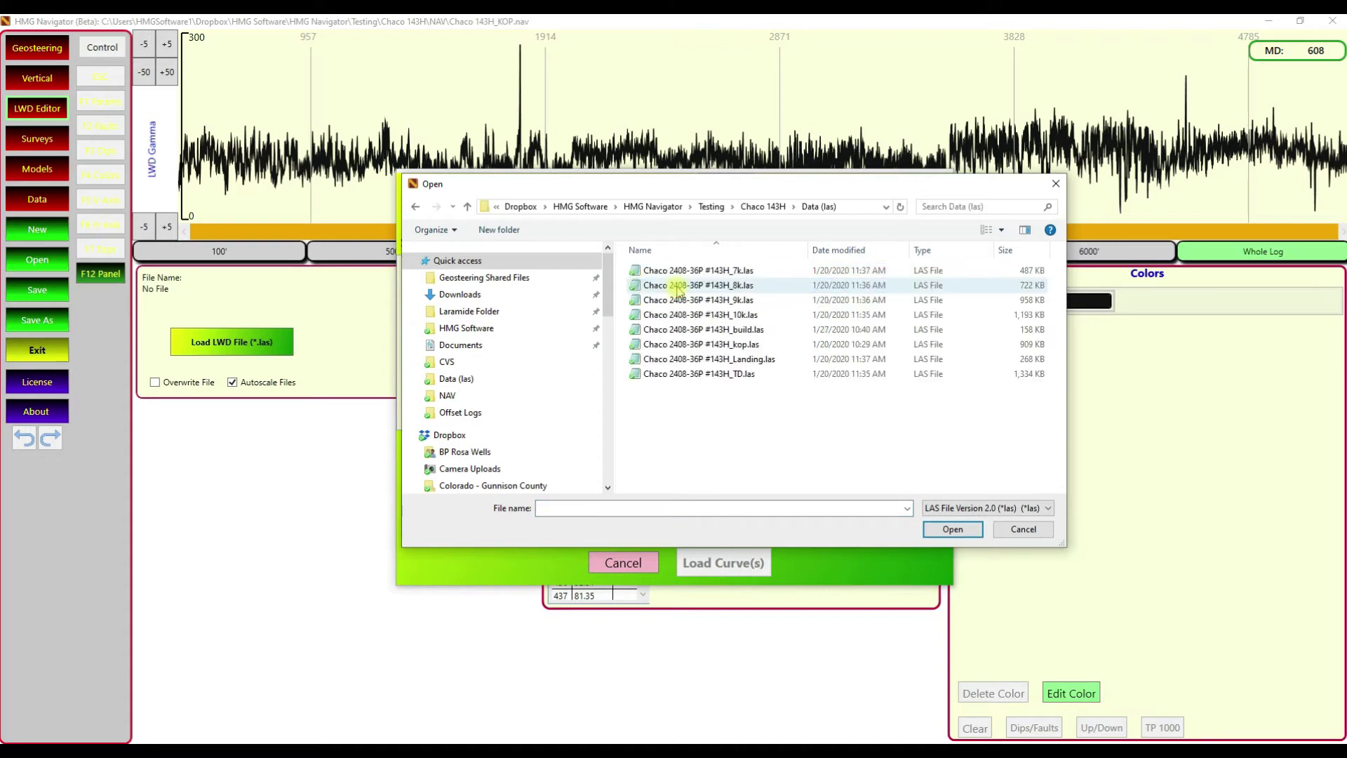
left_click(707, 330)
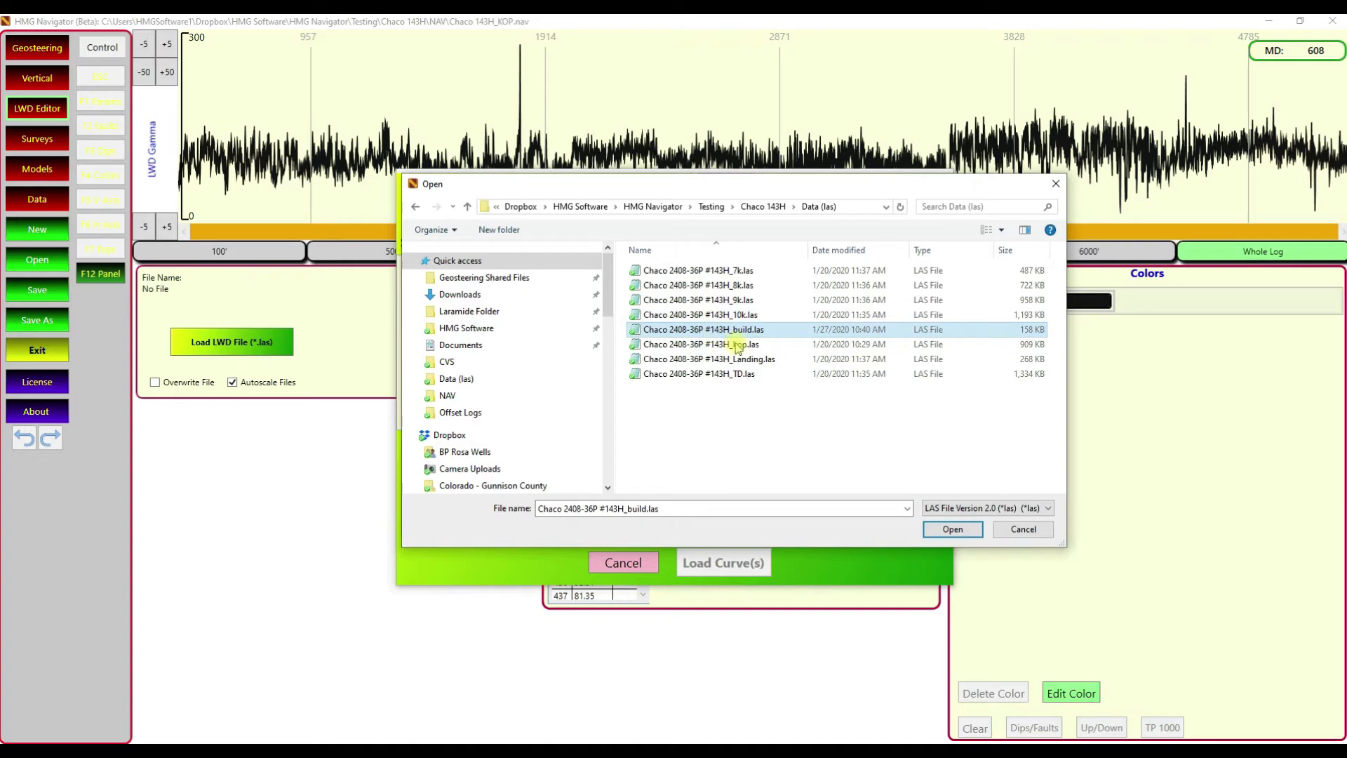
left_click(951, 531)
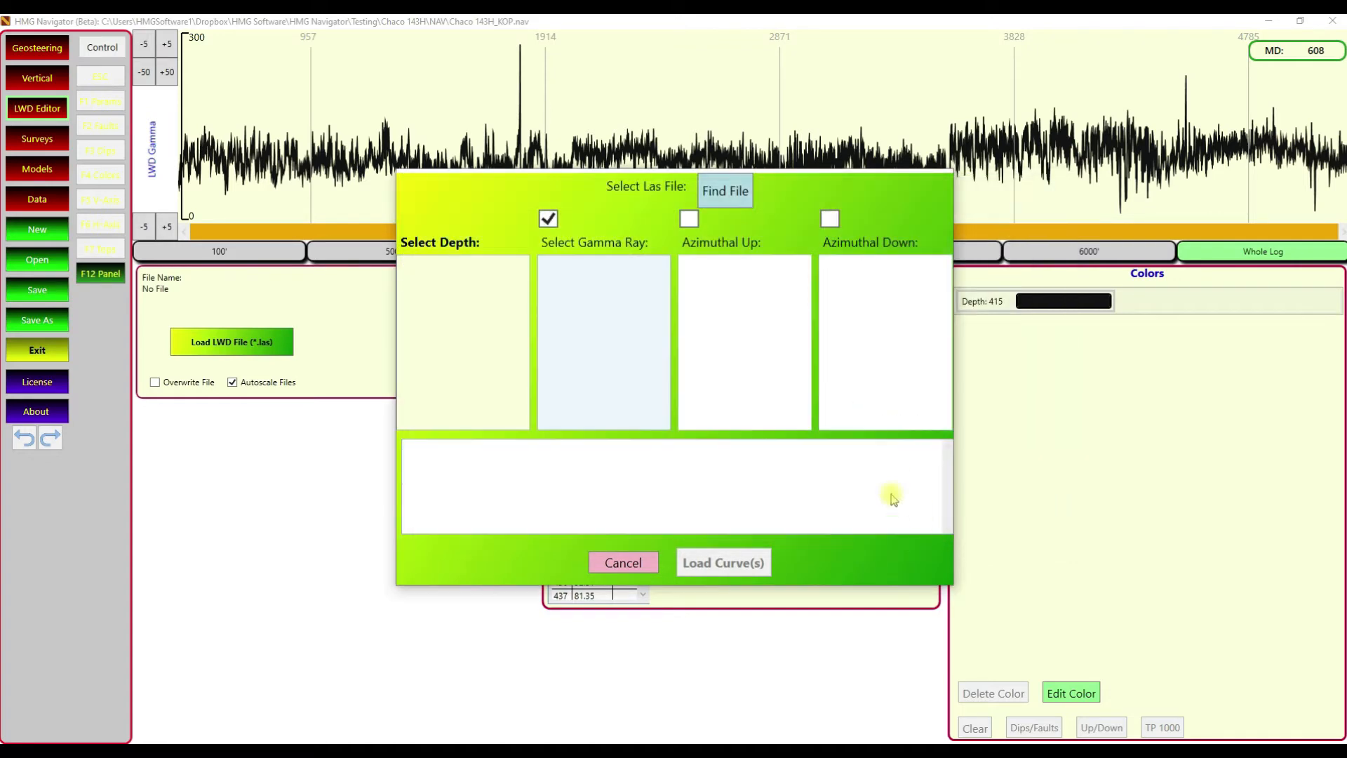
left_click(597, 393)
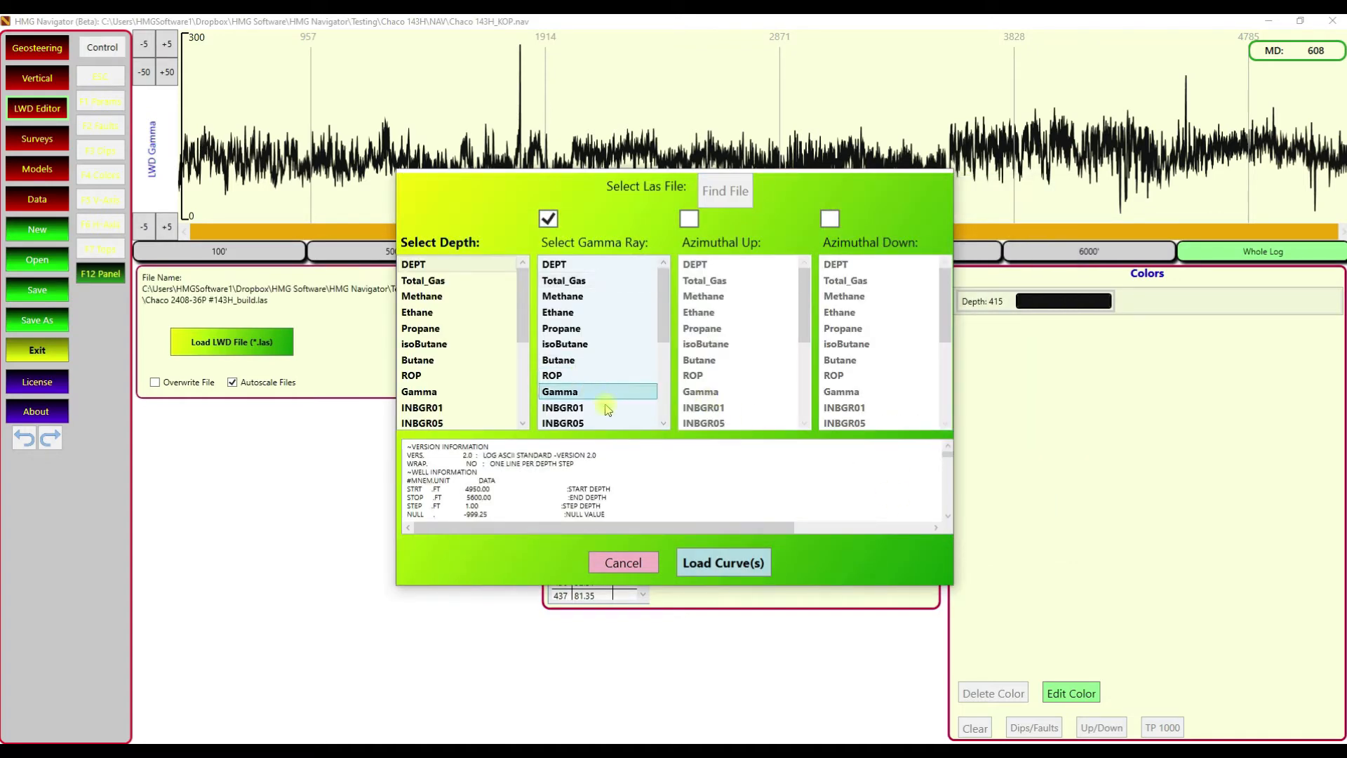
left_click(737, 564)
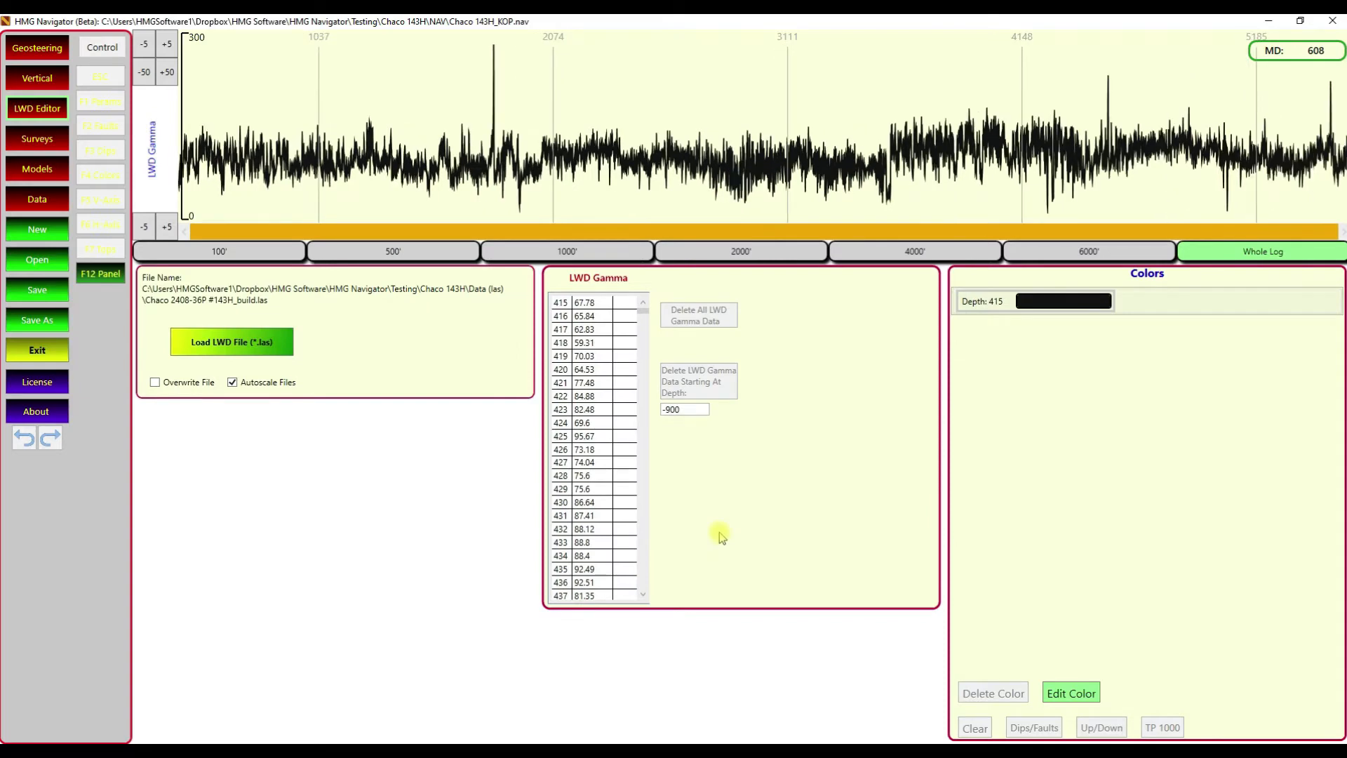
Show the State 43 model's markups against the extended LWD gamma in the vertical view, around 5200 to 5600 ft.
left_click(45, 79)
scroll(676, 388, "down", 20)
scroll(676, 383, "down", 15)
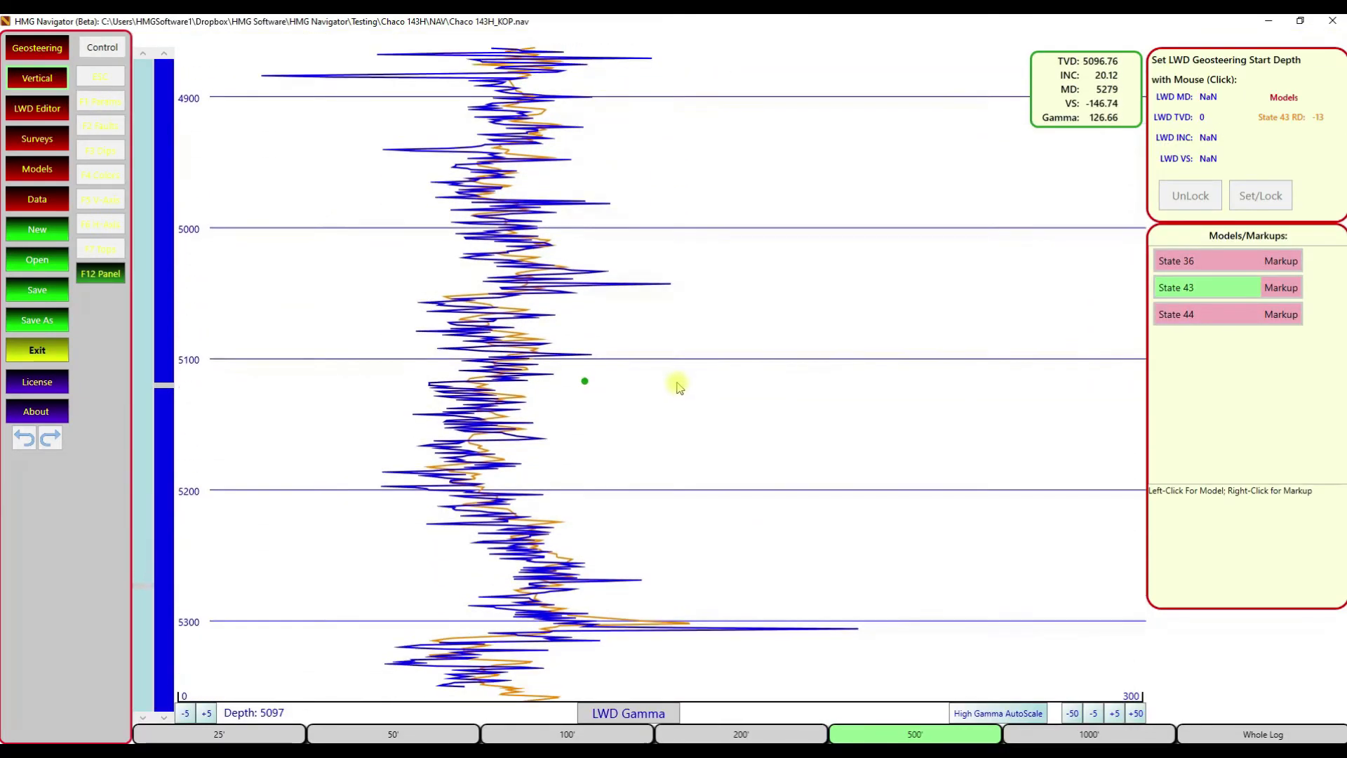
left_click(1172, 288)
scroll(709, 371, "down", 3)
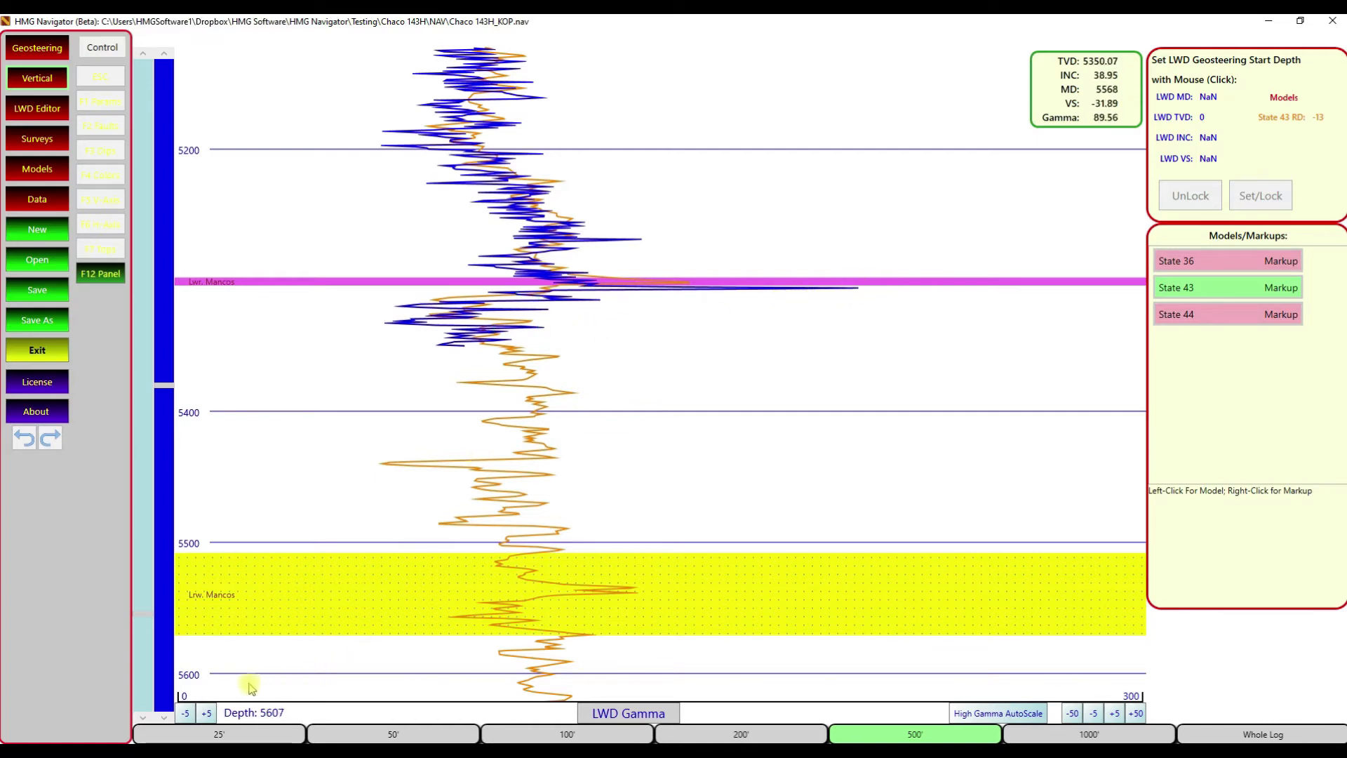
Shift the State 43 model down to a relative depth of -9 to match the LWD gamma peak near 5300.
left_click(663, 714)
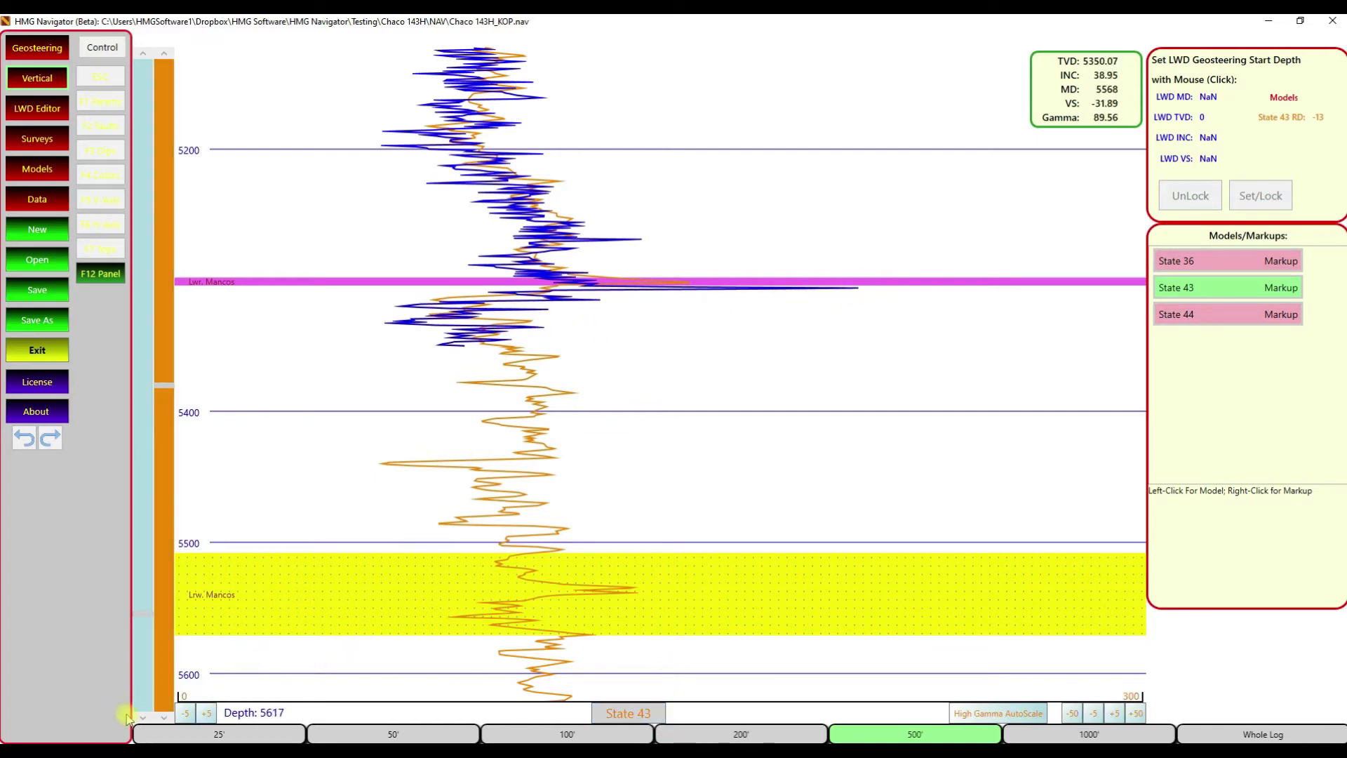
left_click(164, 719)
left_click(164, 719)
left_click(164, 719)
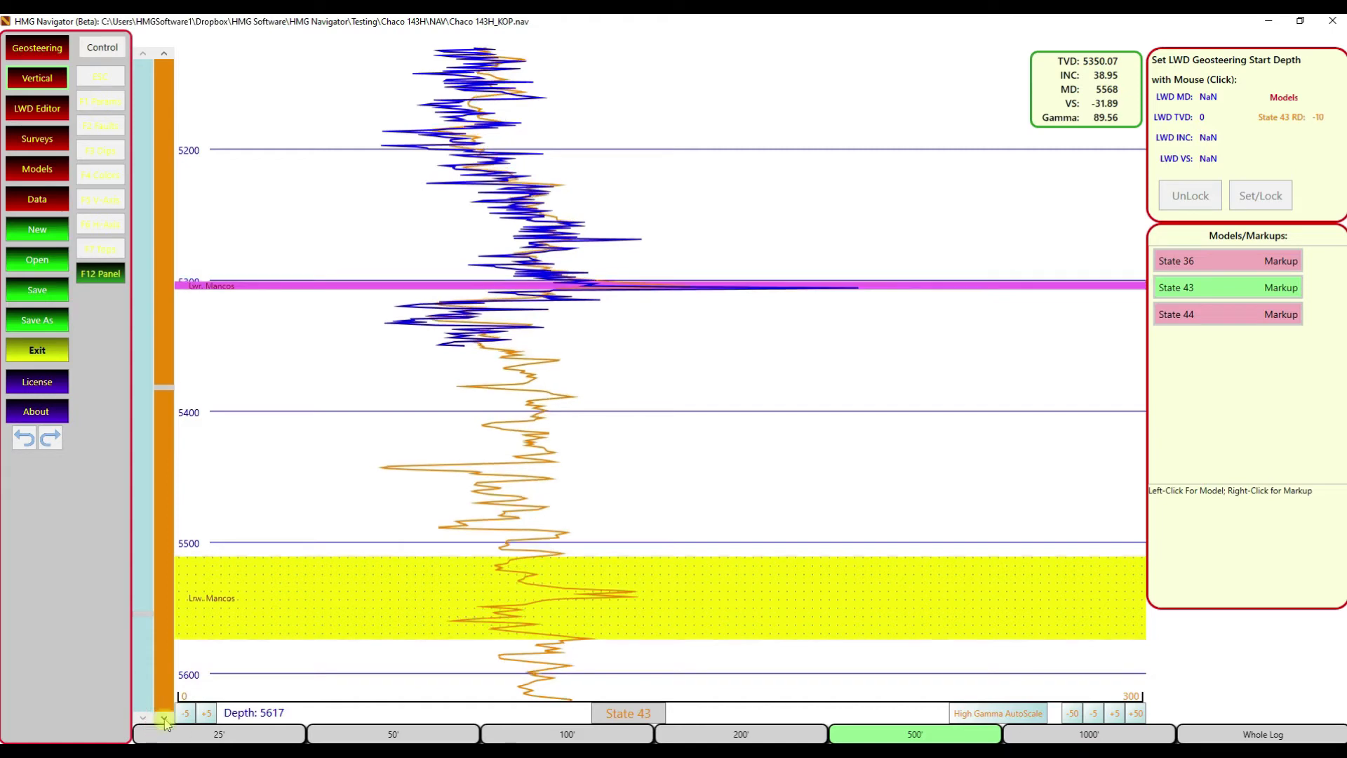
left_click(164, 718)
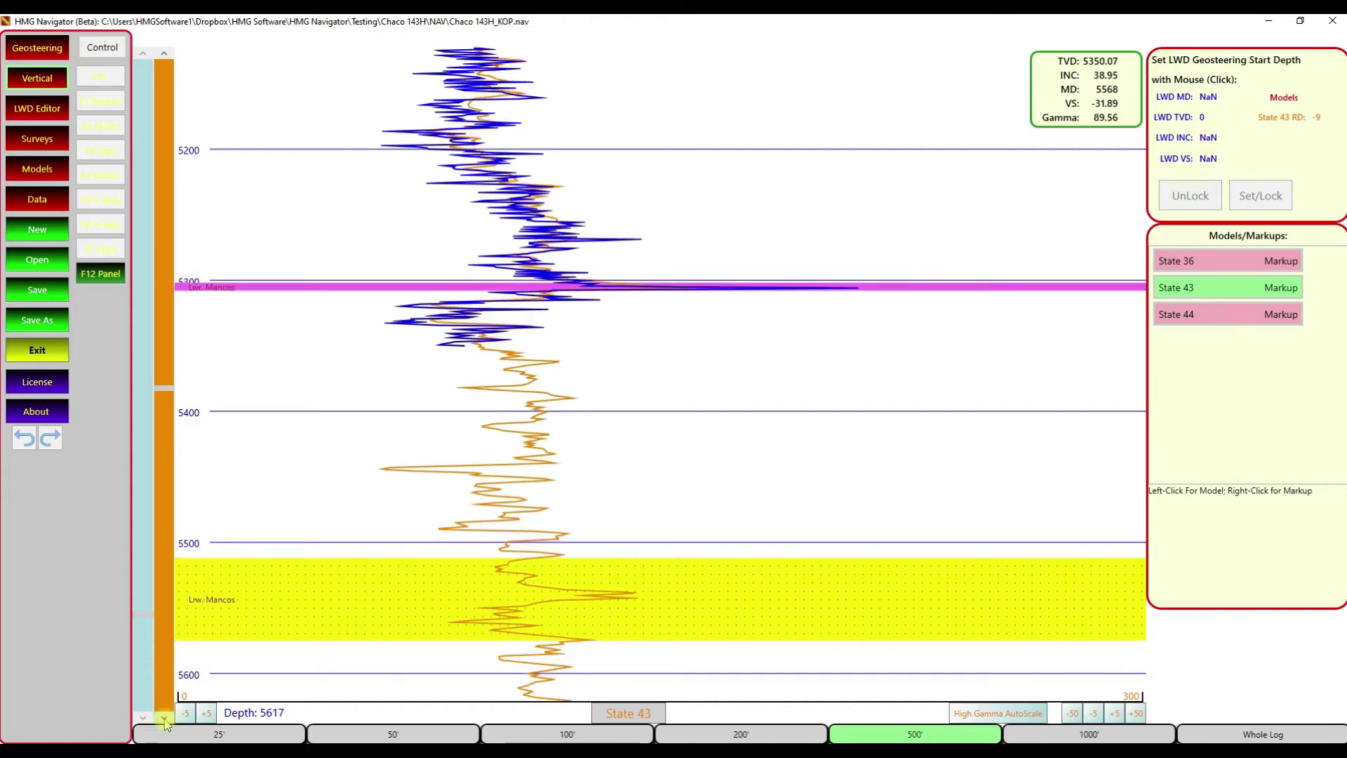
Shift the State 44 model to a relative depth of 48 and the State 36 model to 40 against the LWD gamma.
left_click(1185, 315)
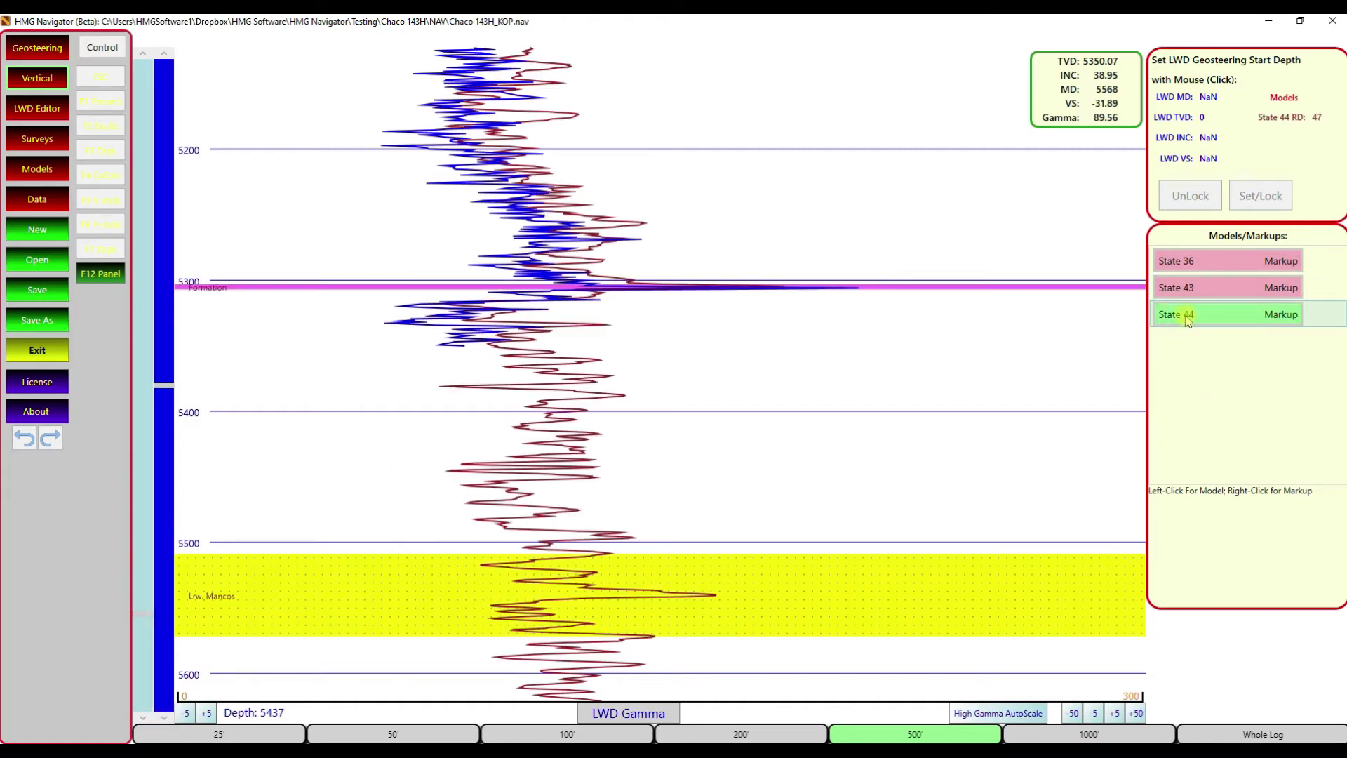
left_click(164, 718)
left_click(1191, 263)
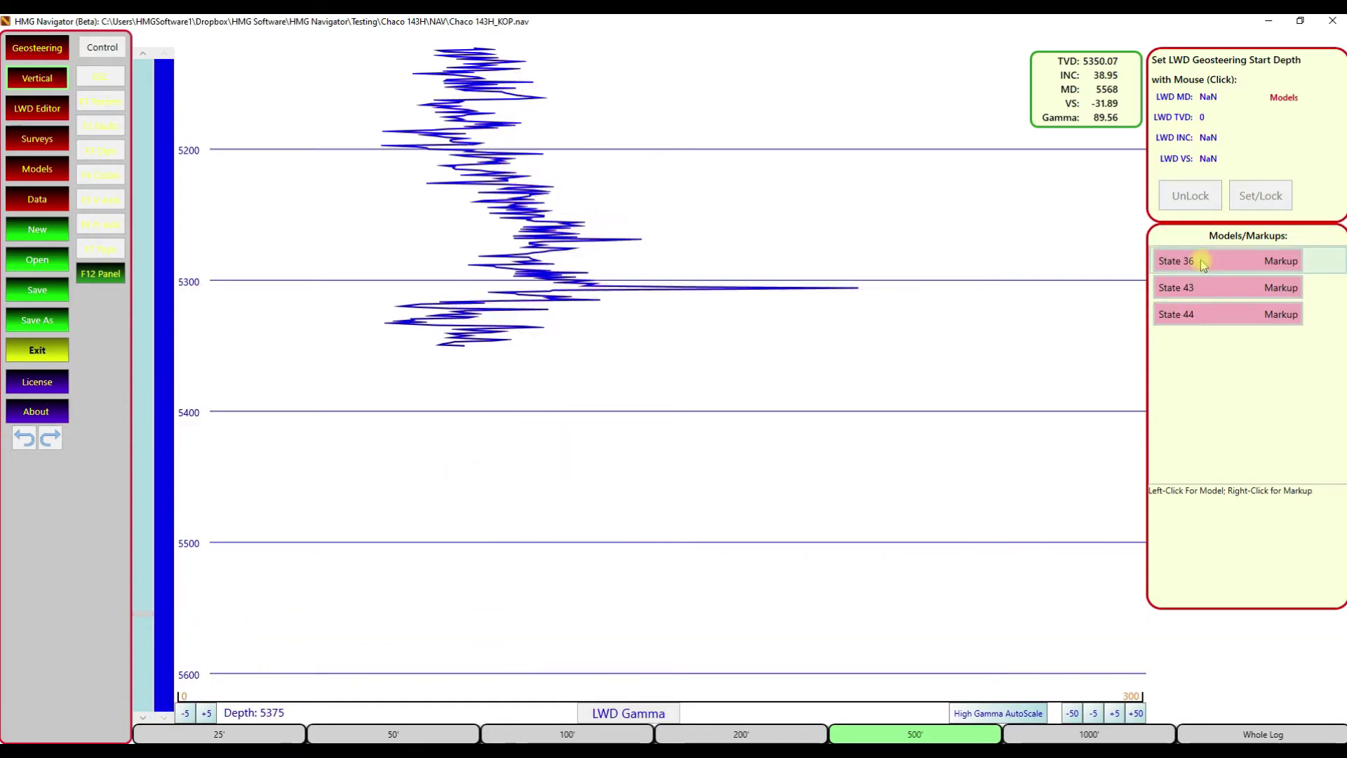
left_click(165, 718)
left_click(165, 718)
left_click(164, 719)
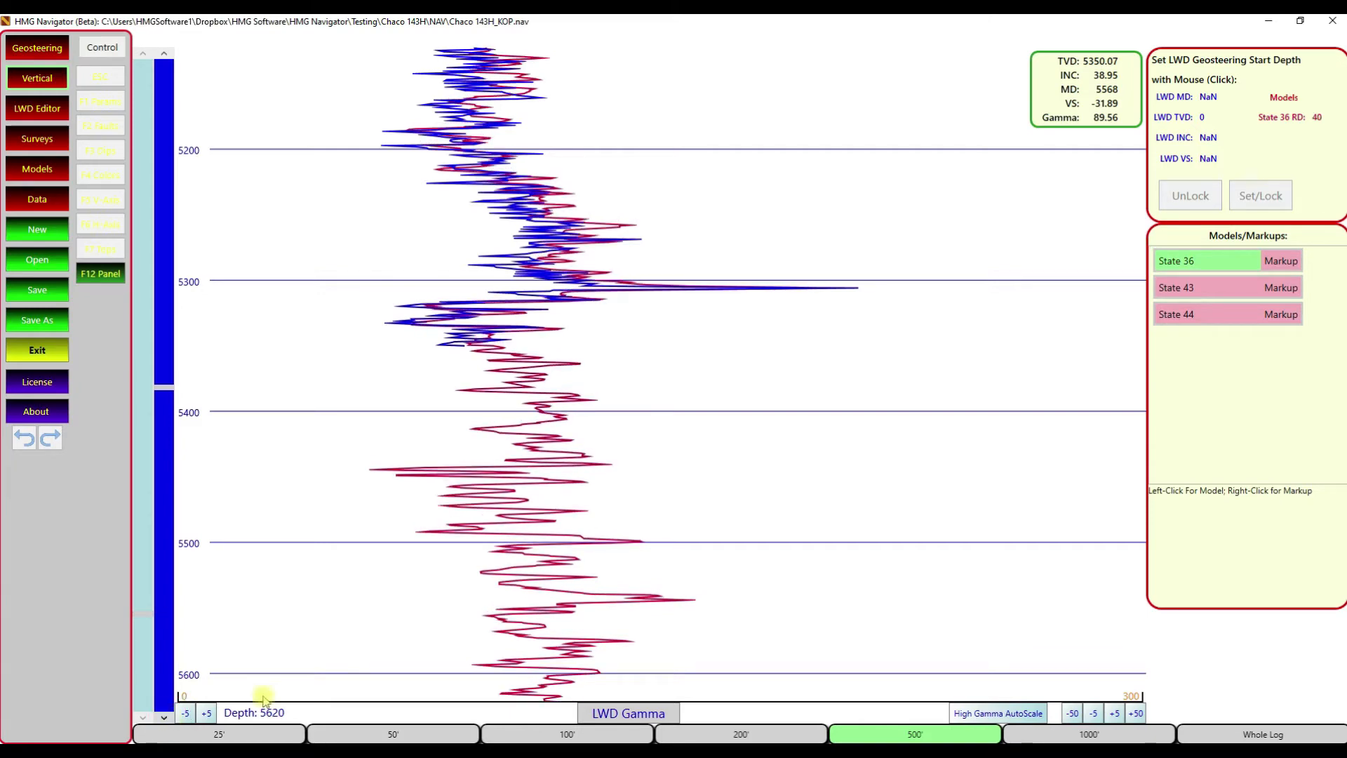
Overlay the State 36, State 43 and State 44 models together with their markups on the LWD gamma.
left_click(1190, 284)
left_click(1191, 313)
right_click(1190, 313)
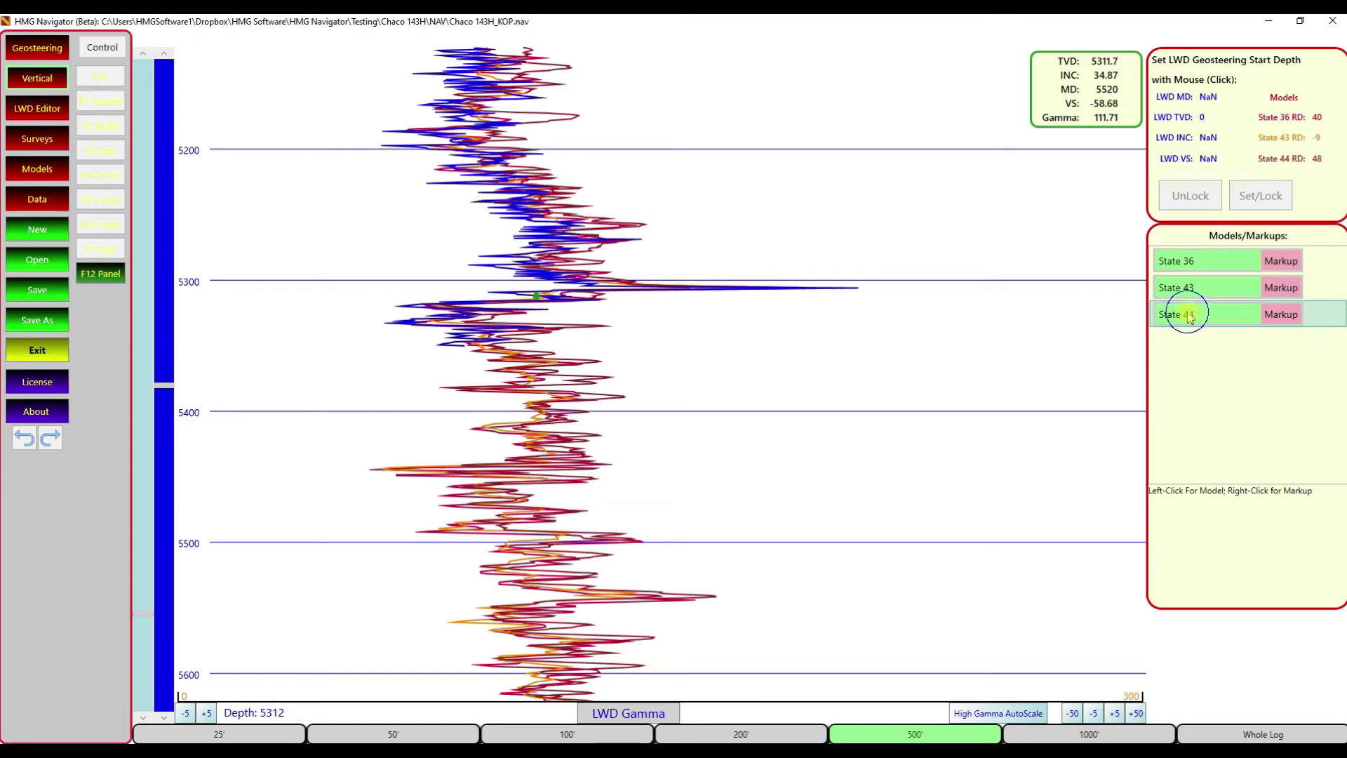
right_click(1191, 288)
right_click(1195, 267)
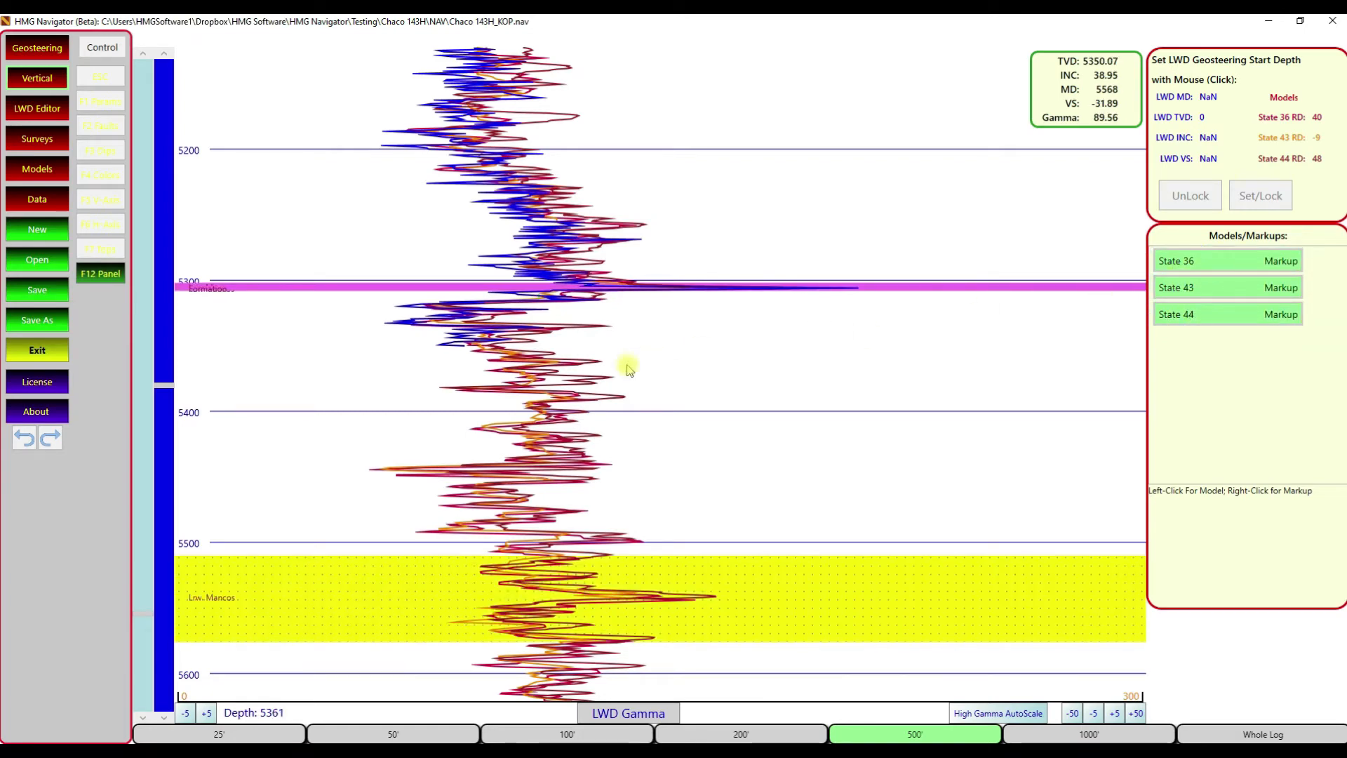
Set and lock the geosteering start point at MD 5336, above the Lwr. Mancos marker.
scroll(719, 436, "up", 3)
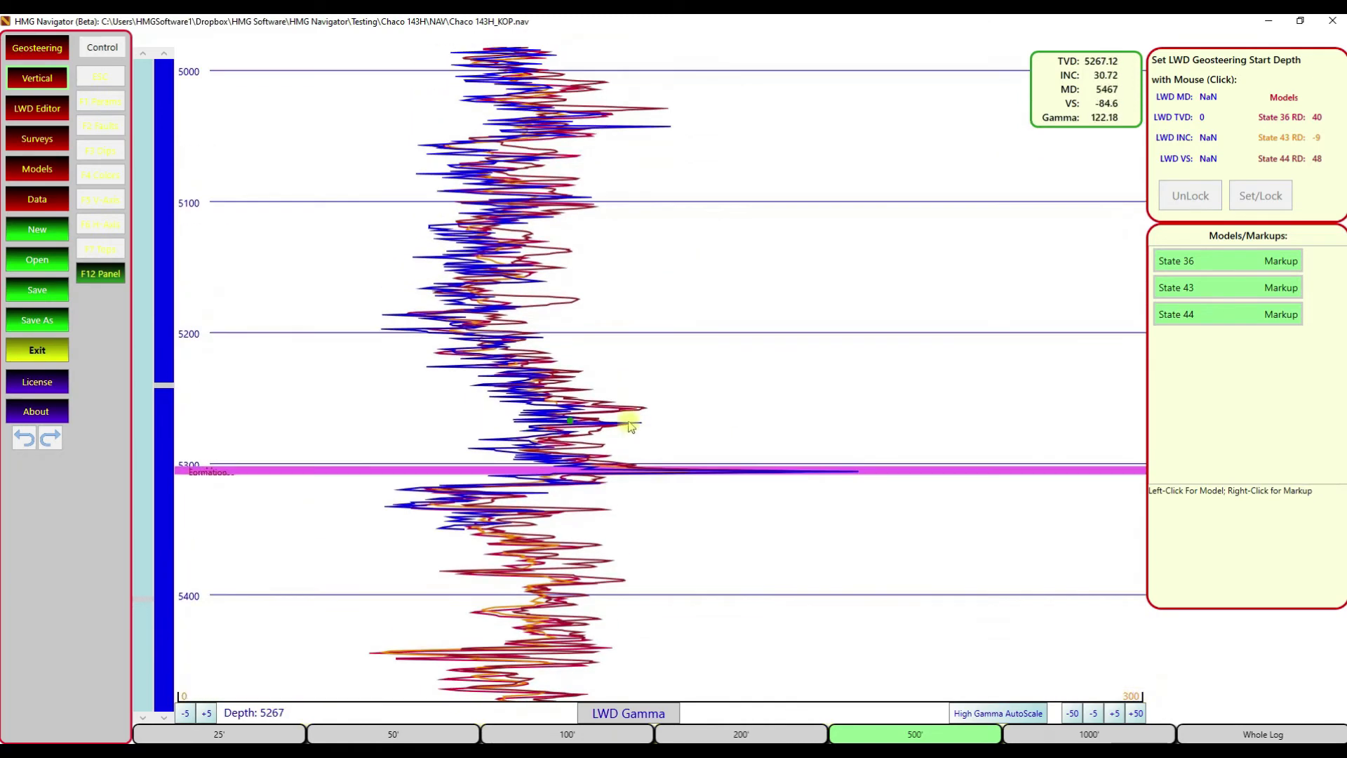
scroll(624, 421, "up", 3)
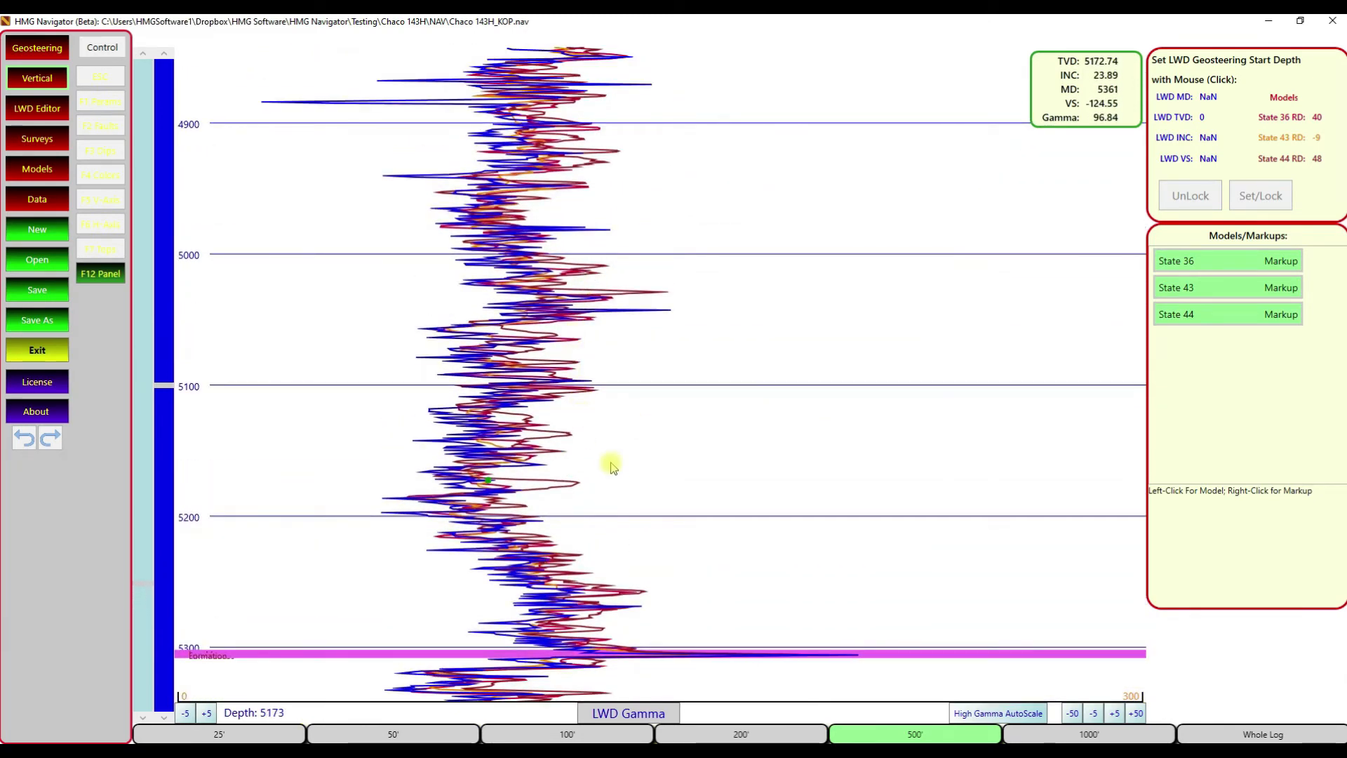
scroll(613, 466, "down", 1)
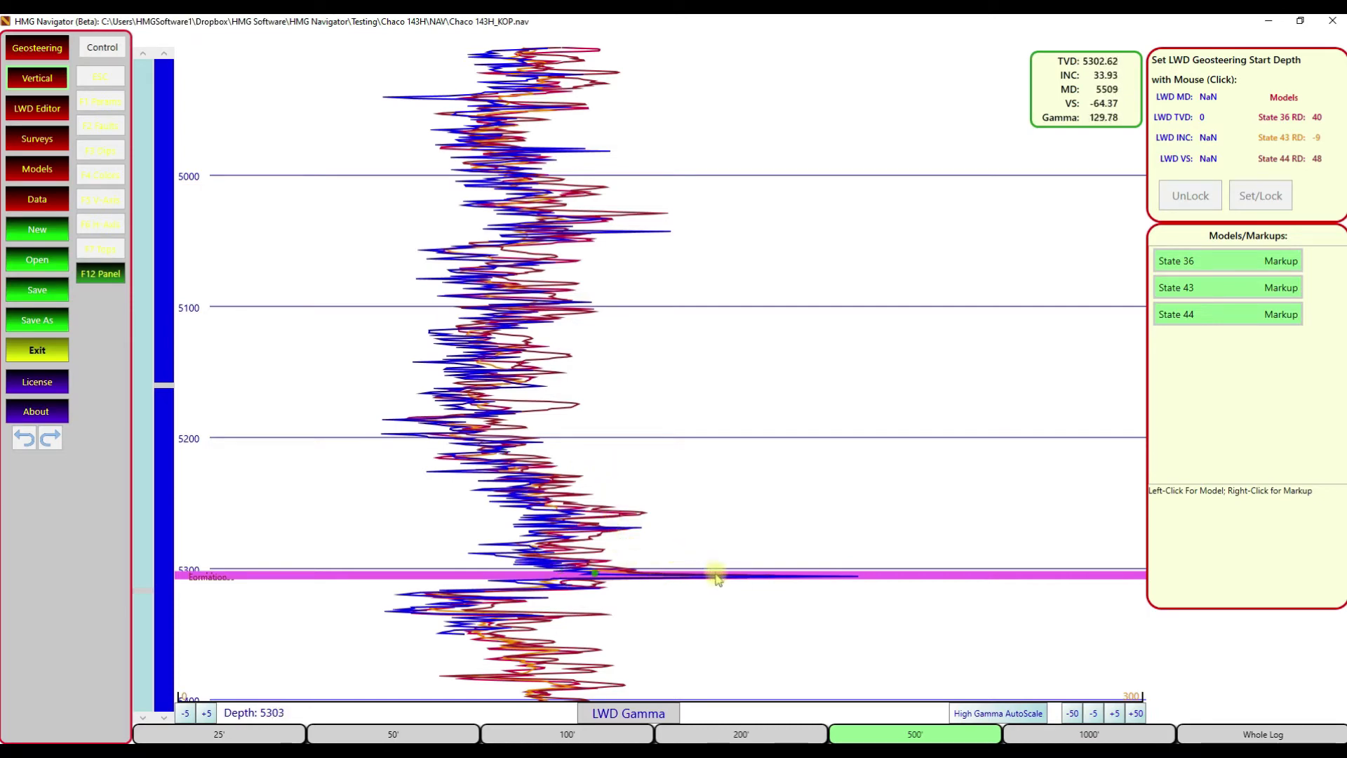
left_click(586, 376)
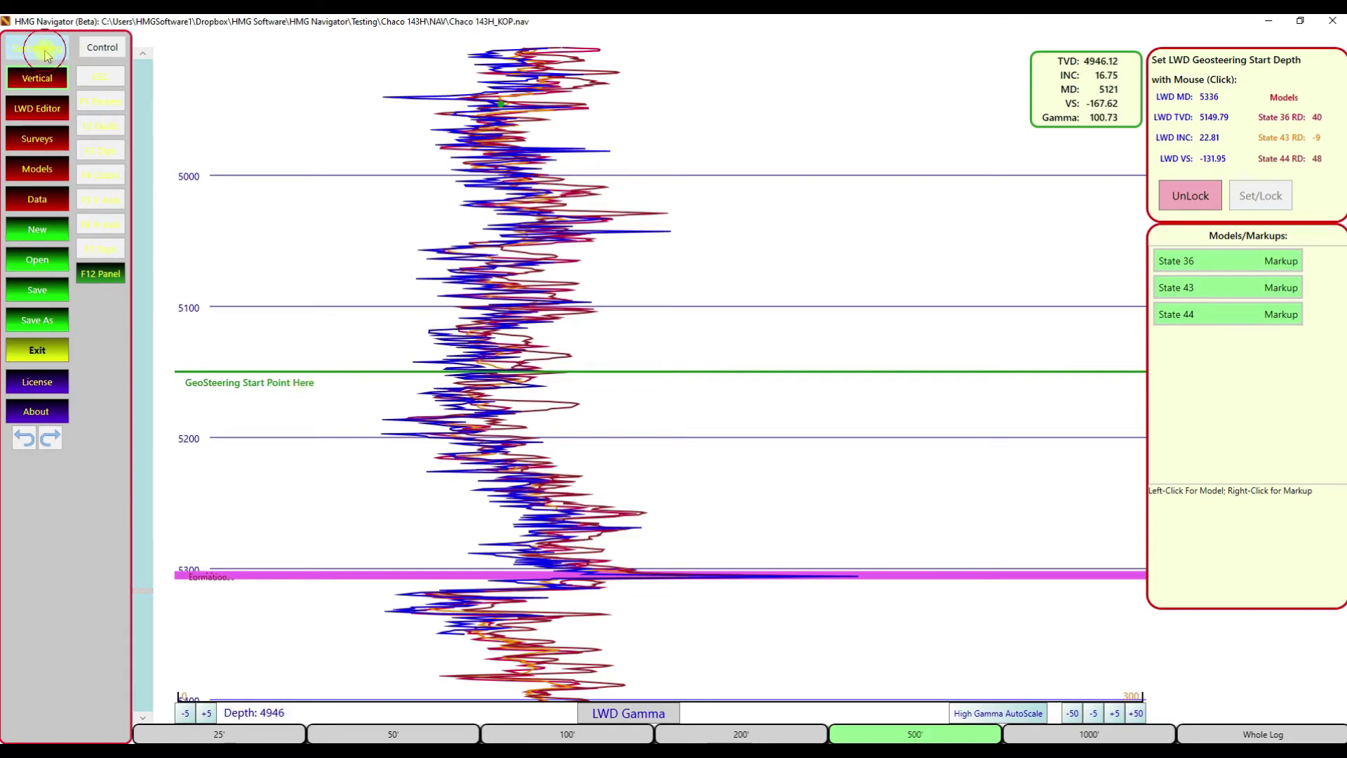
Display the State 43 model and its markups in the geosteering view through the geosteering parameters.
left_click(42, 50)
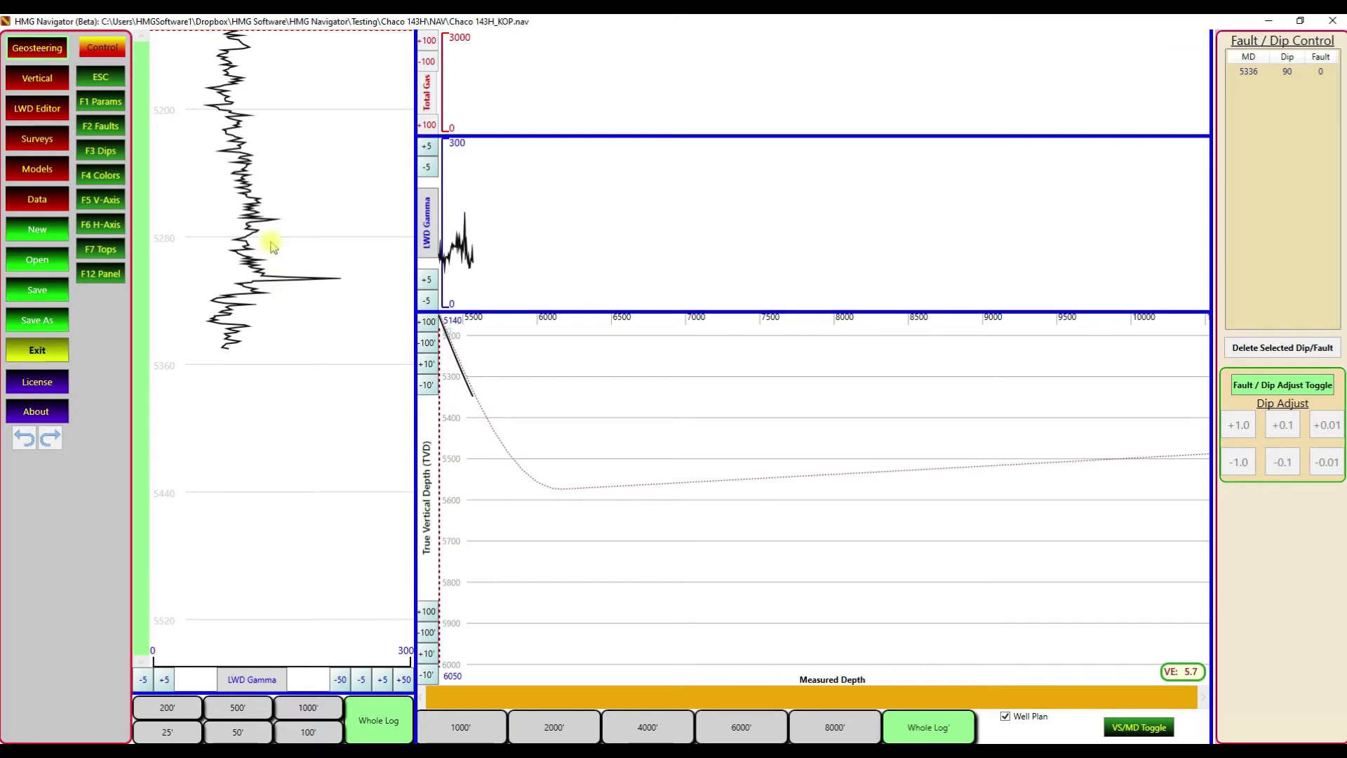
left_click(103, 49)
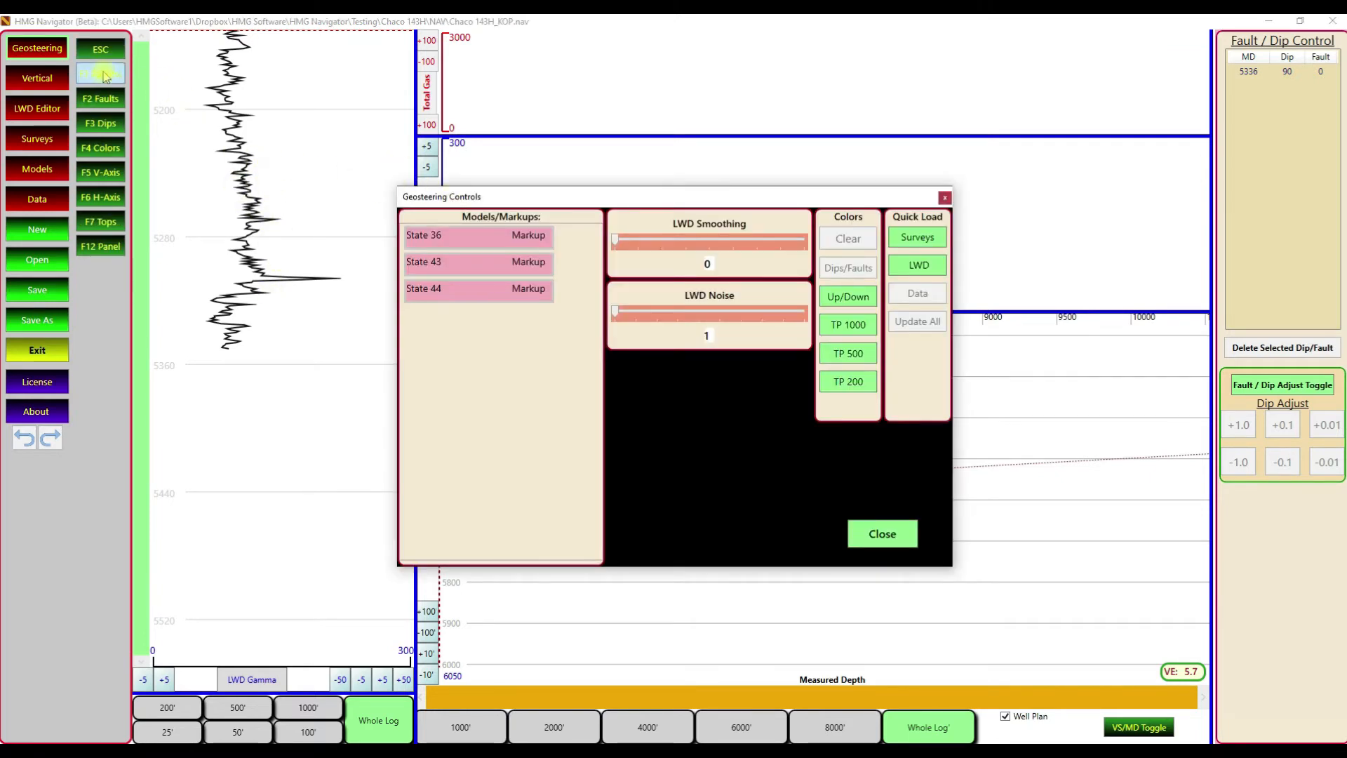
left_click_drag(490, 203, 744, 56)
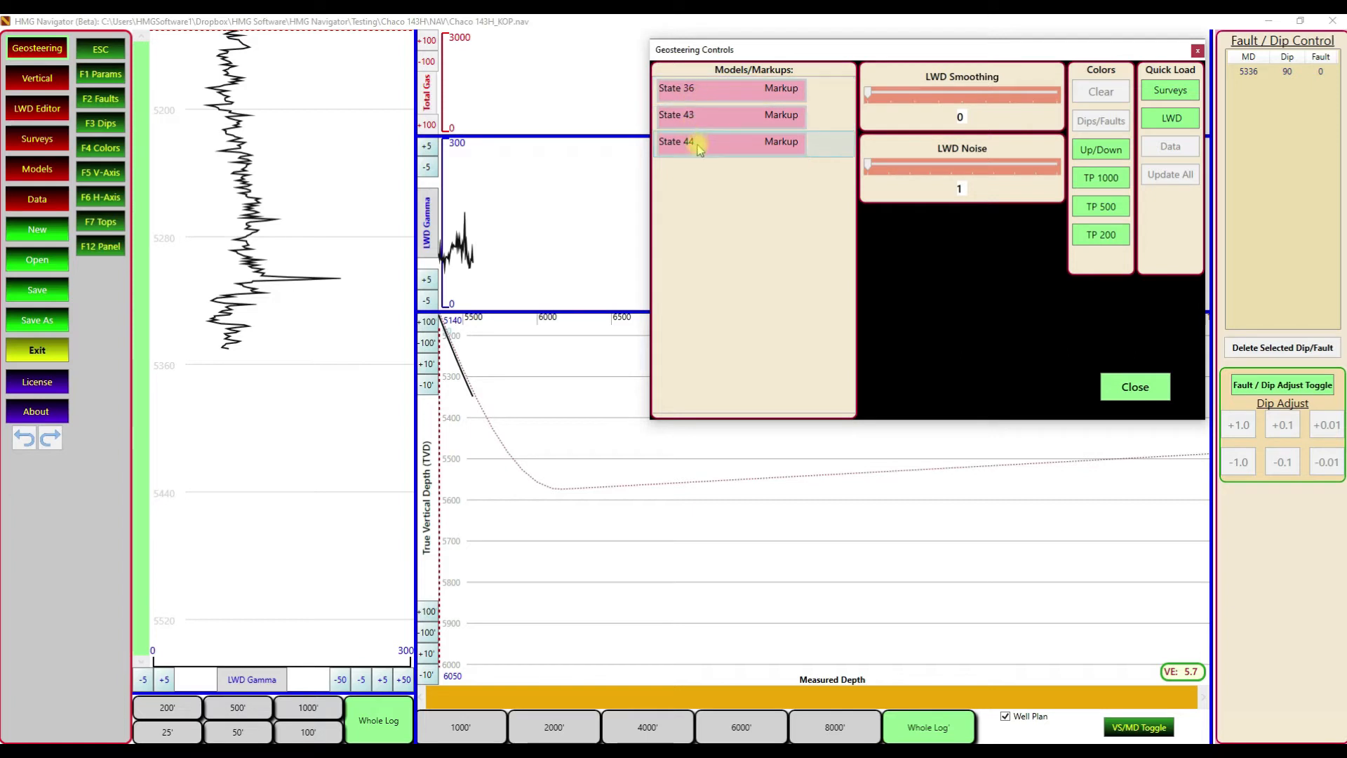
left_click(688, 117)
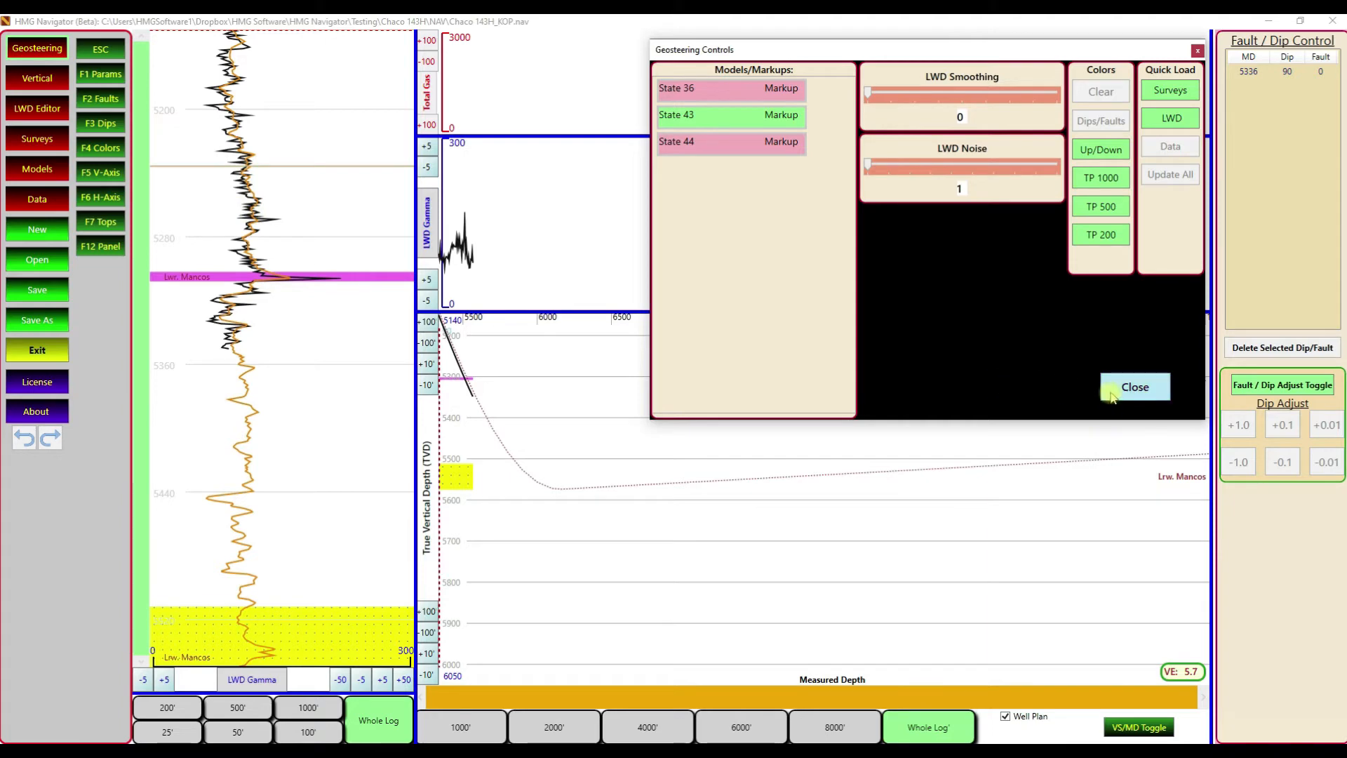
left_click(1133, 386)
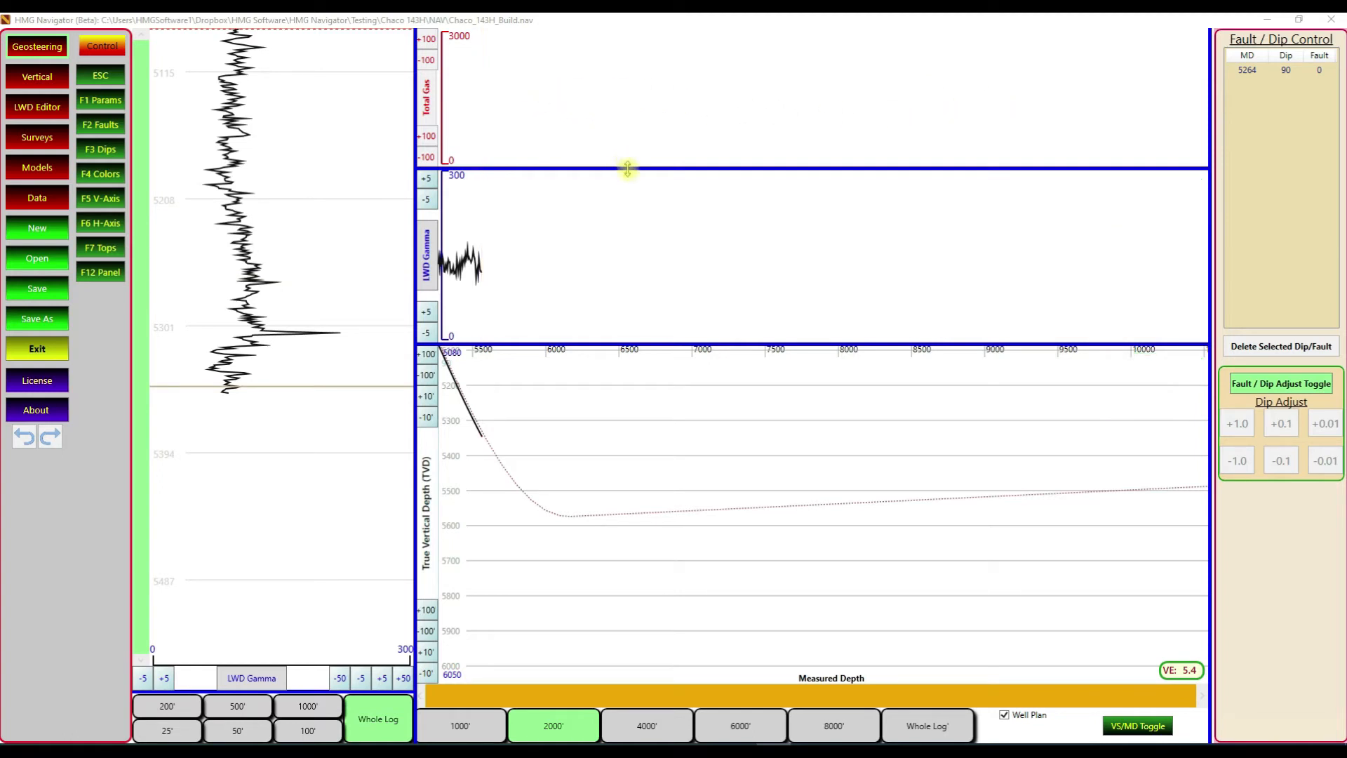
Shrink the Total Gas and LWD Gamma tracks and narrow the vertical log pane to enlarge the geosteering cross-section.
left_click_drag(628, 168, 627, 90)
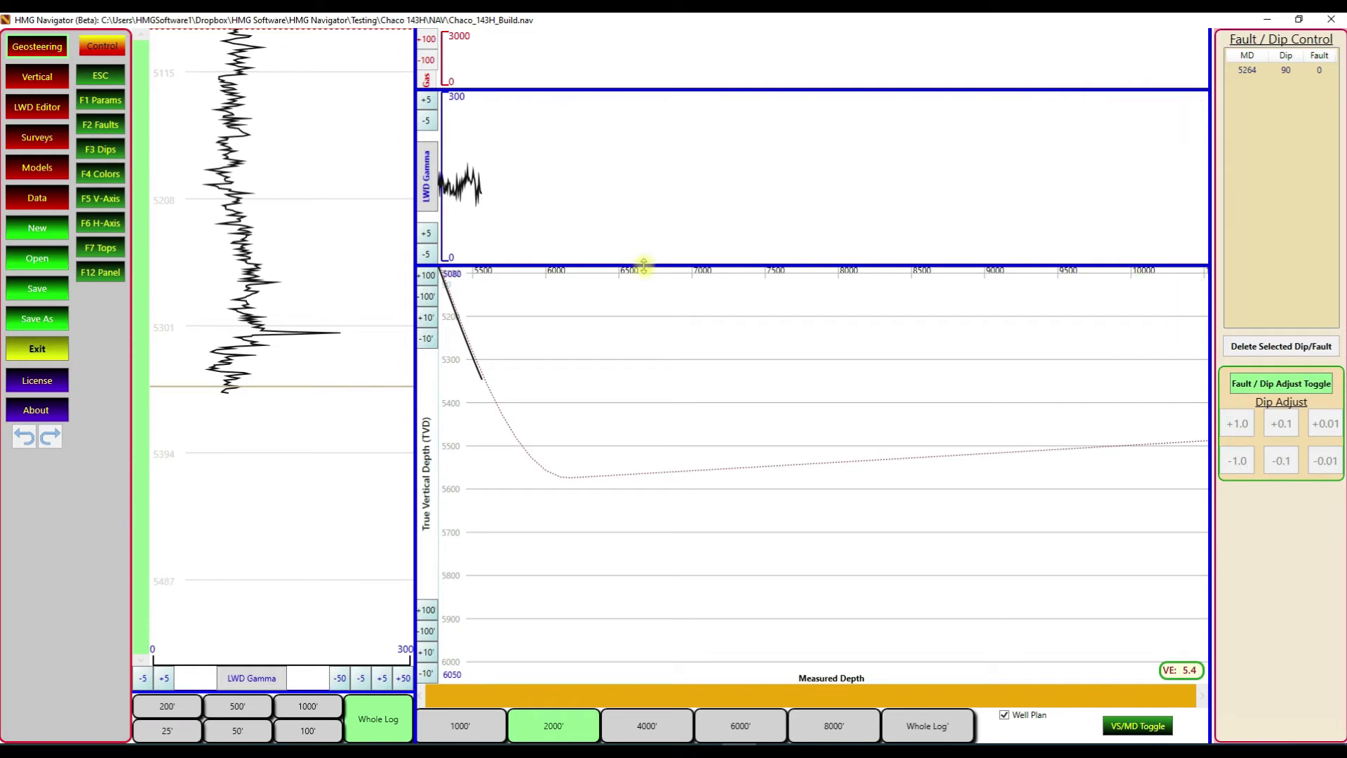
mouse_move(640, 269)
left_mouse_down()
mouse_move(651, 196)
mouse_move(658, 283)
mouse_move(658, 220)
mouse_move(661, 255)
left_mouse_up()
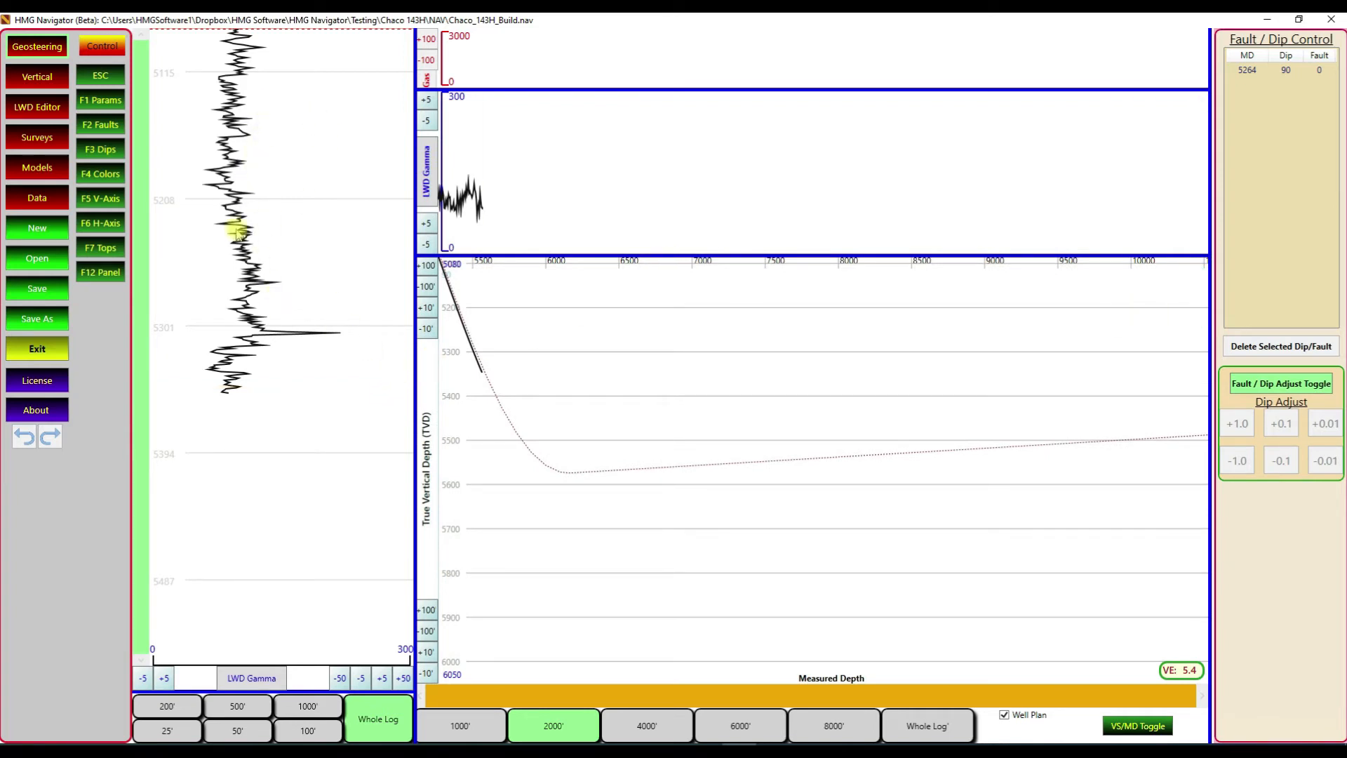
left_click_drag(415, 394, 389, 382)
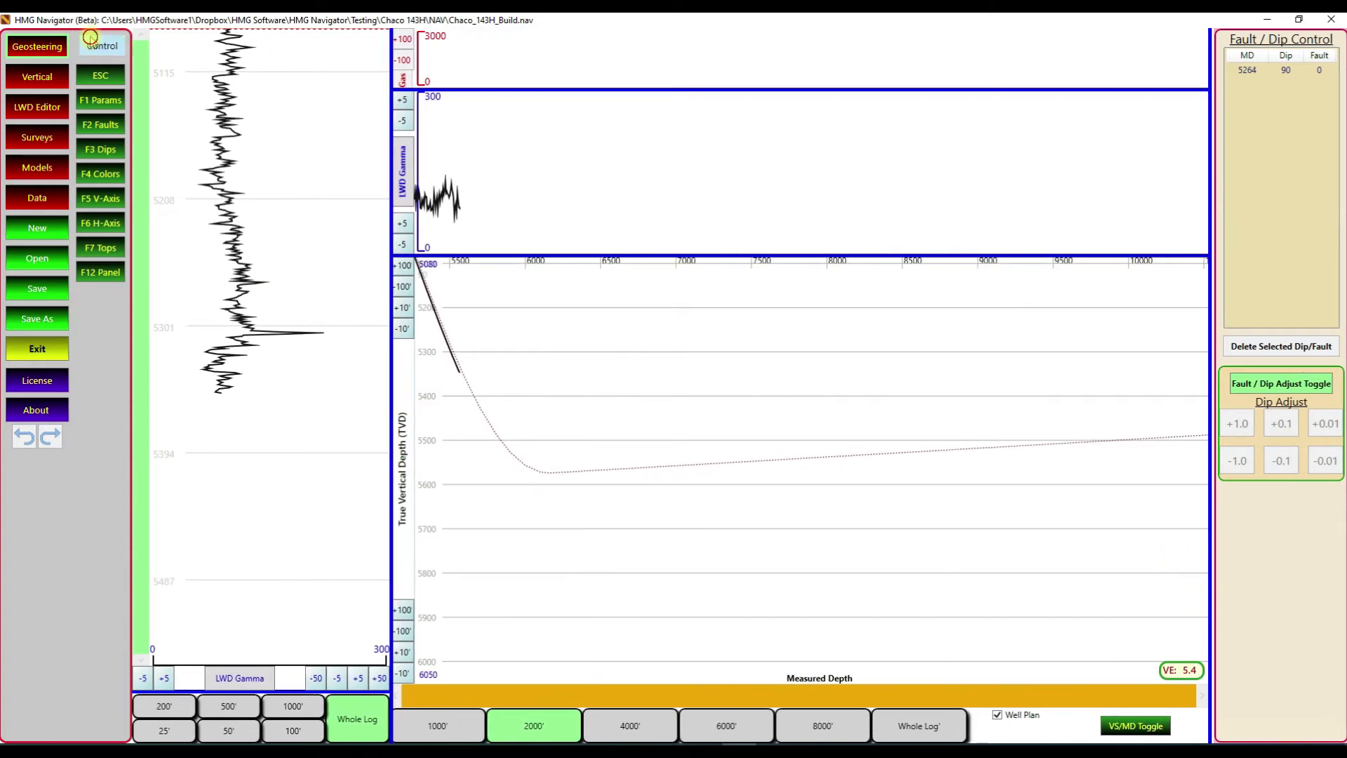
Turn on the State 43 model and markups in the resized geosteering view of the Chaco_143H_Build project.
left_click(91, 41)
left_click(445, 263)
left_click(481, 264)
left_click(908, 543)
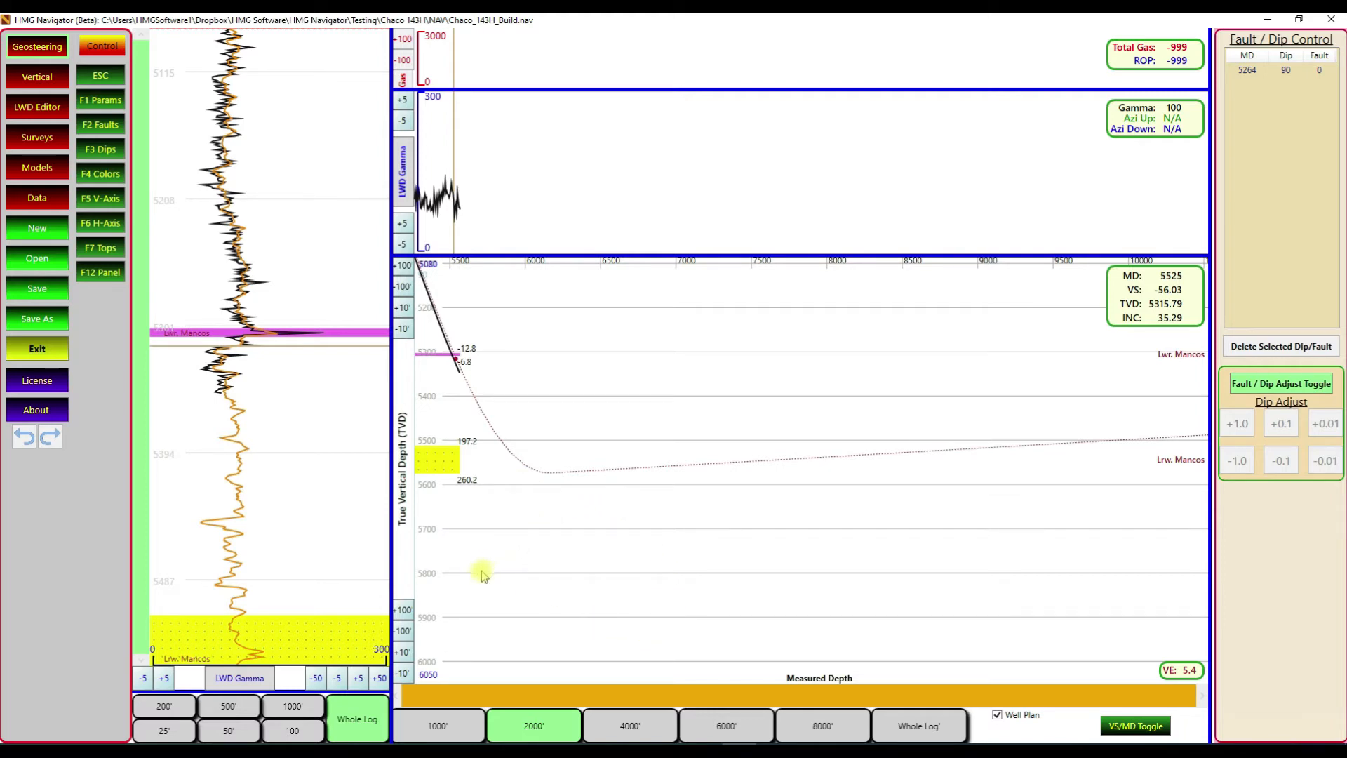
Reduce the lower limit of the cross-section's true vertical depth axis to 5650.
left_click(404, 631)
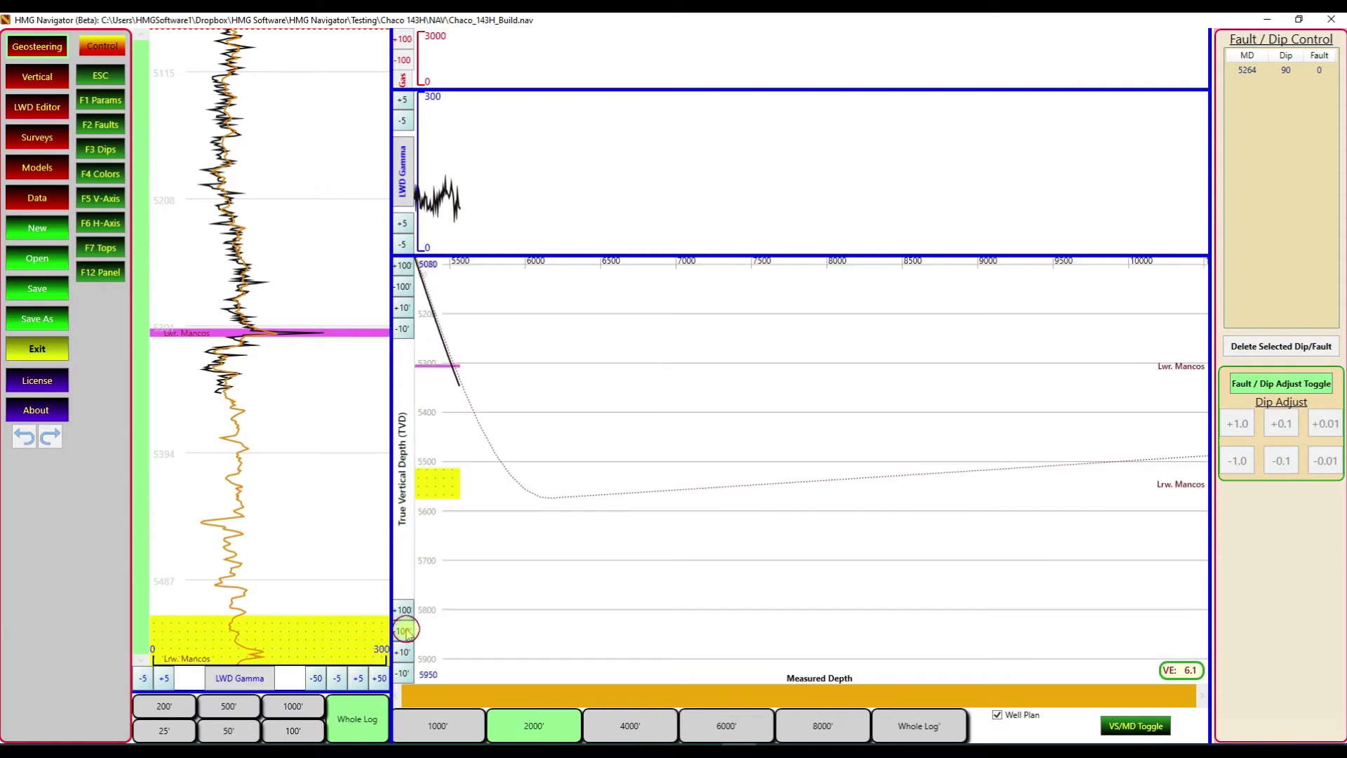
left_click(405, 631)
left_click(405, 630)
left_click(405, 632)
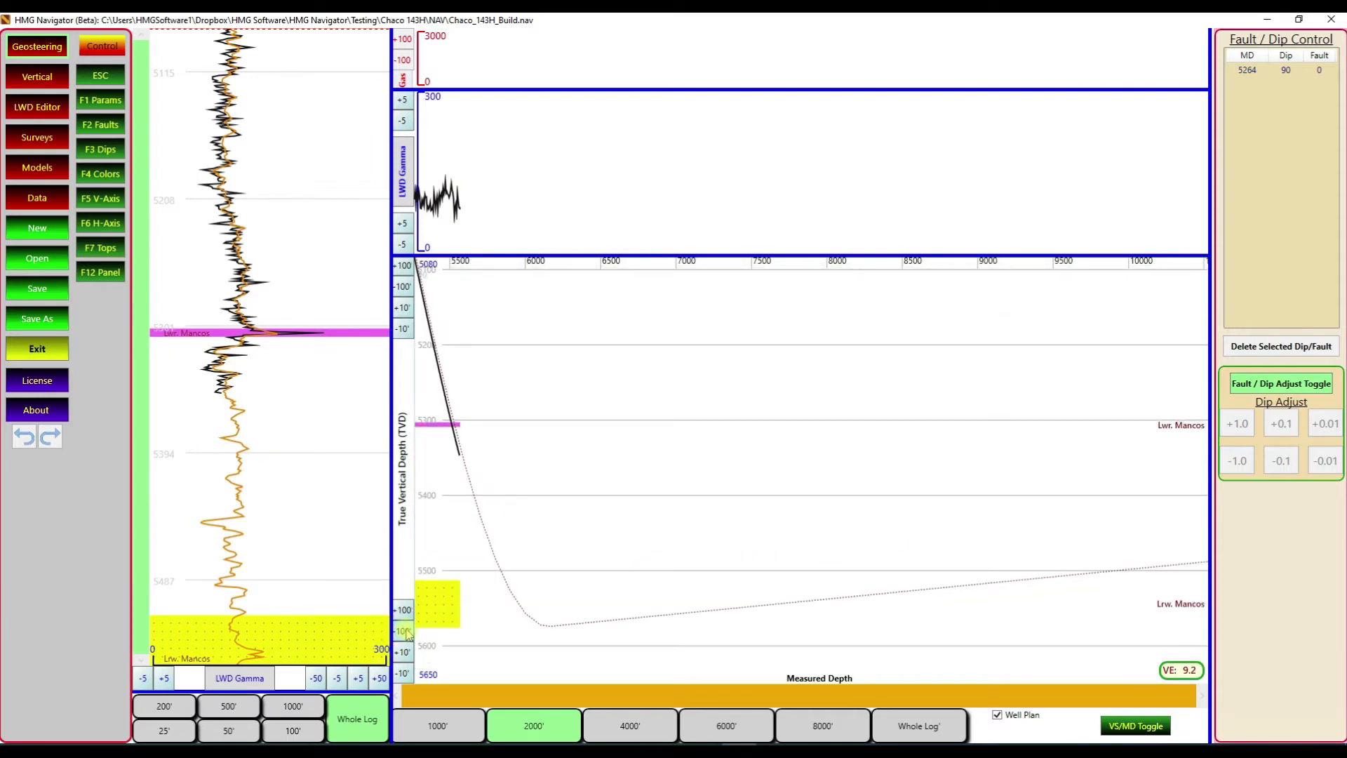
Try the 2000' and 1000' measured-depth ranges for the cross-section, ending with the 4000' range.
left_click(526, 724)
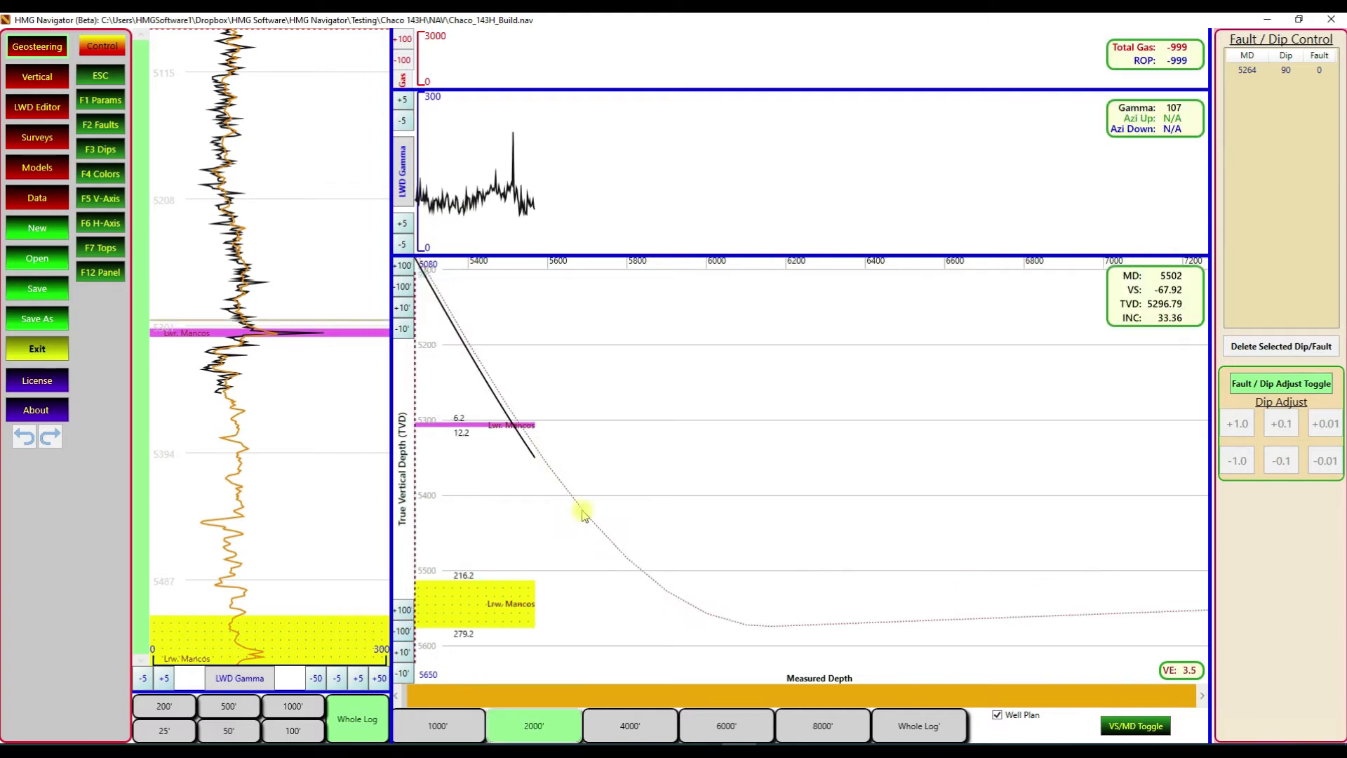
left_click(428, 723)
left_click(539, 729)
left_click(603, 728)
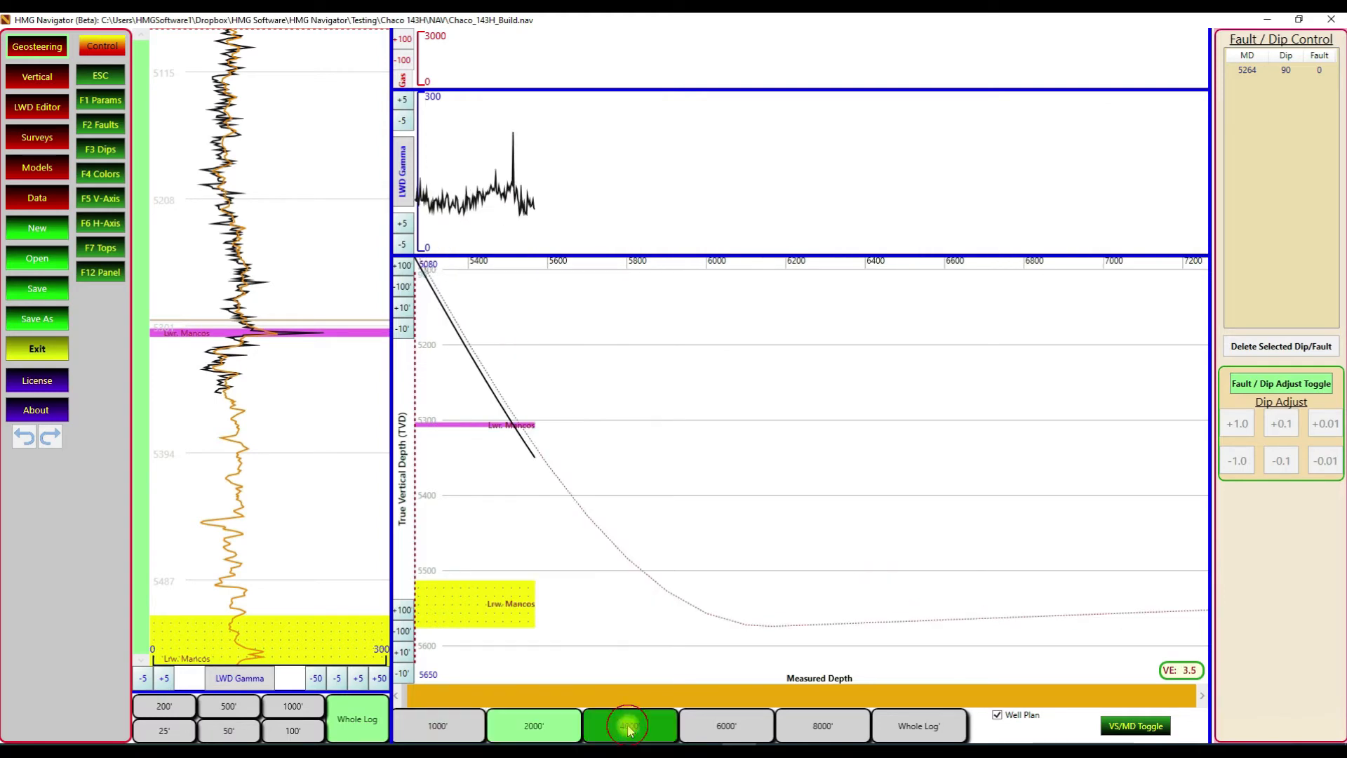
Set the cross-section to the 1000' measured-depth range and adjust the dip of the MD 5264 segment to 89.7.
left_click(939, 733)
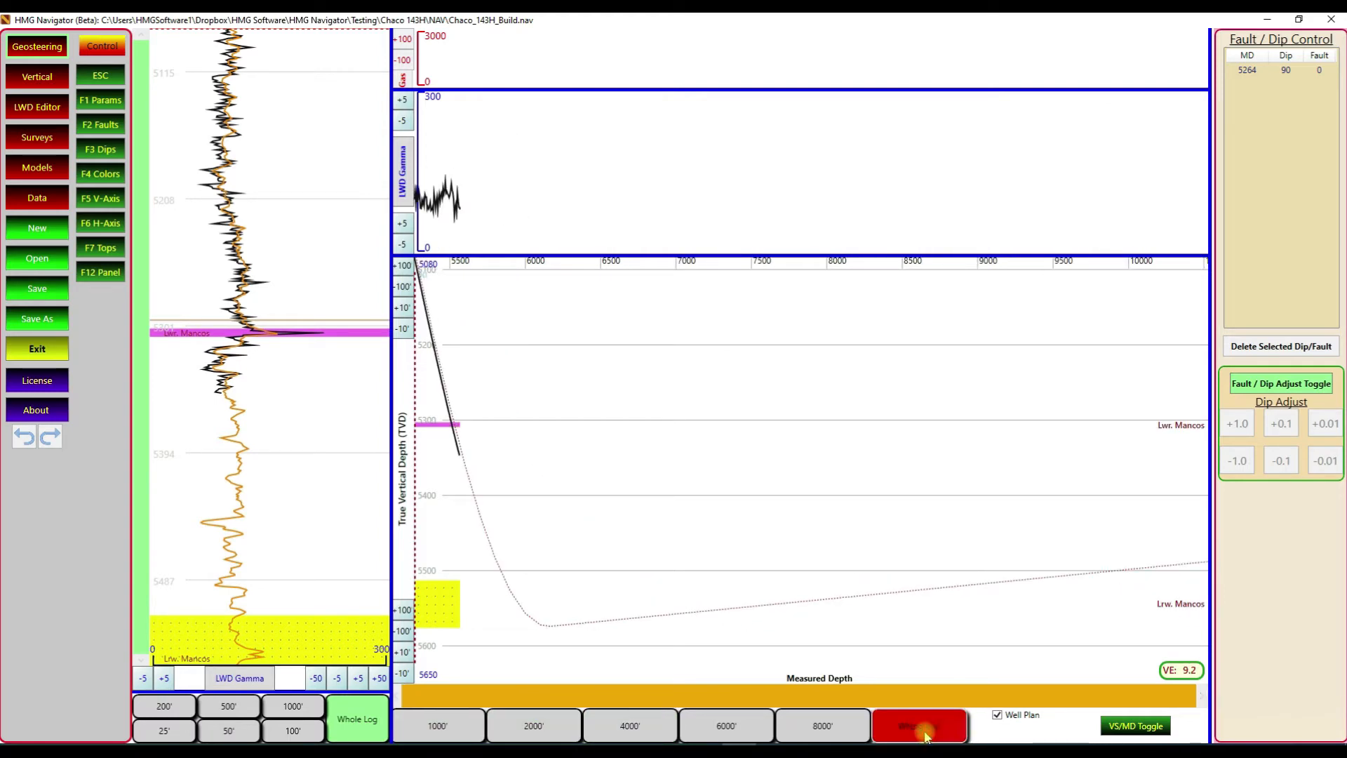
left_click(456, 727)
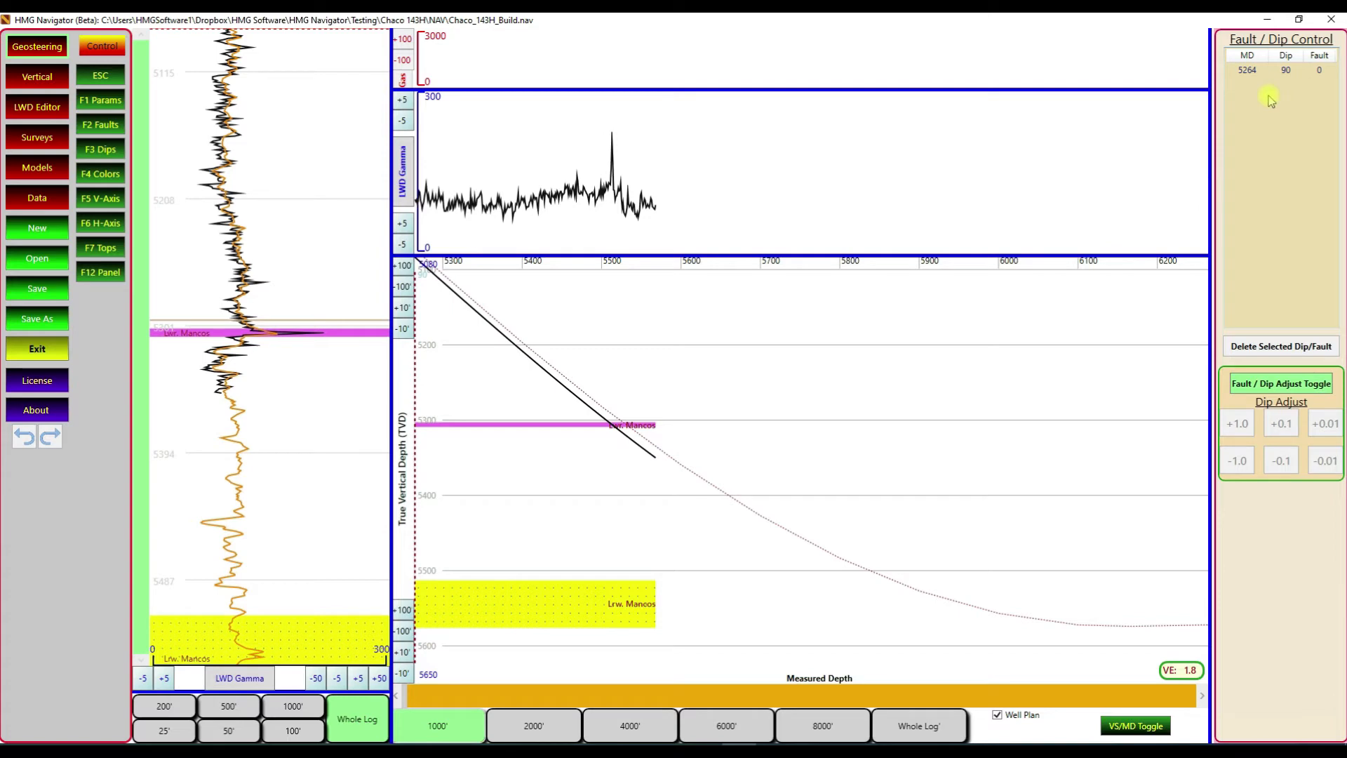
left_click(1252, 72)
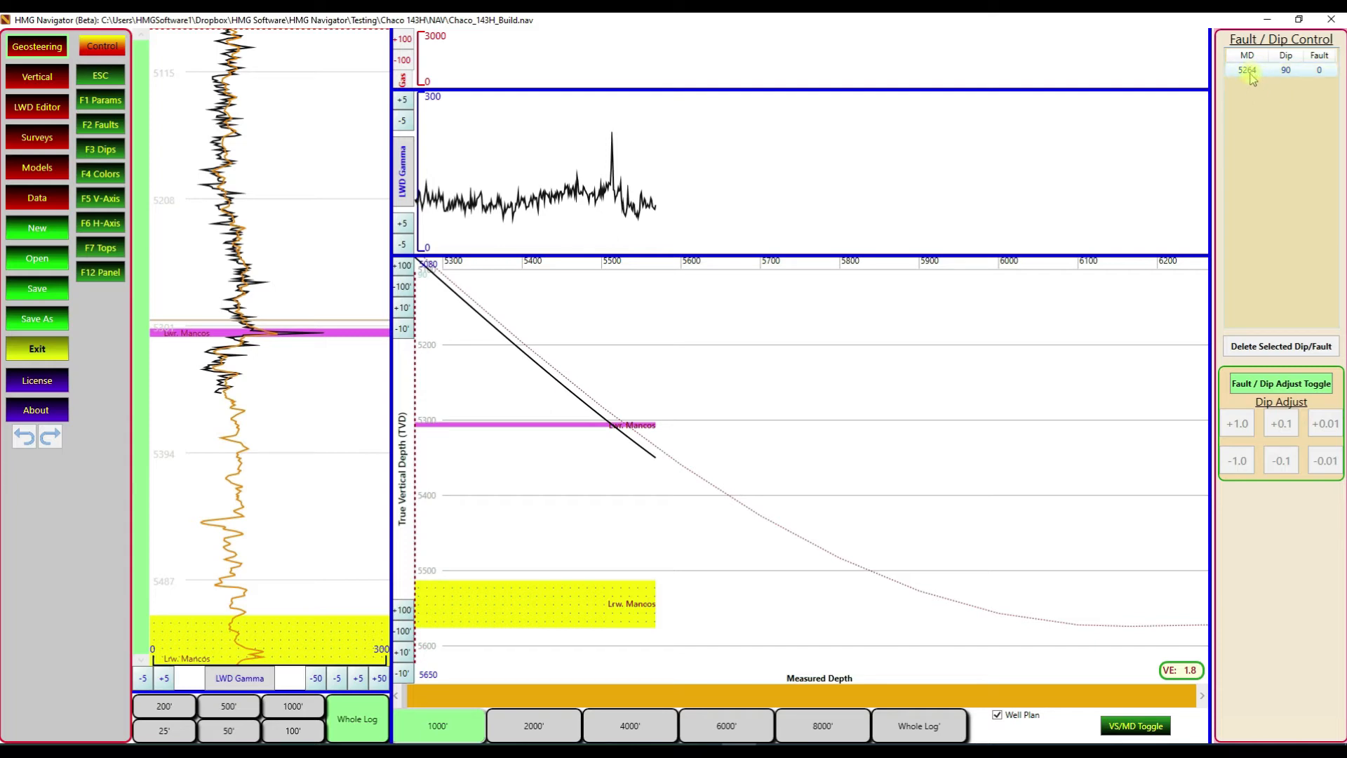
left_click(1252, 73)
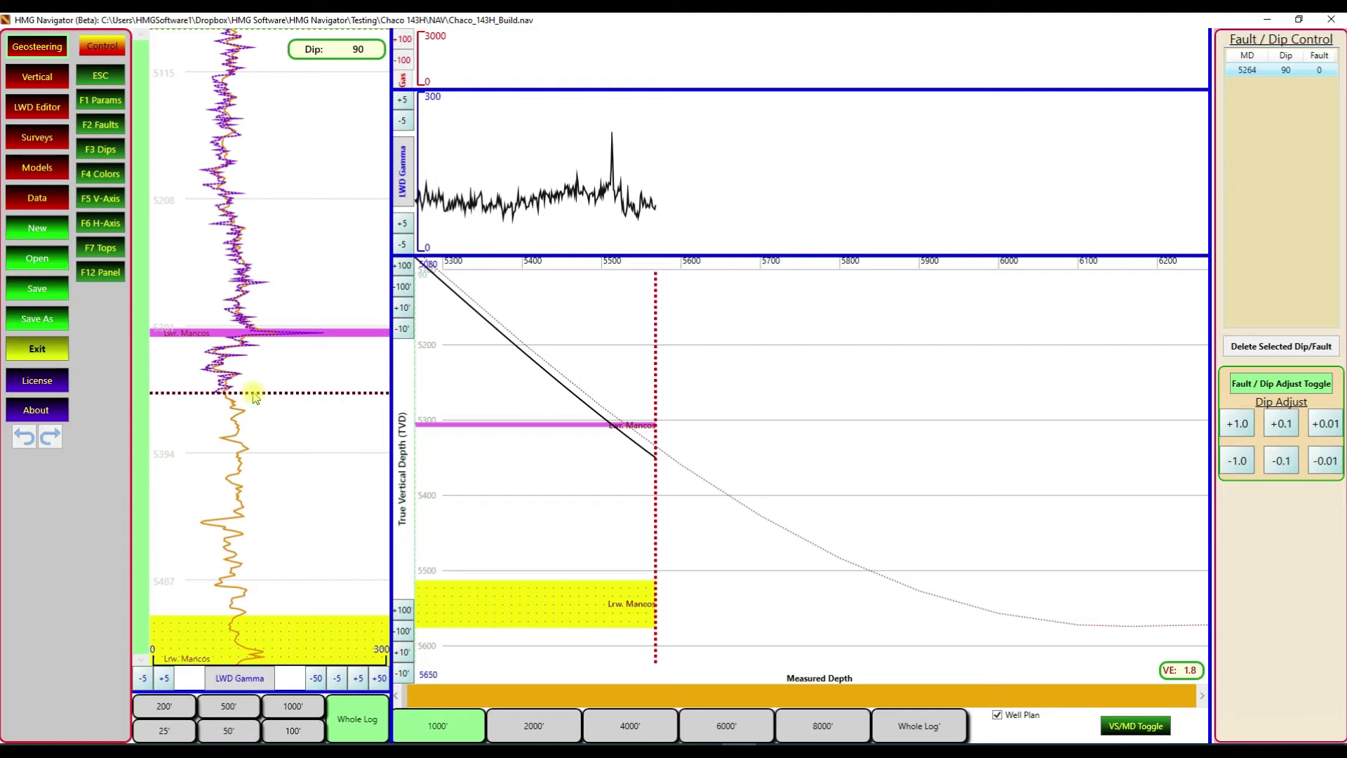
scroll(253, 393, "up", 1)
mouse_move(254, 394)
left_mouse_down()
mouse_move(249, 346)
mouse_move(265, 453)
mouse_move(253, 365)
mouse_move(262, 425)
mouse_move(266, 398)
left_mouse_up()
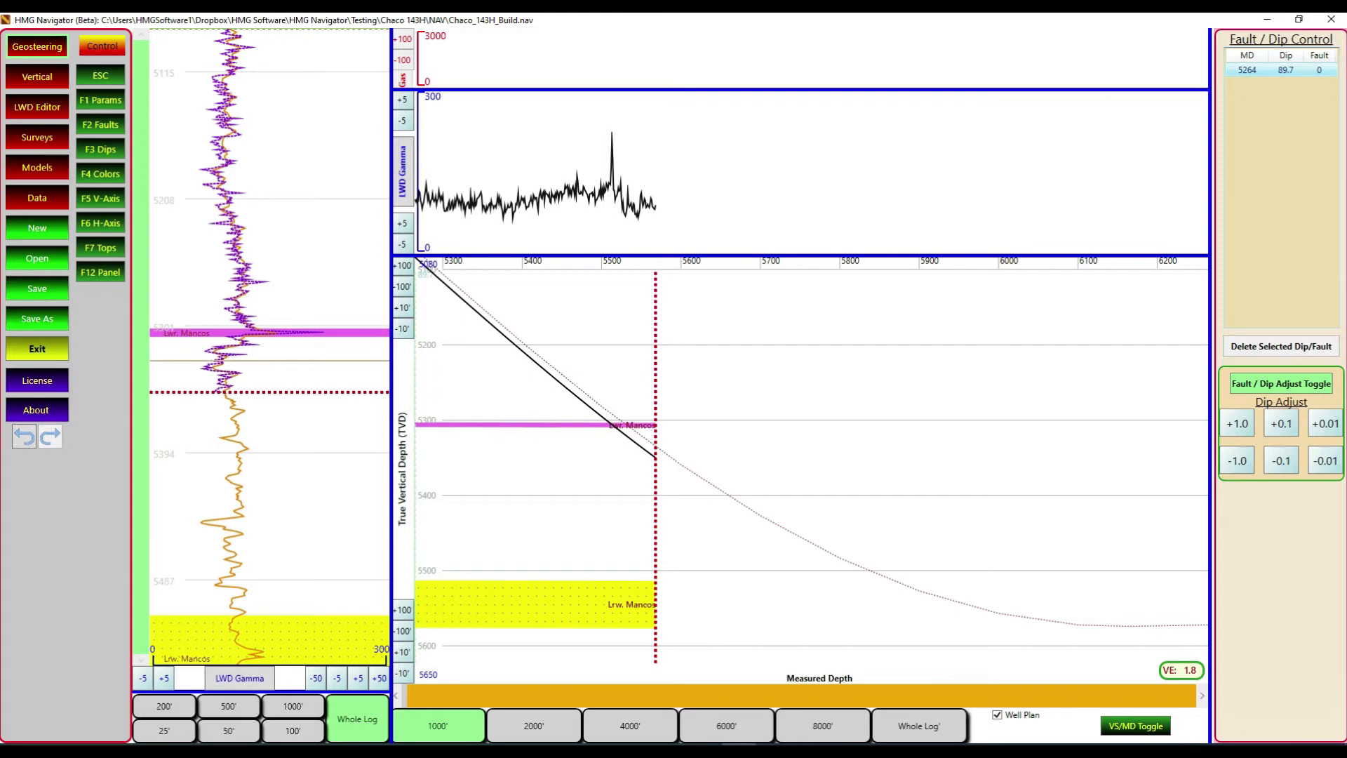
Try raising the MD 5264 segment's dip in seven 1.0 increments, bring it back down to 89.7, and release the segment.
left_click(1238, 424)
left_click(1238, 424)
left_click(1238, 424)
left_click(1238, 424)
left_click(1238, 424)
left_click(1238, 424)
left_click(1238, 425)
left_click(1238, 460)
left_click(1238, 460)
left_click(1238, 461)
left_click(1238, 460)
left_click(1238, 460)
left_click(1238, 460)
left_click(1239, 461)
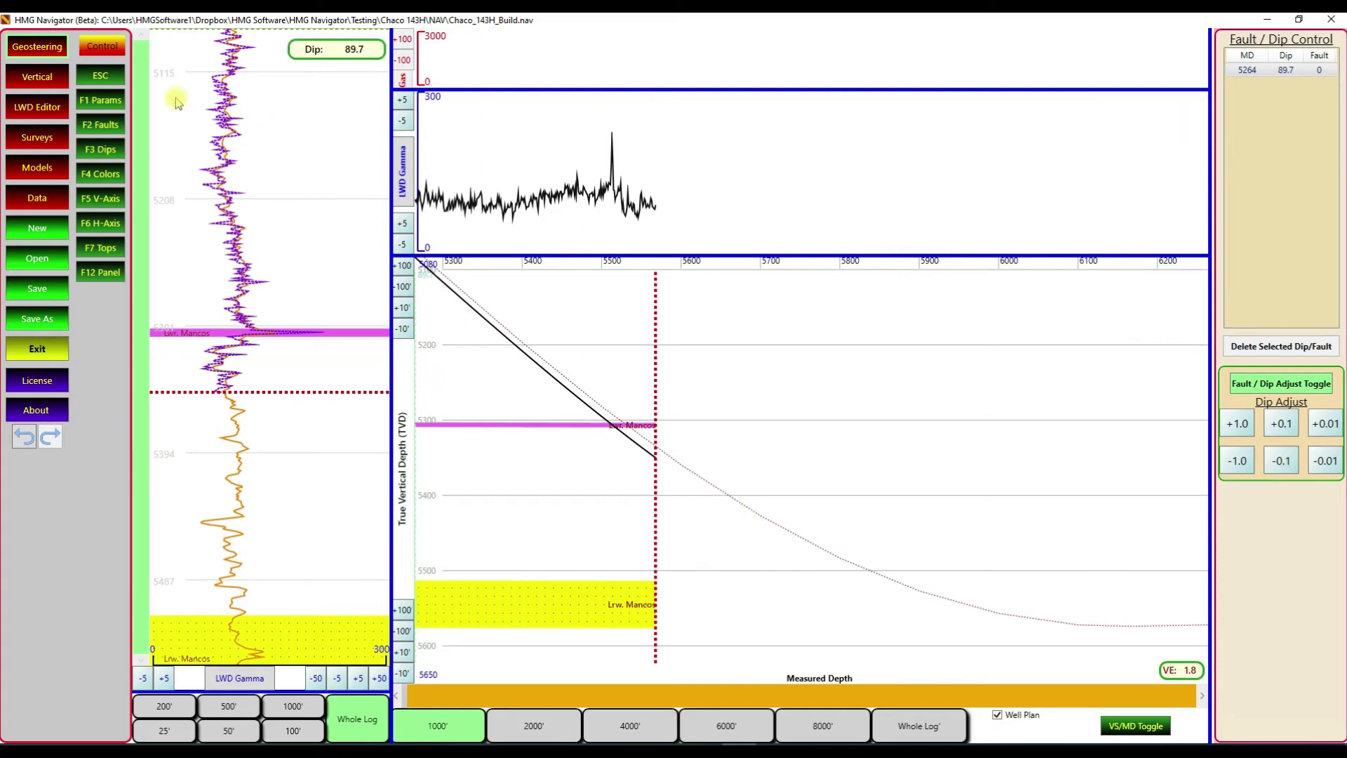
left_click(97, 74)
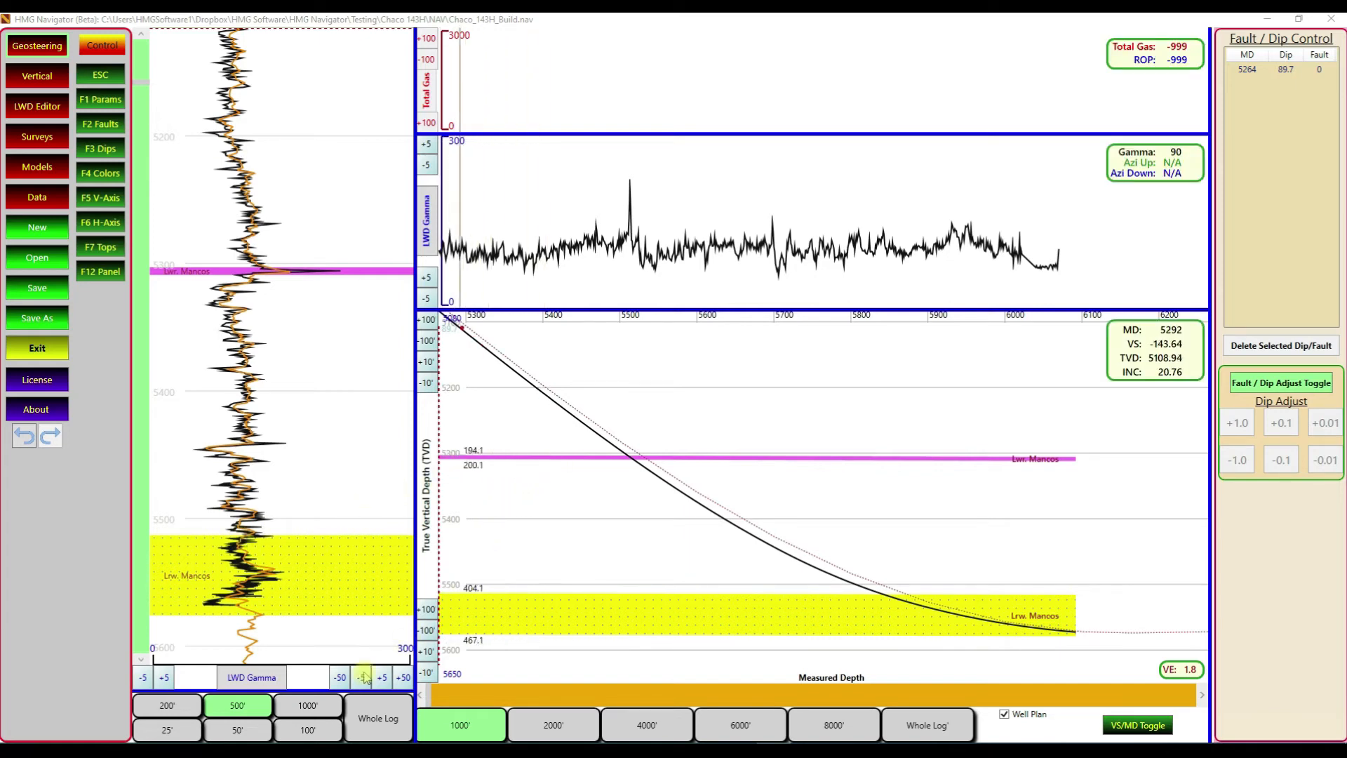
Show the vertical log at the 200' range, switch its scale control to State 43, and compare the gamma curves down to the target zone.
left_click(176, 710)
scroll(268, 422, "down", 5)
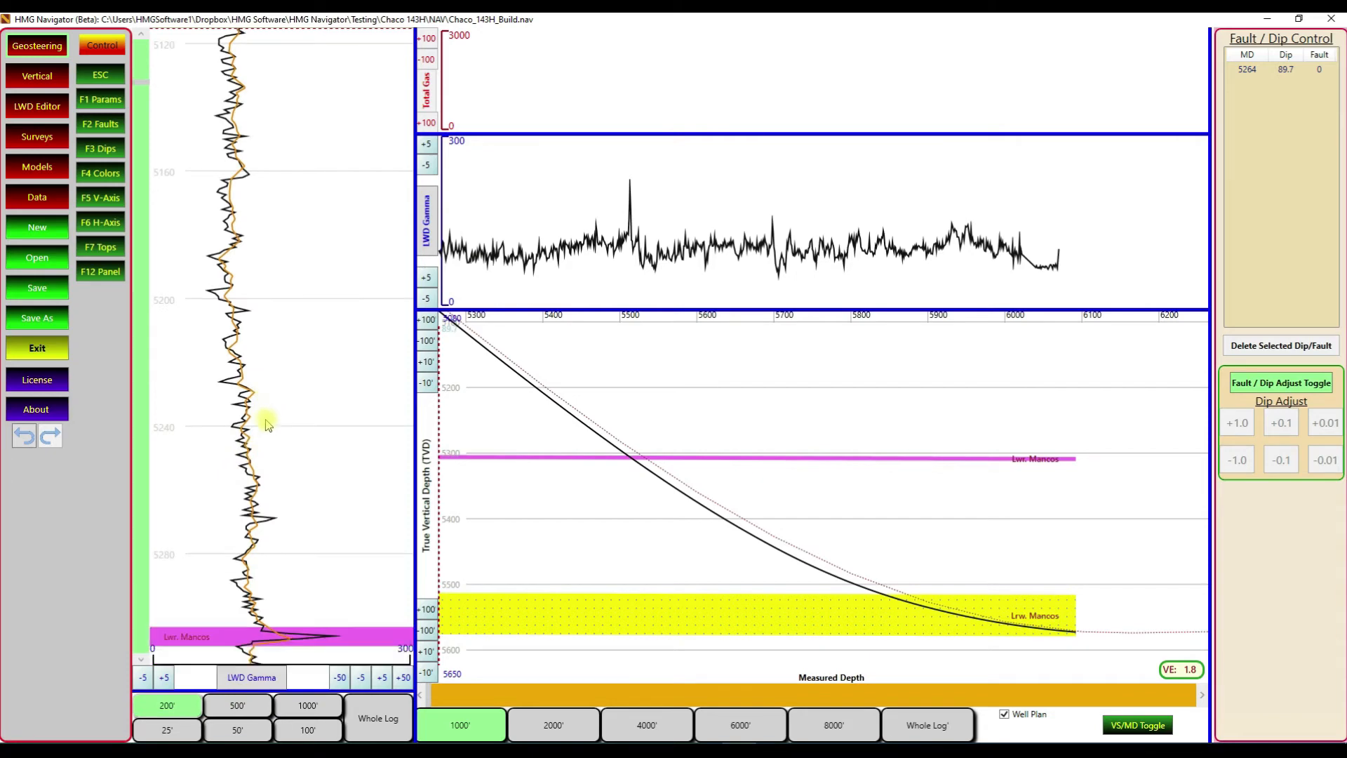
scroll(280, 441, "down", 4)
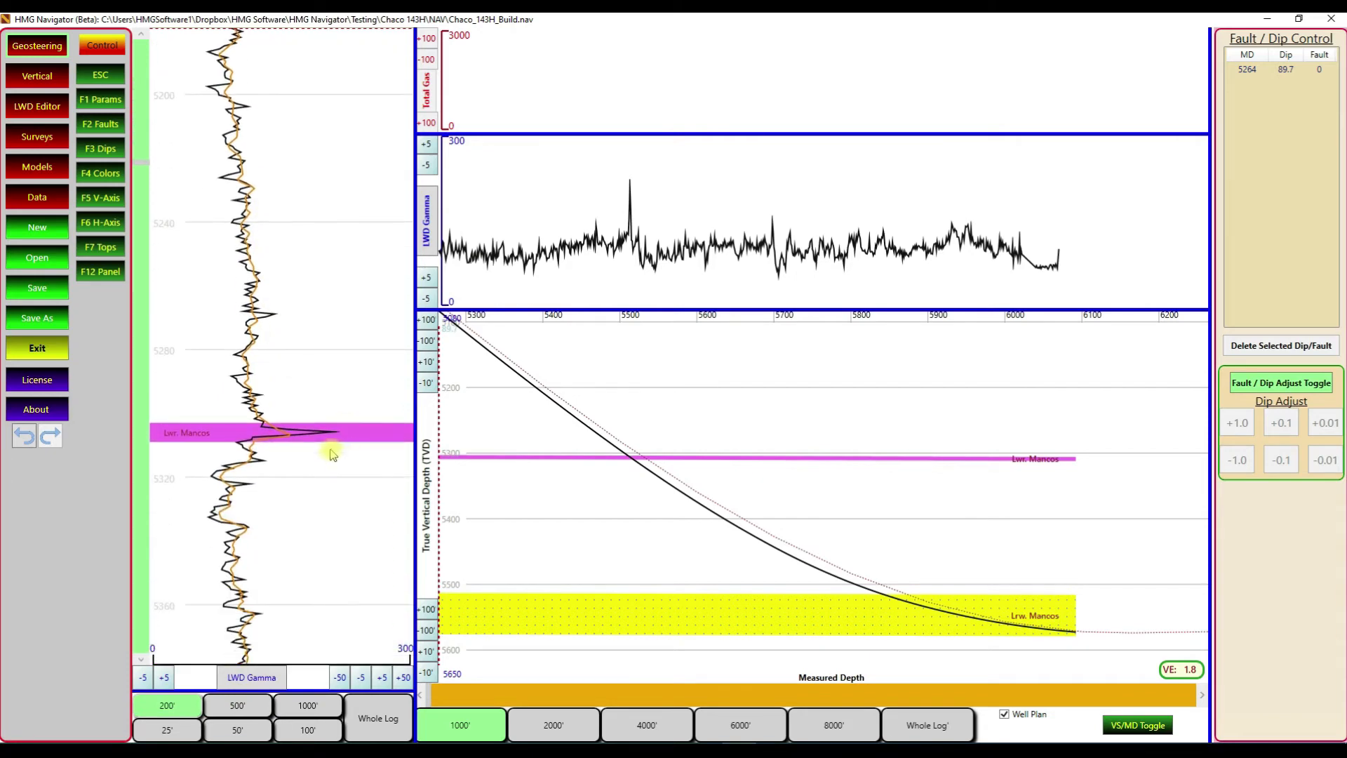
scroll(294, 444, "down", 4)
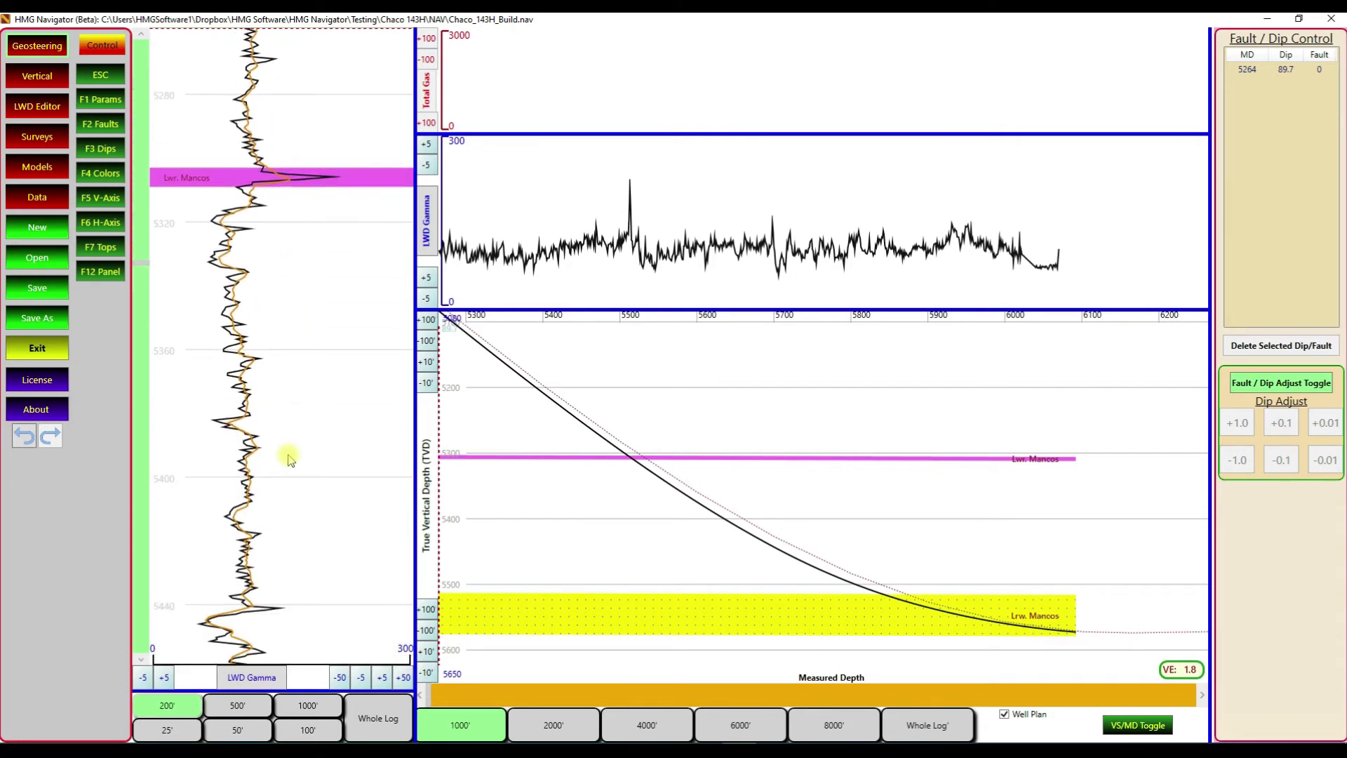
scroll(256, 459, "down", 2)
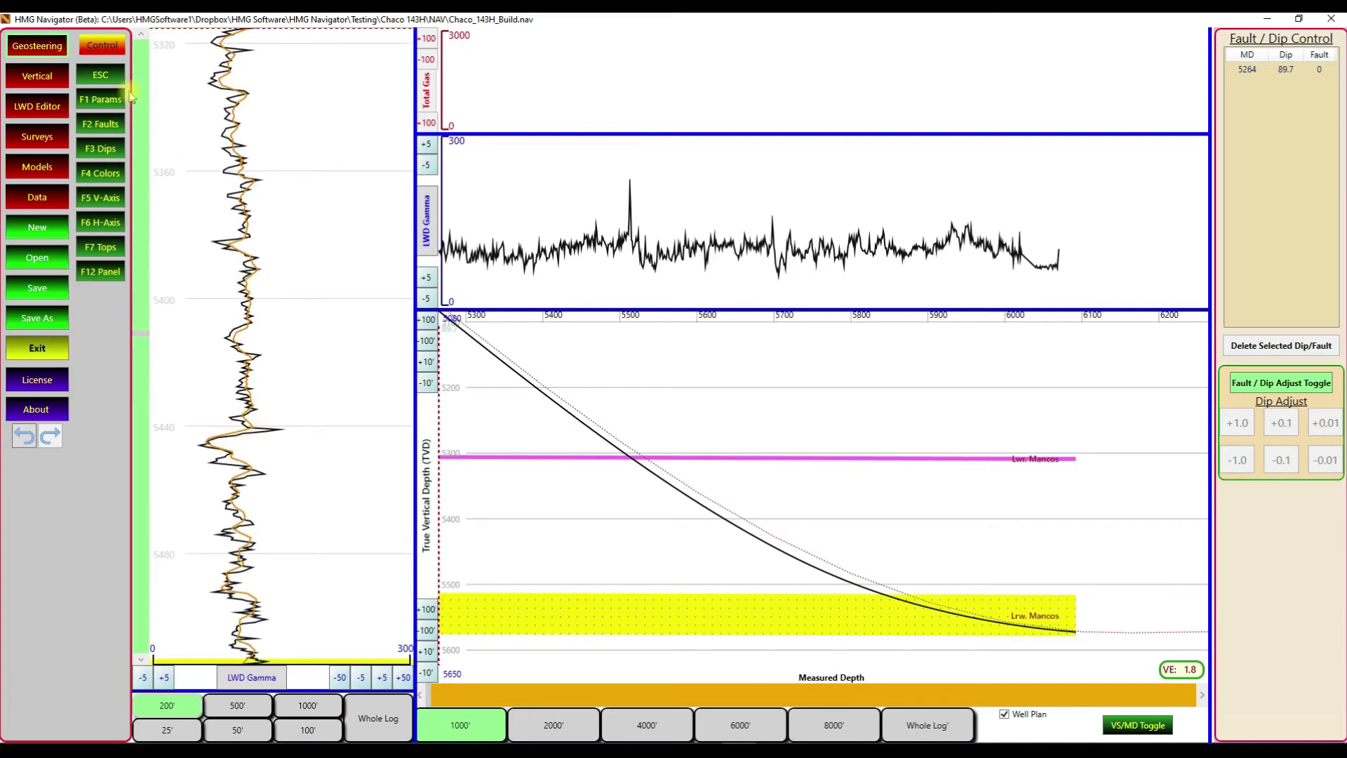
left_click(259, 679)
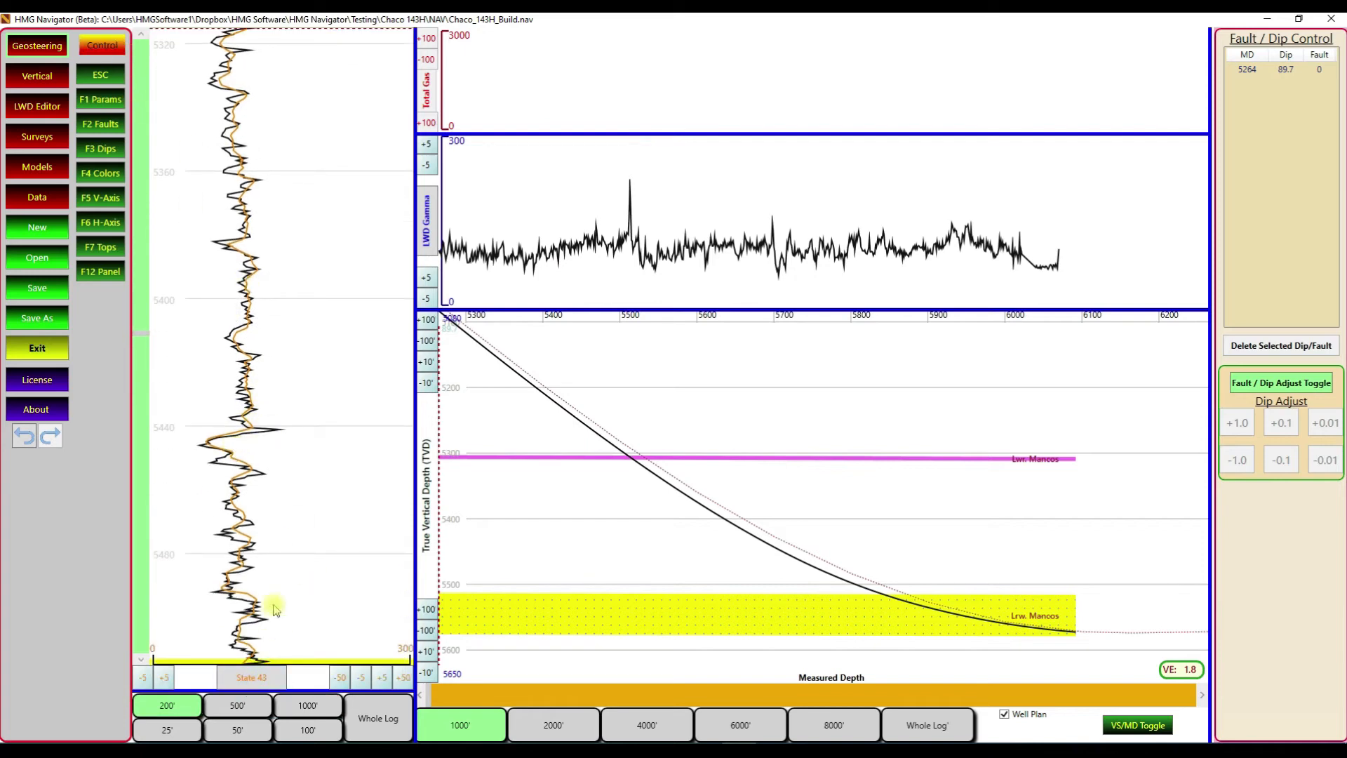
scroll(259, 465, "down", 2)
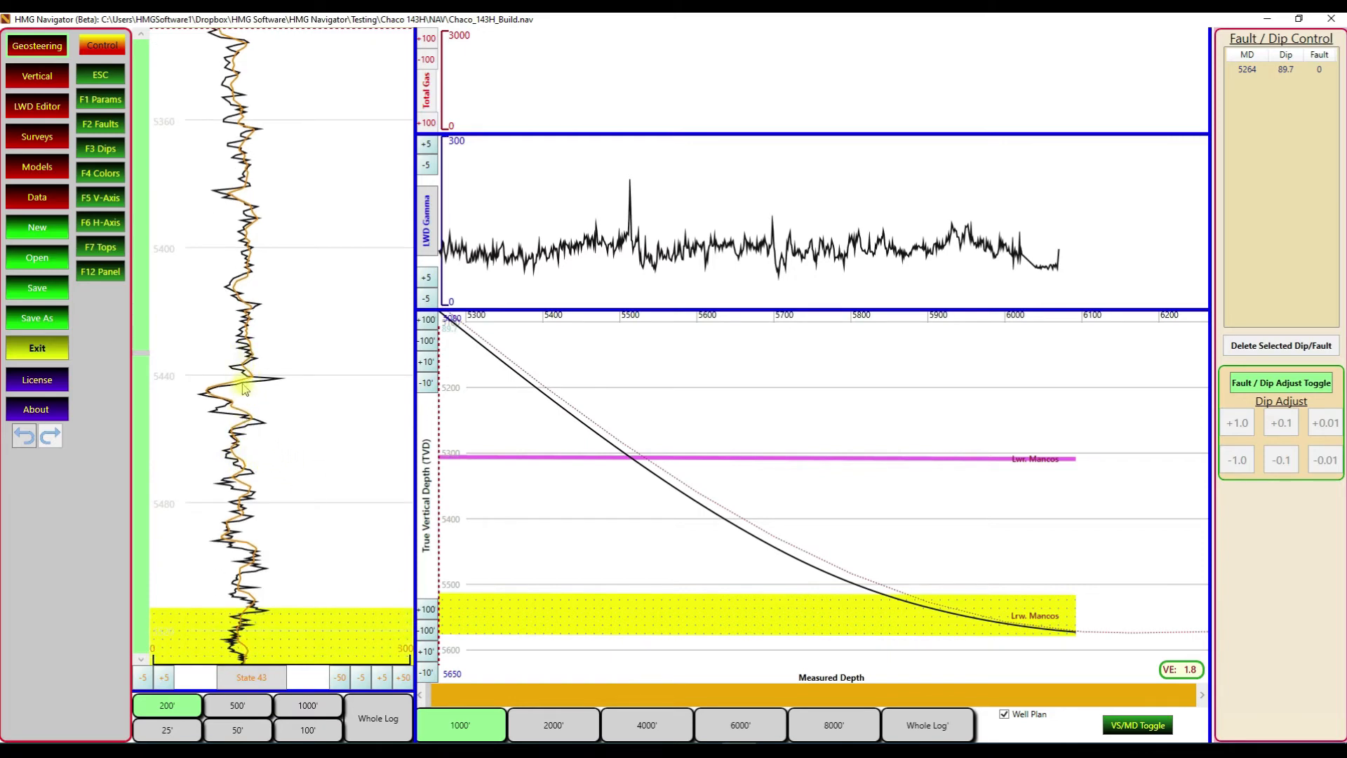
Add a dip point at MD 5692 on the well path and set the MD 5264 segment's dip to 90.
left_click(768, 569)
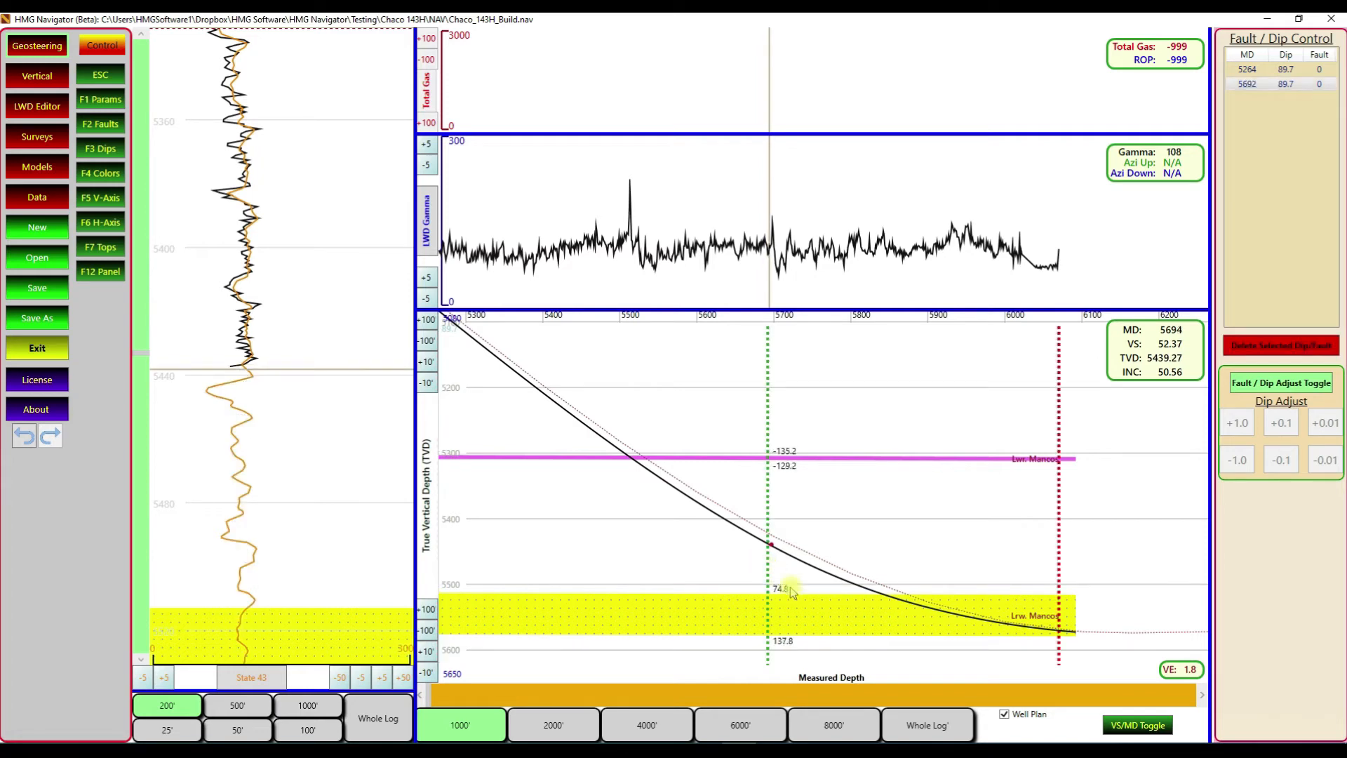
left_click(1273, 70)
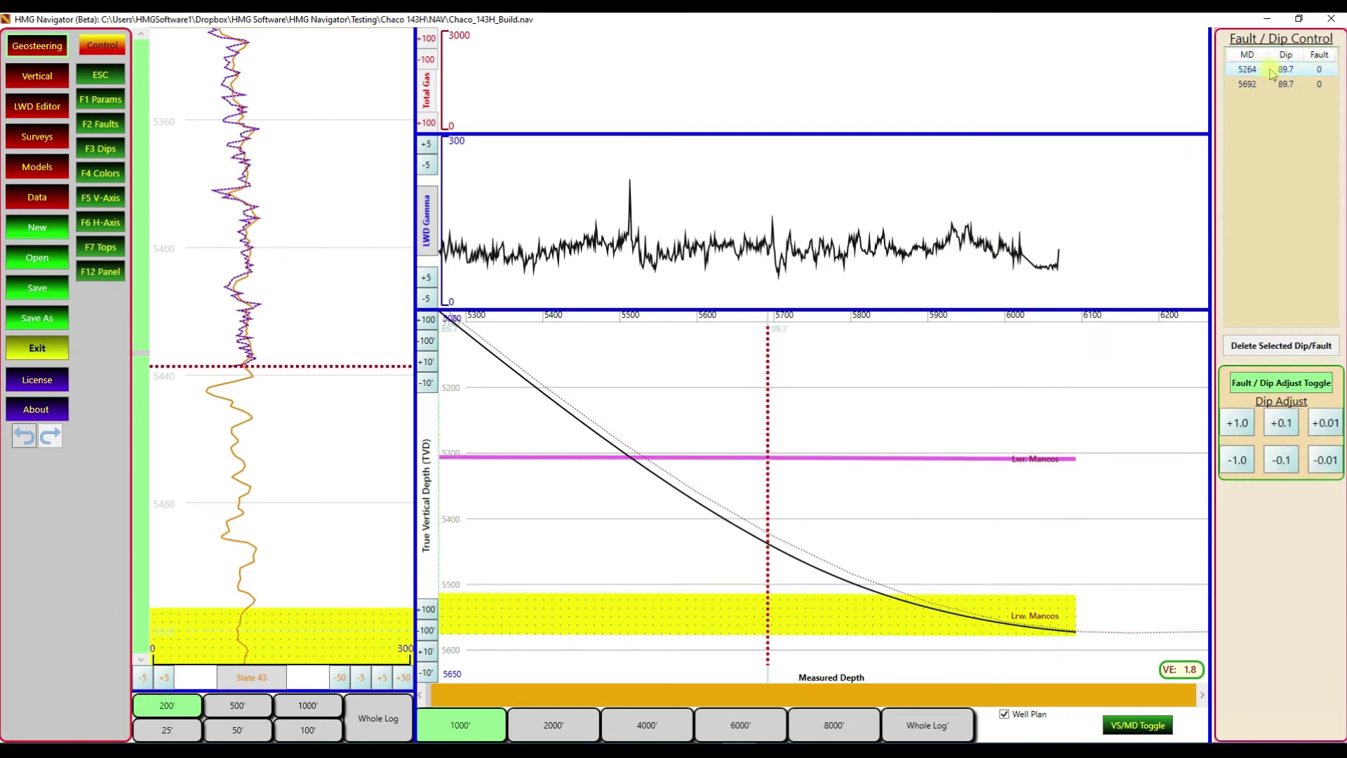
left_click(264, 365)
left_click_drag(263, 369, 259, 373)
Set the MD 5692 segment's dip to 88.6 by matching its gamma to the State 43 curve around the target zone.
left_click(1273, 84)
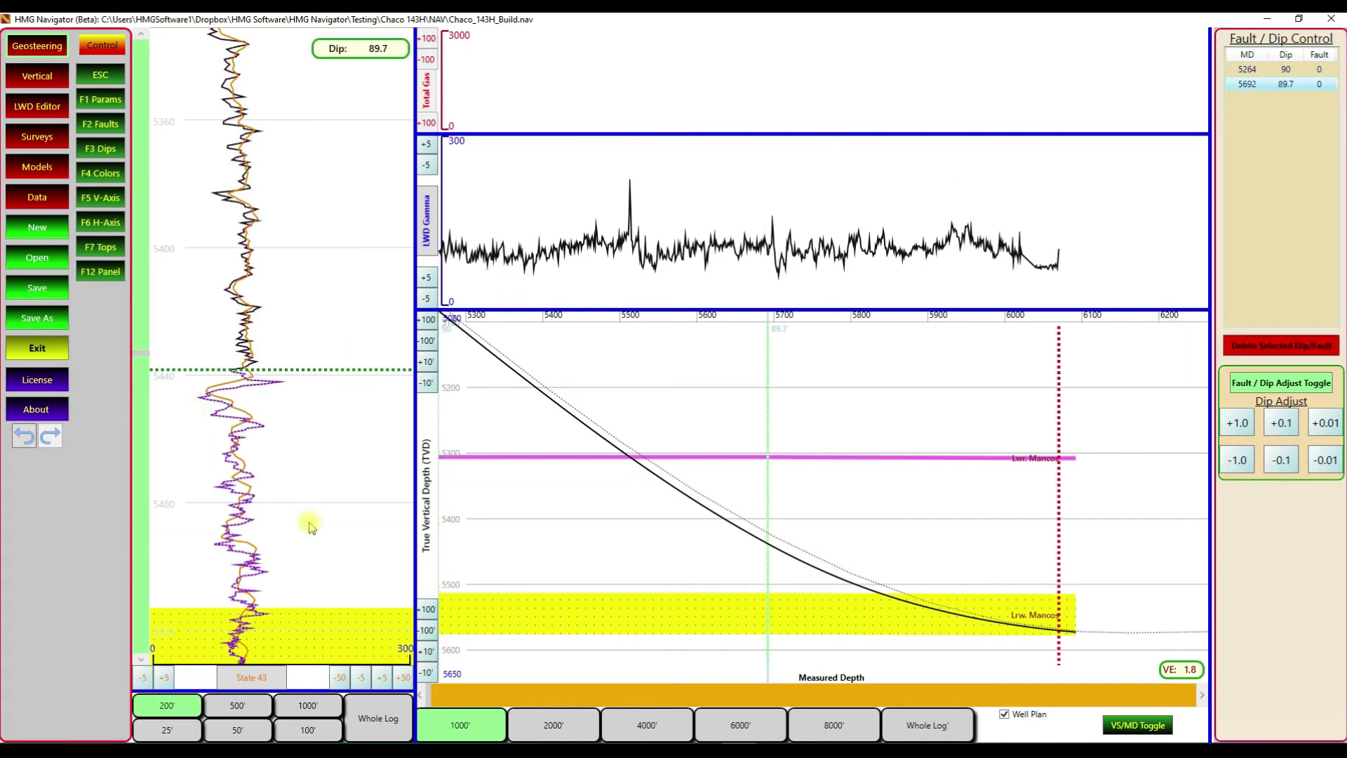
scroll(293, 518, "down", 6)
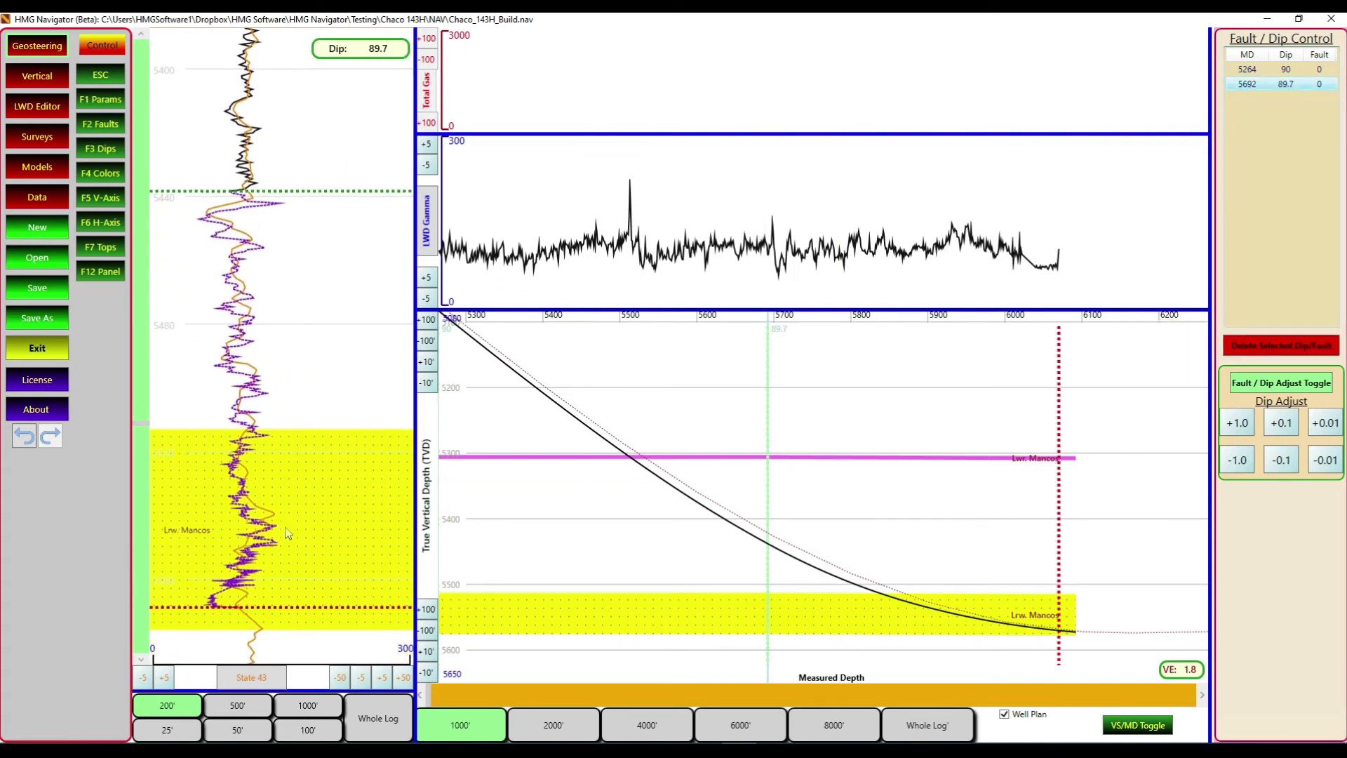
left_click_drag(251, 561, 249, 538)
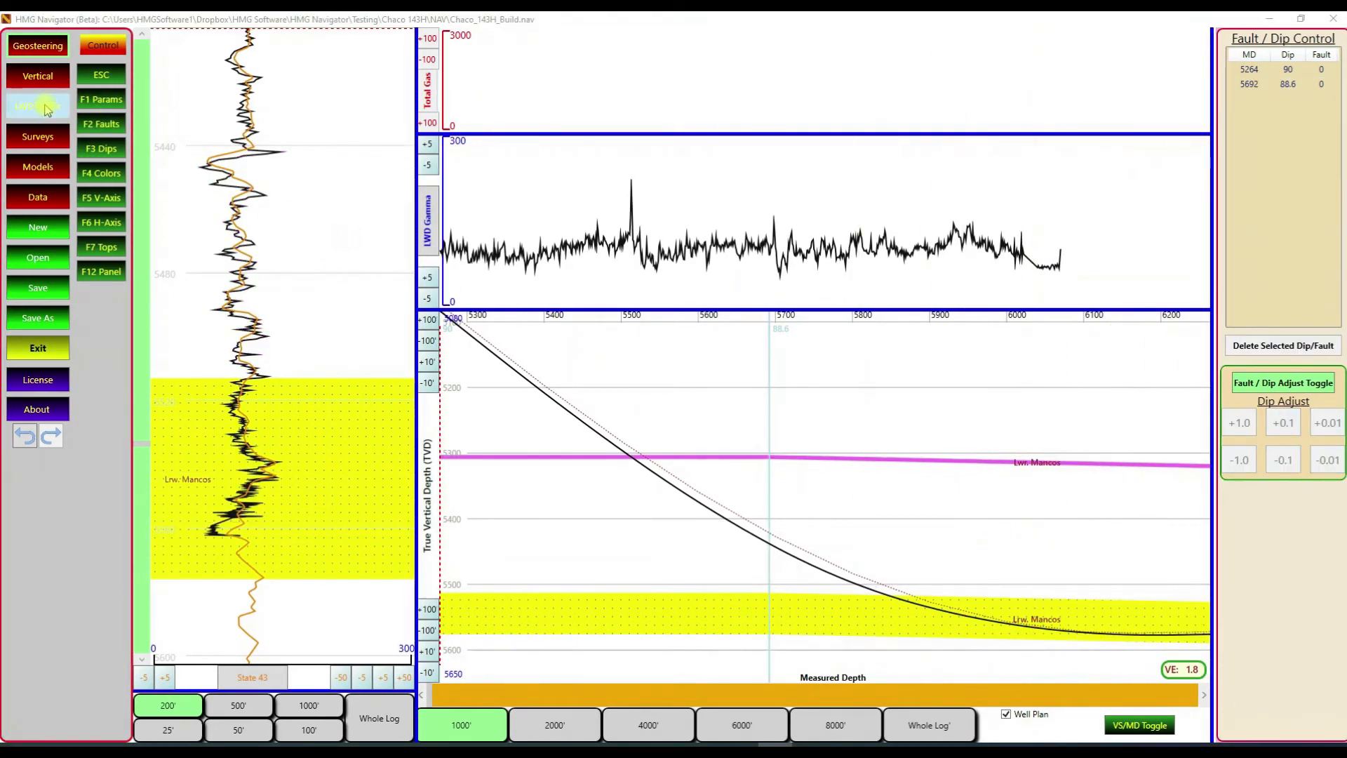
Start an LWD file import in the LWD Editor and browse to the Data (las) folder of Chaco 143H.
left_click(46, 109)
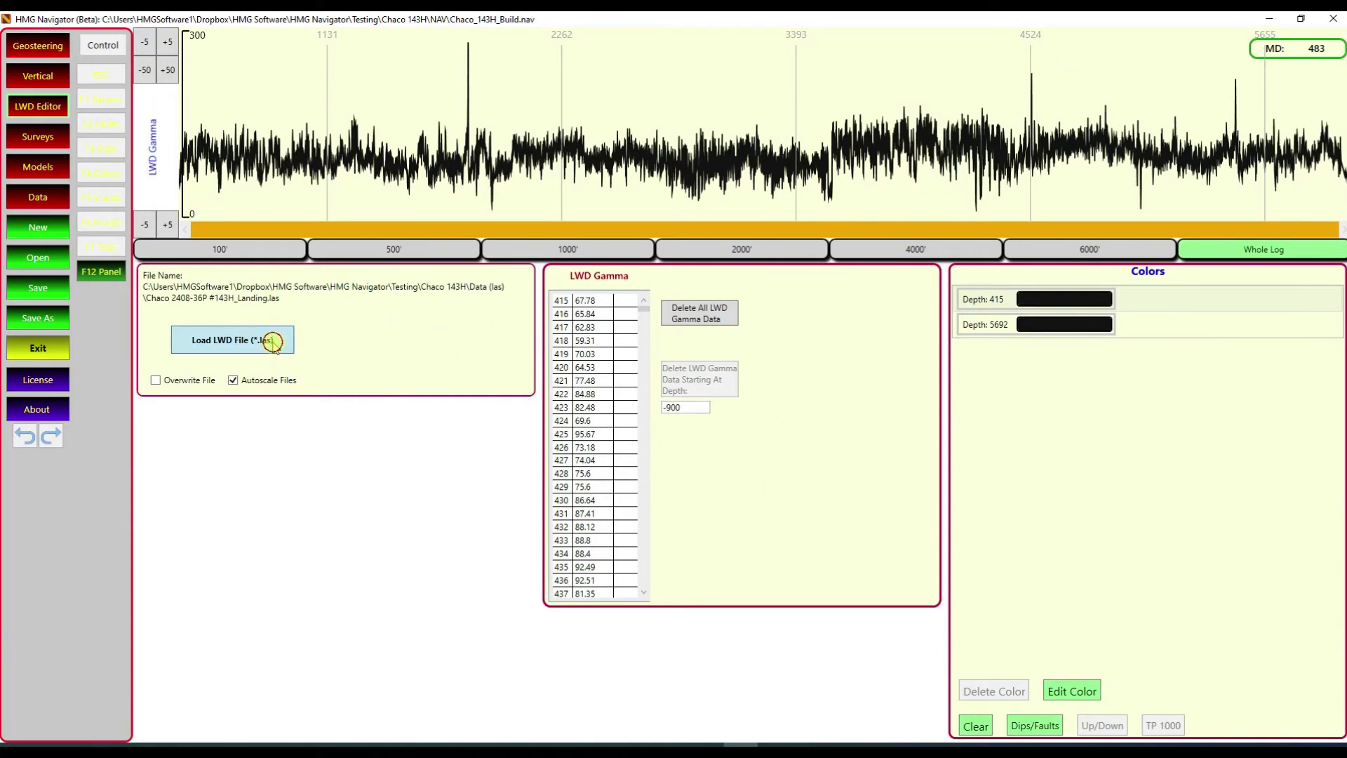
left_click(273, 341)
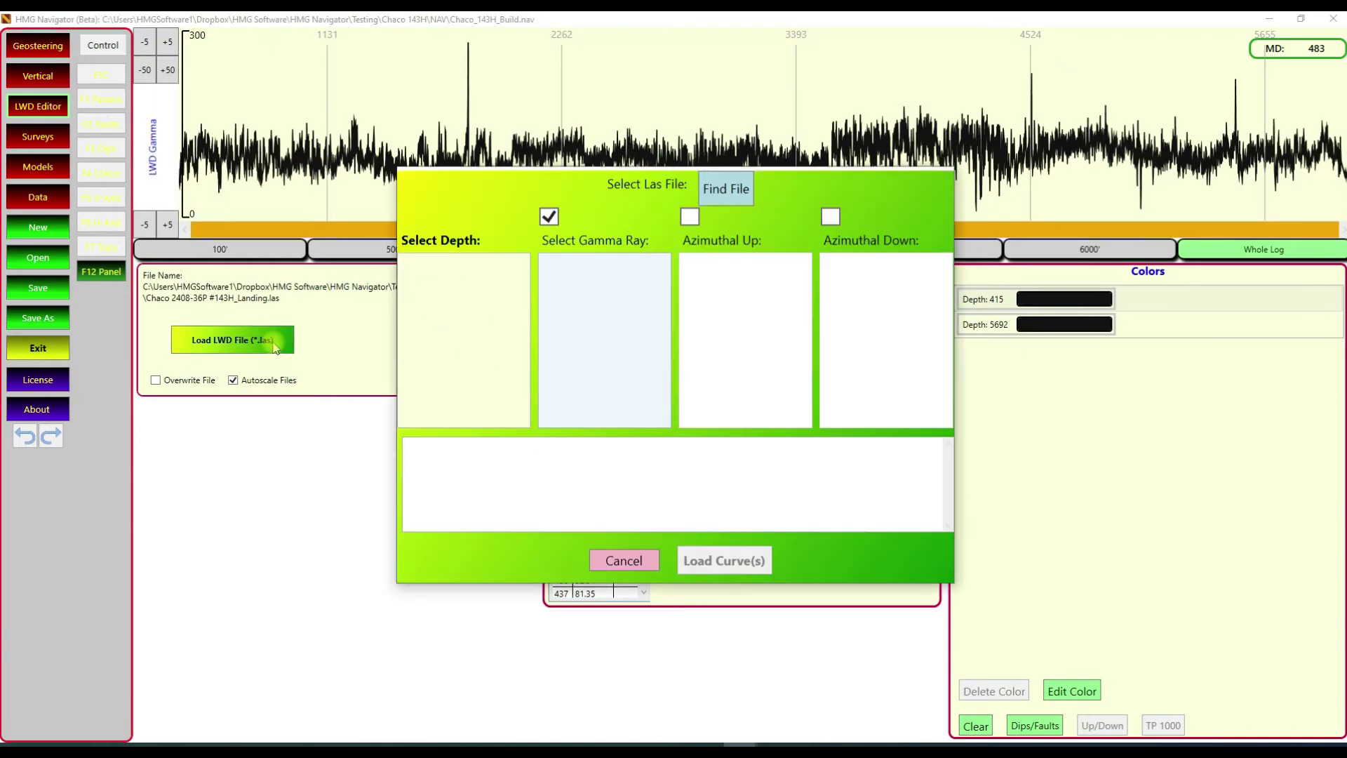
left_click(738, 197)
left_click(769, 207)
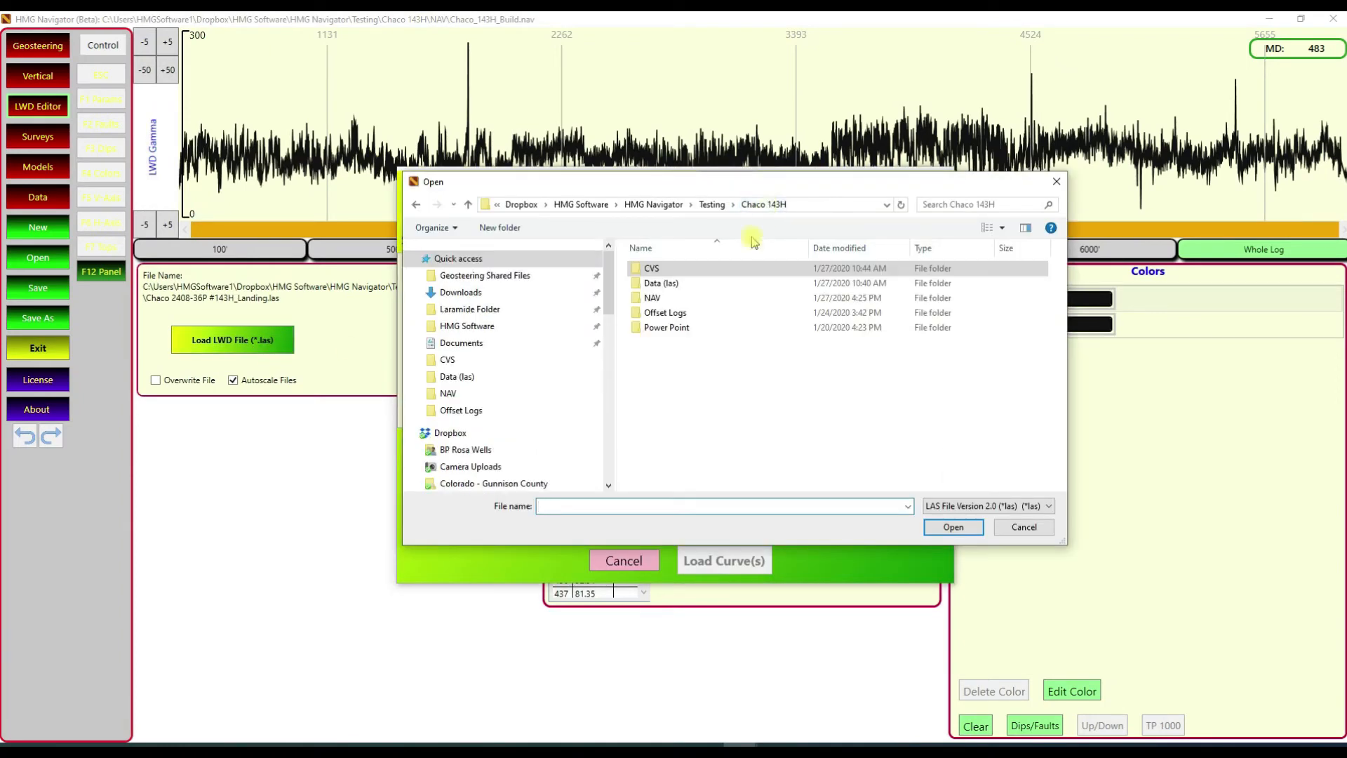
left_click(666, 283)
double_click(666, 284)
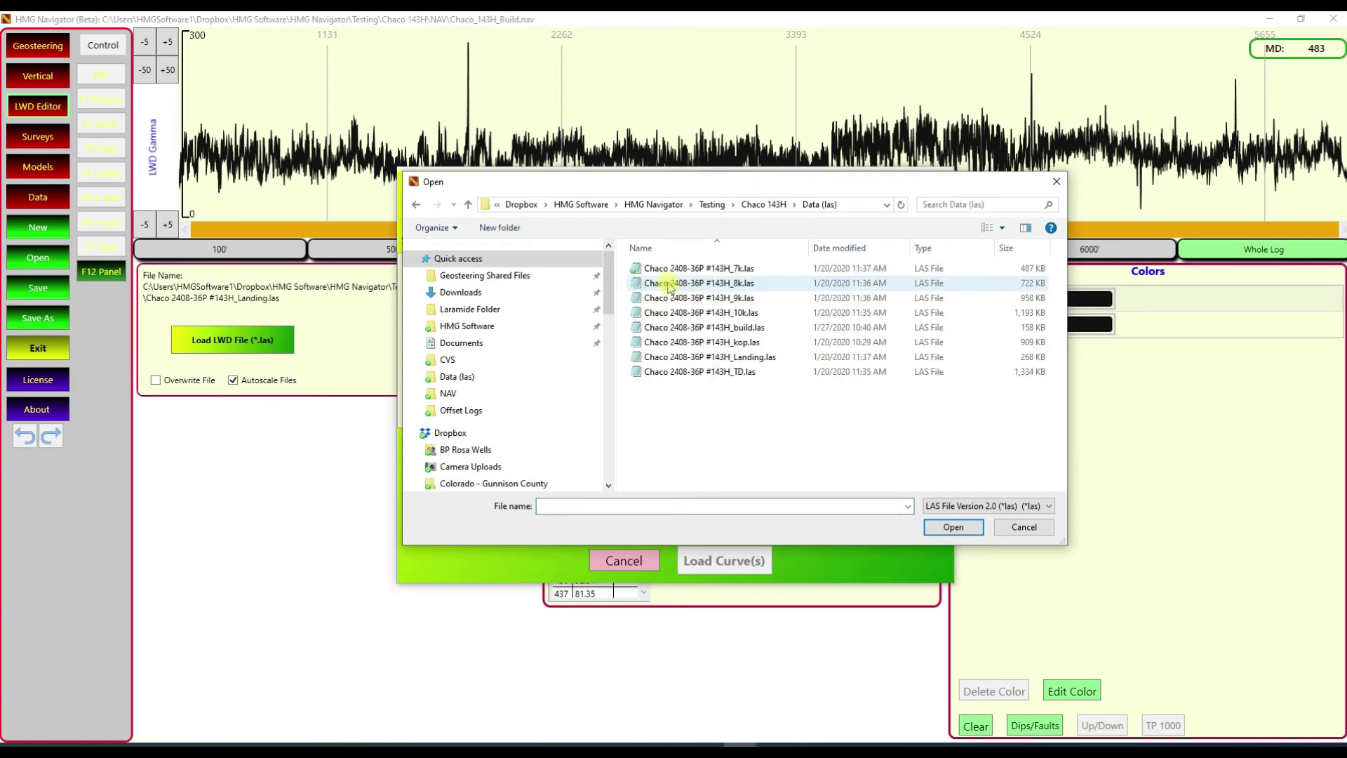
Load the Gamma curve from Chaco 2408-36P #143H_TD.las and clear the extra LWD color segment.
left_click(712, 357)
left_click(698, 372)
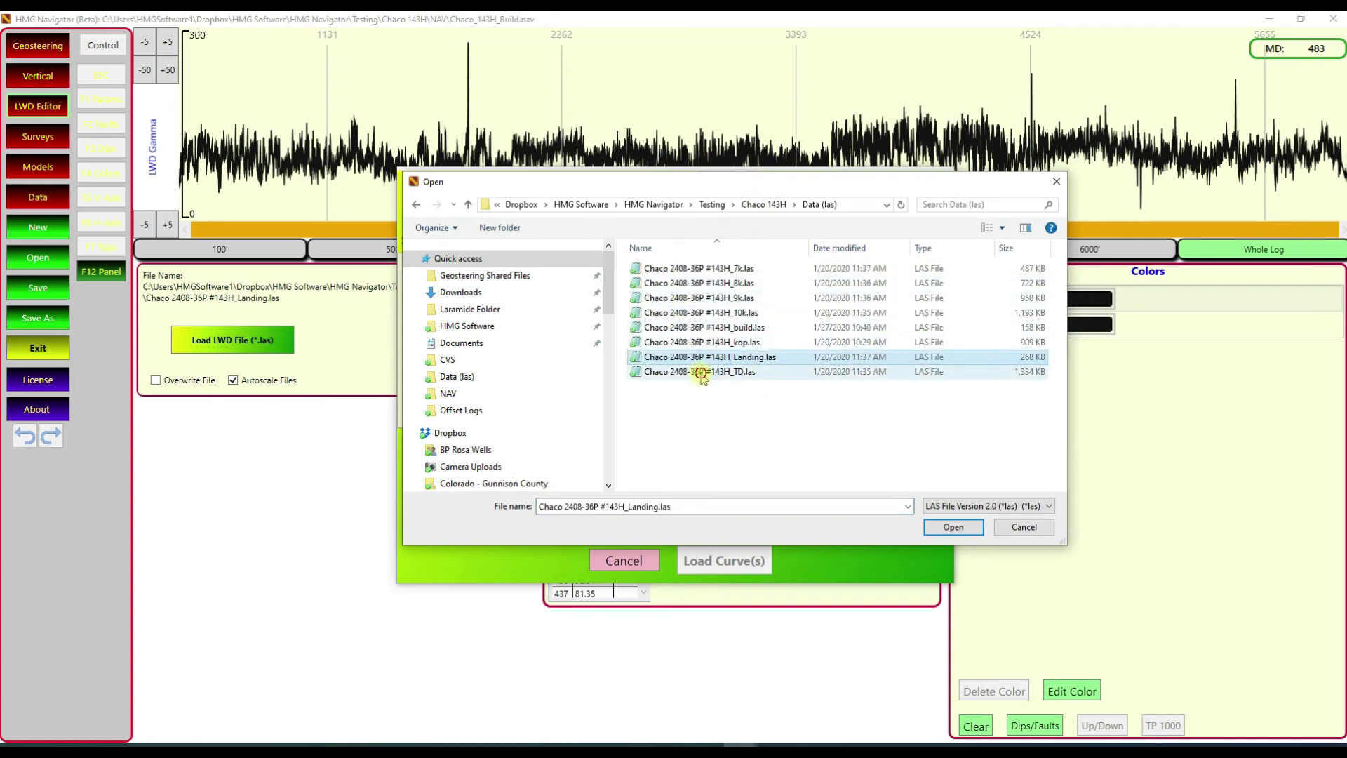
left_click(952, 526)
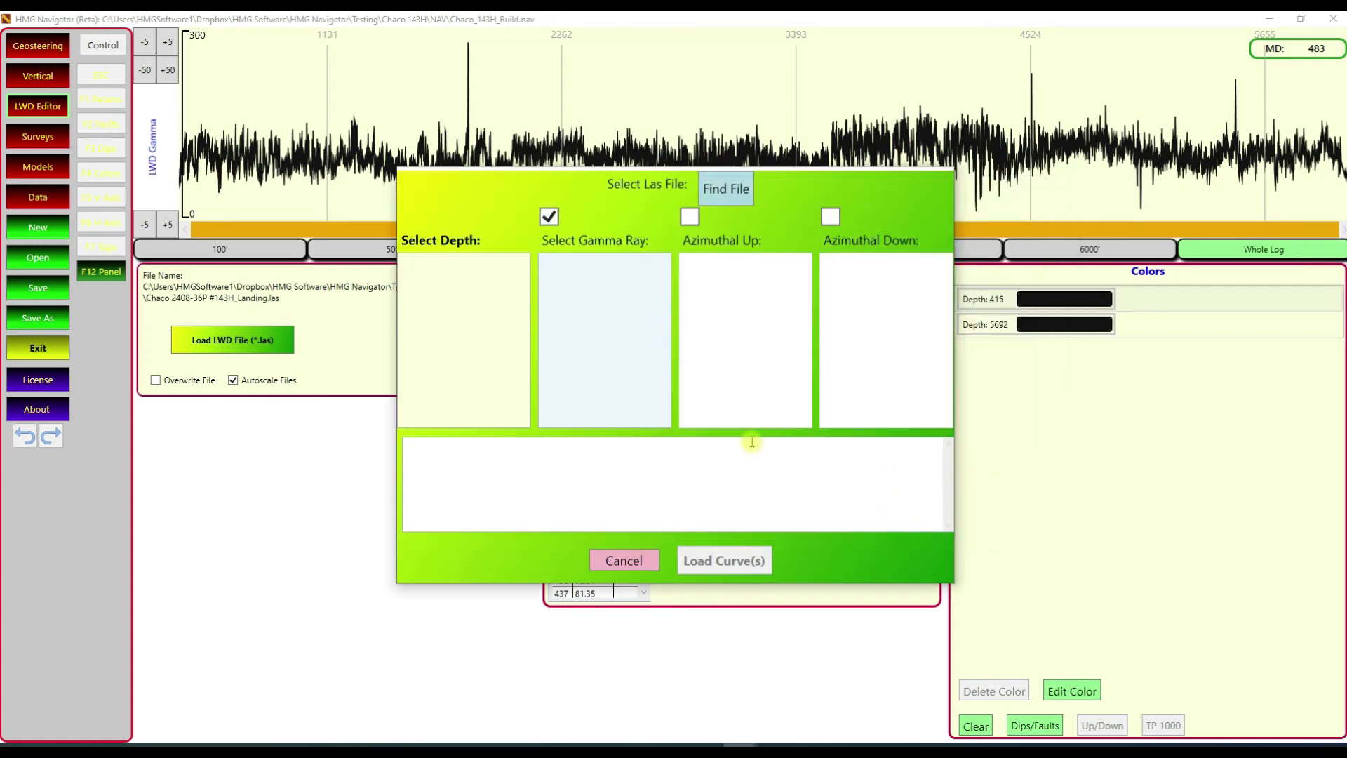
left_click(572, 391)
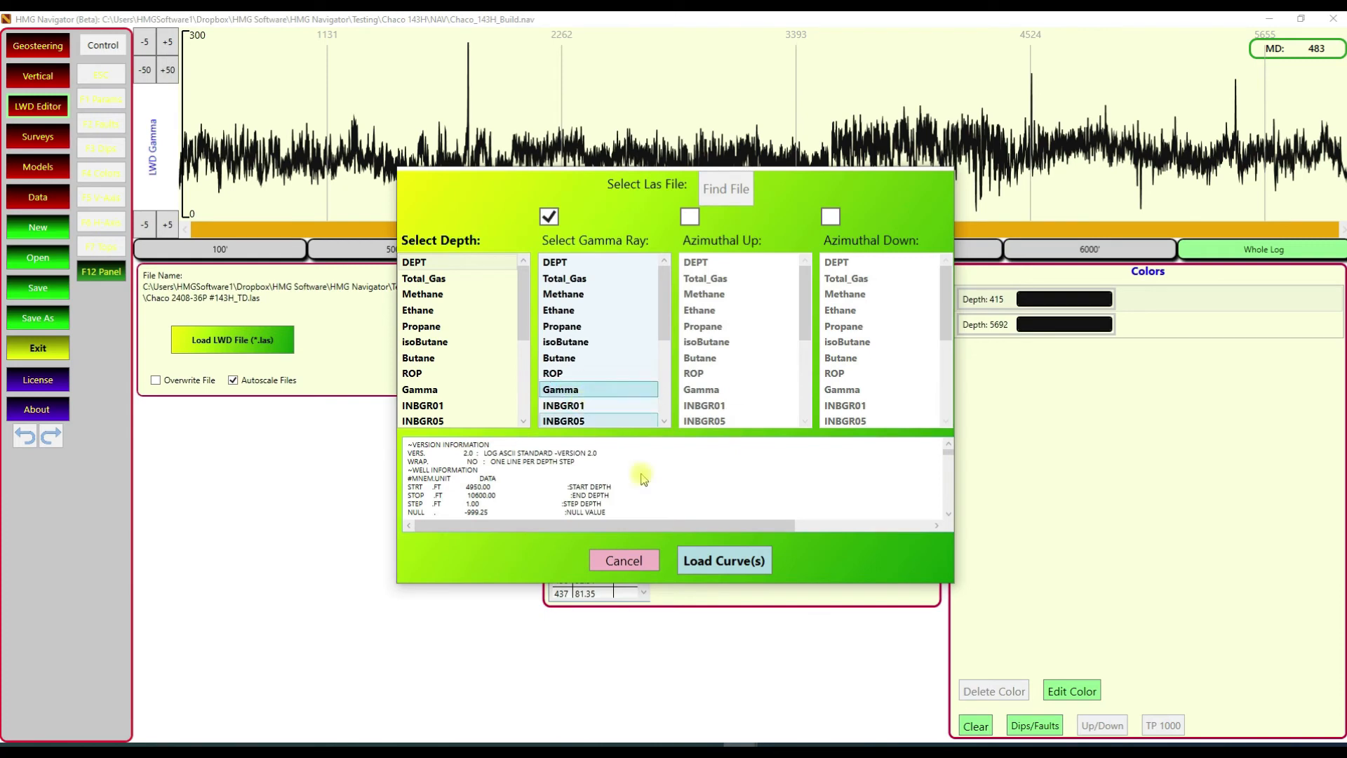
left_click(714, 561)
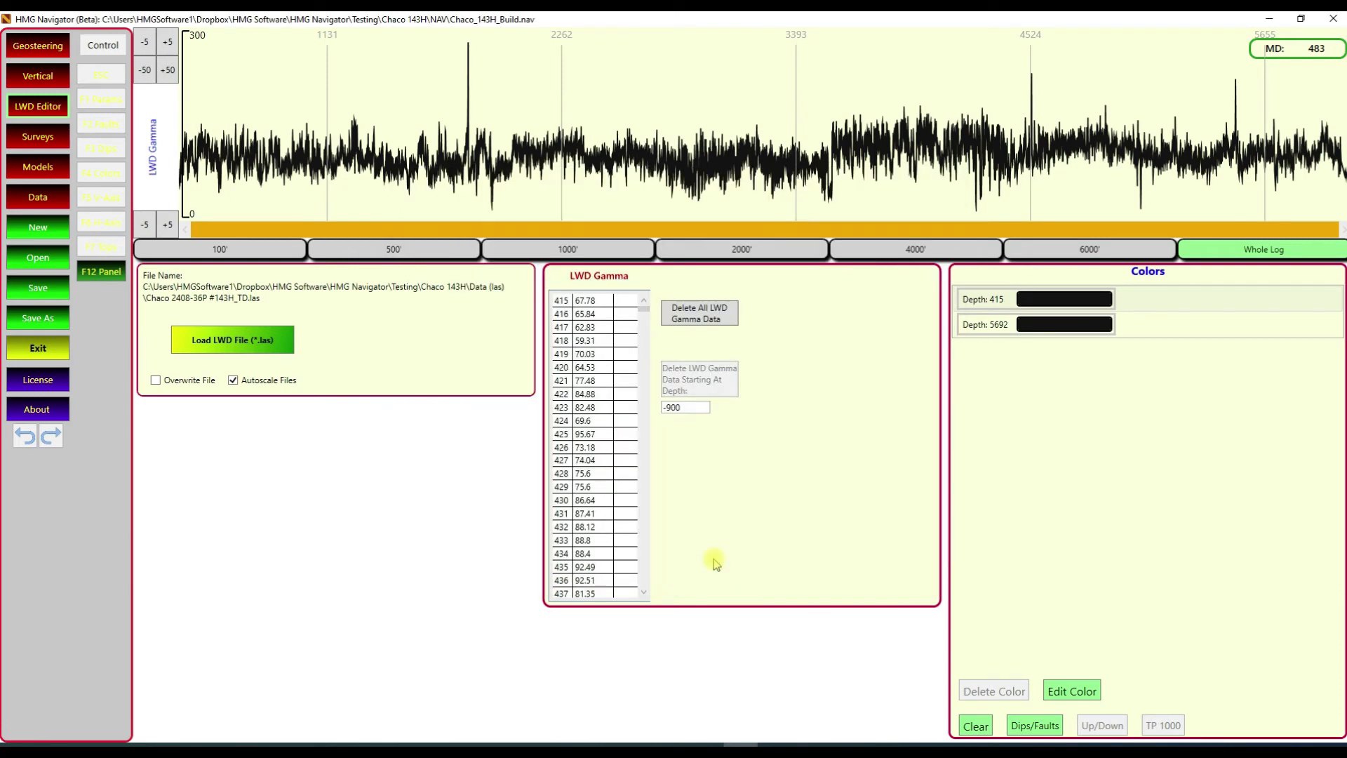
left_click(980, 726)
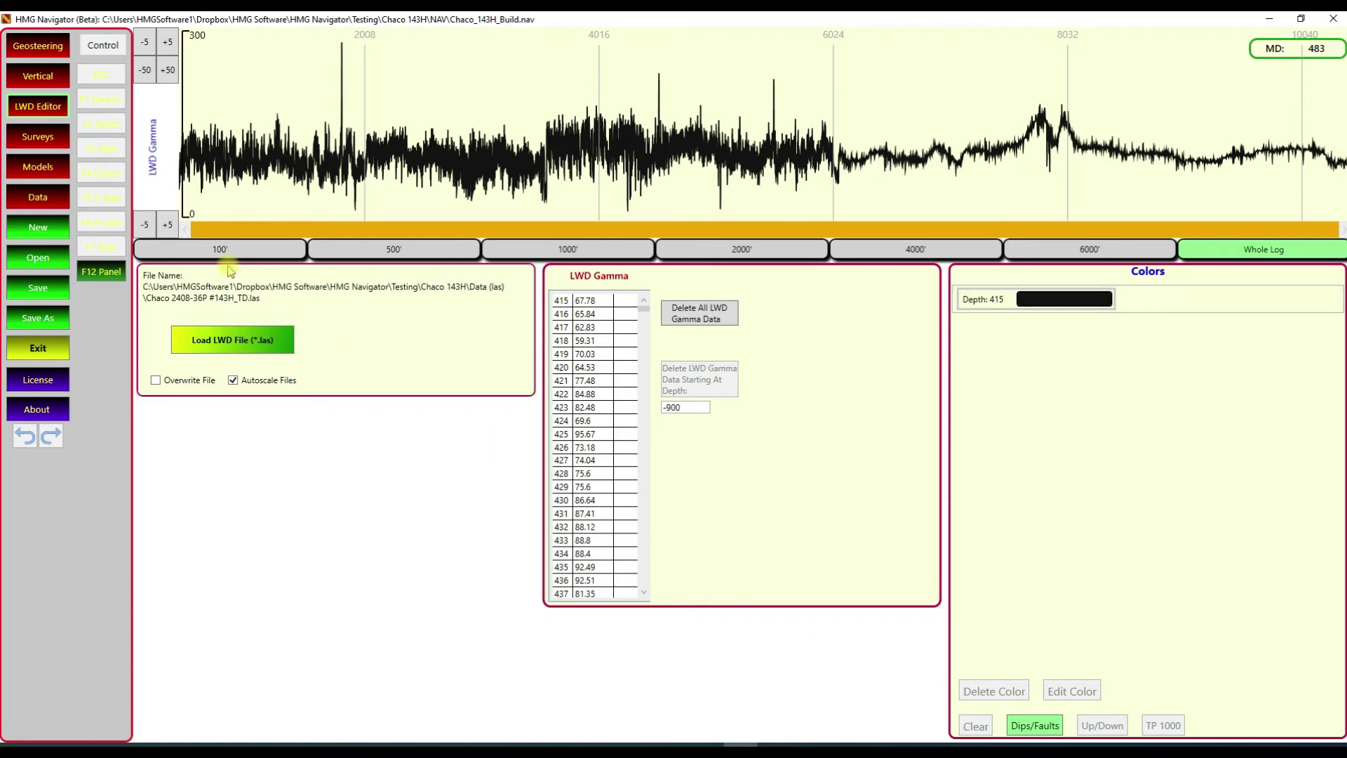
Show the geosteering cross-section at the 2000' range and add a dip point at MD 6179 near the landing.
left_click(33, 43)
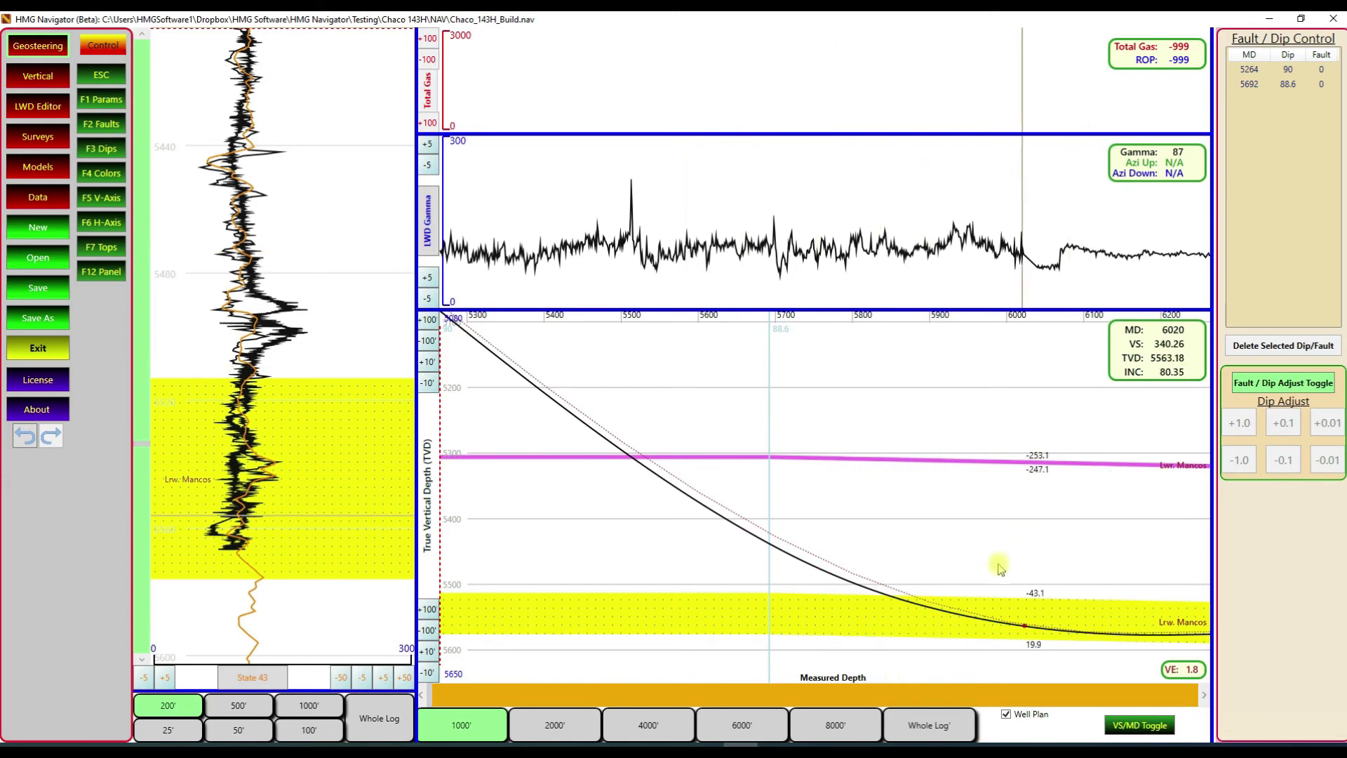
left_click(553, 723)
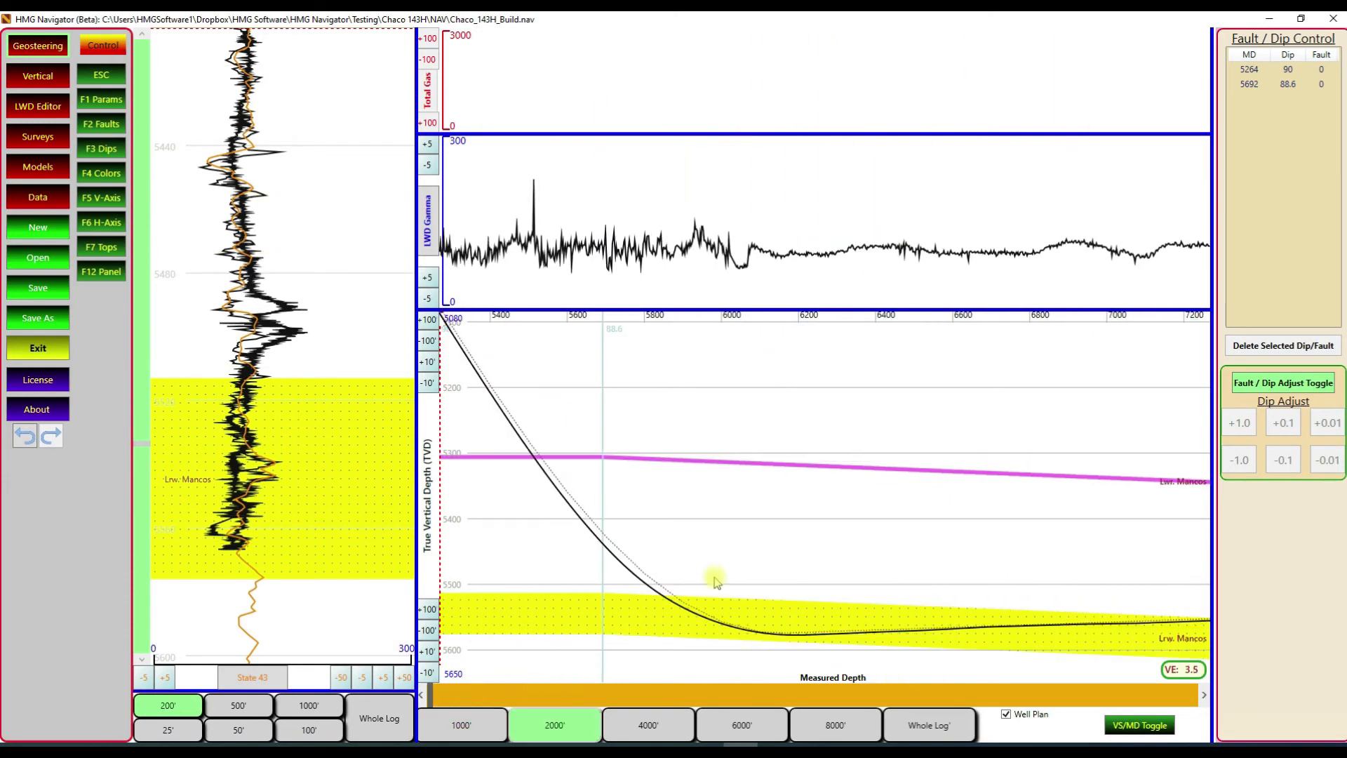
scroll(715, 576, "down", 2)
scroll(714, 578, "up", 3)
scroll(660, 563, "down", 2)
scroll(631, 590, "down", 2)
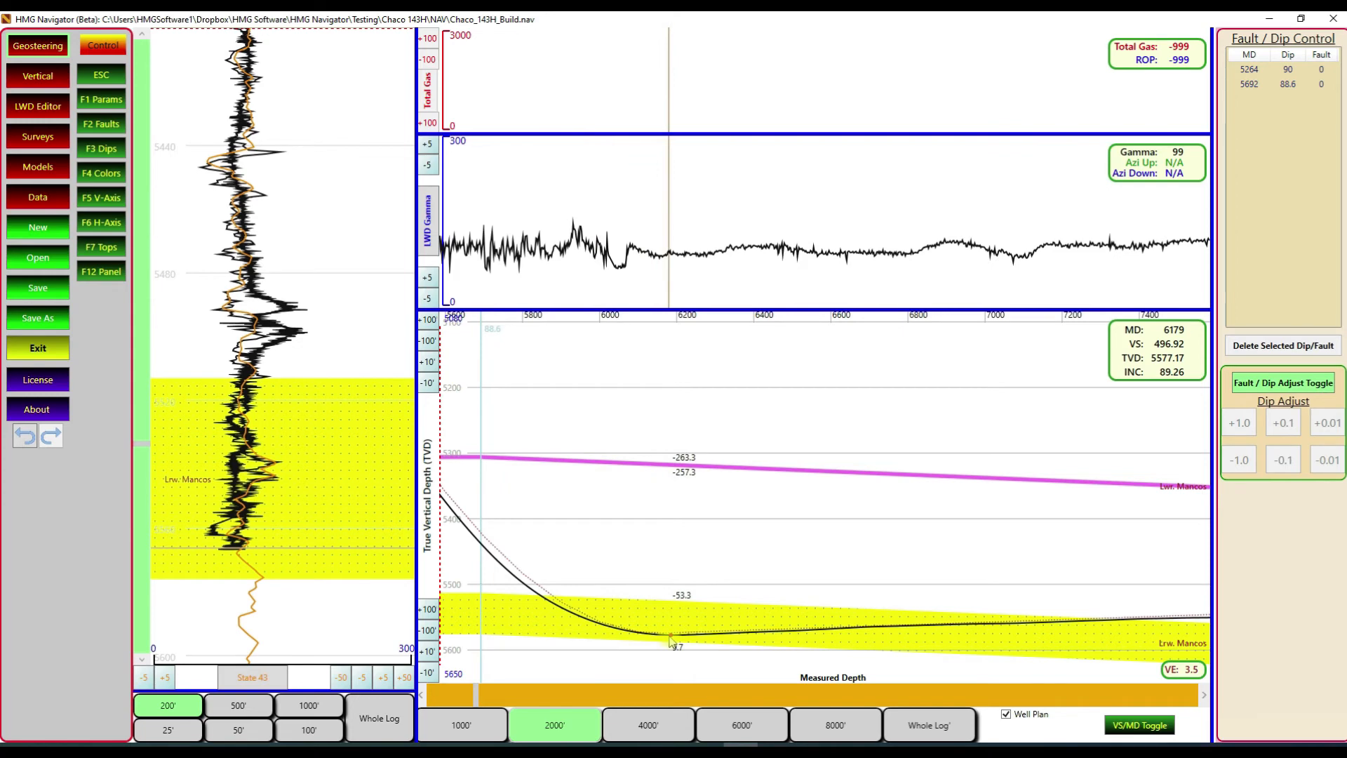
left_click(669, 640)
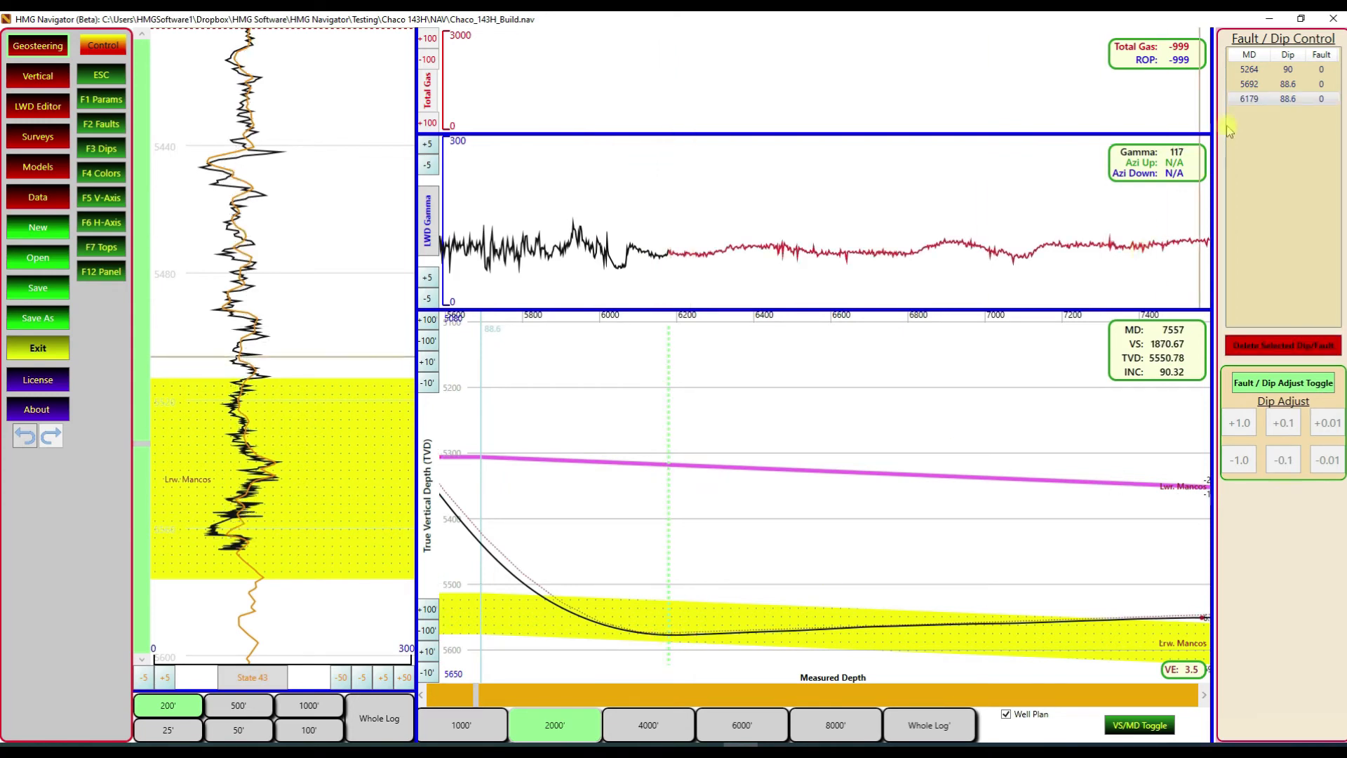
Add a dip point at MD 6740 in the lateral and adjust the MD 6179 segment's dip to 89.5.
left_click(1249, 84)
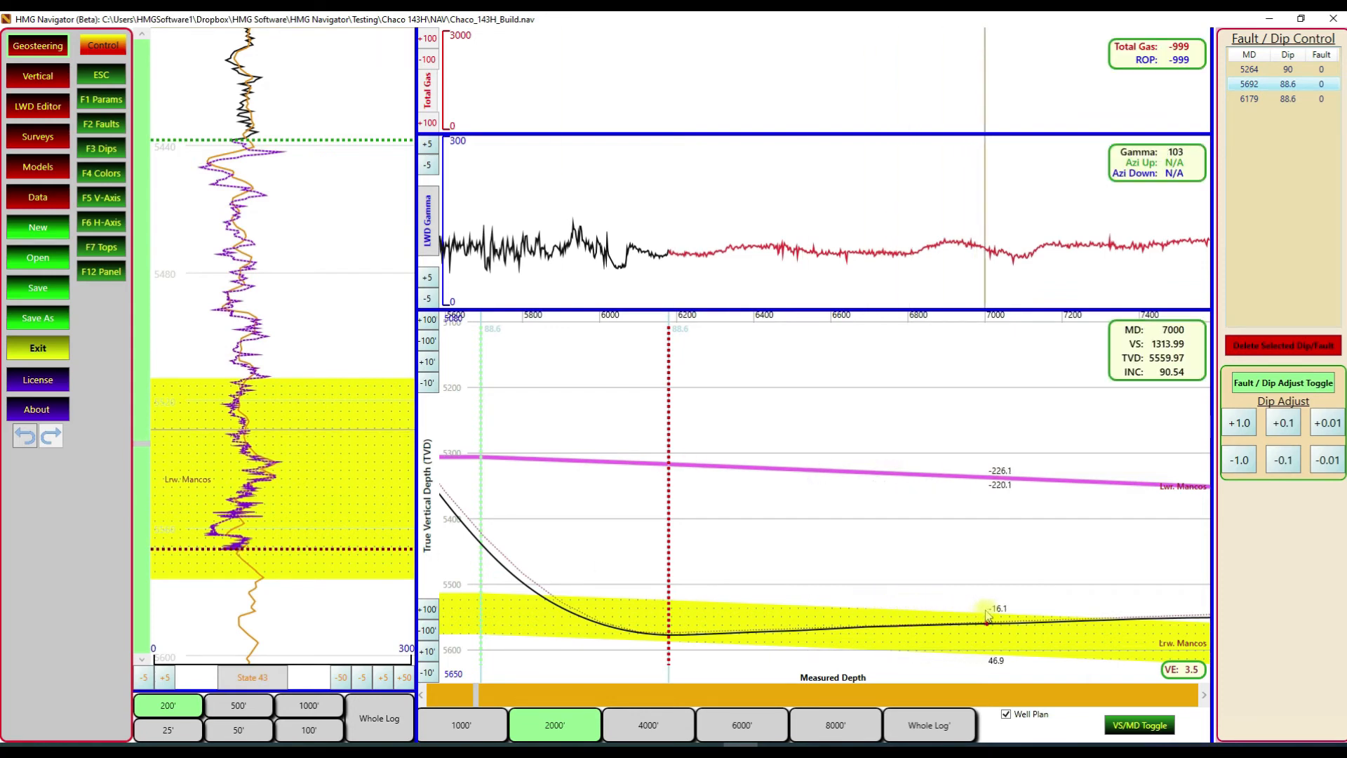
left_click(886, 597)
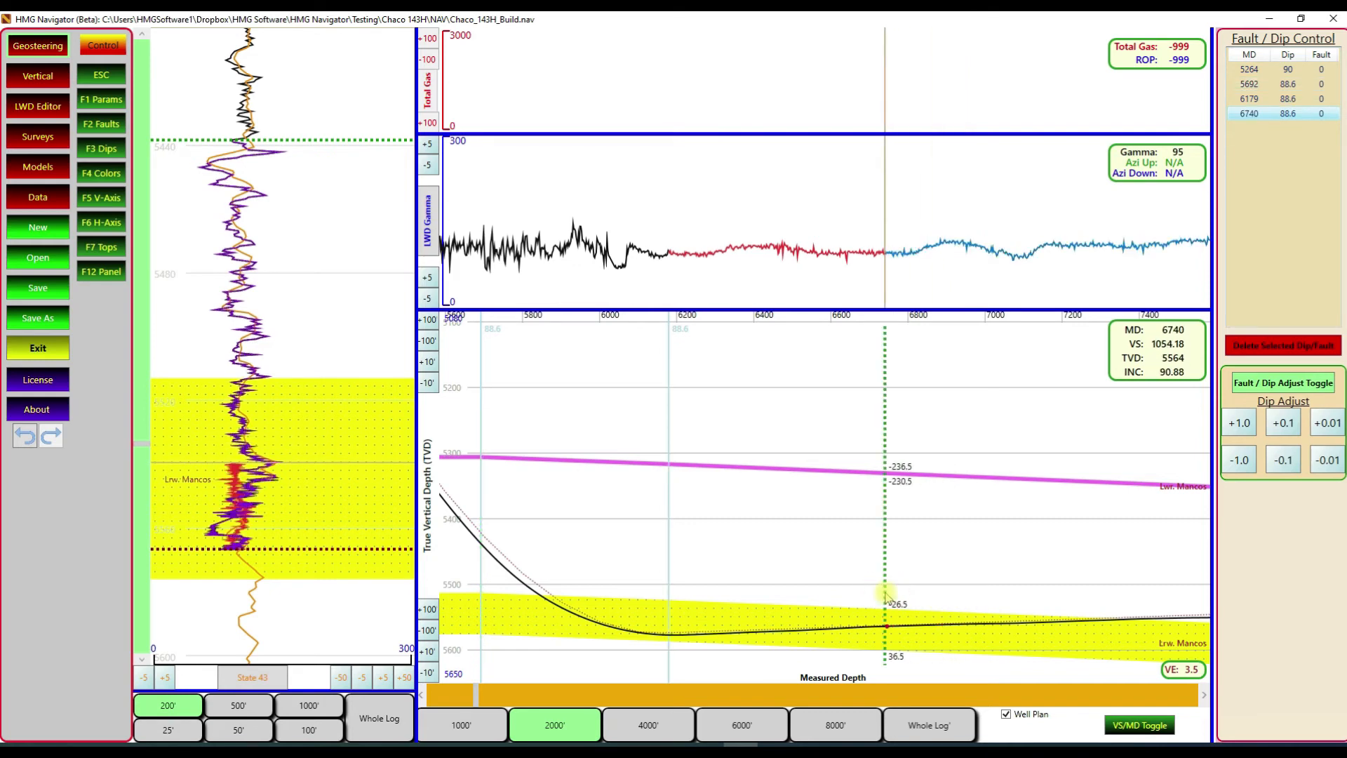
left_click(1263, 103)
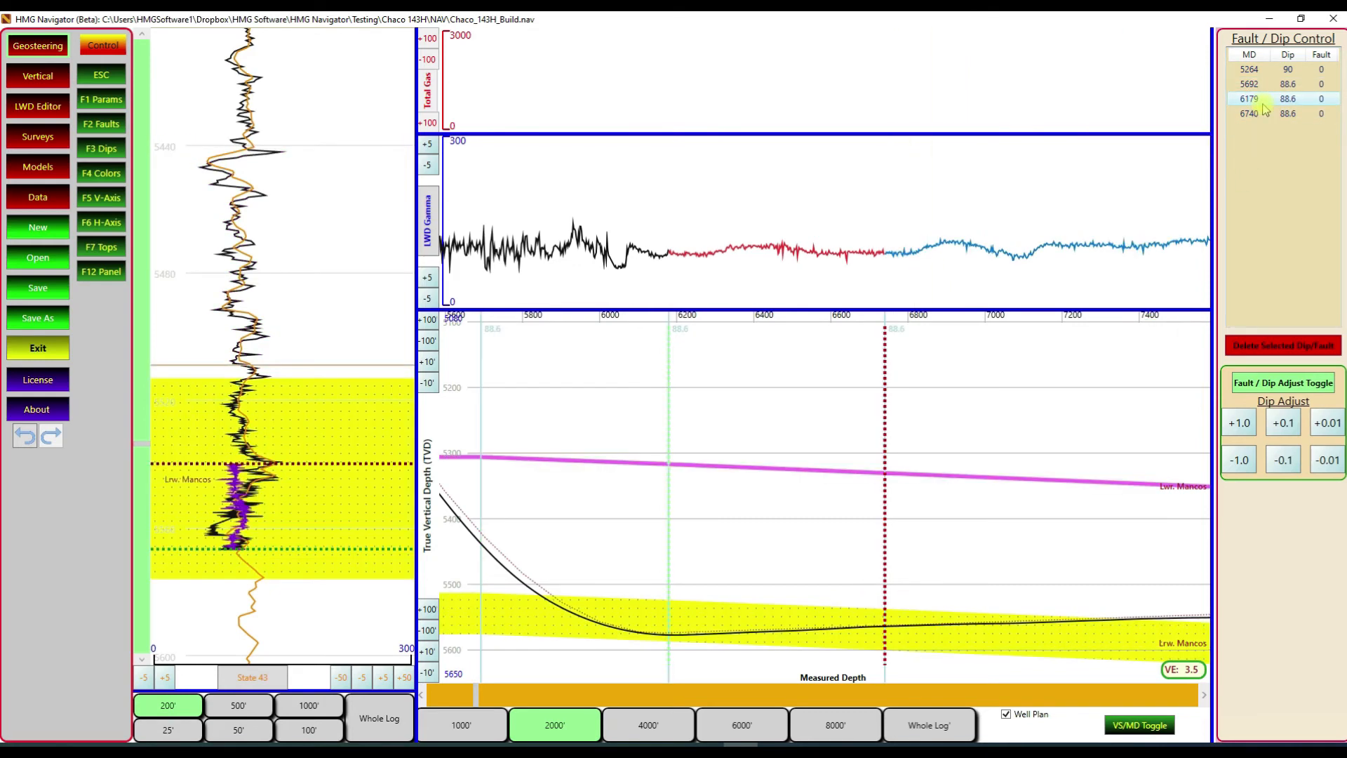
mouse_move(299, 463)
left_mouse_down()
mouse_move(289, 526)
mouse_move(286, 499)
left_mouse_up()
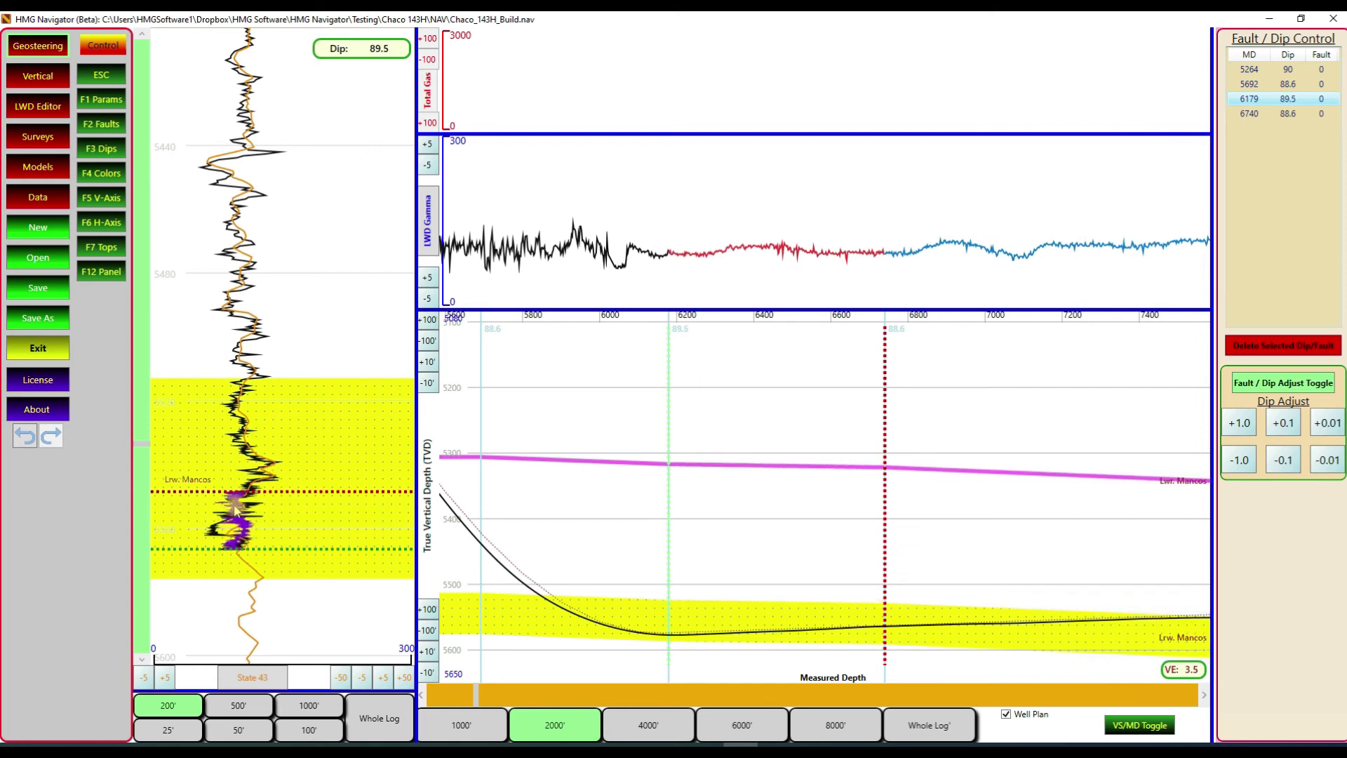
Lower the LWD gamma curve's low scale to -45 on the vertical log.
left_click(142, 678)
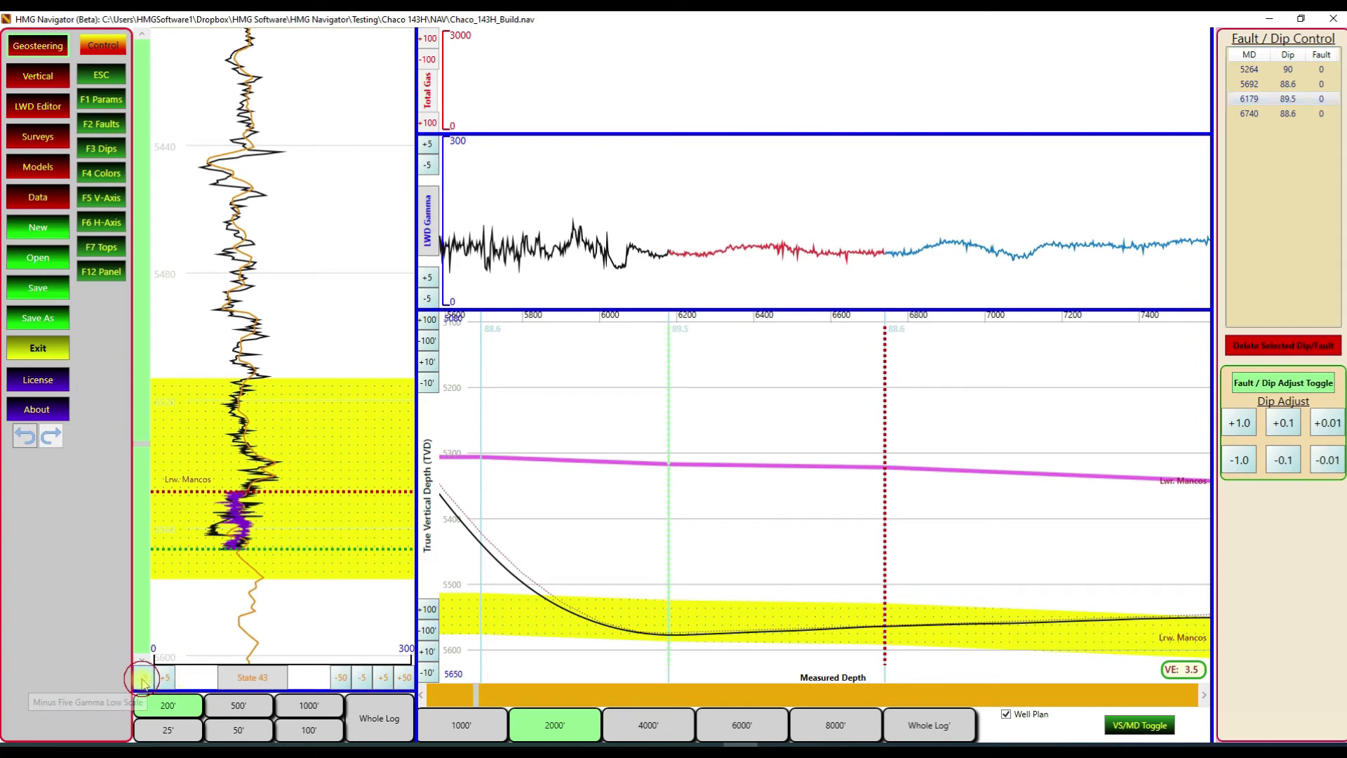
left_click(143, 677)
left_click(143, 678)
left_click(142, 678)
left_click(142, 678)
left_click(142, 679)
left_click(142, 681)
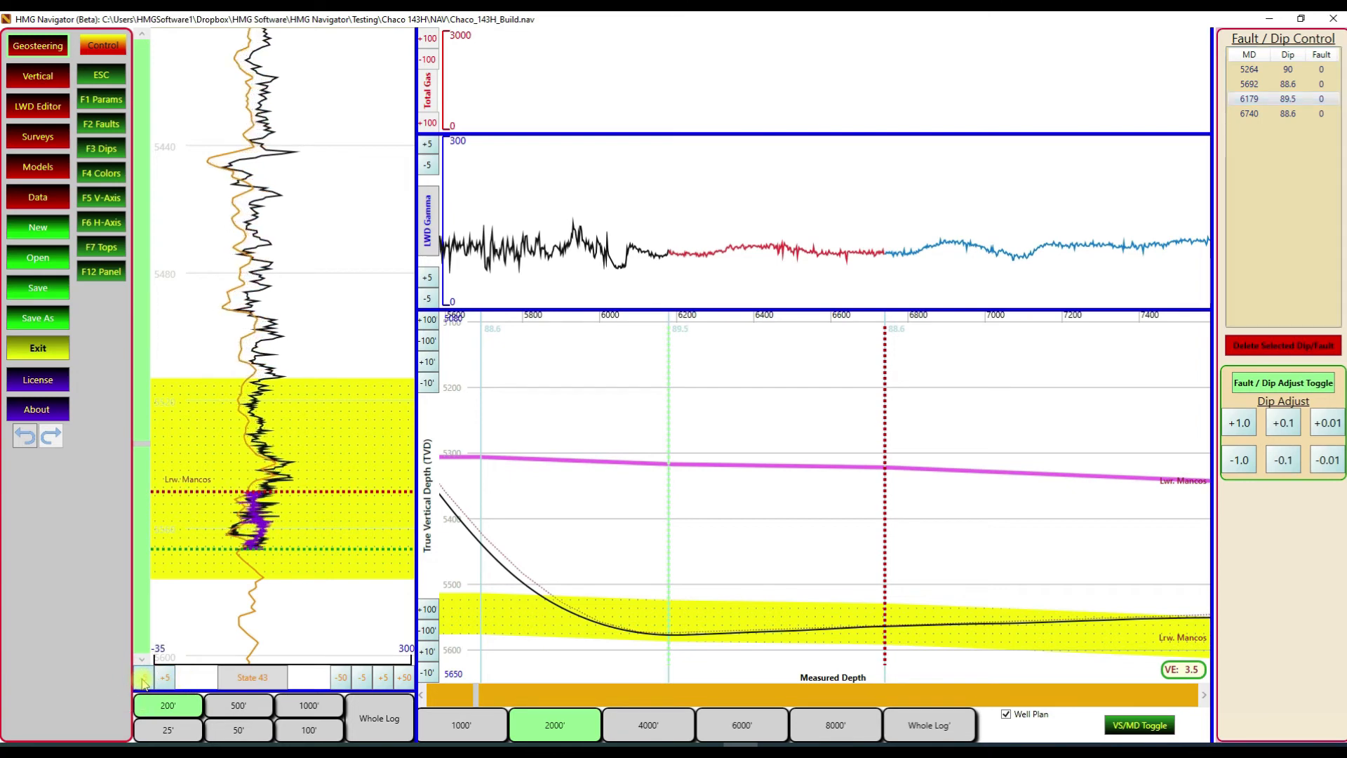
left_click(143, 680)
left_click(142, 681)
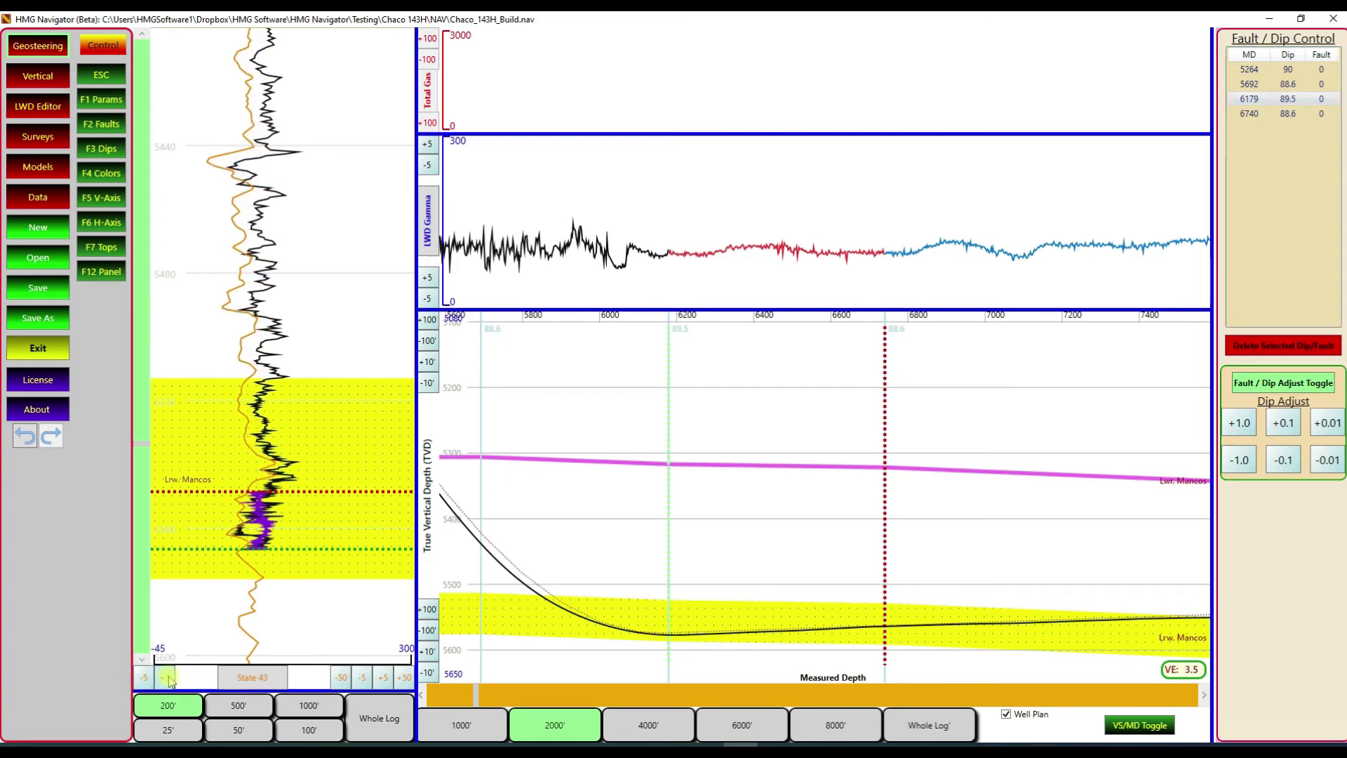
Set the LWD gamma curve's high scale to 230 on the vertical log.
left_click(363, 679)
left_click(363, 679)
left_click(364, 679)
left_click(363, 679)
left_click(363, 679)
left_click(363, 679)
left_click(363, 679)
left_click(364, 679)
left_click(363, 679)
left_click(364, 679)
left_click(364, 679)
left_click(363, 679)
left_click(363, 679)
Set the LWD gamma curve's low scale to 40 on the vertical log.
left_click(164, 677)
left_click(163, 677)
left_click(164, 677)
left_click(163, 677)
left_click(164, 678)
left_click(164, 678)
left_click(165, 678)
left_click(165, 678)
left_click(165, 678)
left_click(164, 678)
left_click(165, 678)
left_click(165, 679)
left_click(165, 678)
left_click(165, 678)
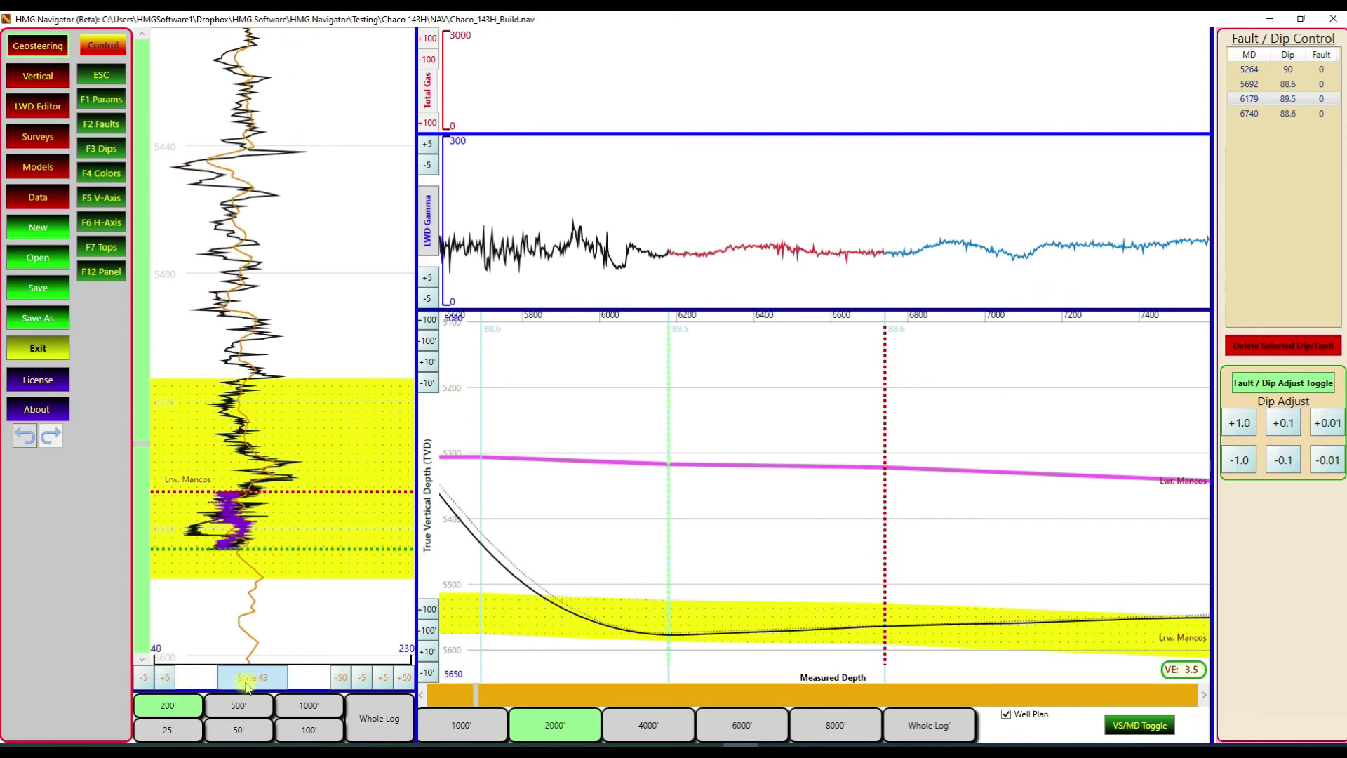
Switch the vertical log scaling to the State 43 model curve and set its low scale to 30.
left_click(145, 679)
left_click(145, 678)
left_click(145, 678)
left_click(145, 678)
left_click(163, 679)
left_click(162, 678)
left_click(163, 678)
left_click(163, 678)
left_click(164, 678)
left_click(164, 678)
left_click(163, 678)
left_click(163, 678)
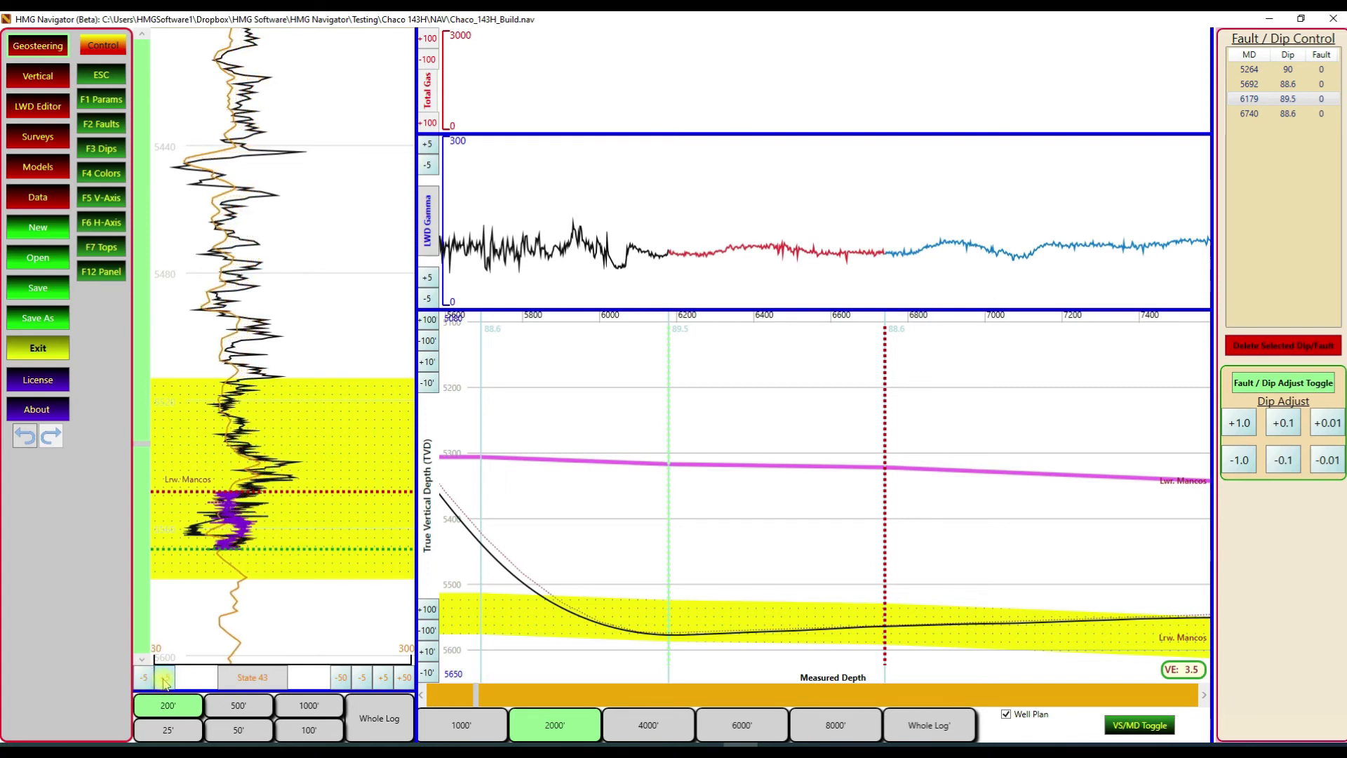
Set the State 43 model curve's high scale to 245.
left_click(380, 679)
left_click(380, 679)
left_click(380, 679)
left_click(368, 679)
left_click(368, 679)
left_click(368, 679)
left_click(367, 678)
left_click(343, 679)
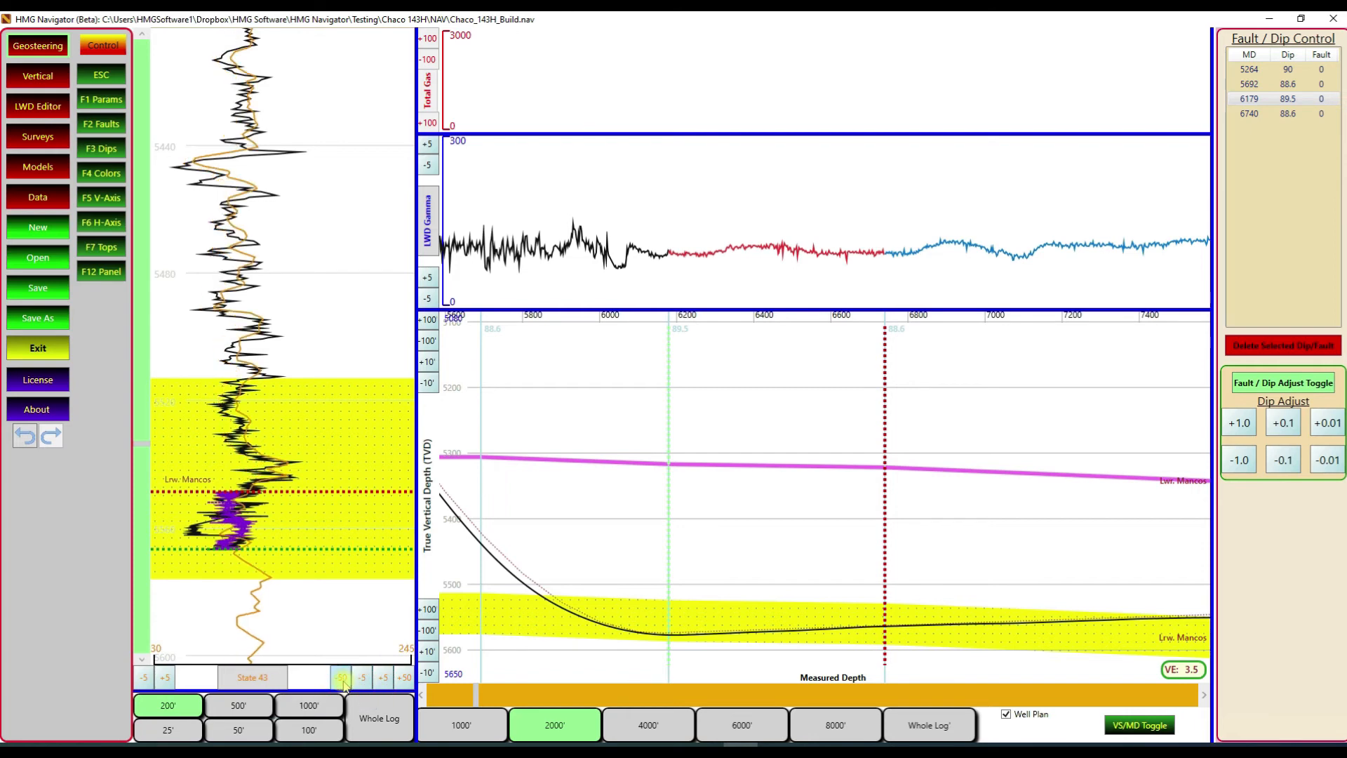
Set LWD Smoothing to 8 in the Geosteering Controls.
left_click(109, 46)
left_click_drag(619, 241, 777, 255)
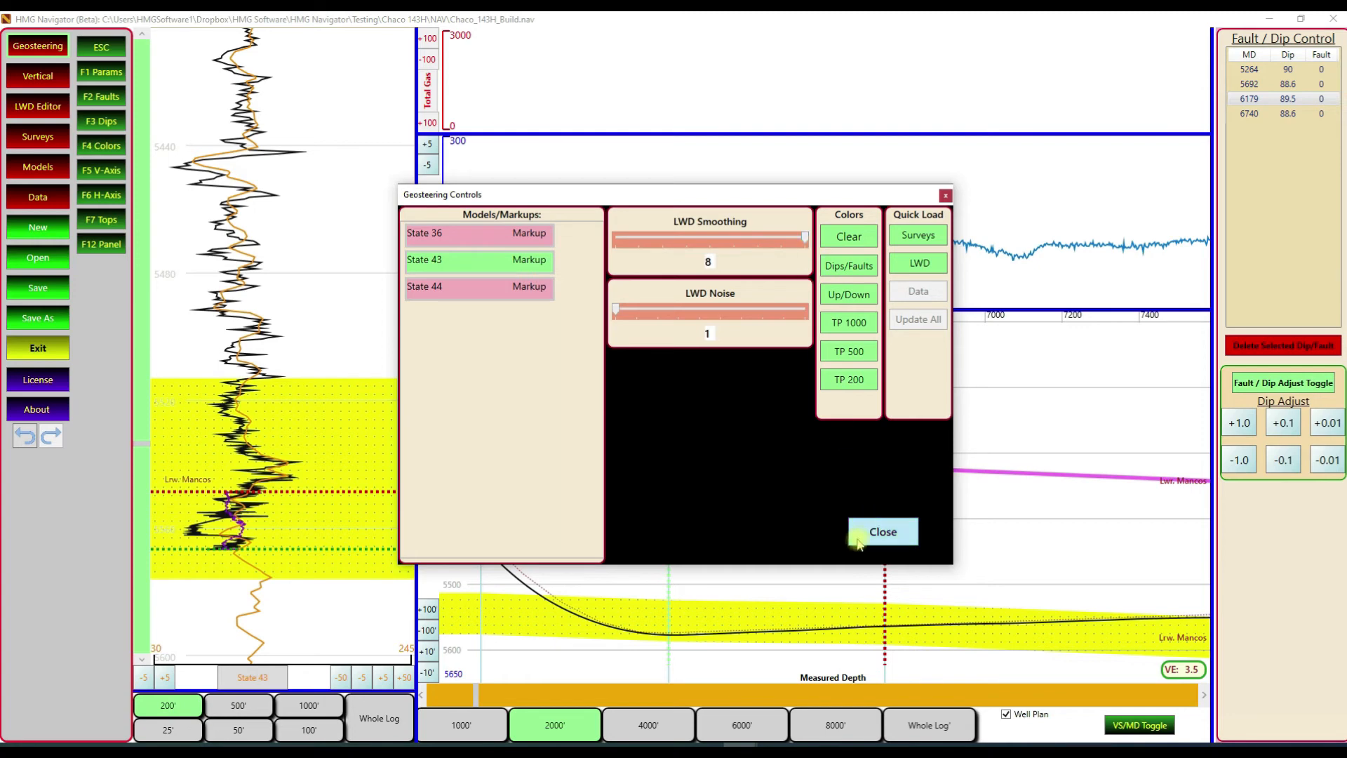
left_click(881, 533)
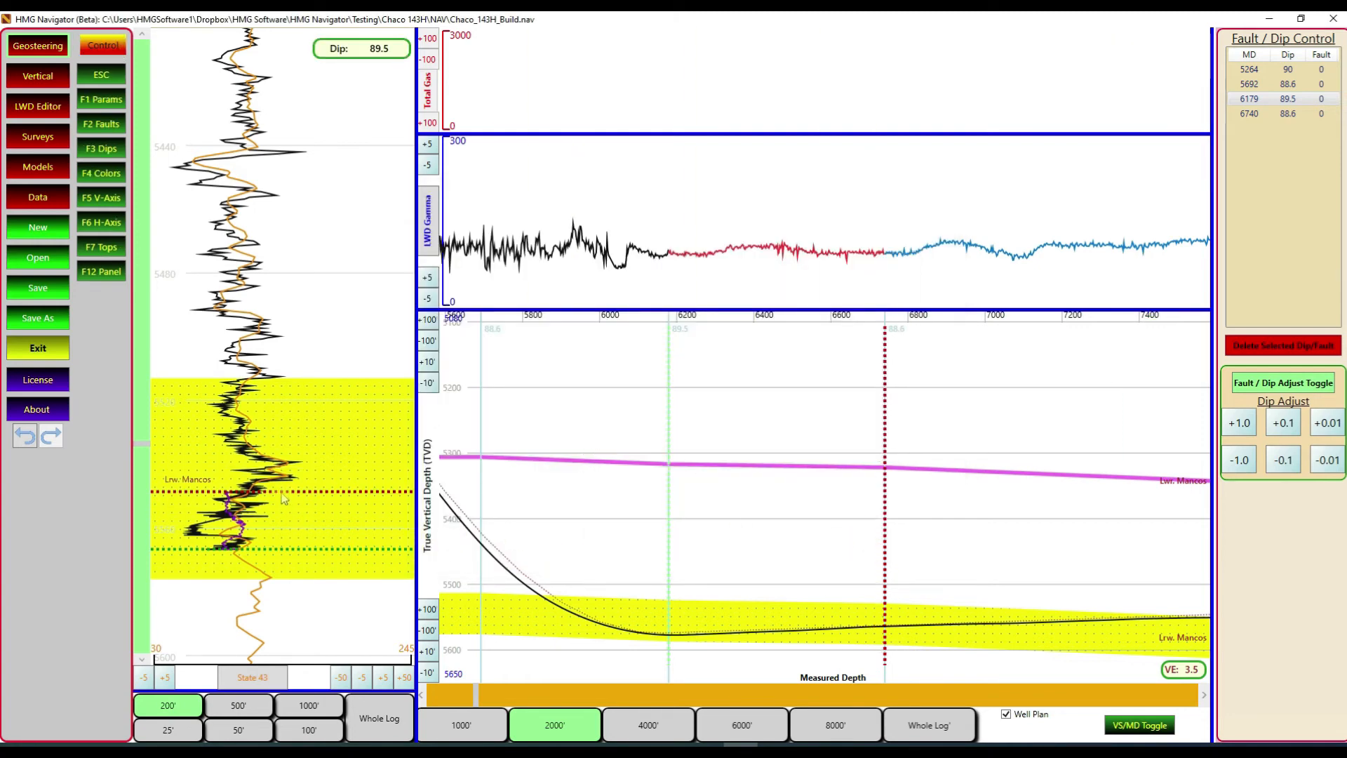
Adjust the MD 6179 segment's dip to 90.6 to match the State 43 curve, and deselect the segment.
left_click_drag(283, 496, 288, 533)
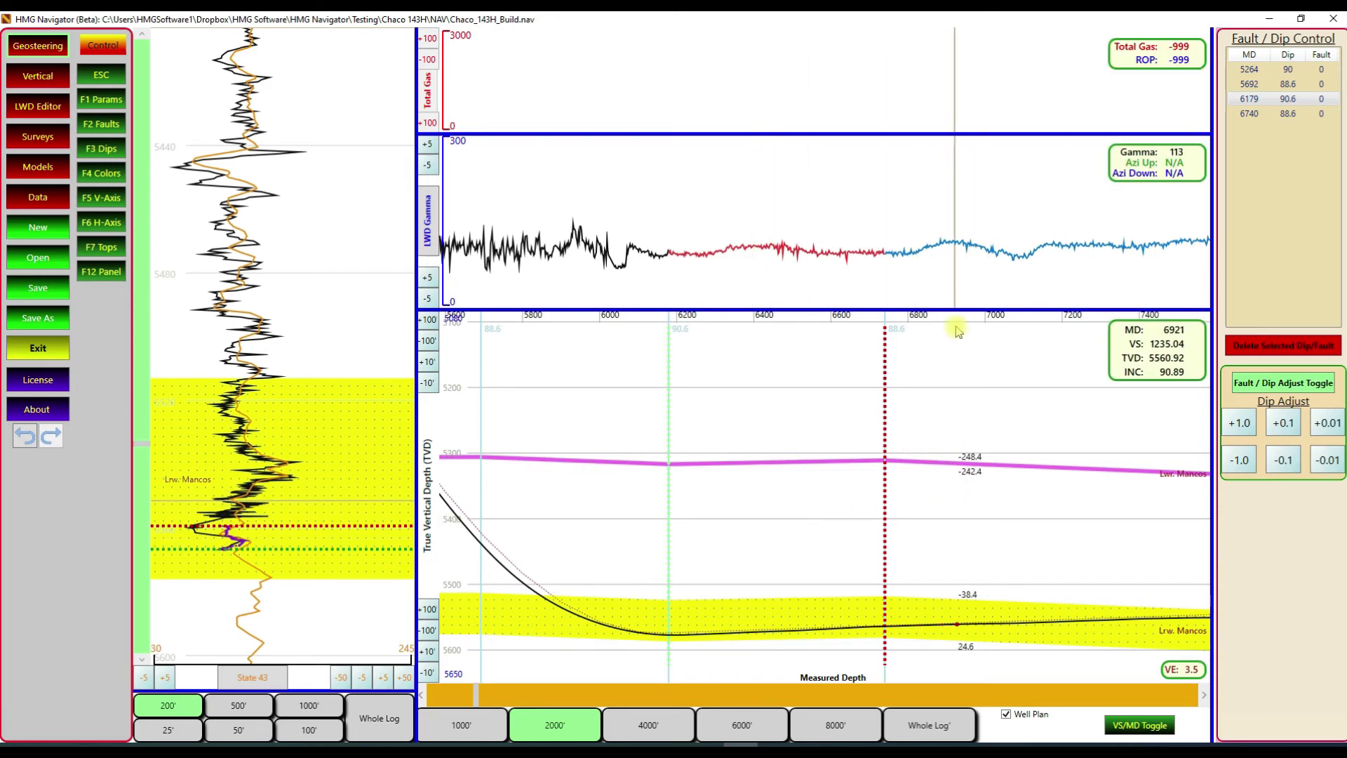
key("Escape")
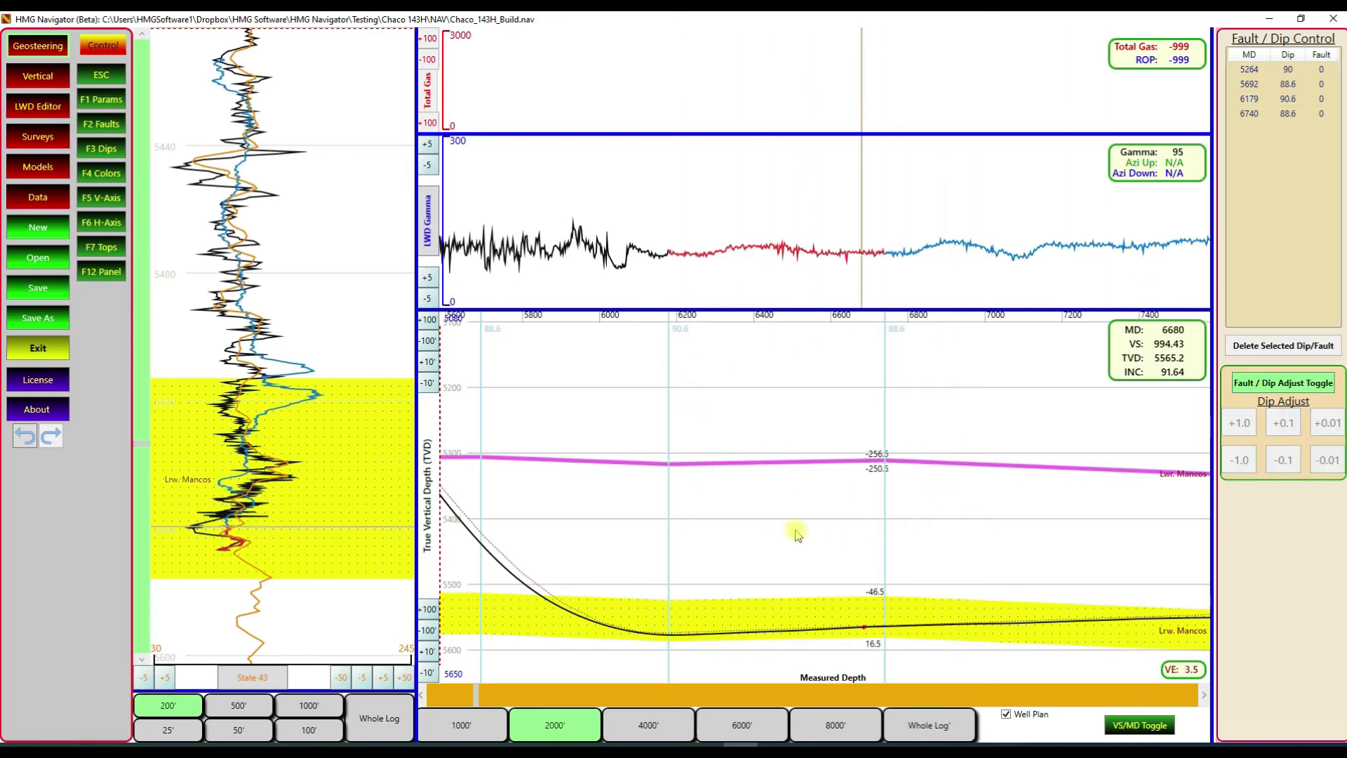
Add a dip point at MD 7557 and adjust the MD 6740 segment's dip to 89.6.
scroll(924, 512, "down", 4)
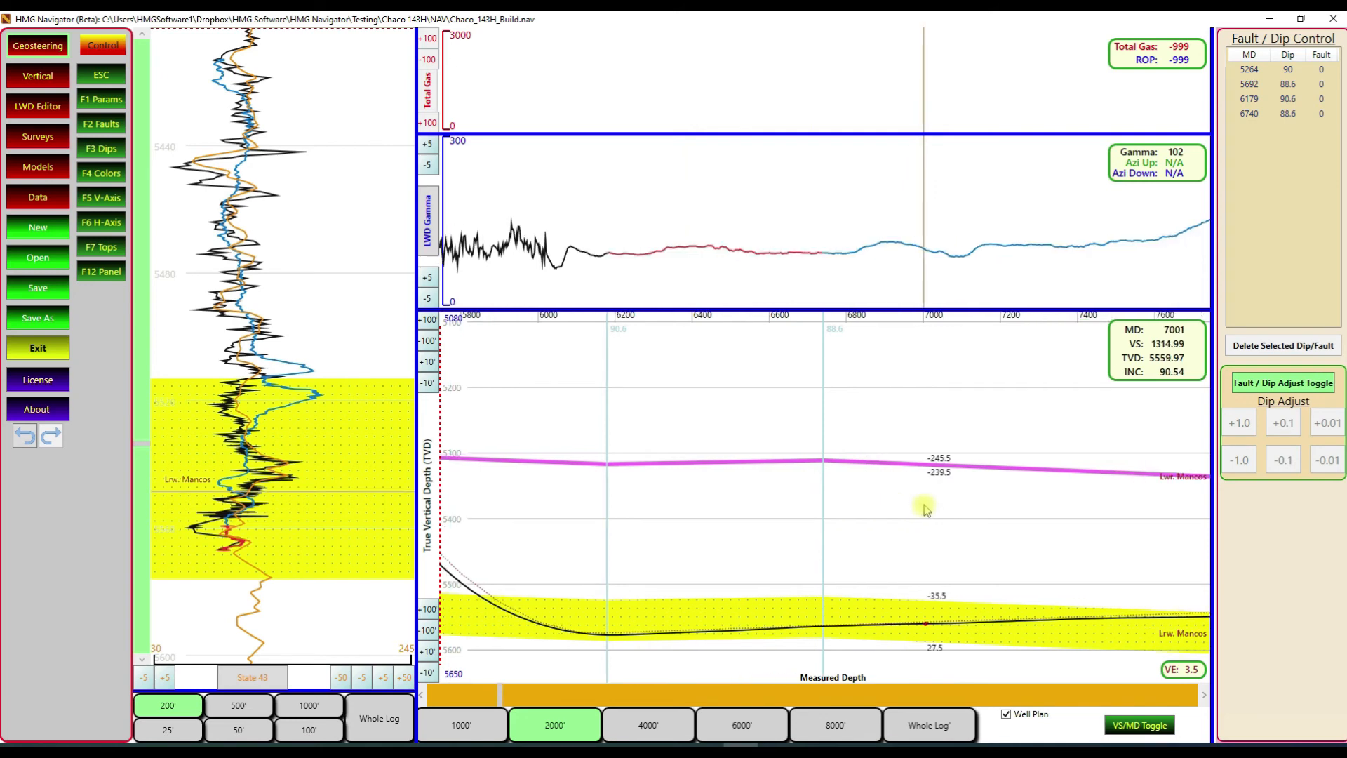
scroll(908, 510, "down", 2)
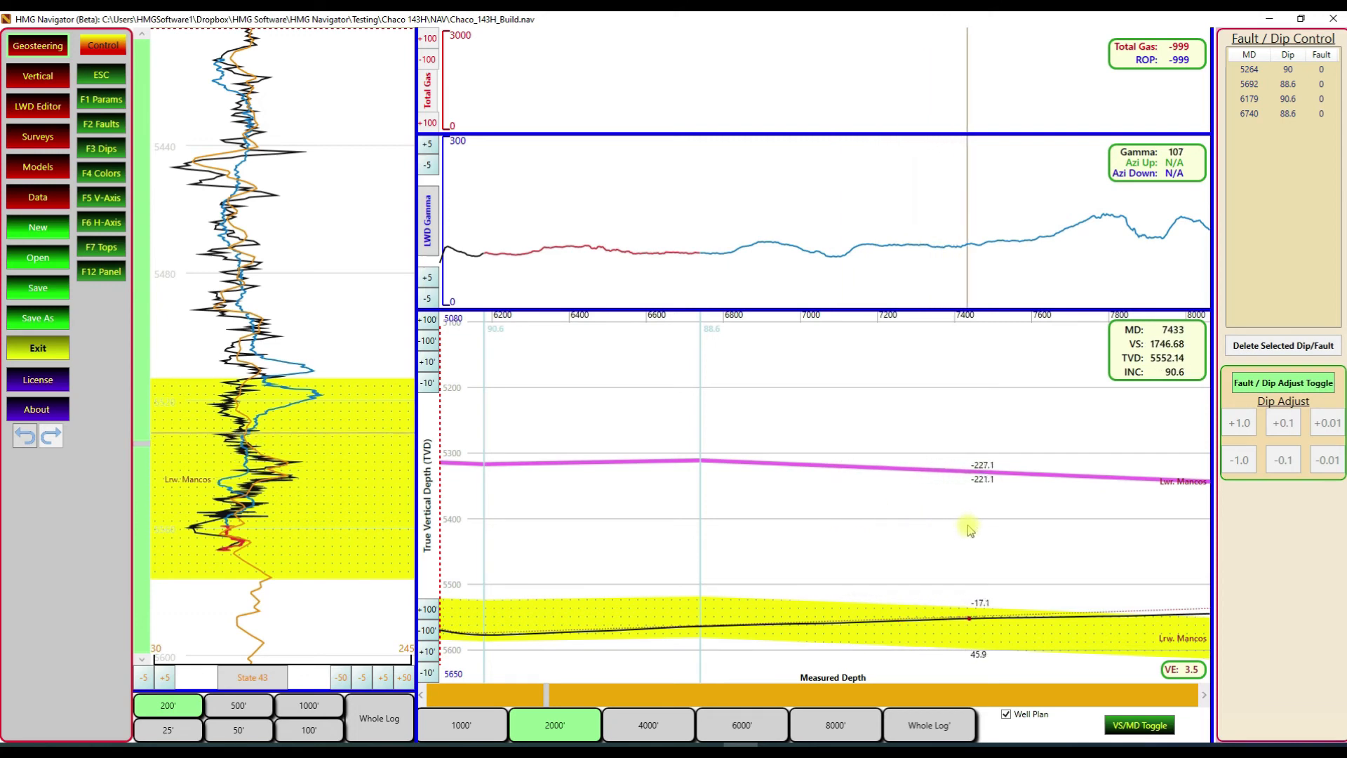
left_click(1017, 523)
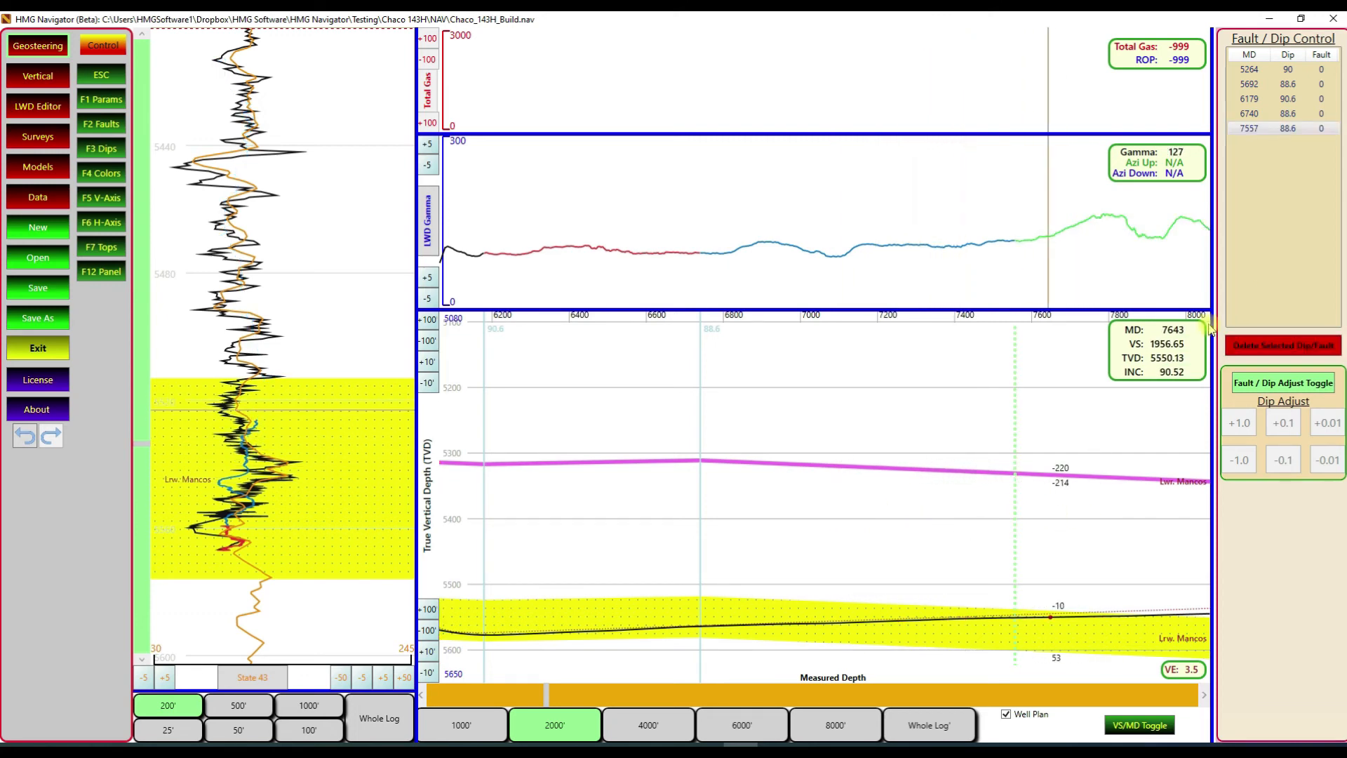
left_click(1280, 127)
left_click_drag(265, 423, 259, 472)
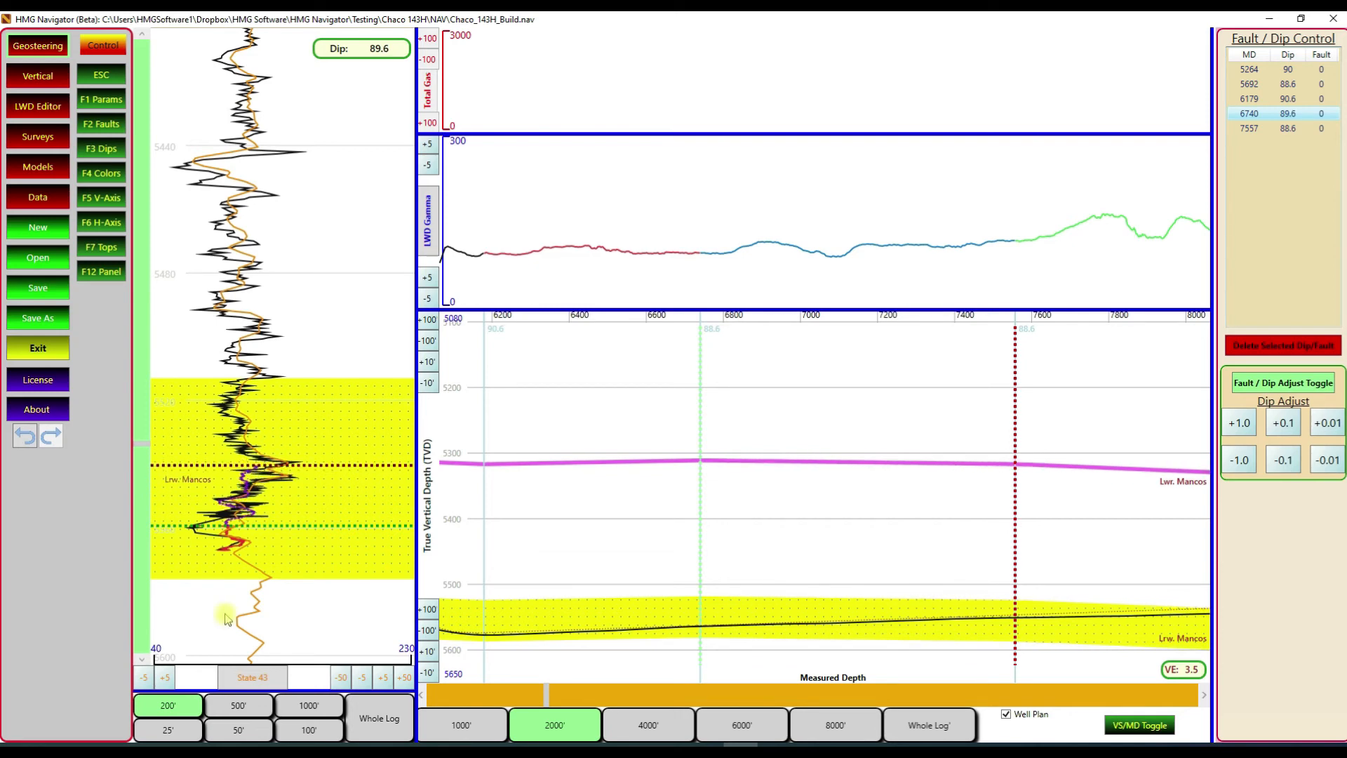
Show the vertical log at the 100' range, add a dip point at MD 7166 and adjust that segment's dip to 90.3.
left_click(307, 735)
scroll(172, 261, "down", 6)
scroll(220, 334, "down", 5)
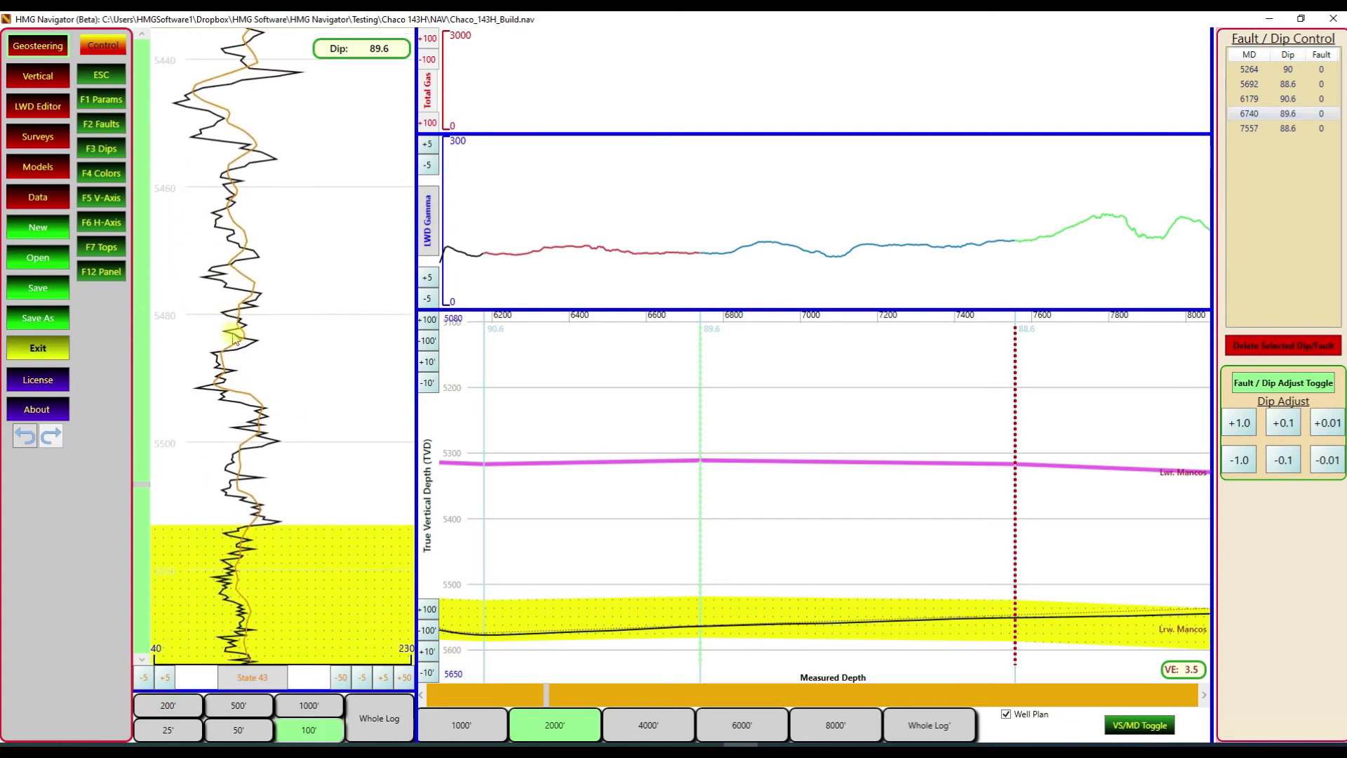
scroll(277, 360, "down", 5)
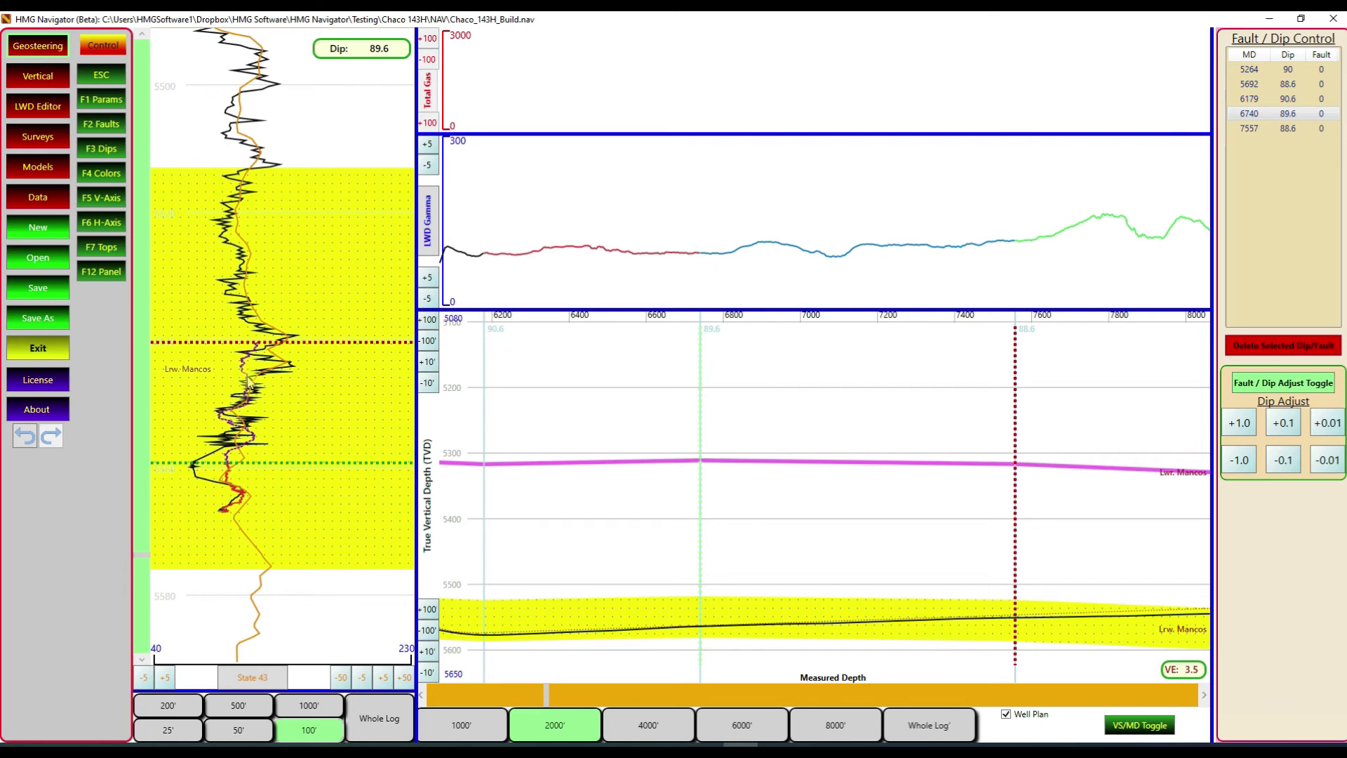
left_click(867, 498)
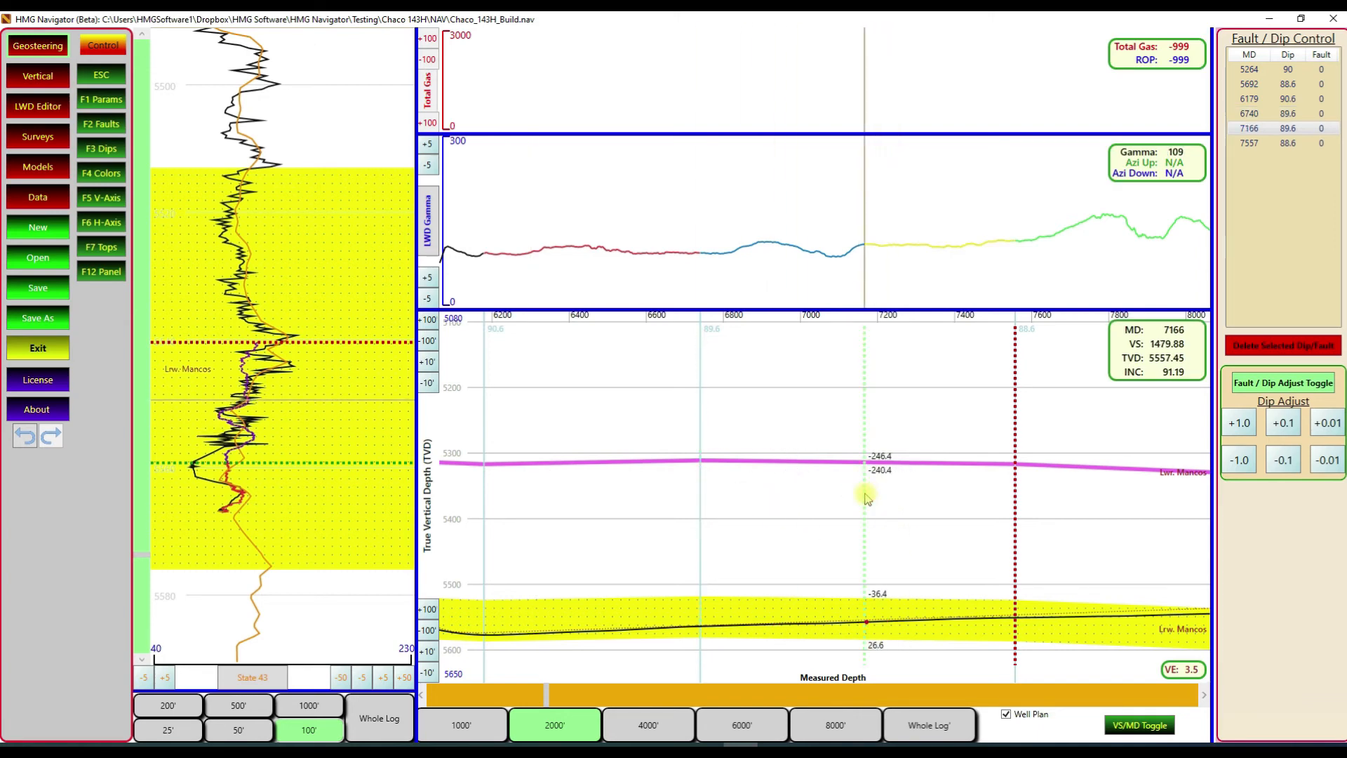
left_click(1278, 144)
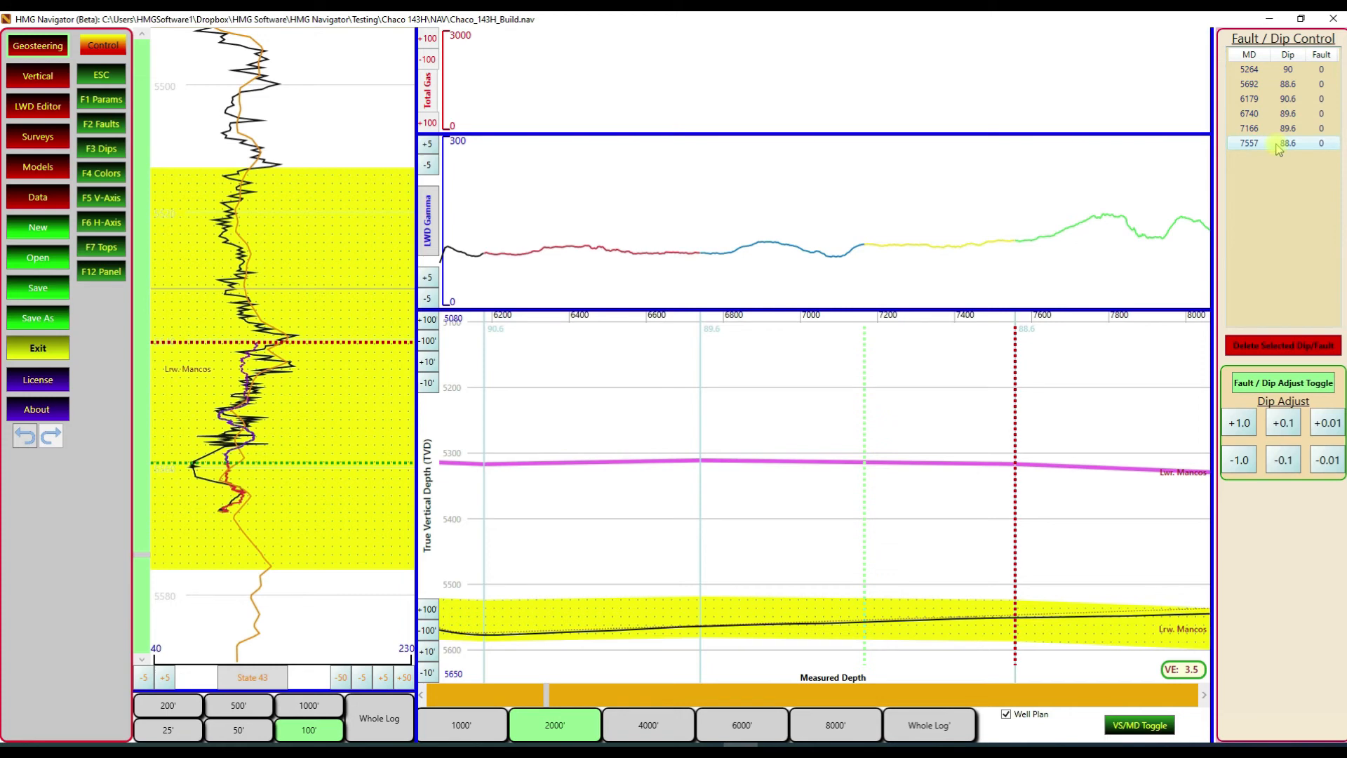
left_click(1268, 131)
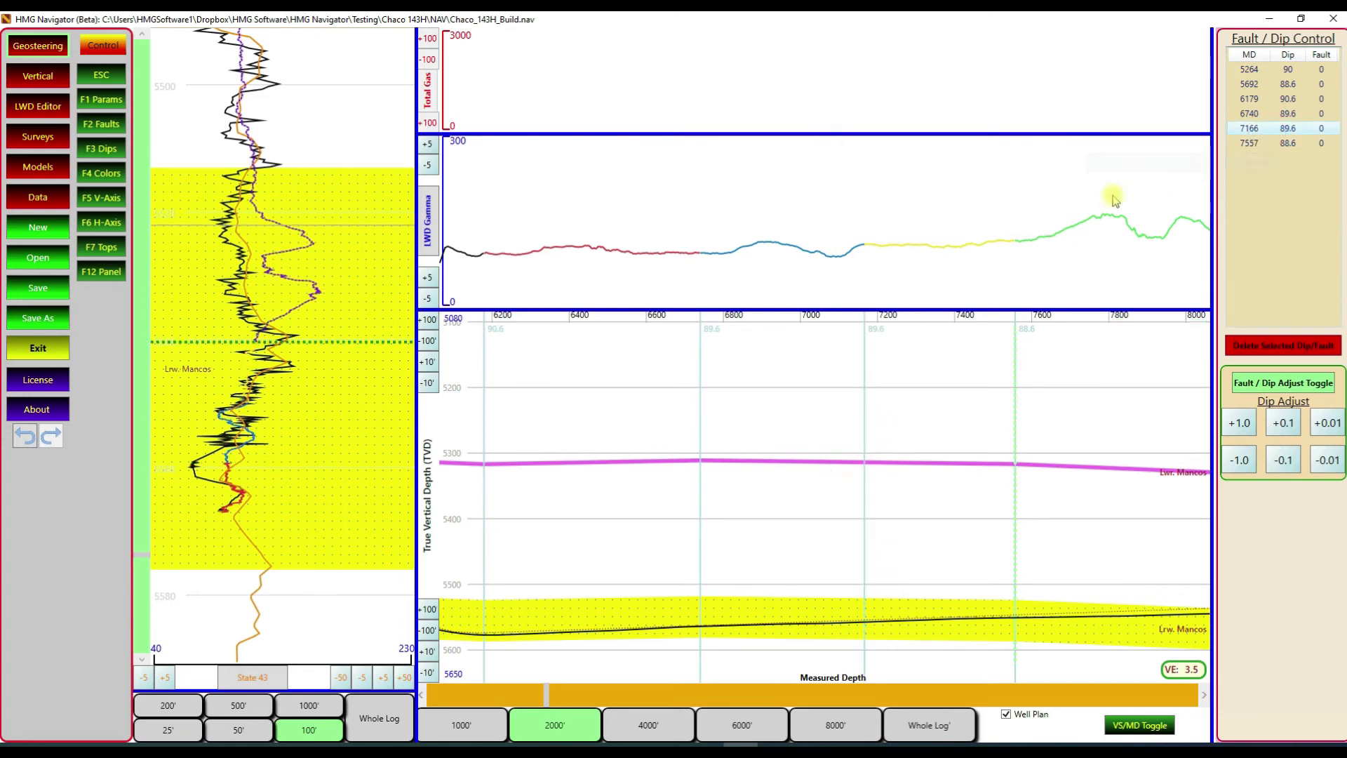
left_click_drag(272, 358, 275, 380)
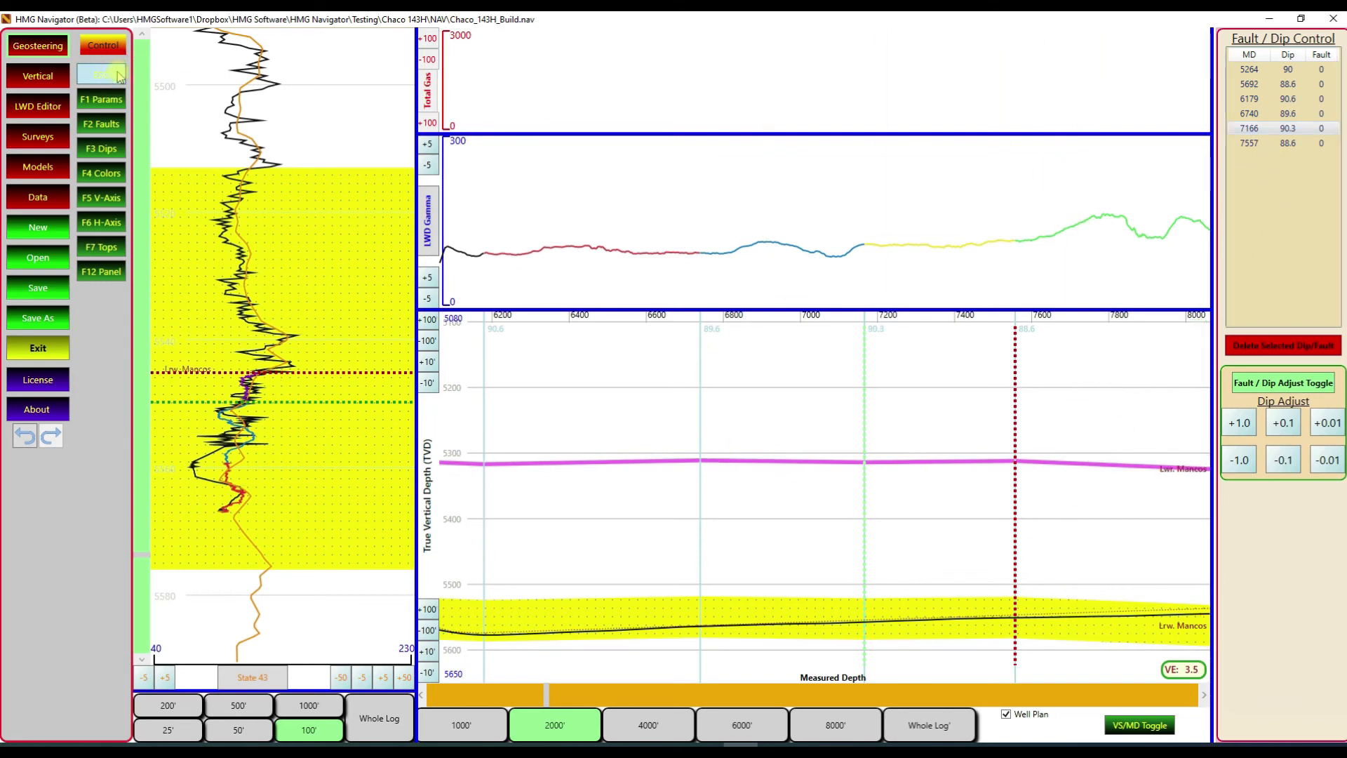
Add a dip point at MD 8174 past the double gamma peak and adjust the MD 7557 segment's dip to 90.
scroll(1031, 505, "down", 4)
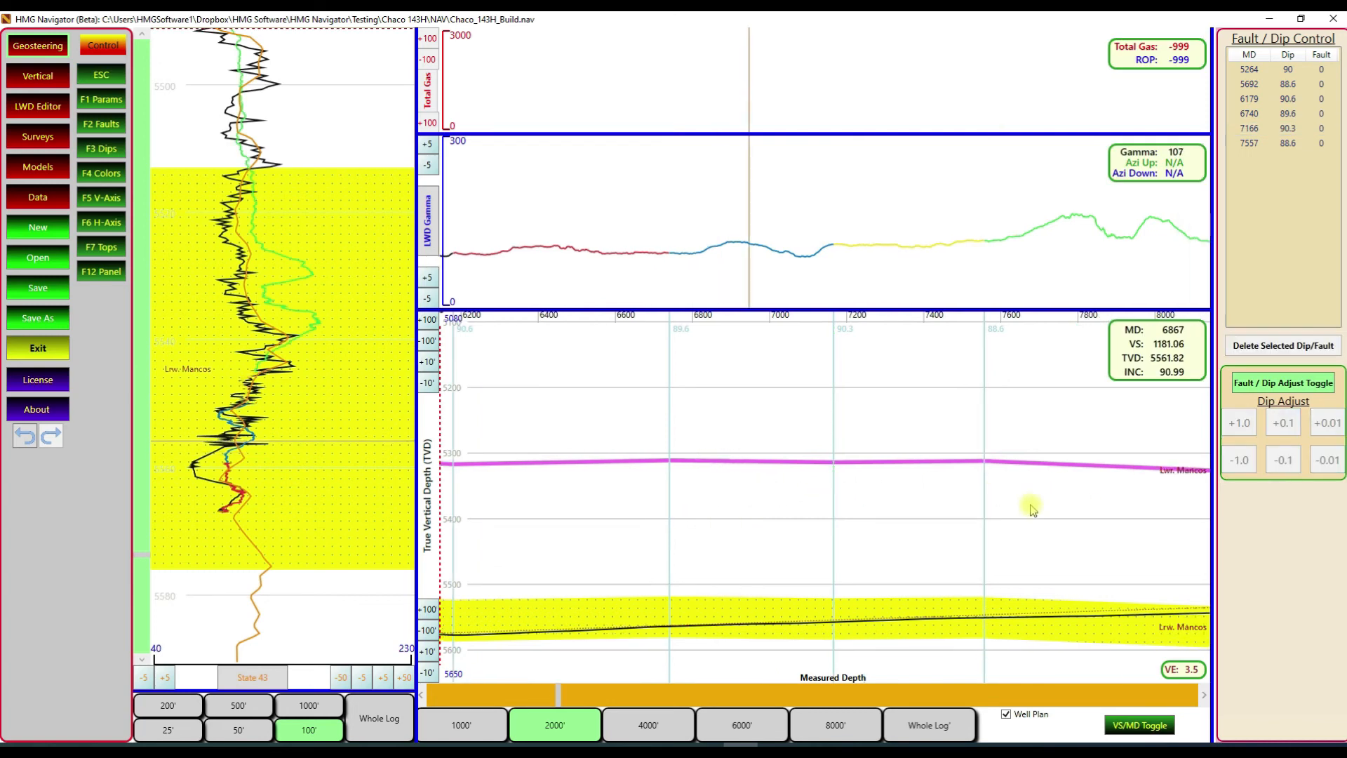
scroll(1006, 507, "down", 2)
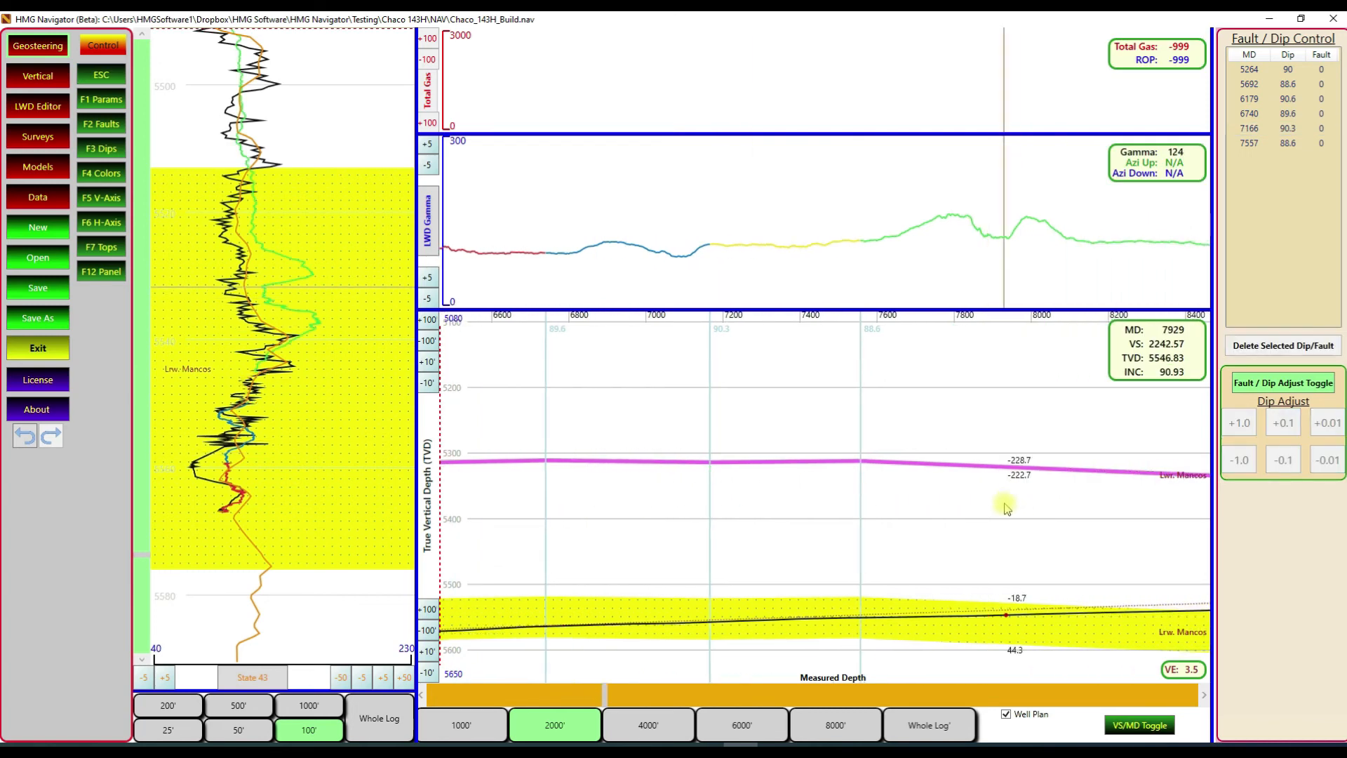
scroll(961, 501, "down", 4)
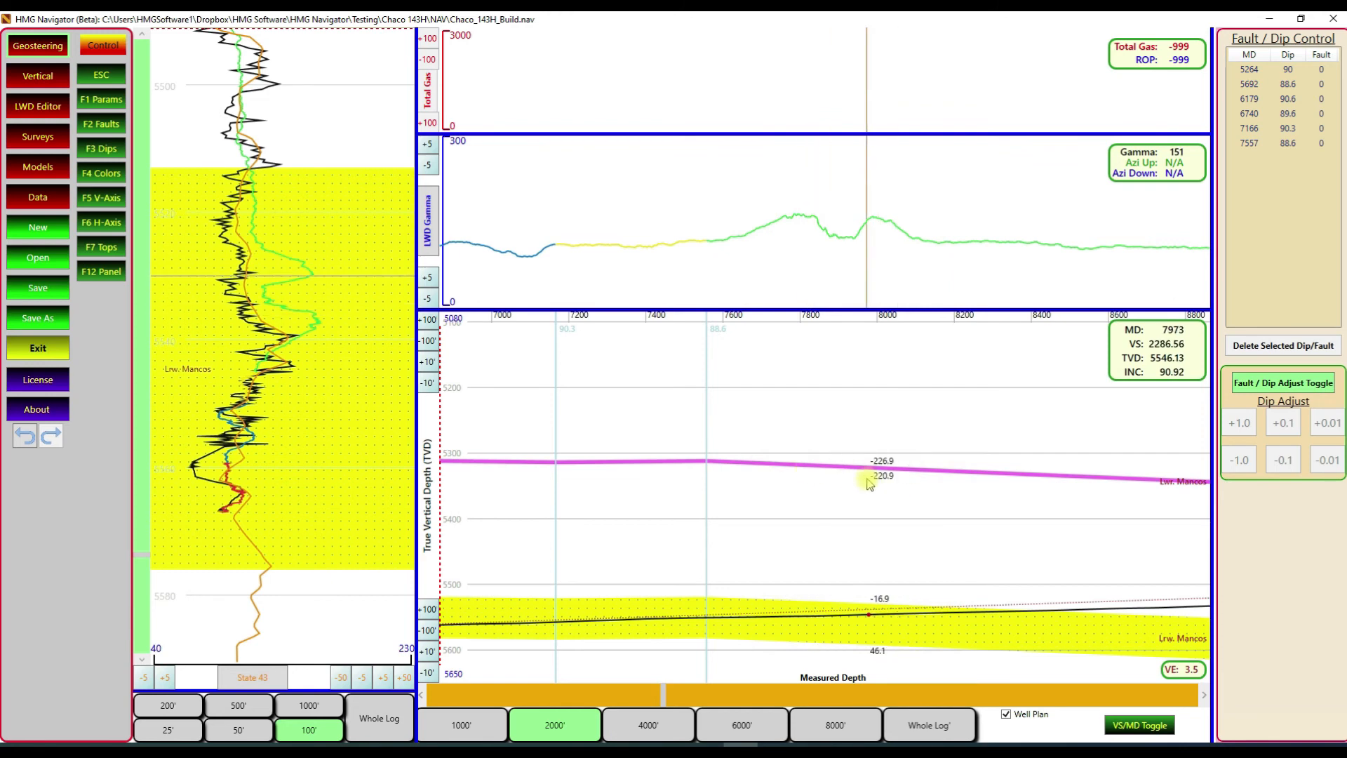
left_click(947, 481)
left_click(1266, 145)
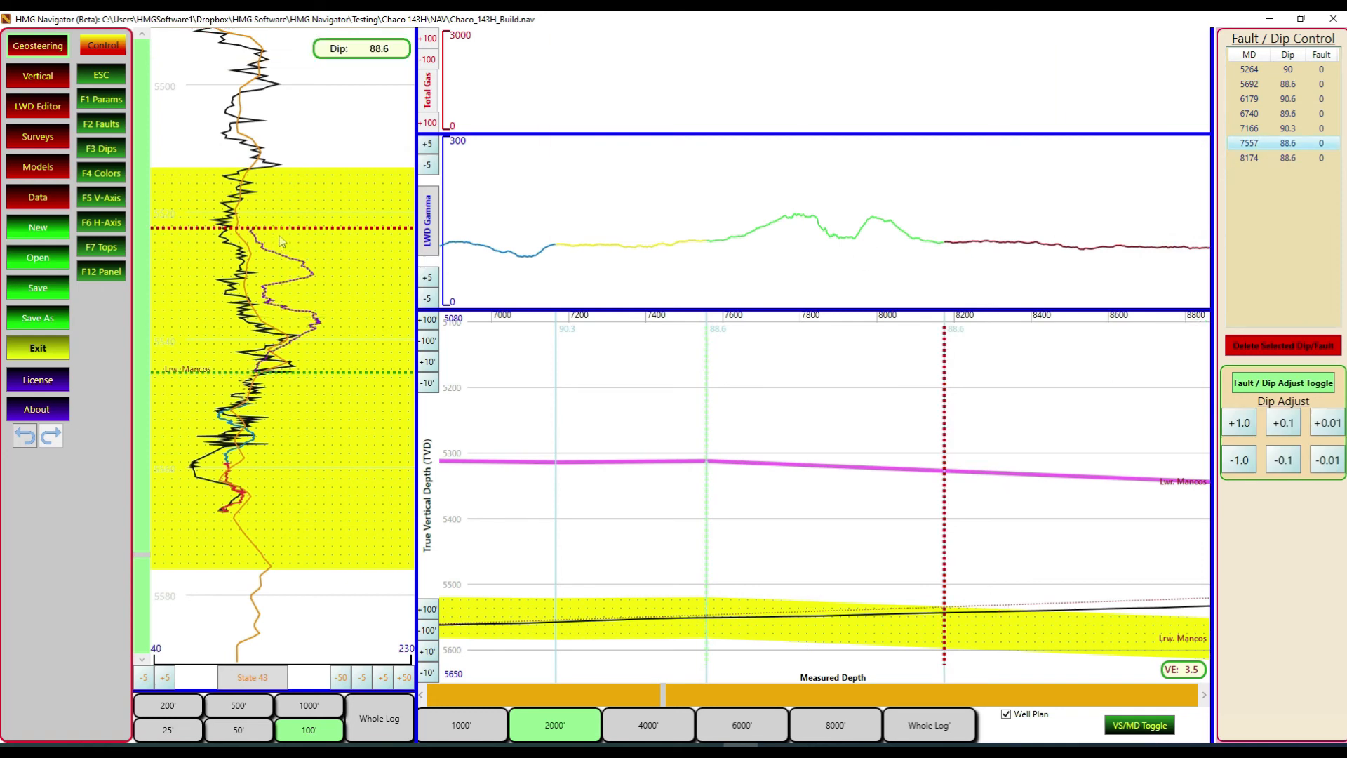
left_click_drag(283, 231, 286, 329)
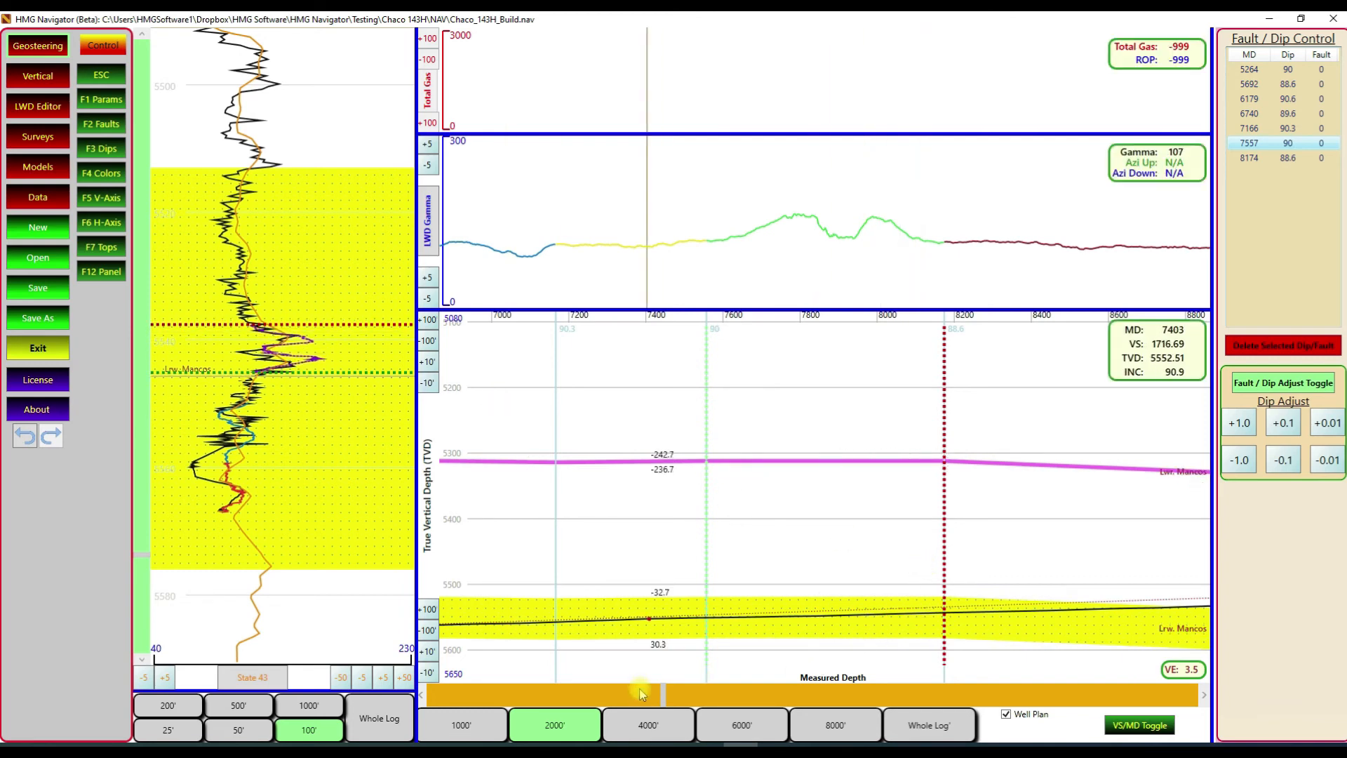
Add a dip point at MD 8798 and adjust the MD 8174 segment's dip to 90.5.
scroll(877, 572, "down", 3)
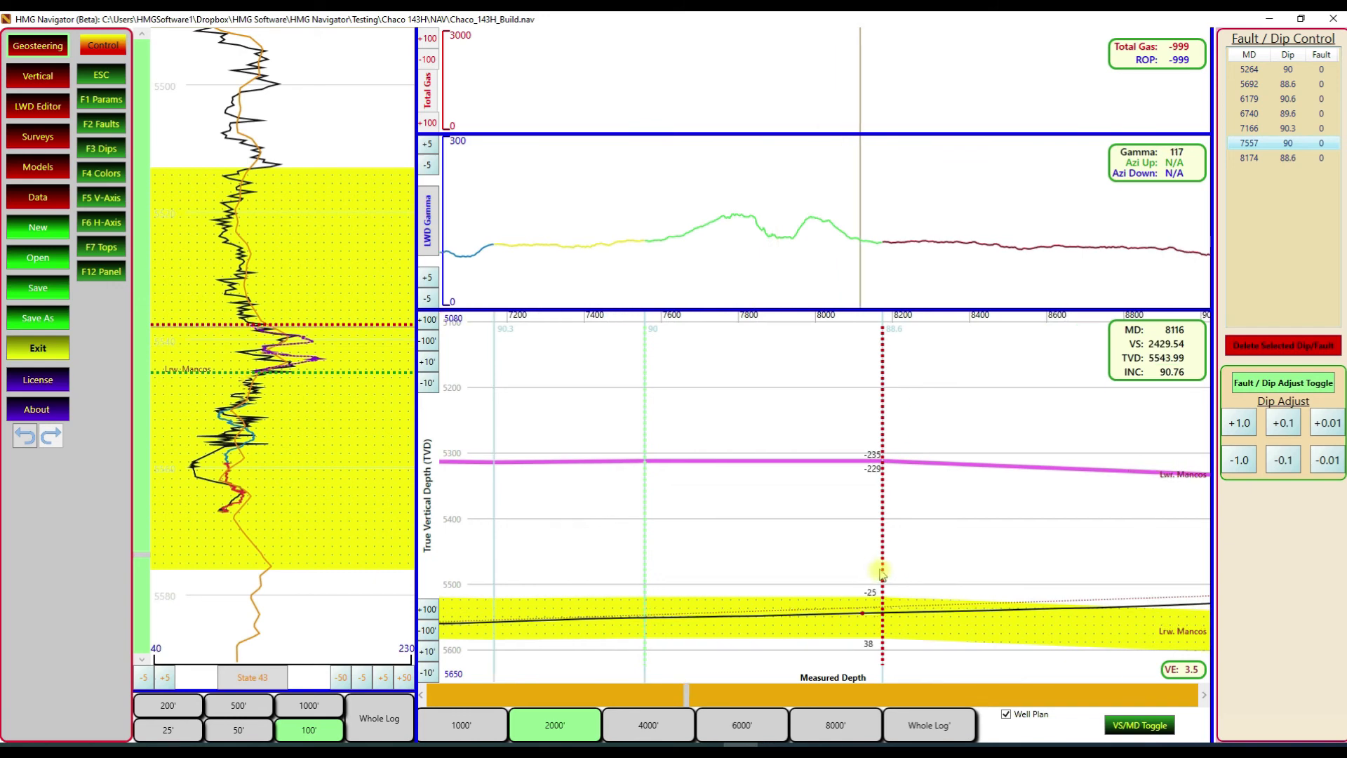
scroll(961, 568, "down", 4)
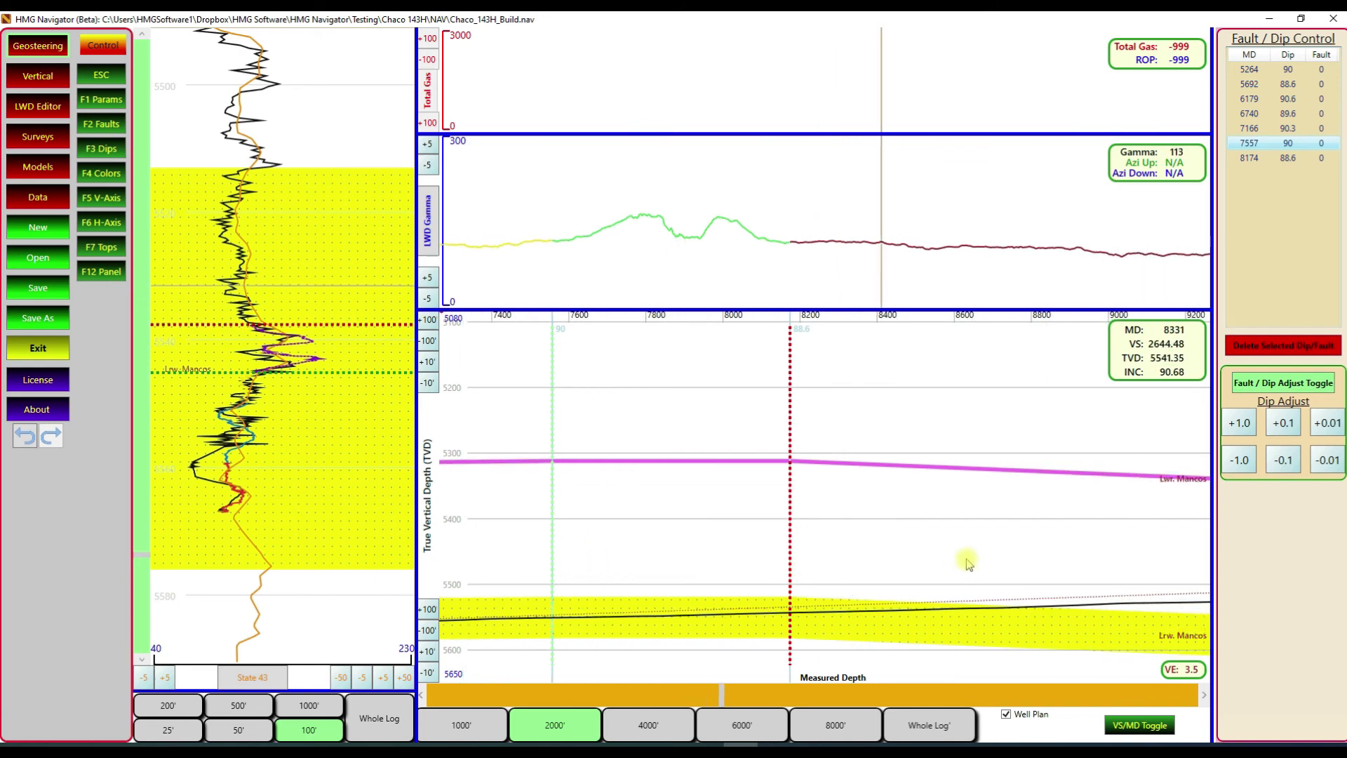
scroll(921, 558, "down", 3)
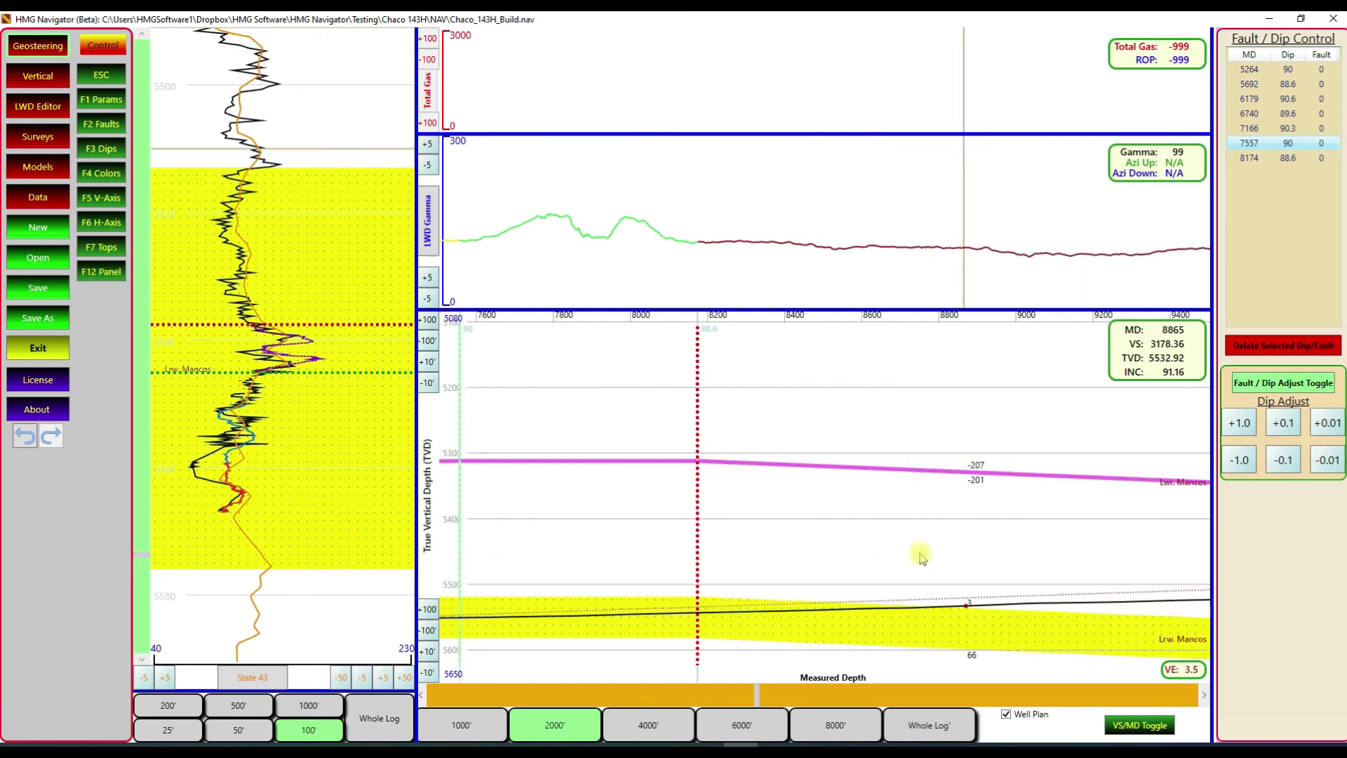
key("Escape")
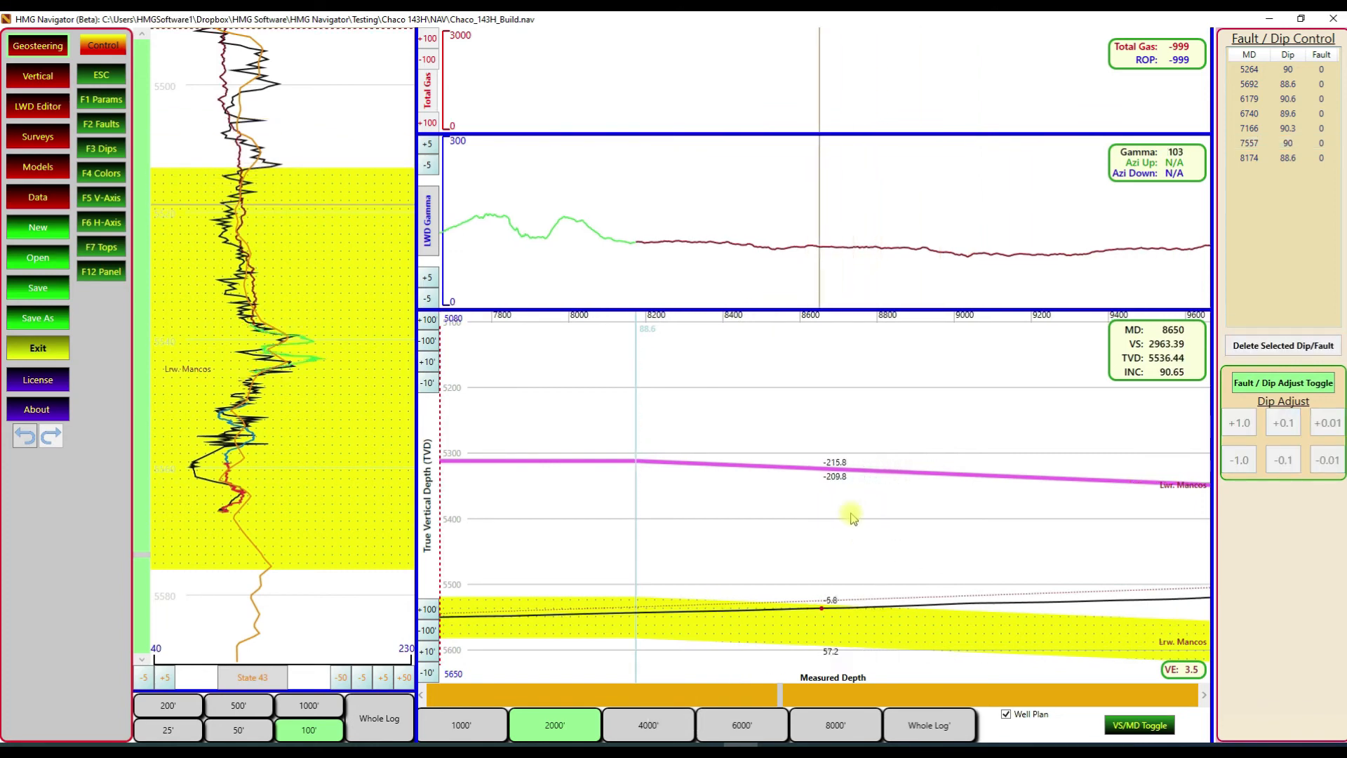
left_click(878, 522)
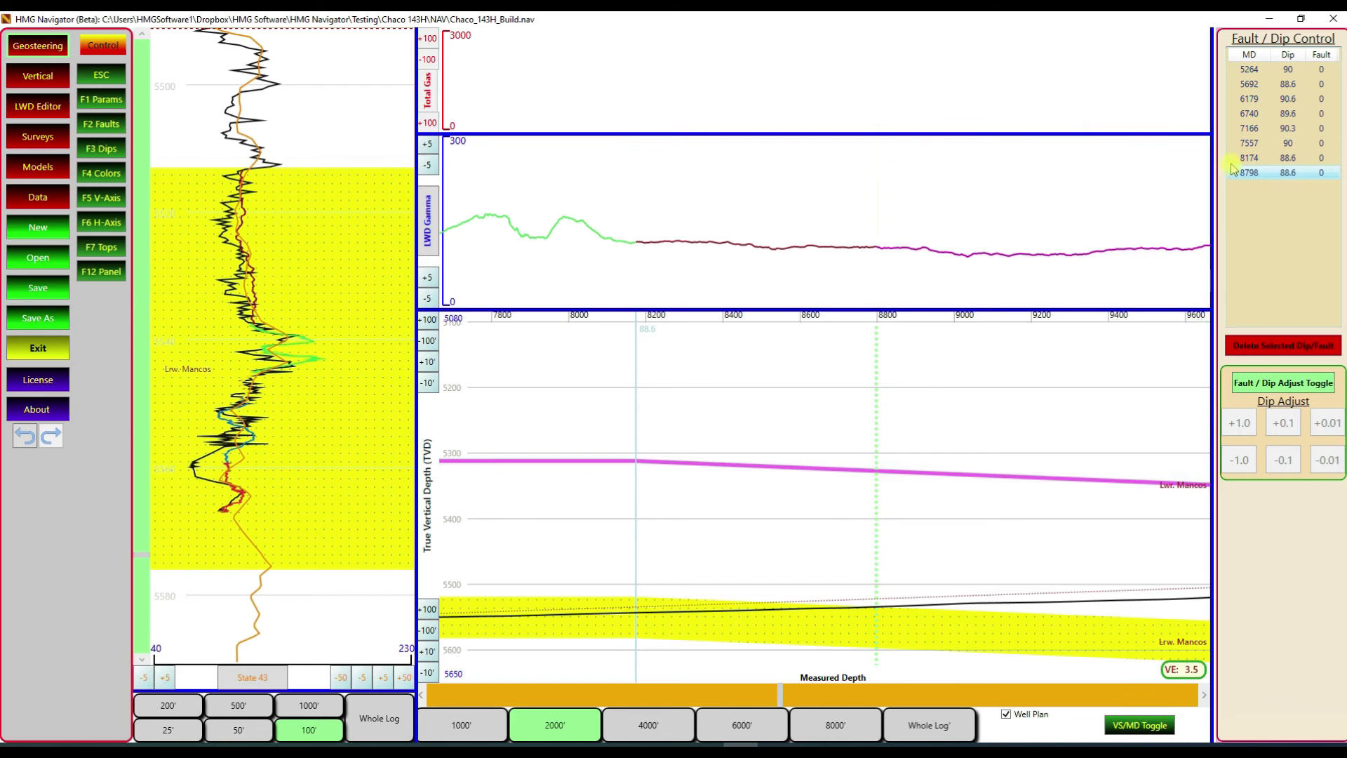
left_click(1167, 209)
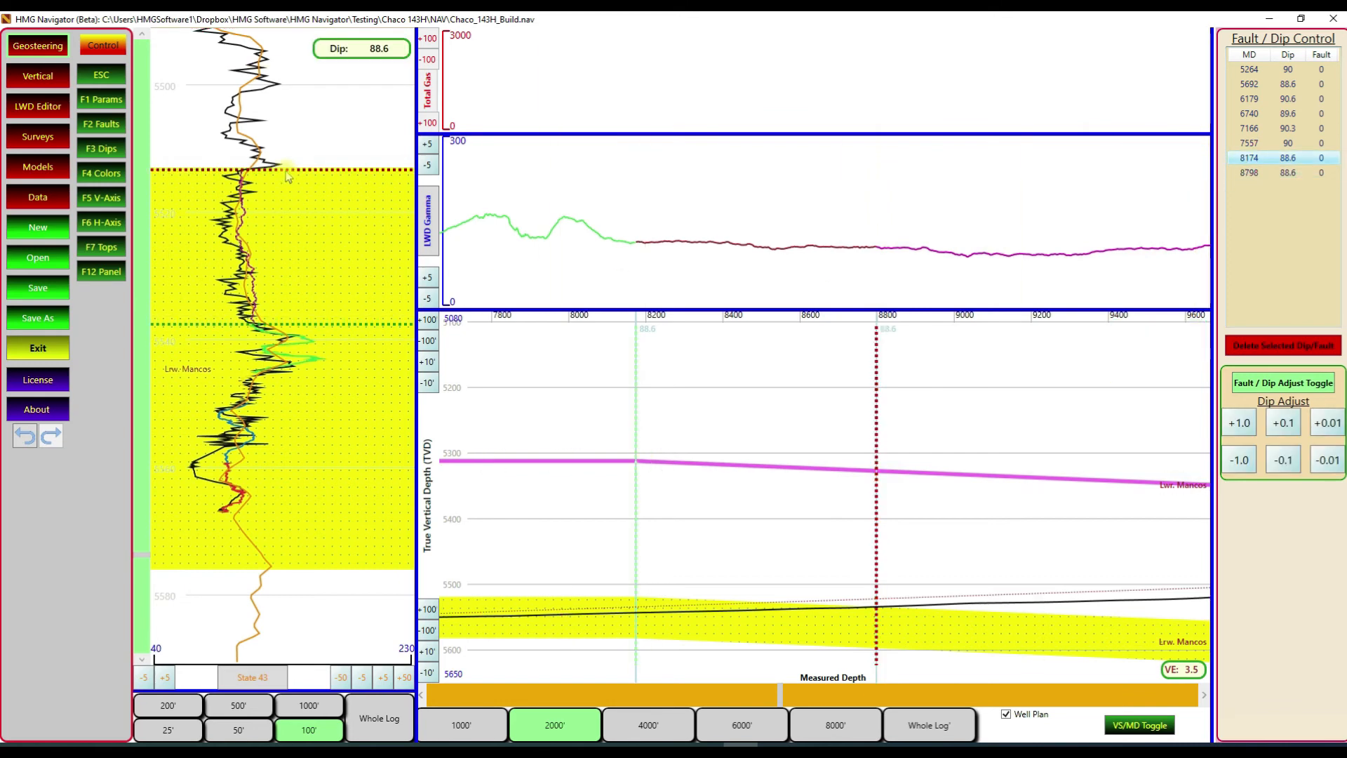
left_click_drag(273, 192, 266, 311)
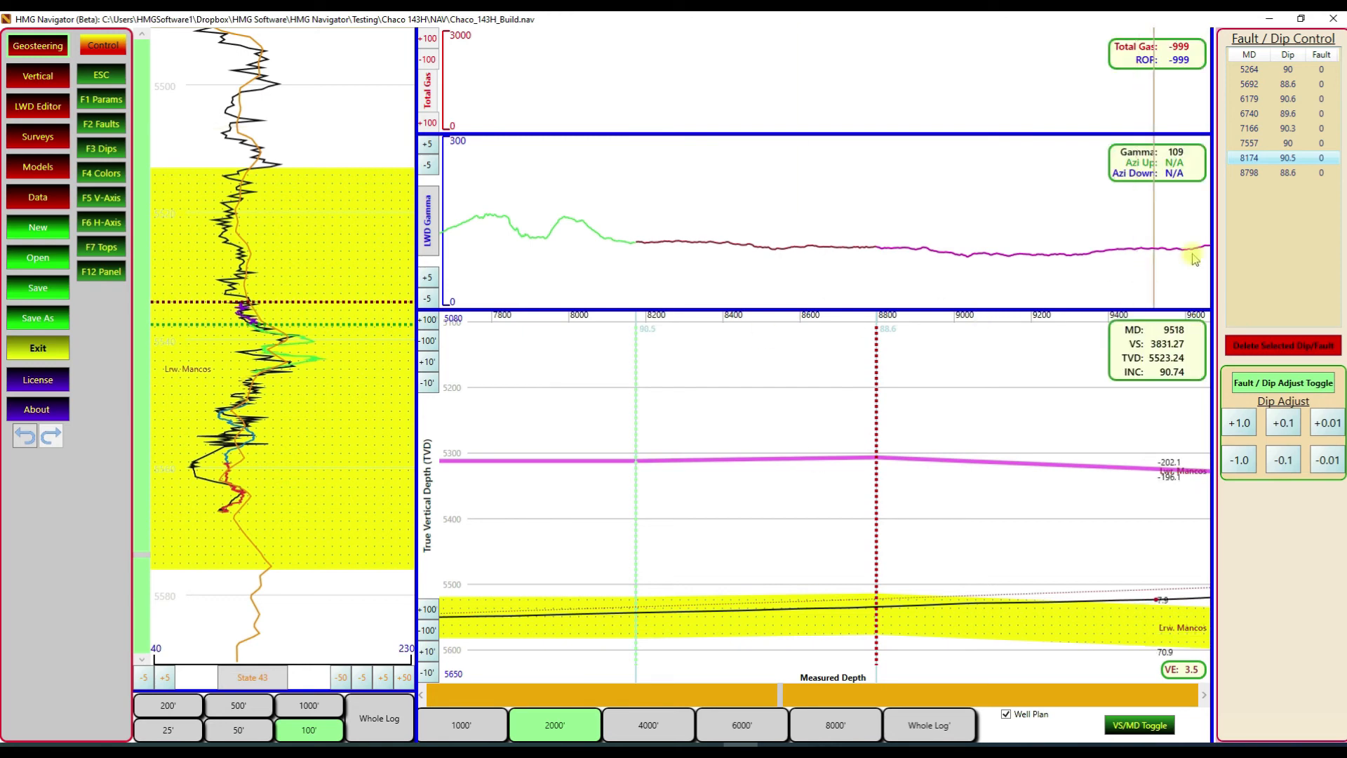
Raise the MD 8798 segment's dip to 90.6 and deselect the segment.
left_click(1278, 173)
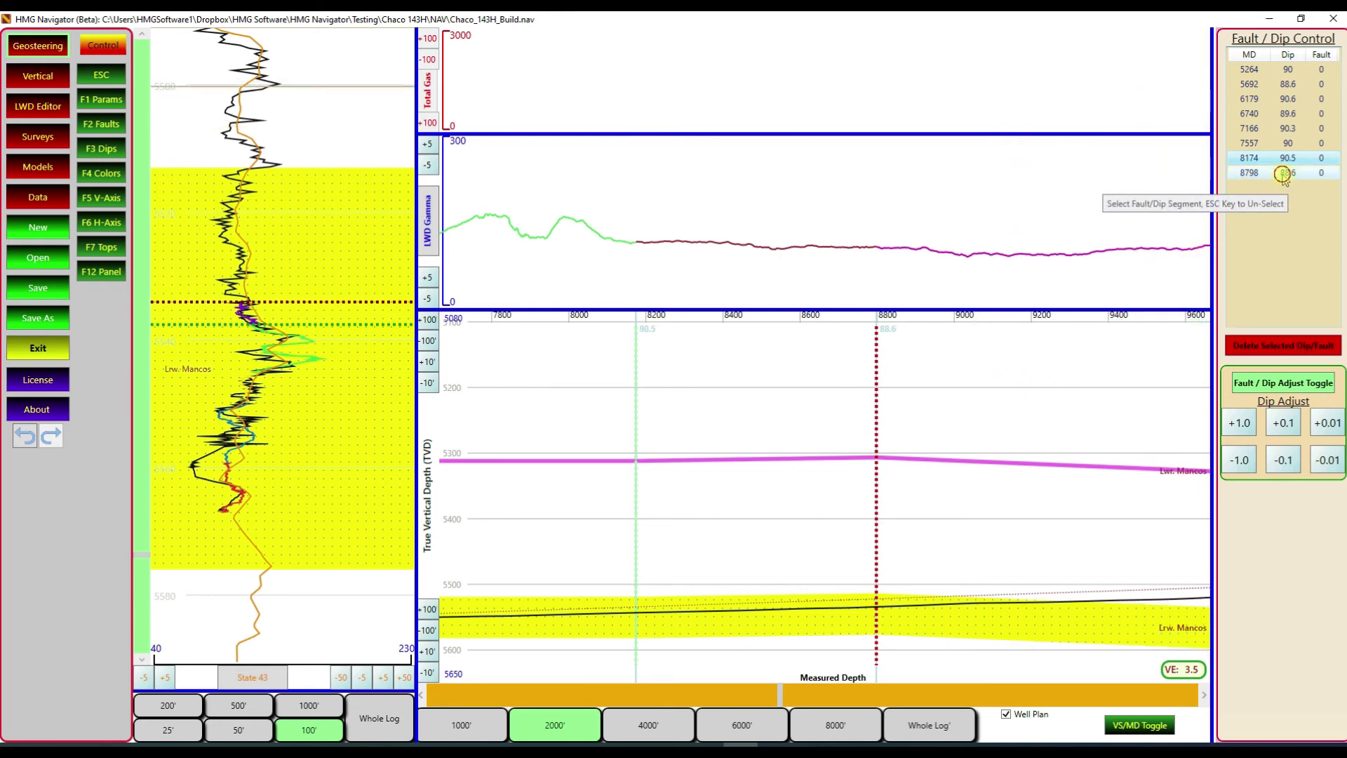
left_click(1235, 421)
left_click(1234, 421)
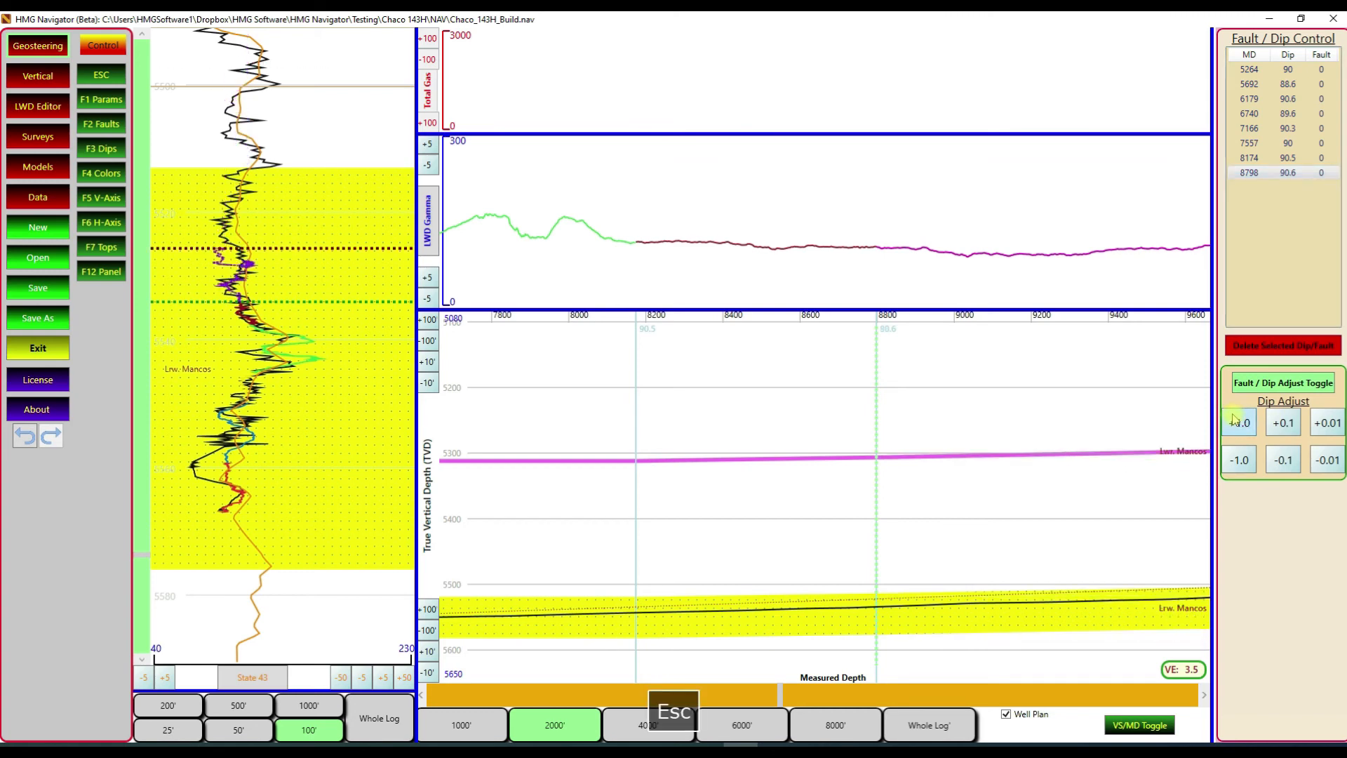
key("Escape")
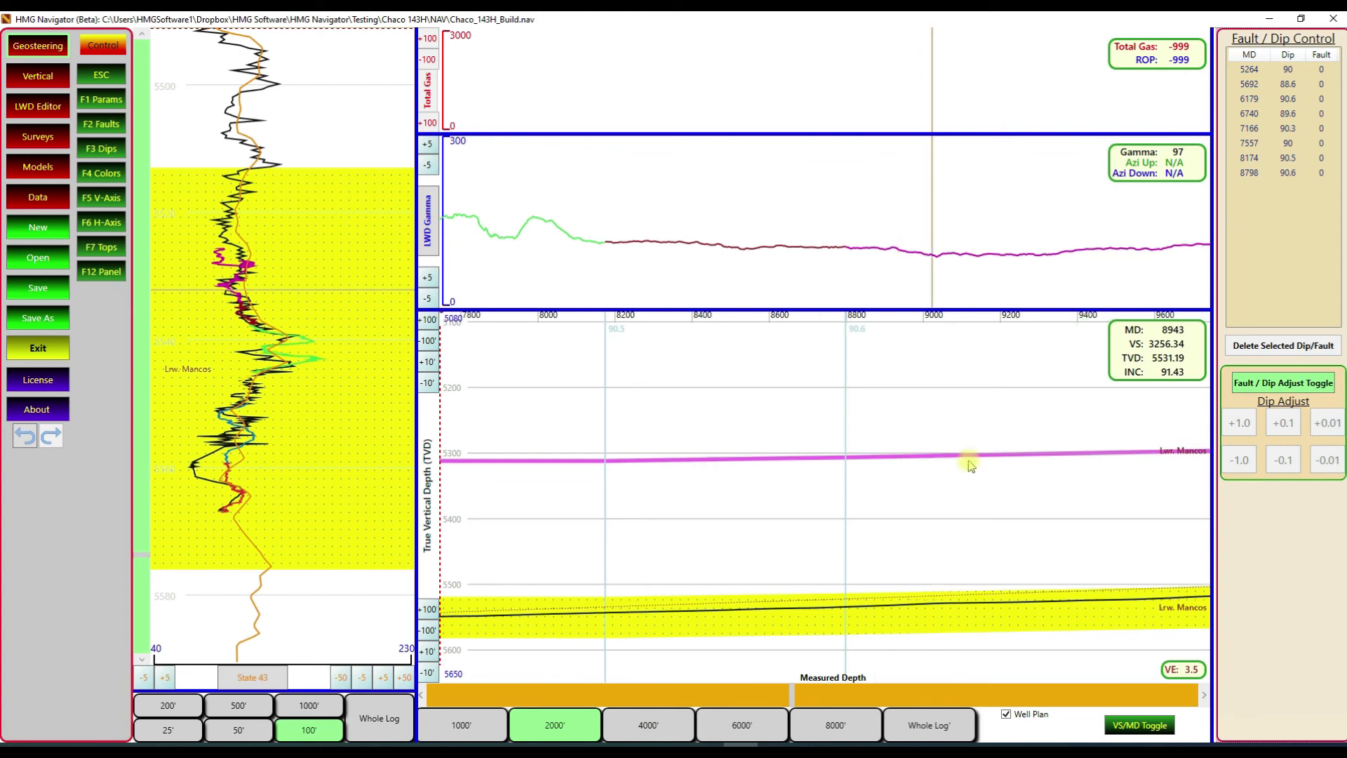
Add a dip point at MD 9317 and adjust the MD 8798 segment's dip to 90.5.
scroll(968, 461, "down", 2)
scroll(966, 464, "down", 3)
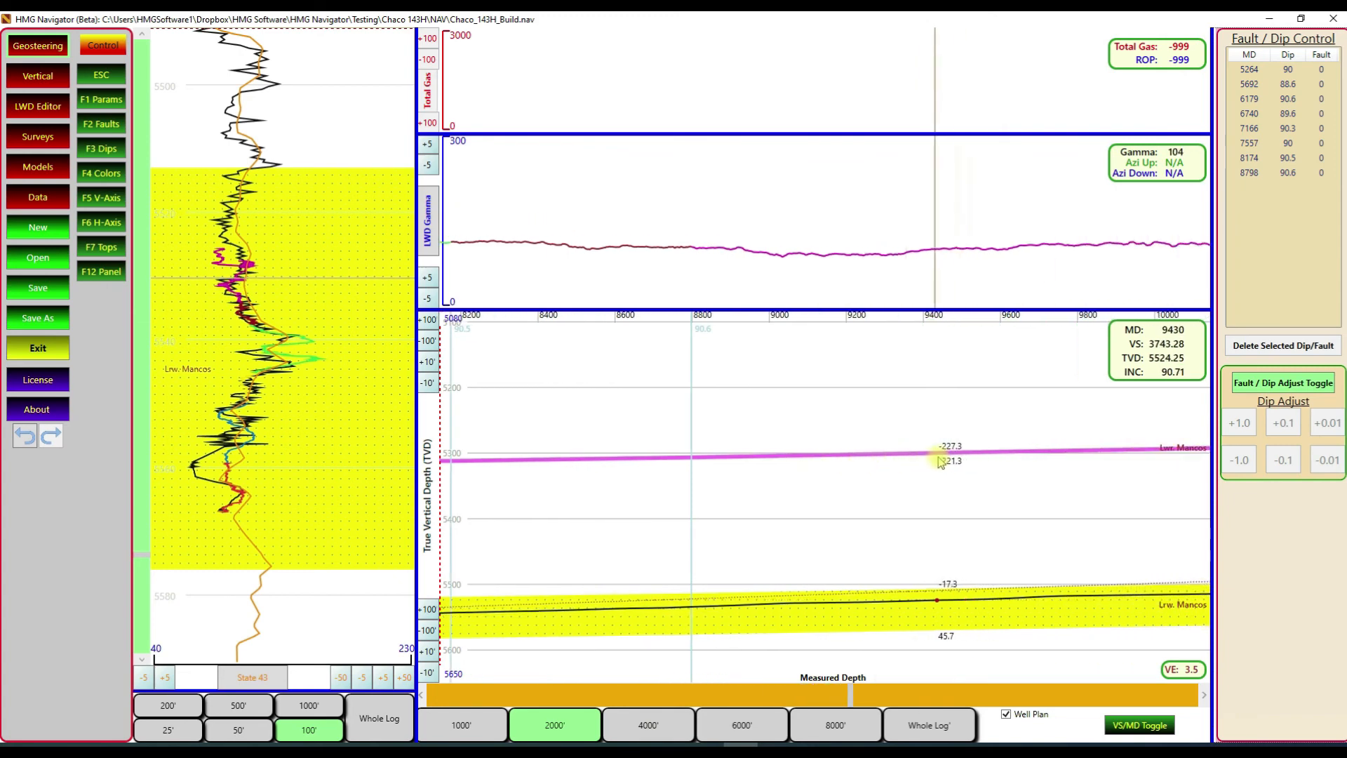
left_click(892, 461)
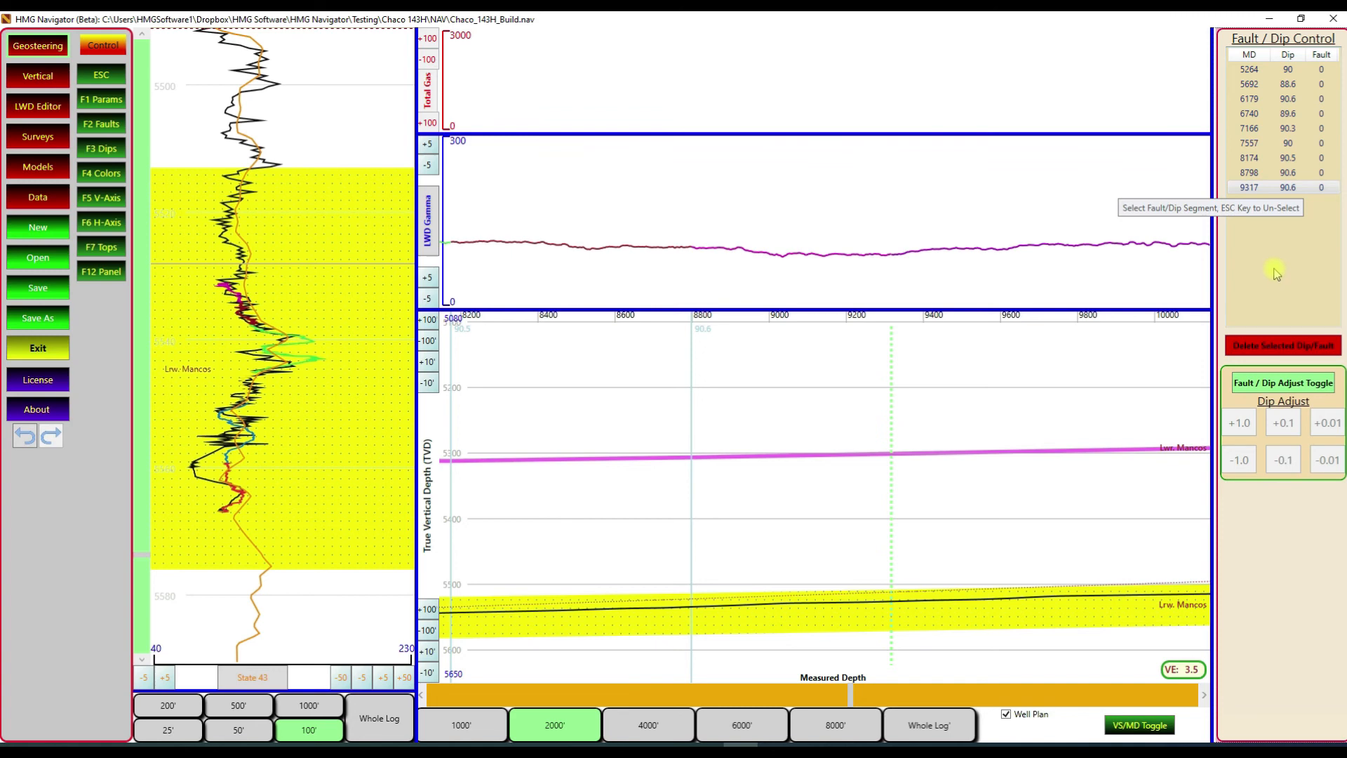
left_click(1279, 184)
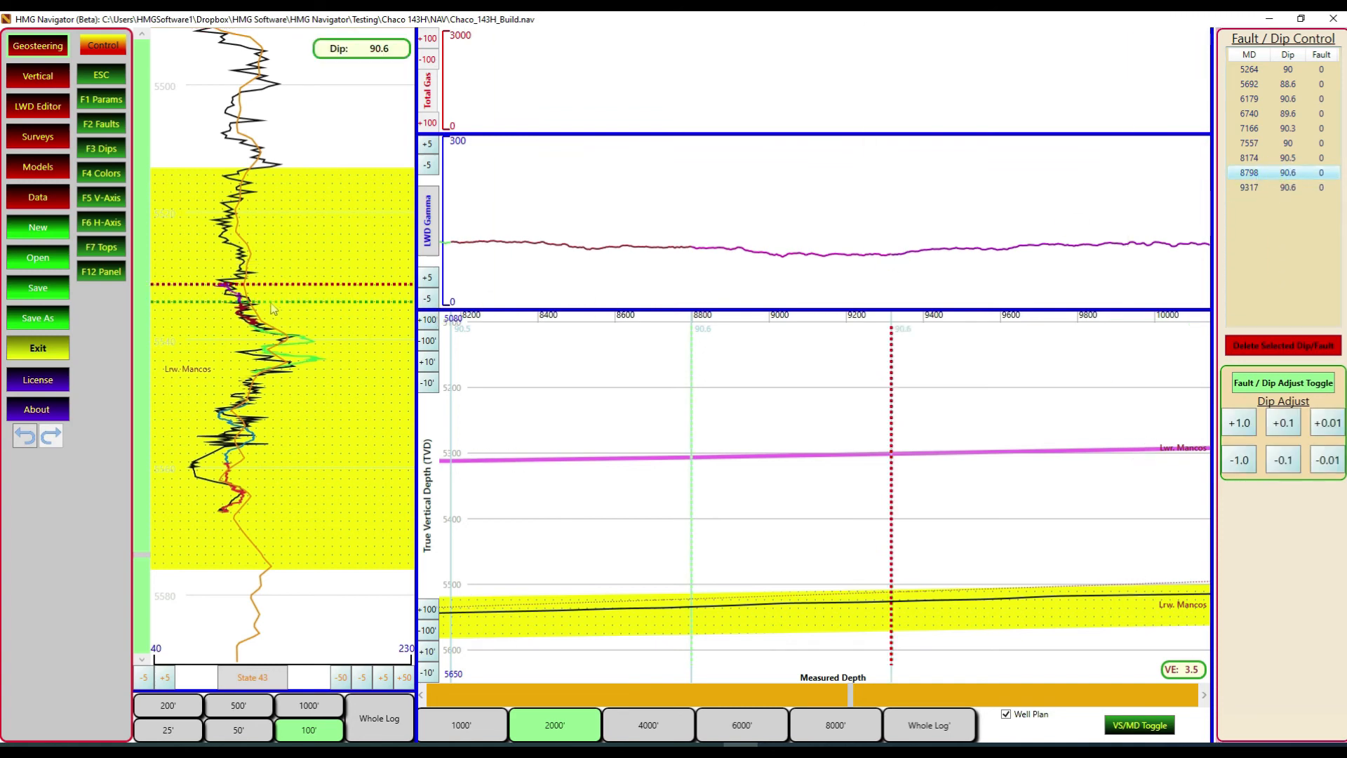
mouse_move(274, 287)
left_mouse_down()
mouse_move(282, 258)
mouse_move(277, 356)
mouse_move(275, 281)
left_mouse_up()
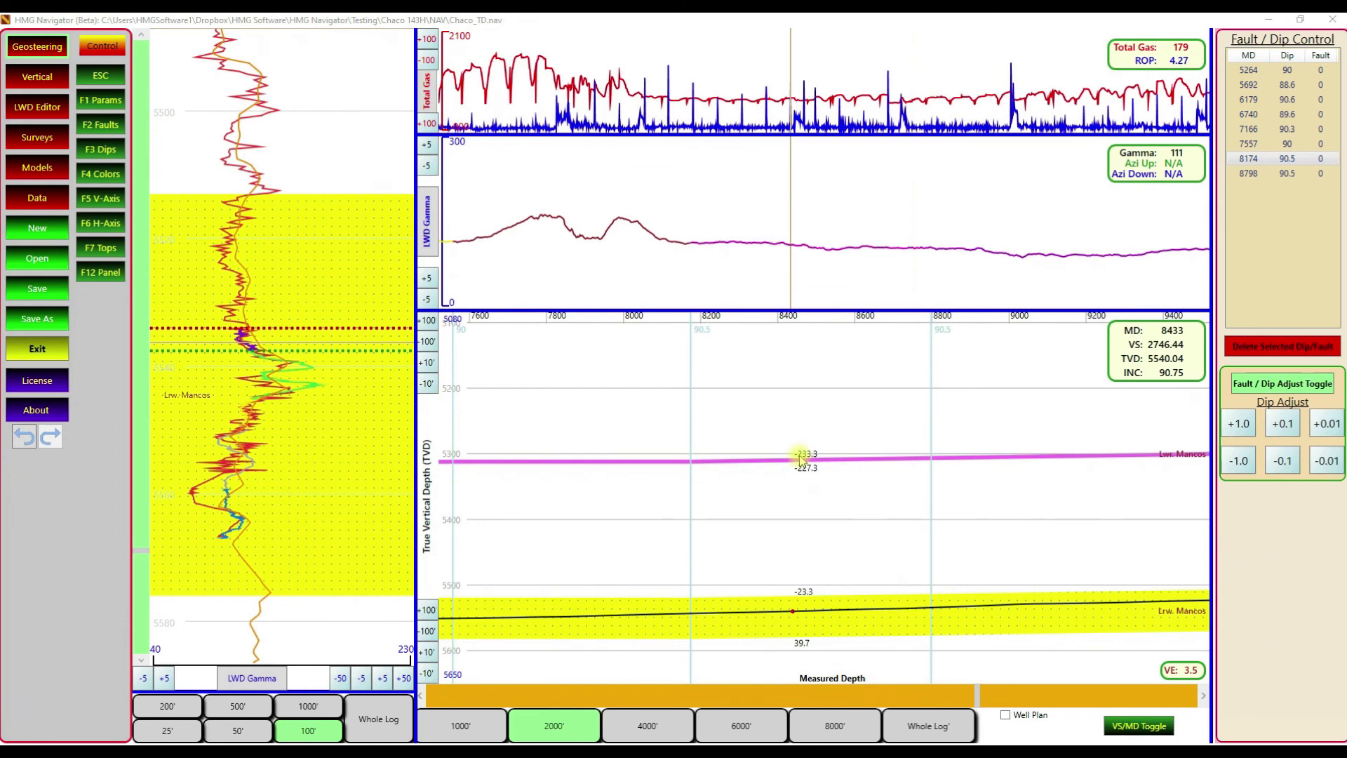
Switch the MD 8174 segment to fault adjustment, try a fault offset on the vertical log and undo it.
left_click(1248, 159)
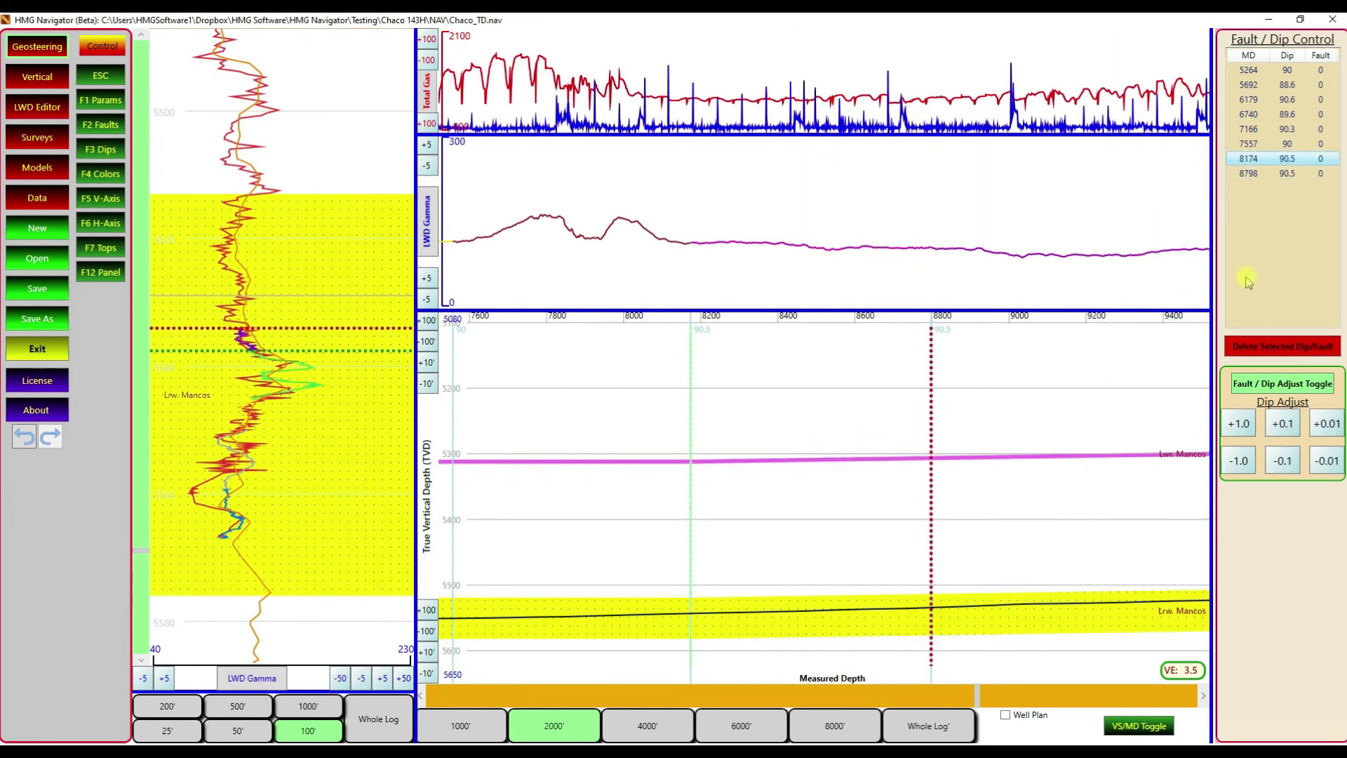
left_click(1255, 385)
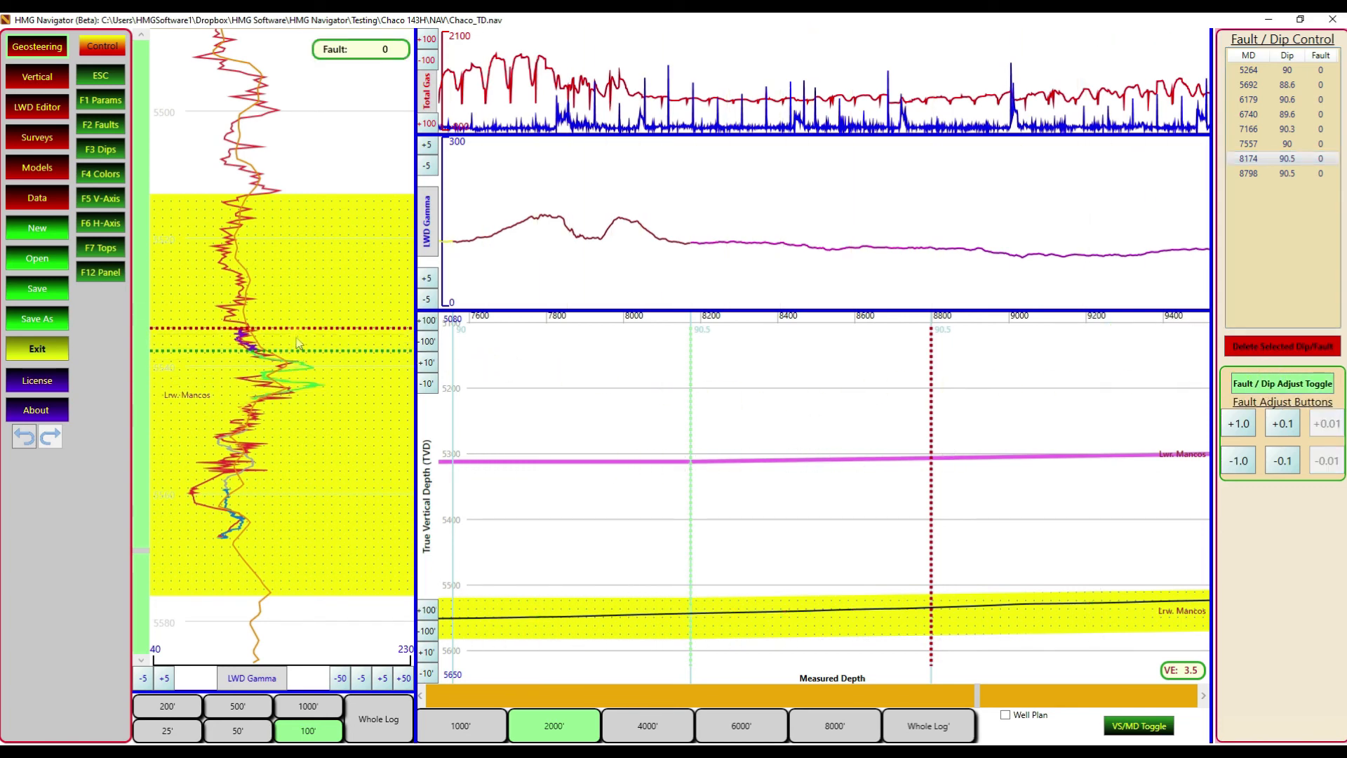
left_click_drag(300, 332, 342, 333)
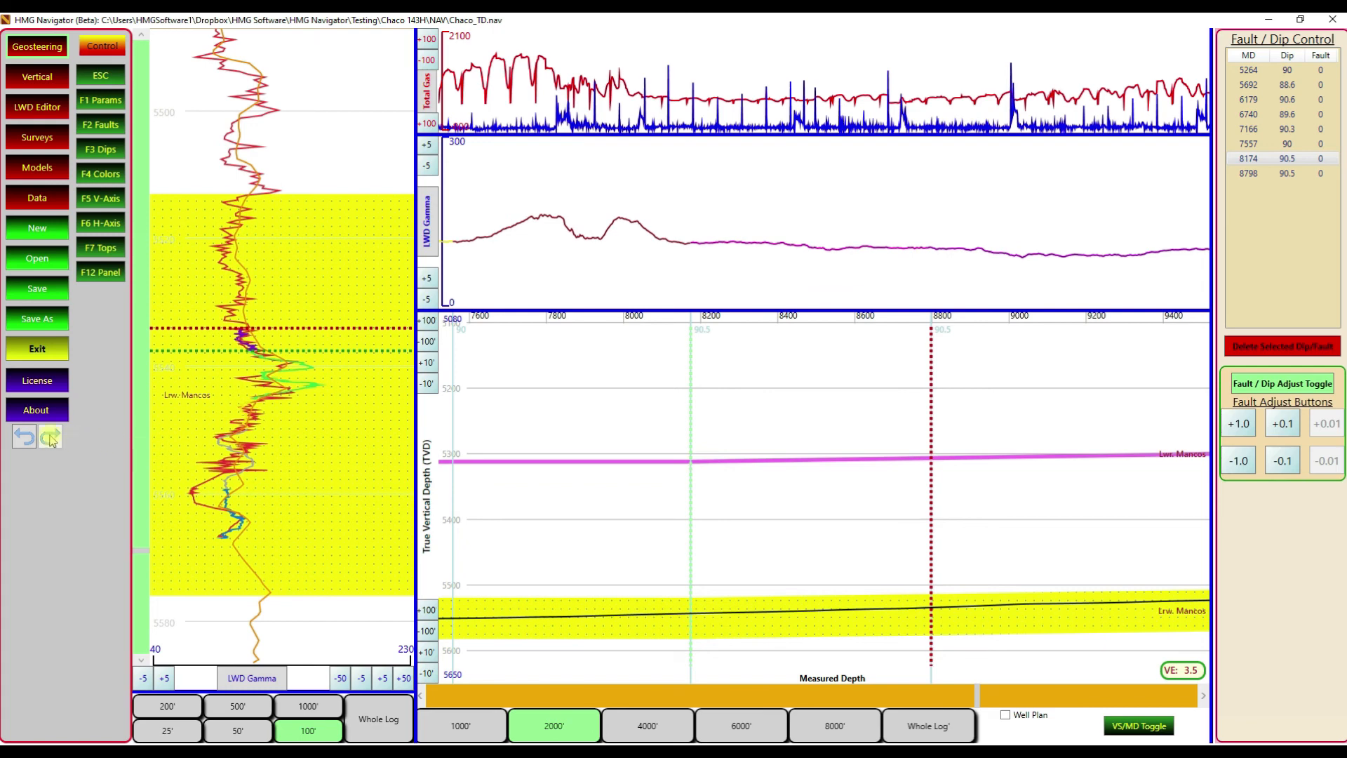
left_click(23, 439)
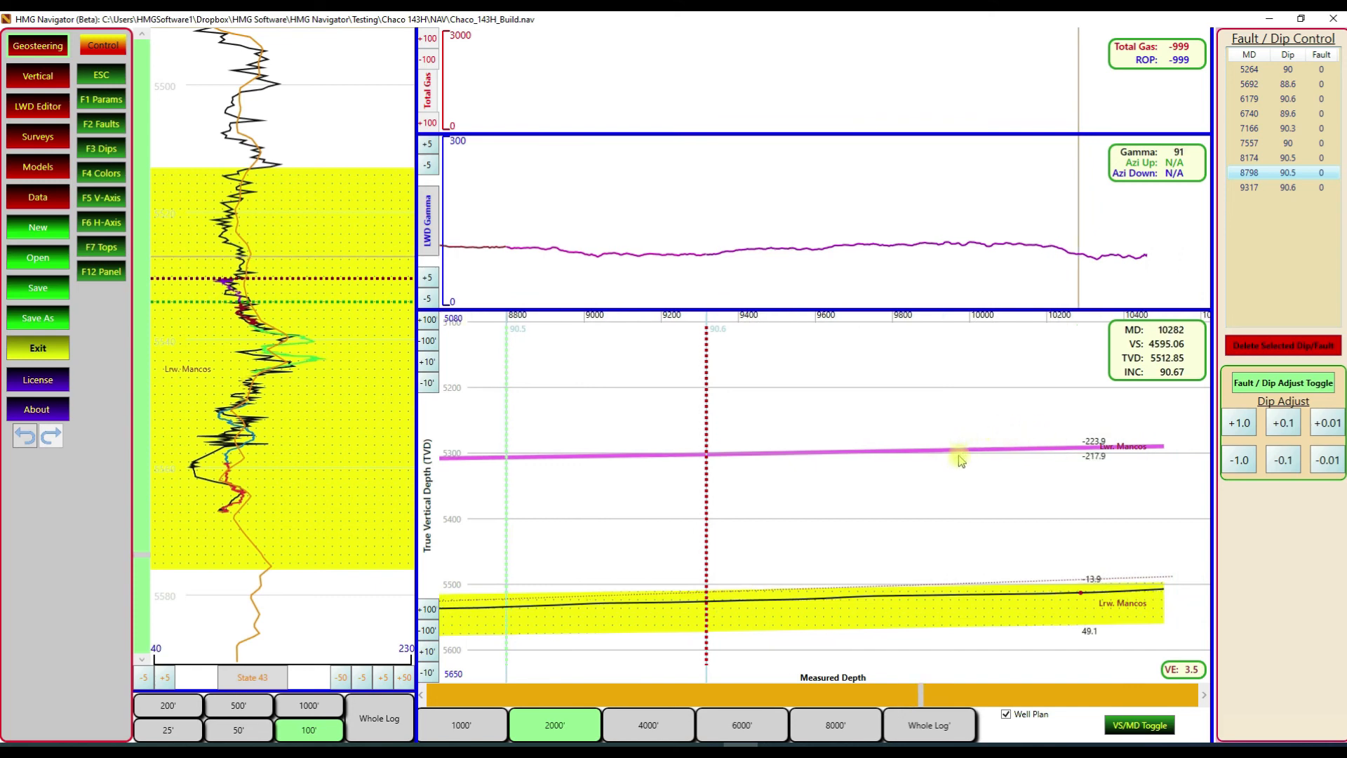
Add a dip point at MD 9895 and adjust the MD 9317 segment's dip to 90.5.
left_click(867, 446)
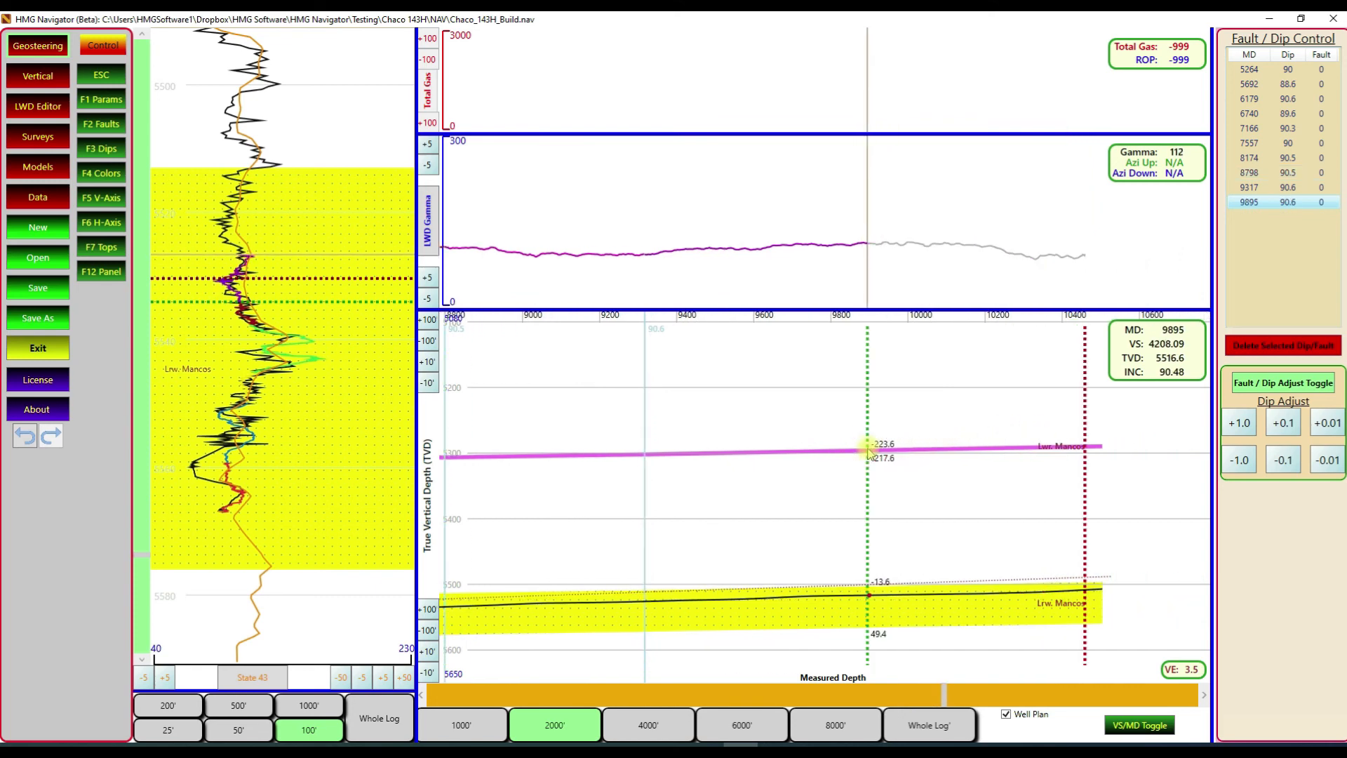
left_click(1270, 192)
mouse_move(262, 257)
left_mouse_down()
mouse_move(250, 204)
mouse_move(249, 256)
left_mouse_up()
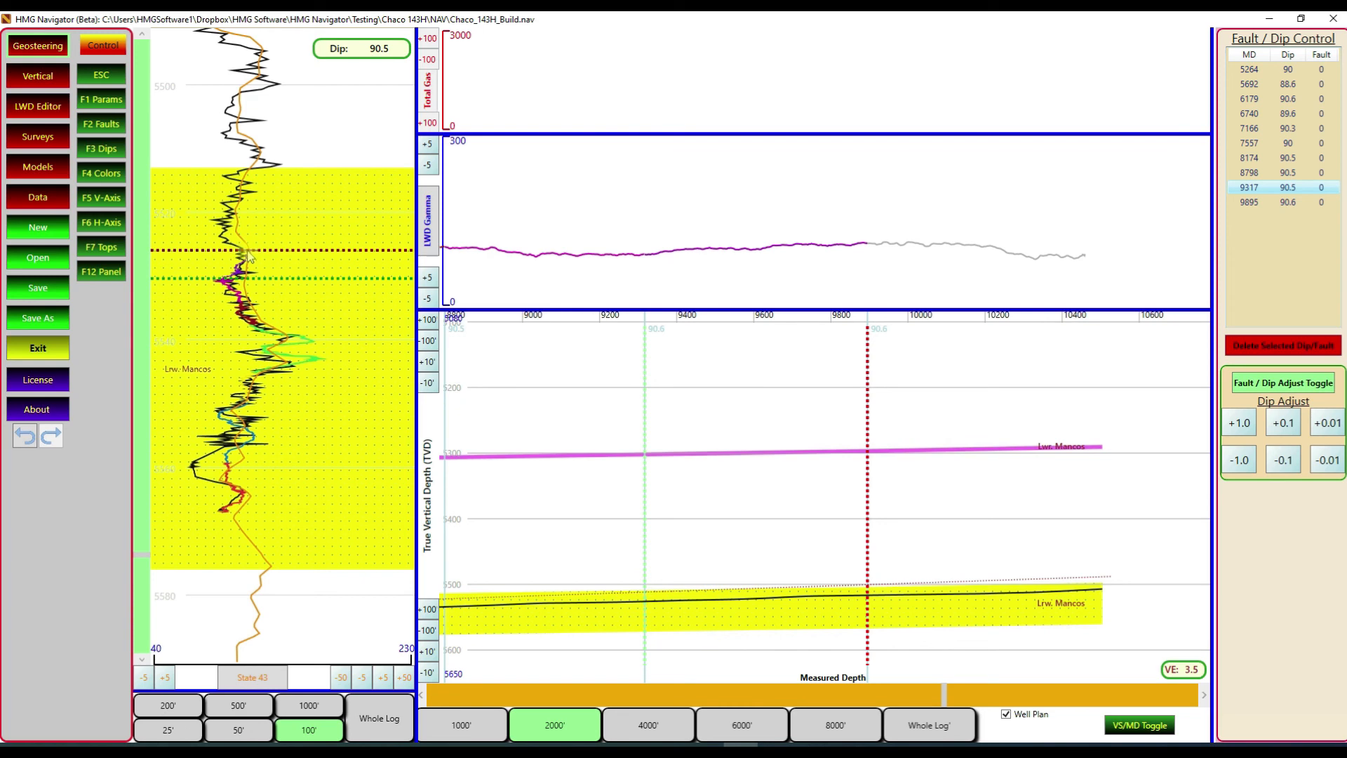
Adjust the MD 9895 segment's dip to 90.4 and display the whole log along the lateral.
left_click(1287, 204)
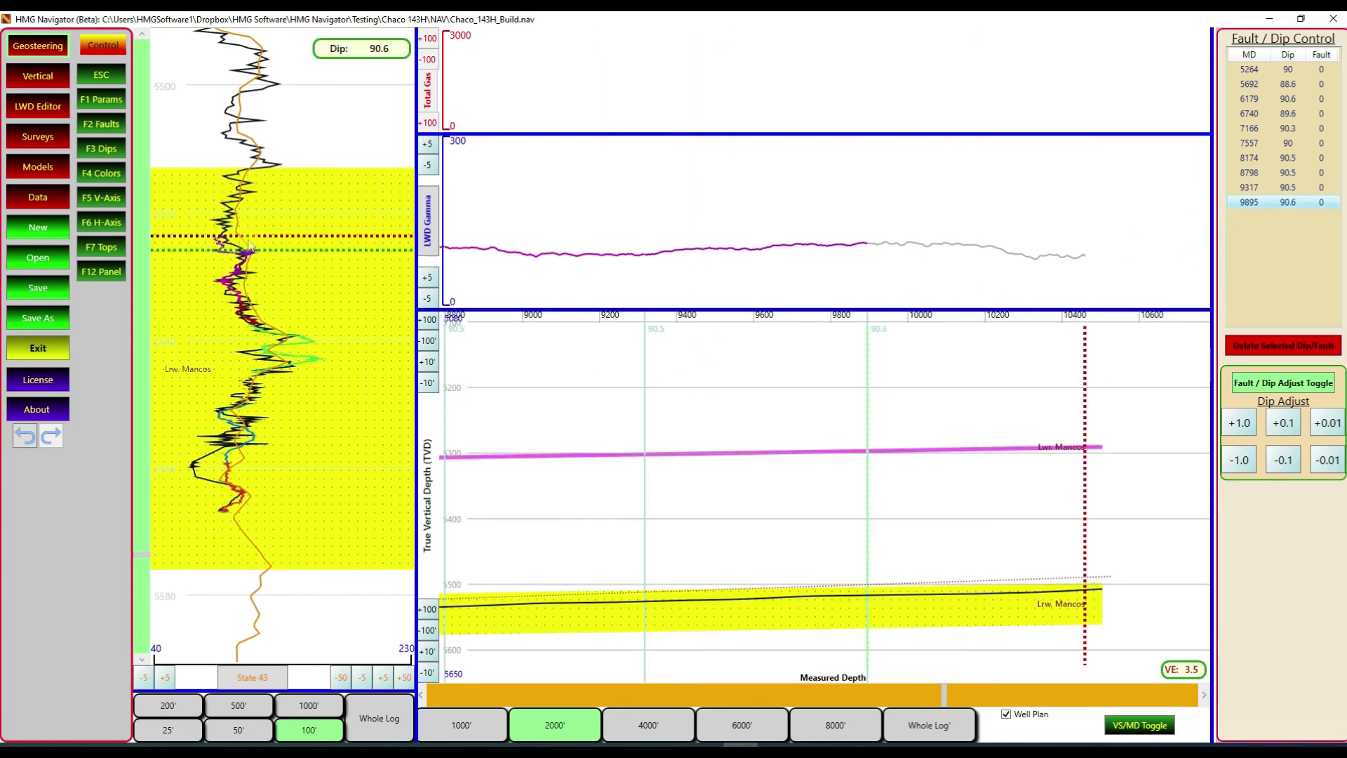
left_click_drag(249, 239, 253, 206)
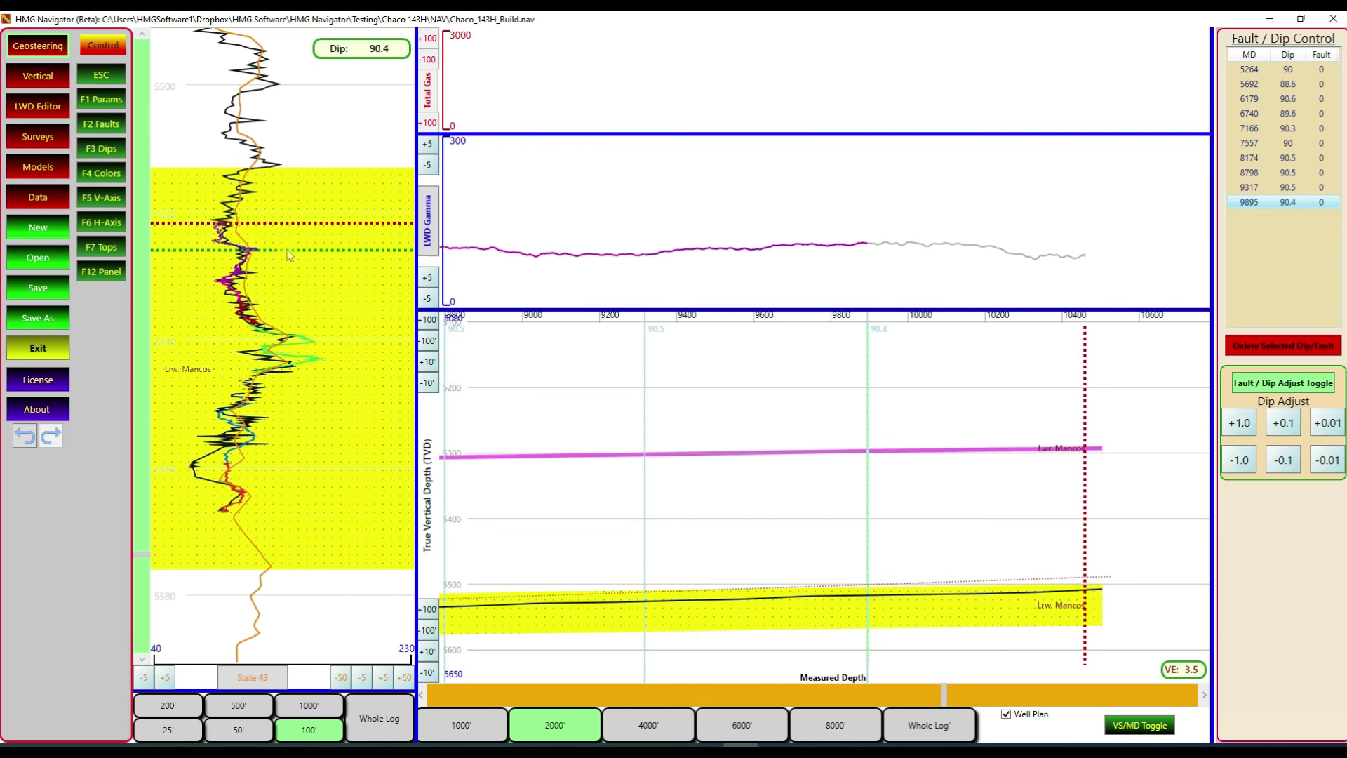
left_click(947, 728)
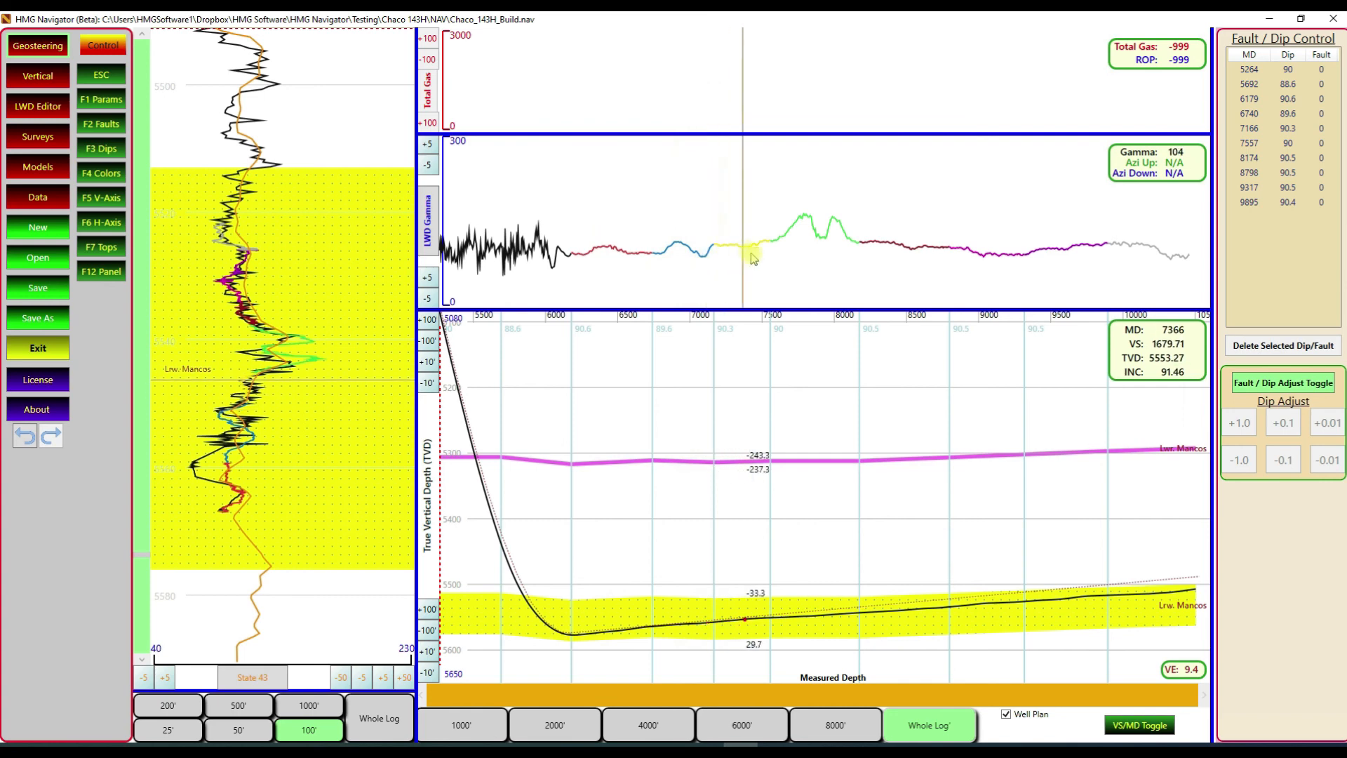
Open the geosteering controls and clear the segment colors from the LWD gamma curve.
left_click(106, 46)
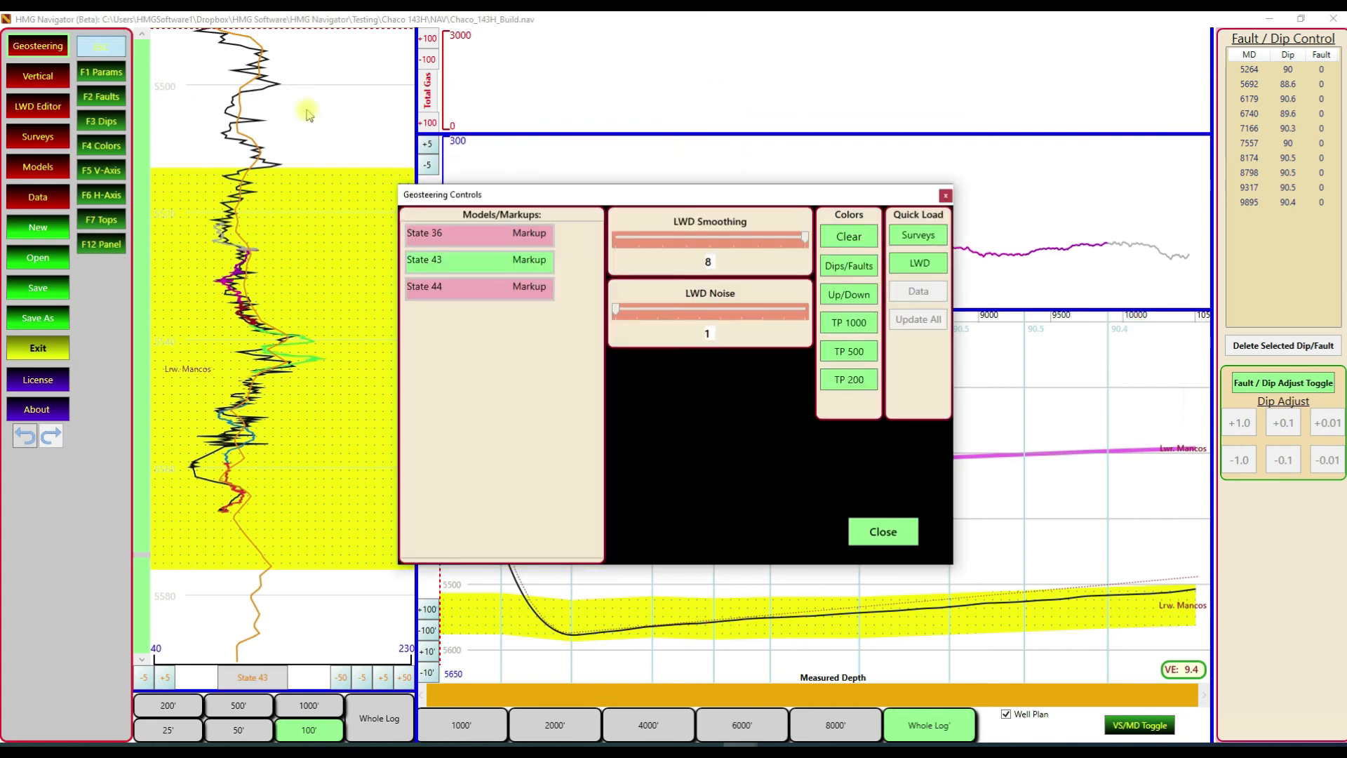
left_click_drag(758, 196, 1107, 92)
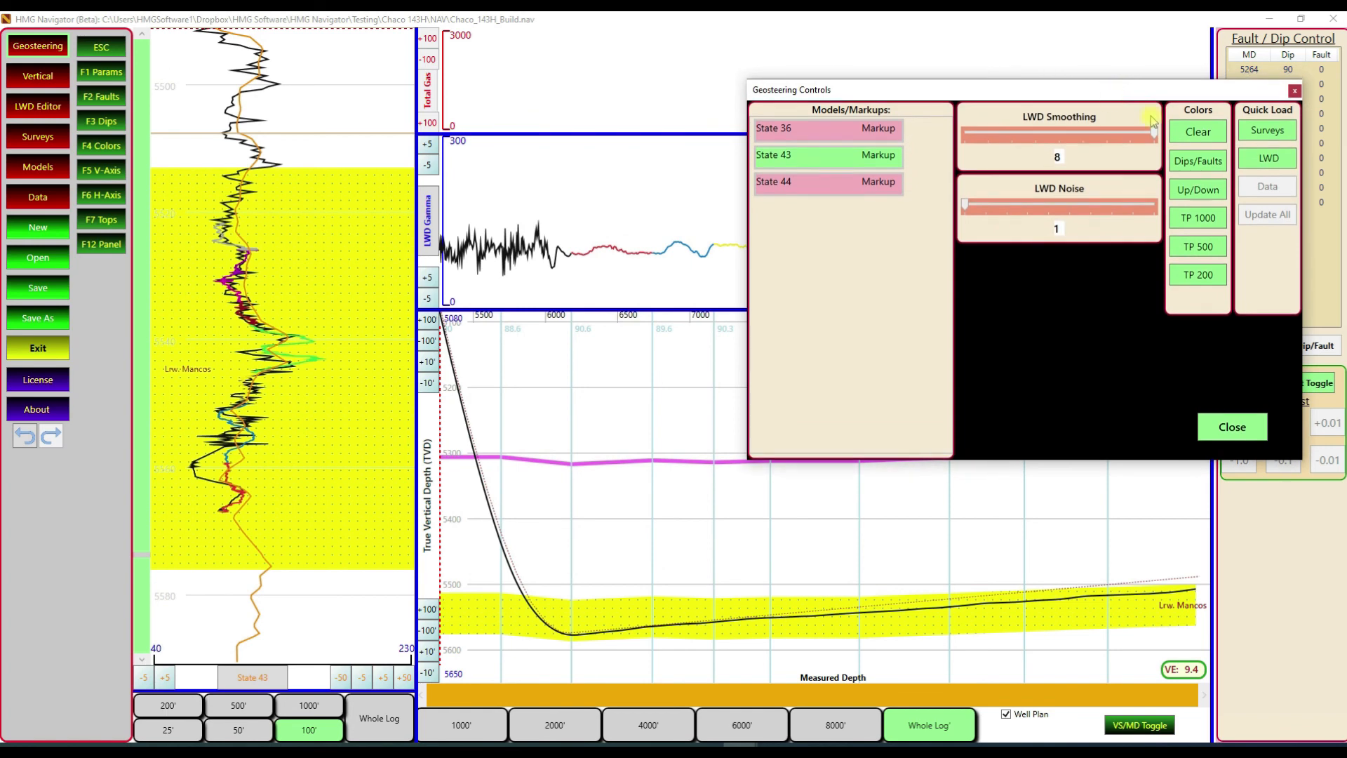
left_click(1208, 132)
left_click_drag(1072, 101, 1136, 133)
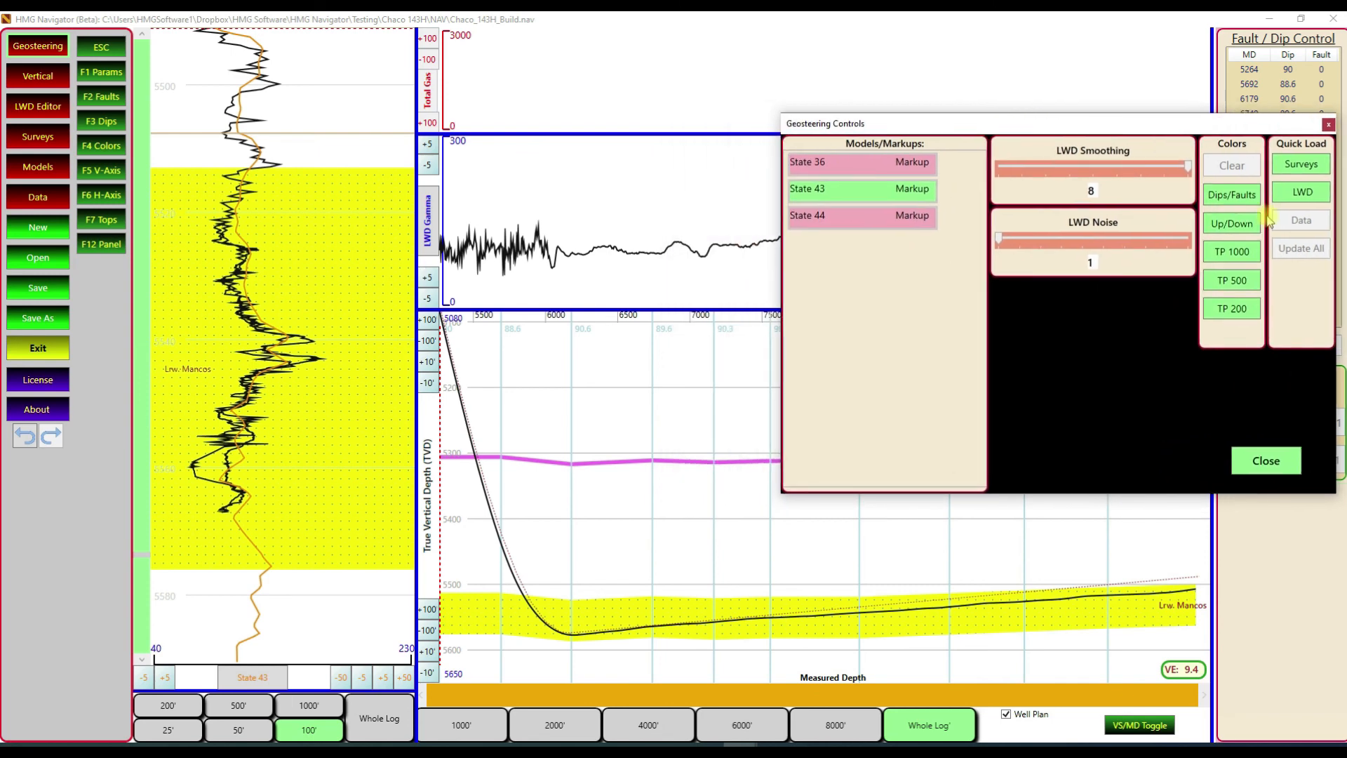
Color the LWD gamma by dips/faults and switch it to Up/Down coloring, keeping the controls clear of the logs.
left_click(1247, 199)
left_click_drag(1085, 123, 1022, 18)
left_click(1178, 194)
left_click_drag(992, 80, 1346, 211)
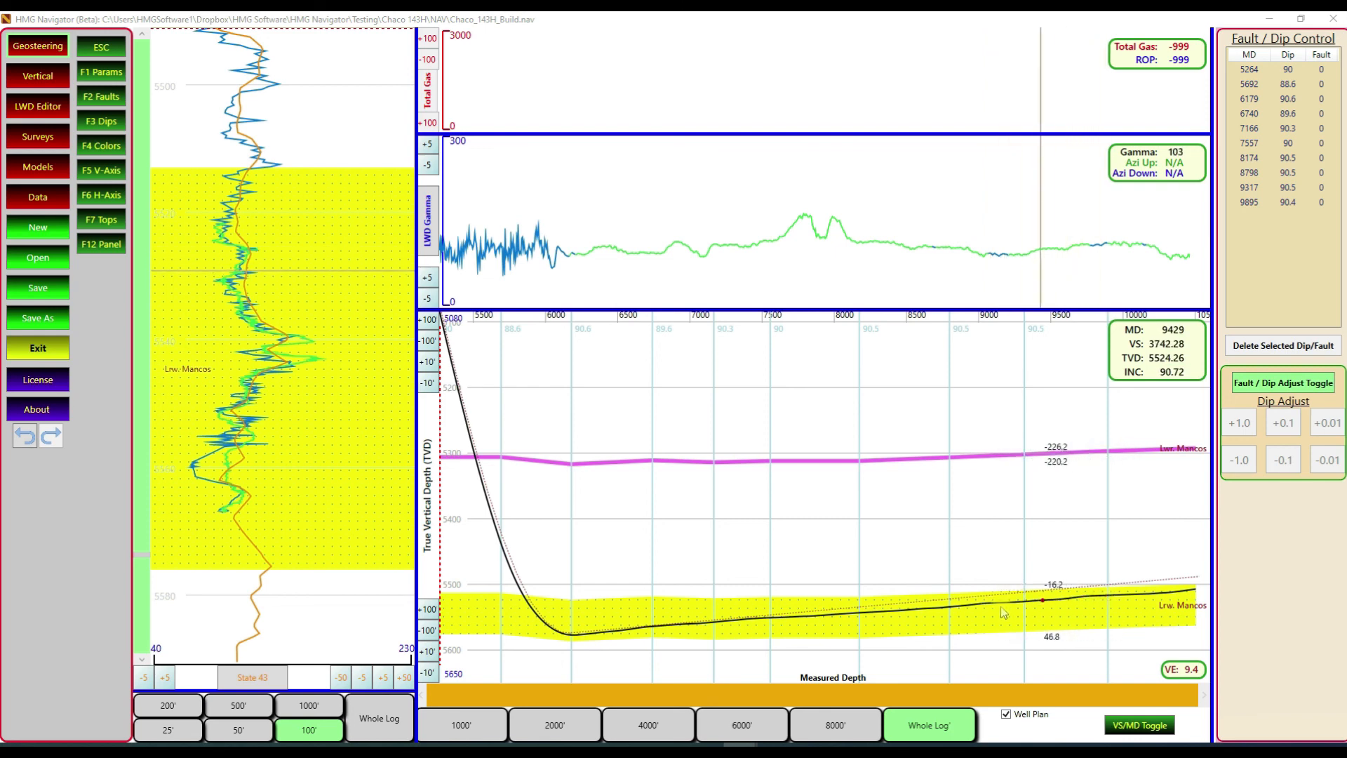
Apply the TP 1000 coloring to the LWD gamma and uncover the logs to view it.
left_click_drag(1345, 323, 1029, 115)
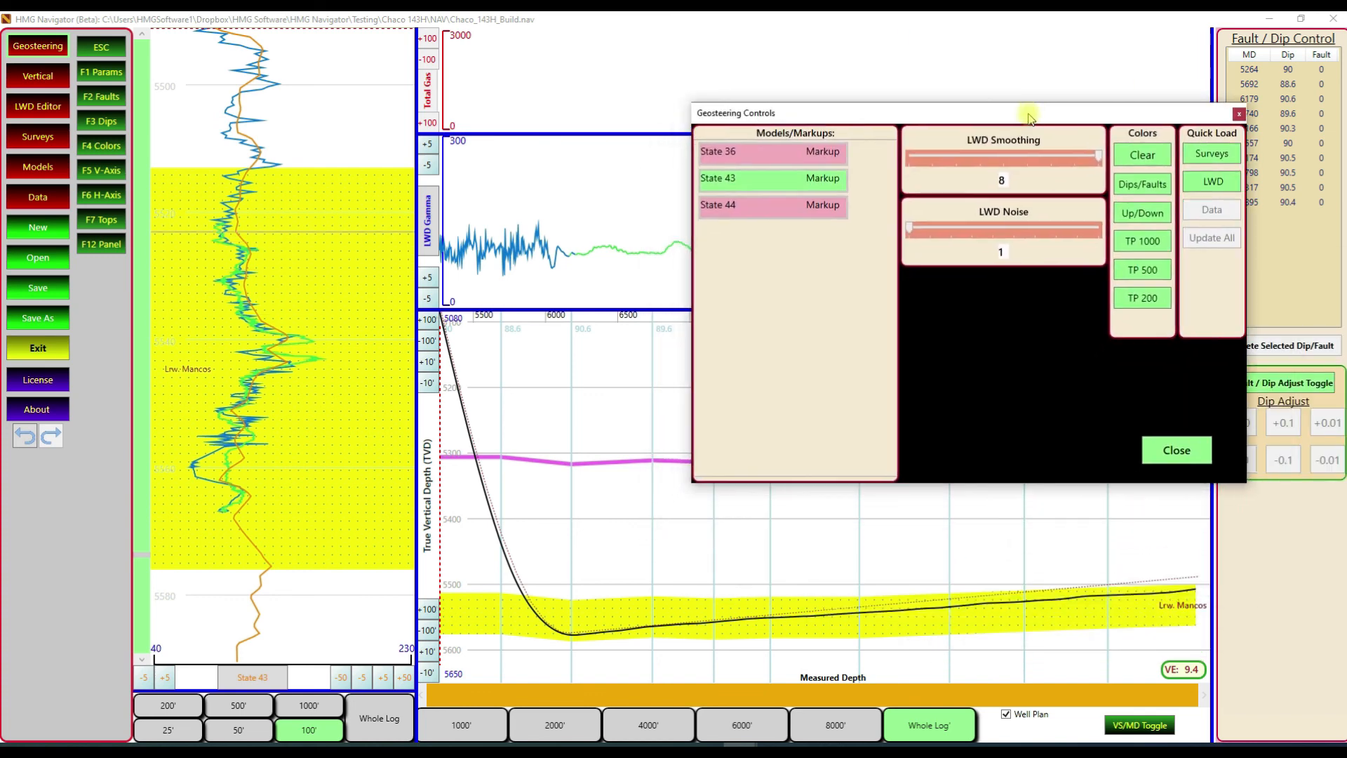
left_click(1145, 246)
left_click_drag(971, 114, 1345, 197)
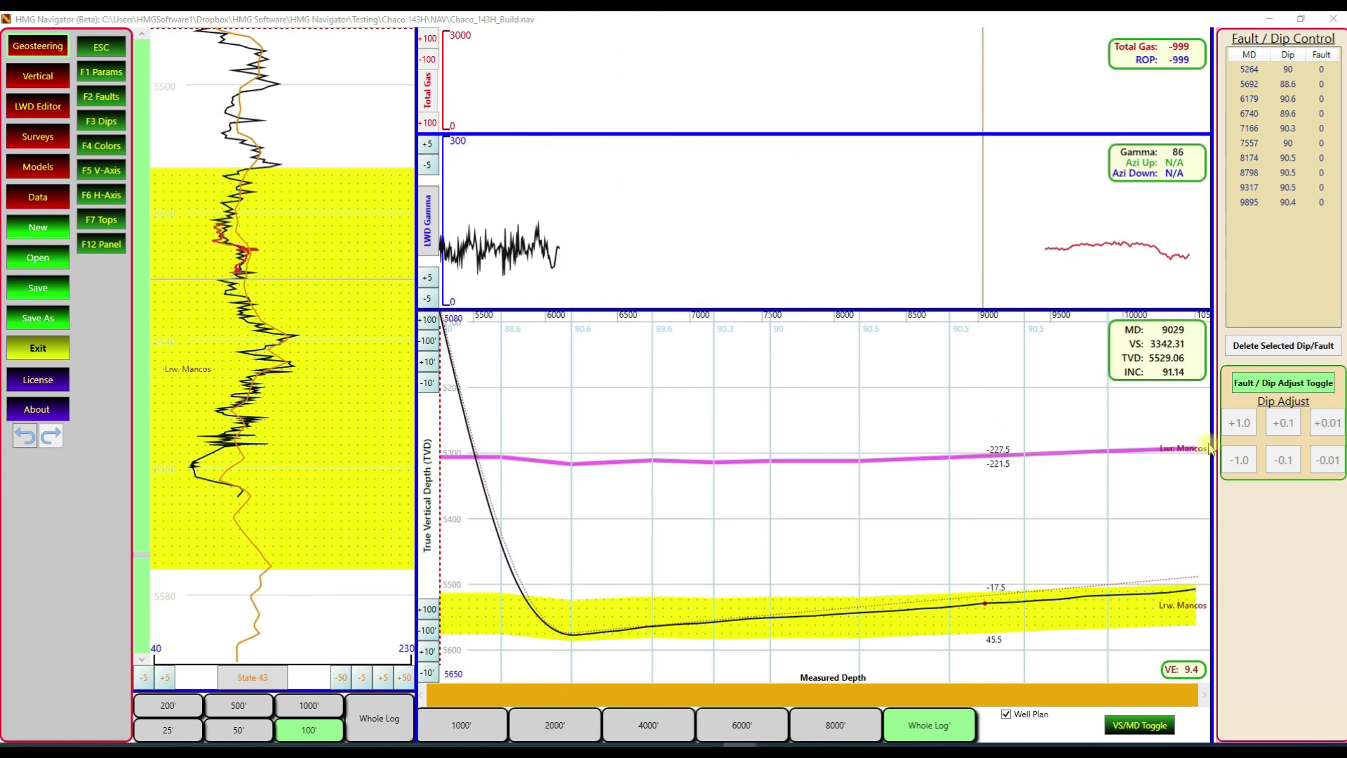
Color the LWD gamma by dips/faults and close the geosteering controls.
left_click_drag(1346, 263, 956, 128)
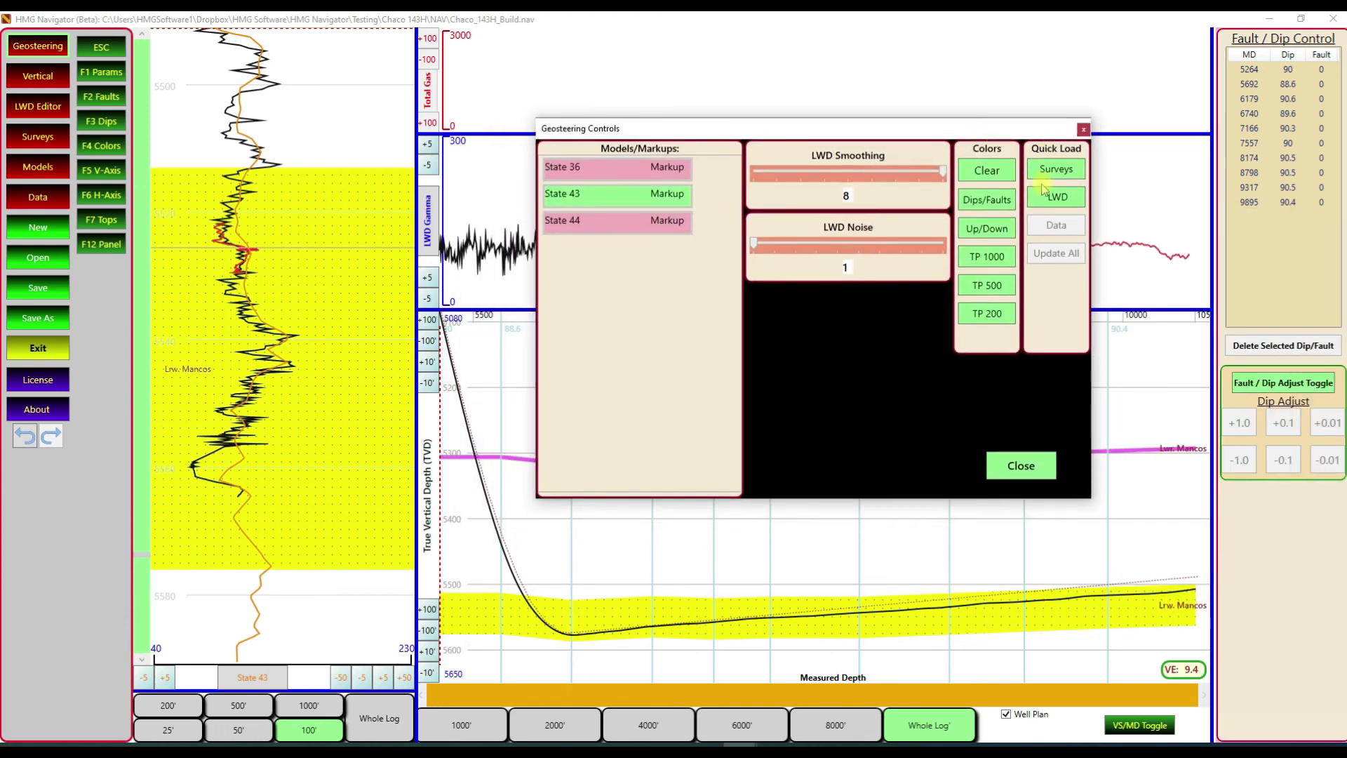
left_click(978, 201)
left_click(1021, 467)
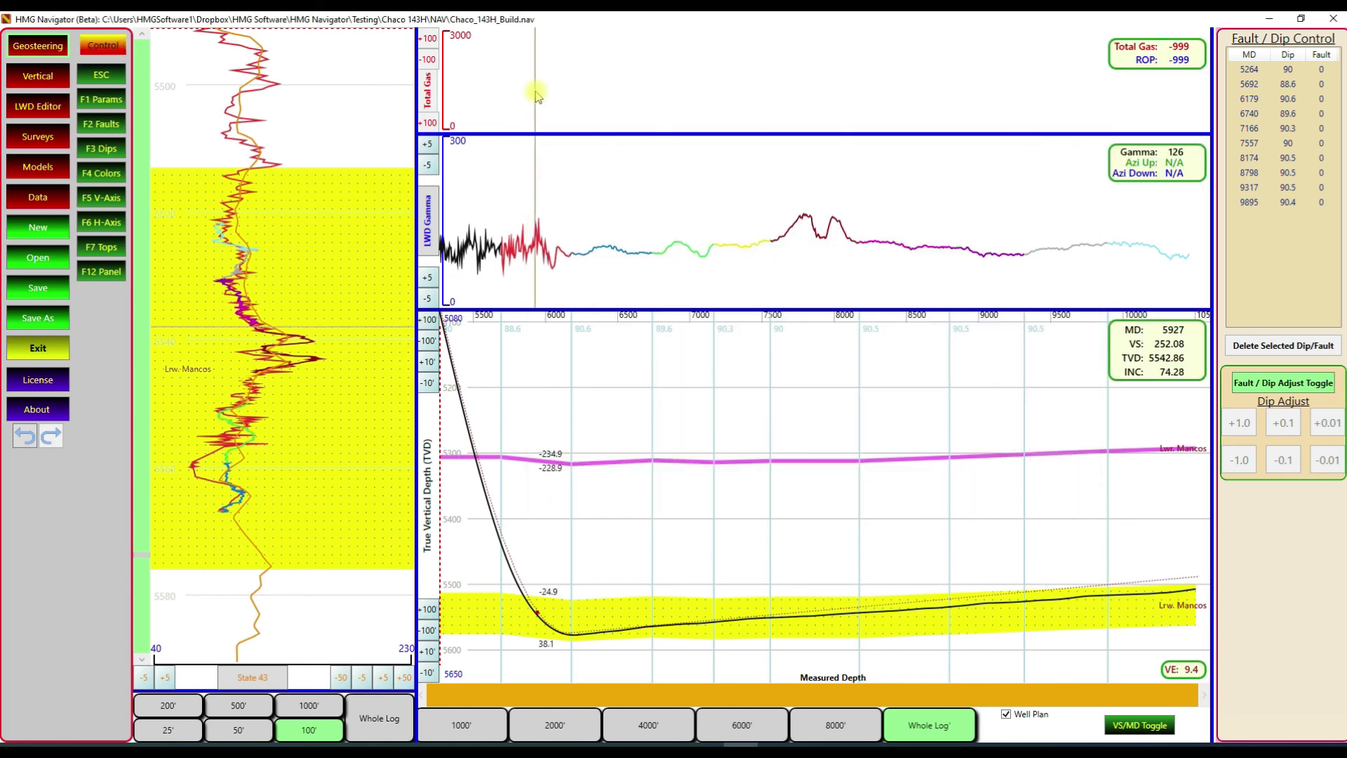
Load the total gas and ROP curves from a LAS file into the well's data.
left_click(50, 202)
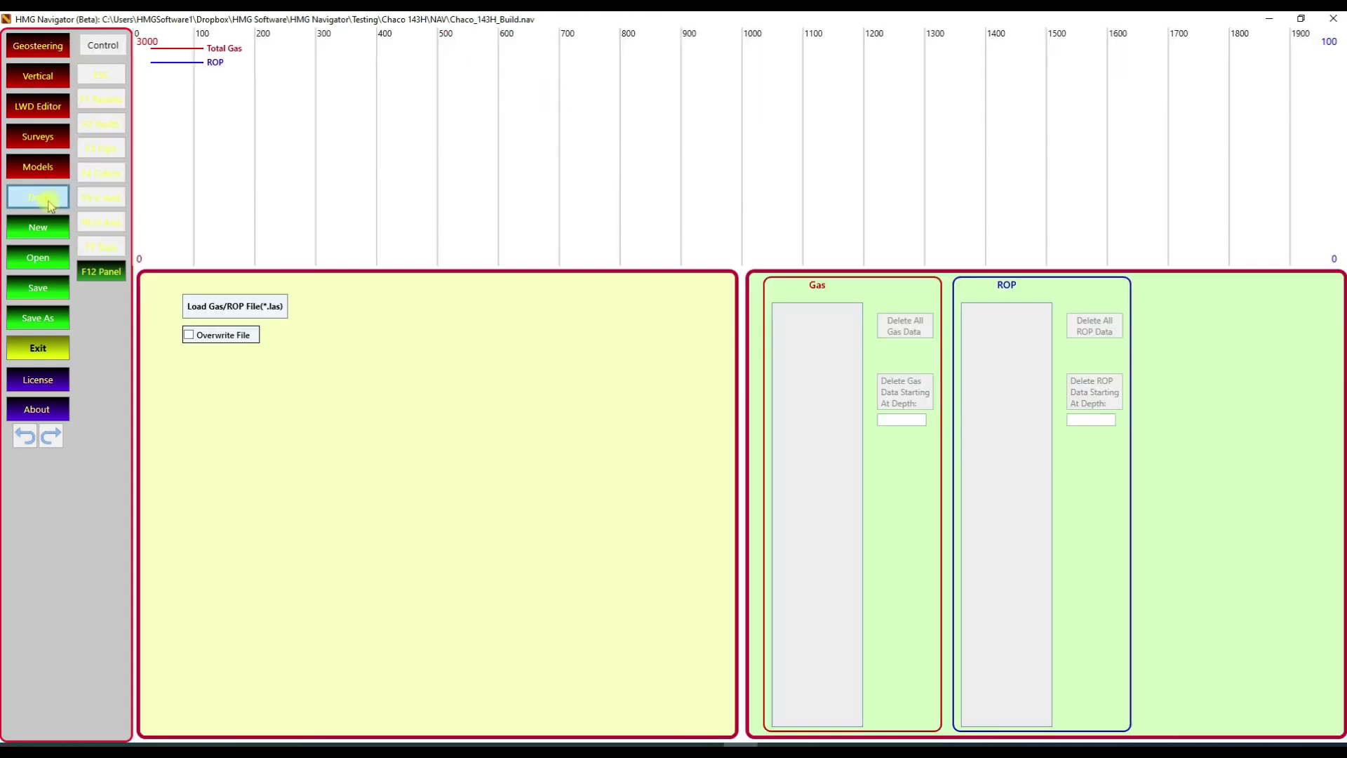
left_click(222, 311)
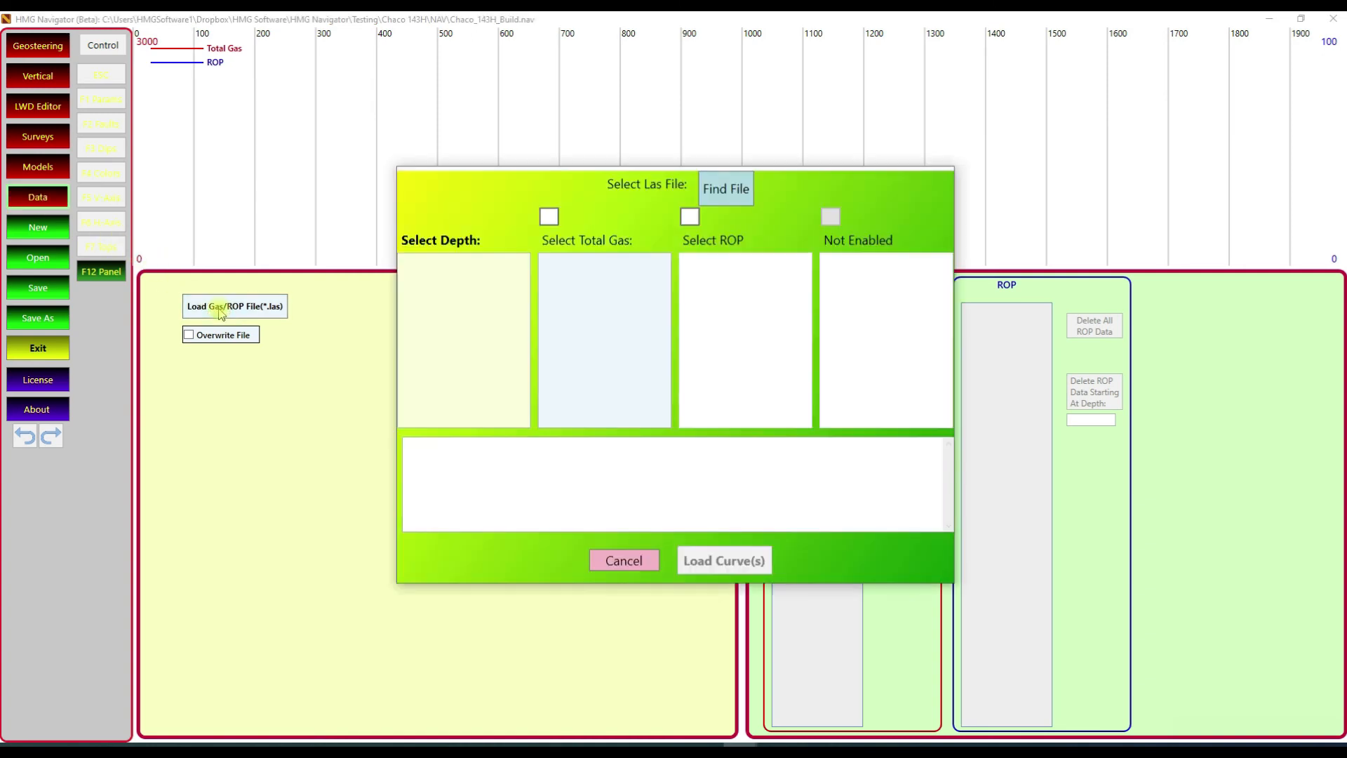
left_click(730, 188)
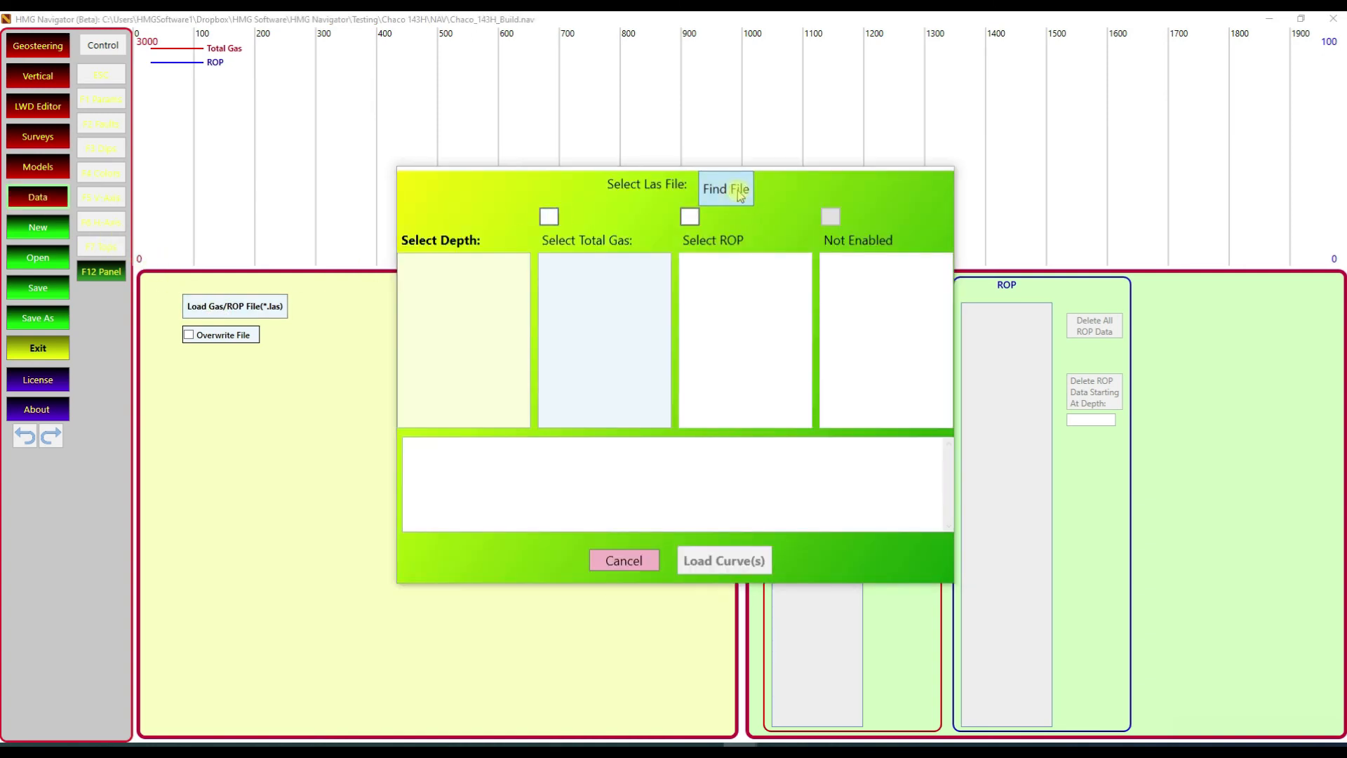
left_click(737, 371)
left_click(952, 526)
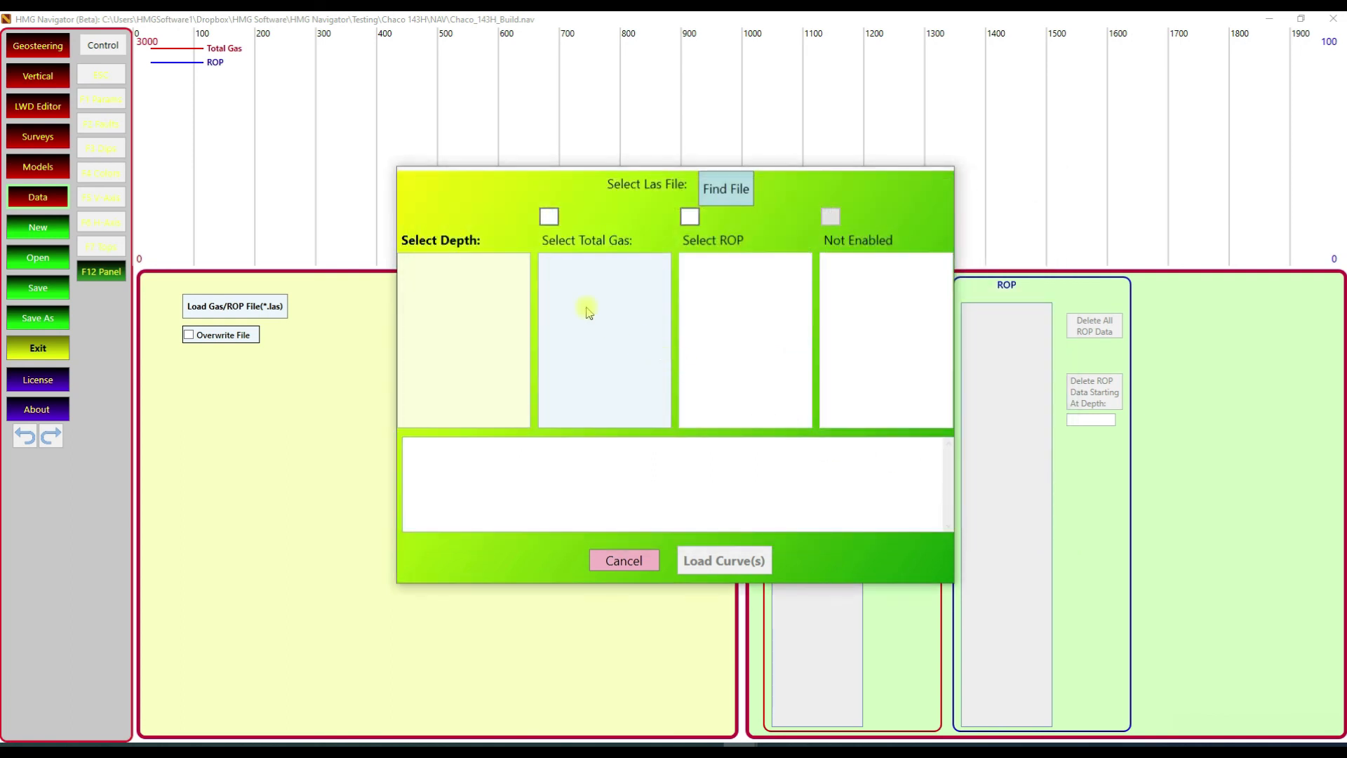
left_click(737, 564)
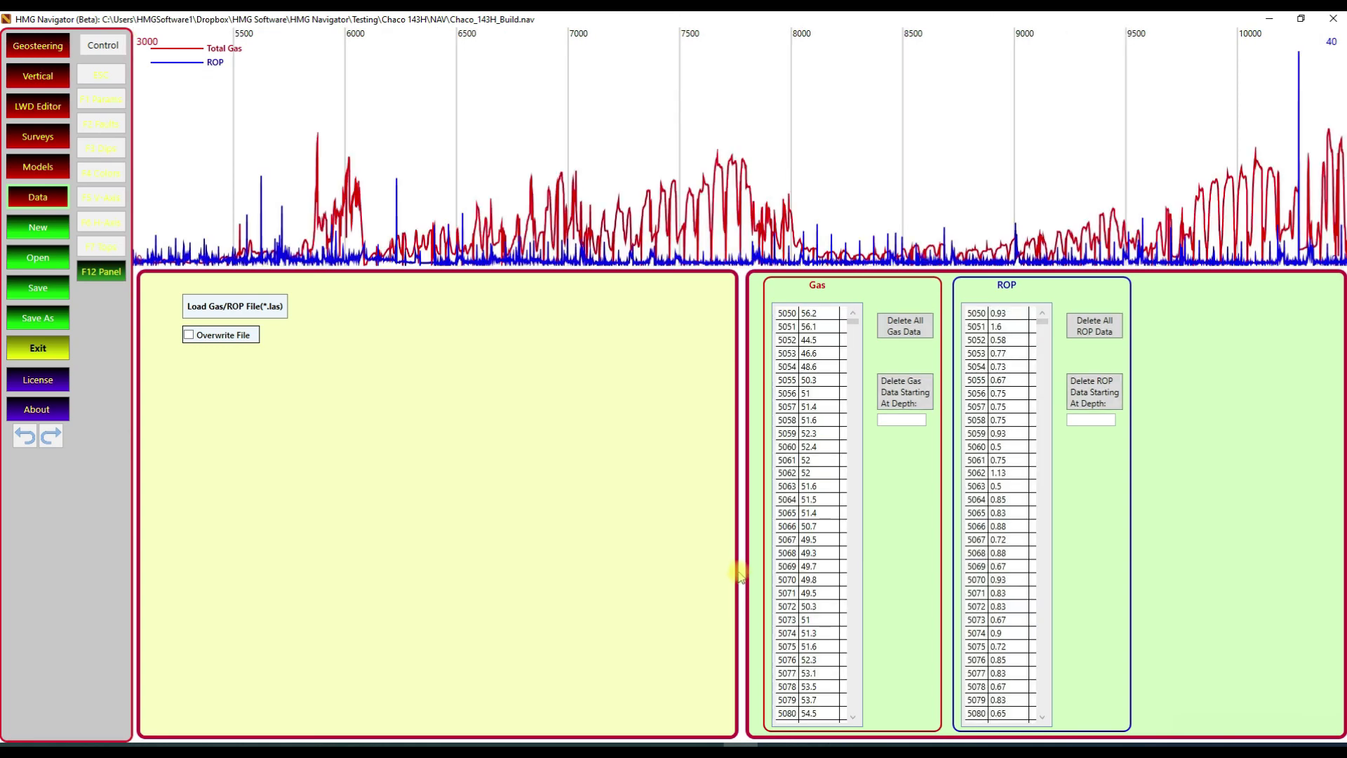
Return to the geosteering view, enlarge the total gas/ROP track and set the gas scale maximum to 2100.
left_click(46, 54)
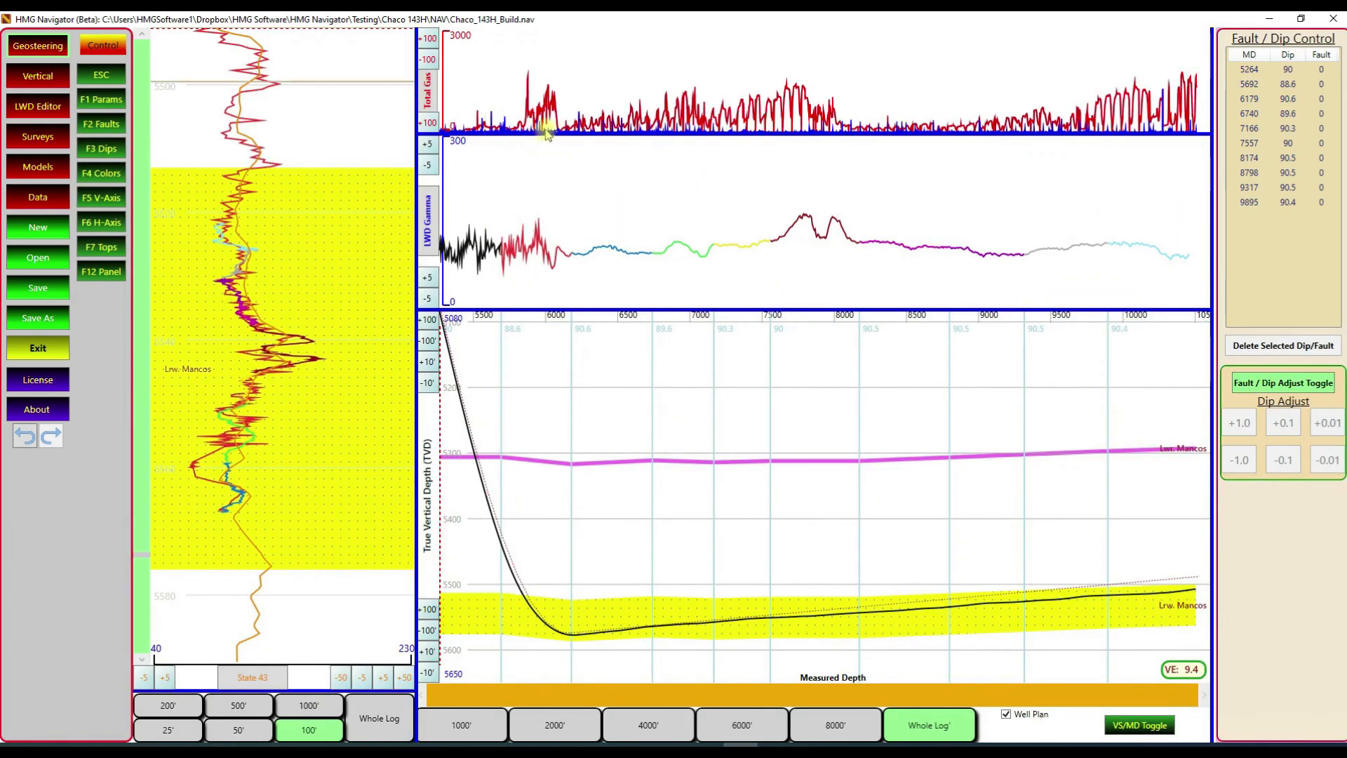
left_click_drag(544, 133, 557, 177)
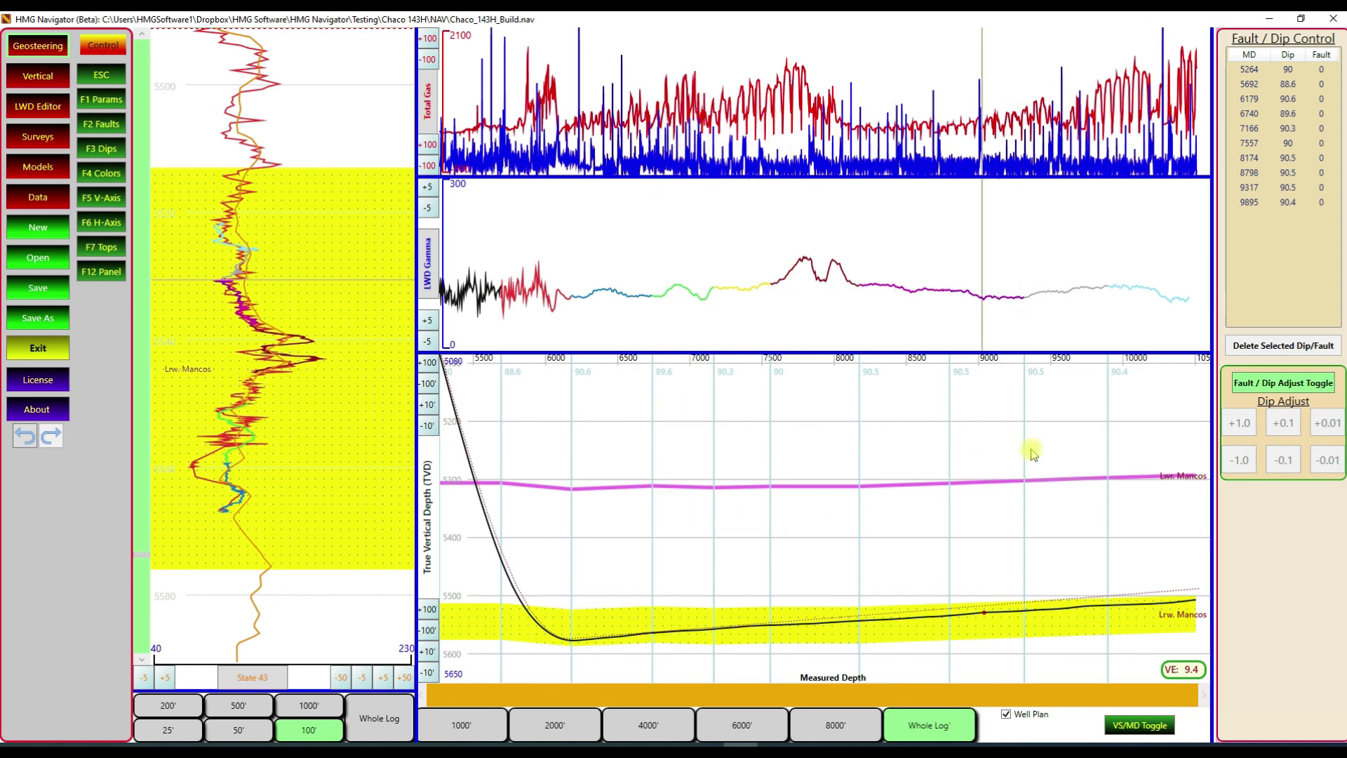
Hide the dip segment lines on the lateral cross-section and show them again.
left_click(92, 158)
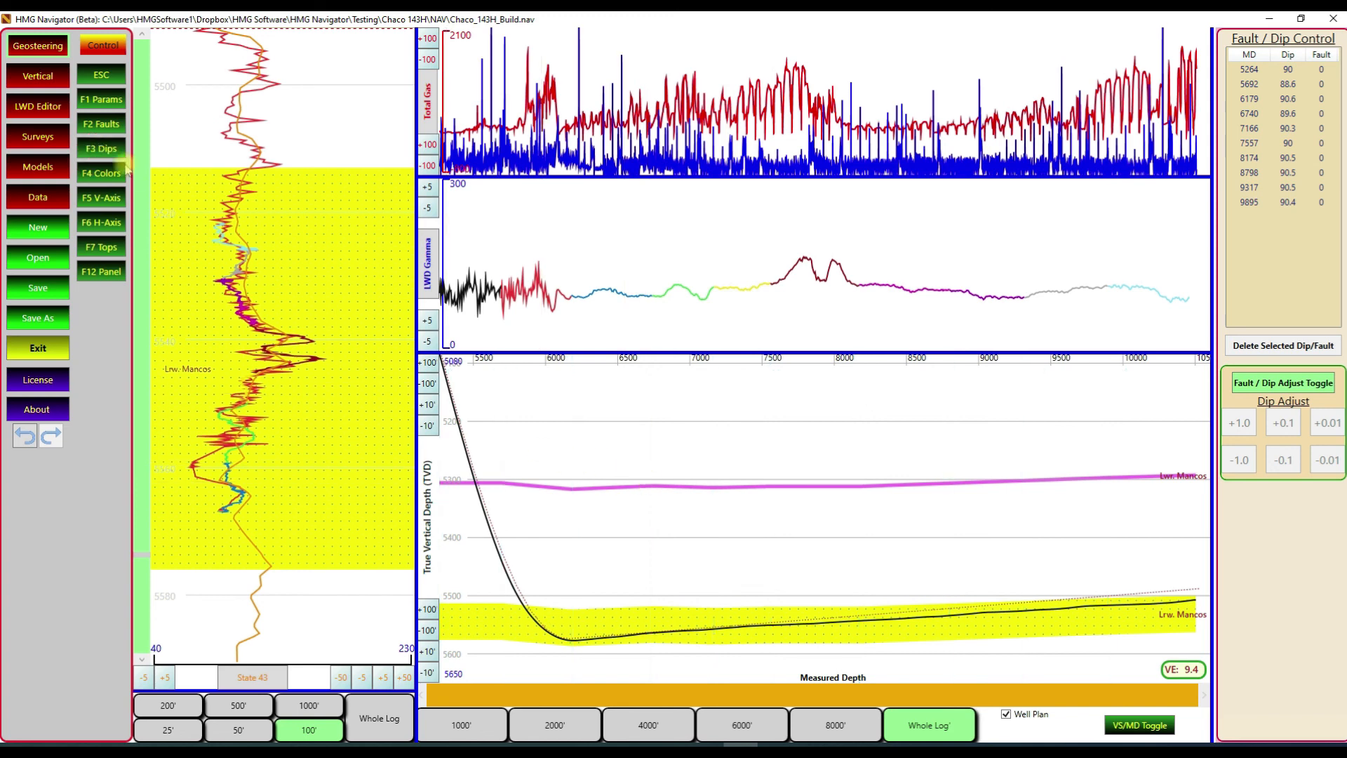
left_click(99, 149)
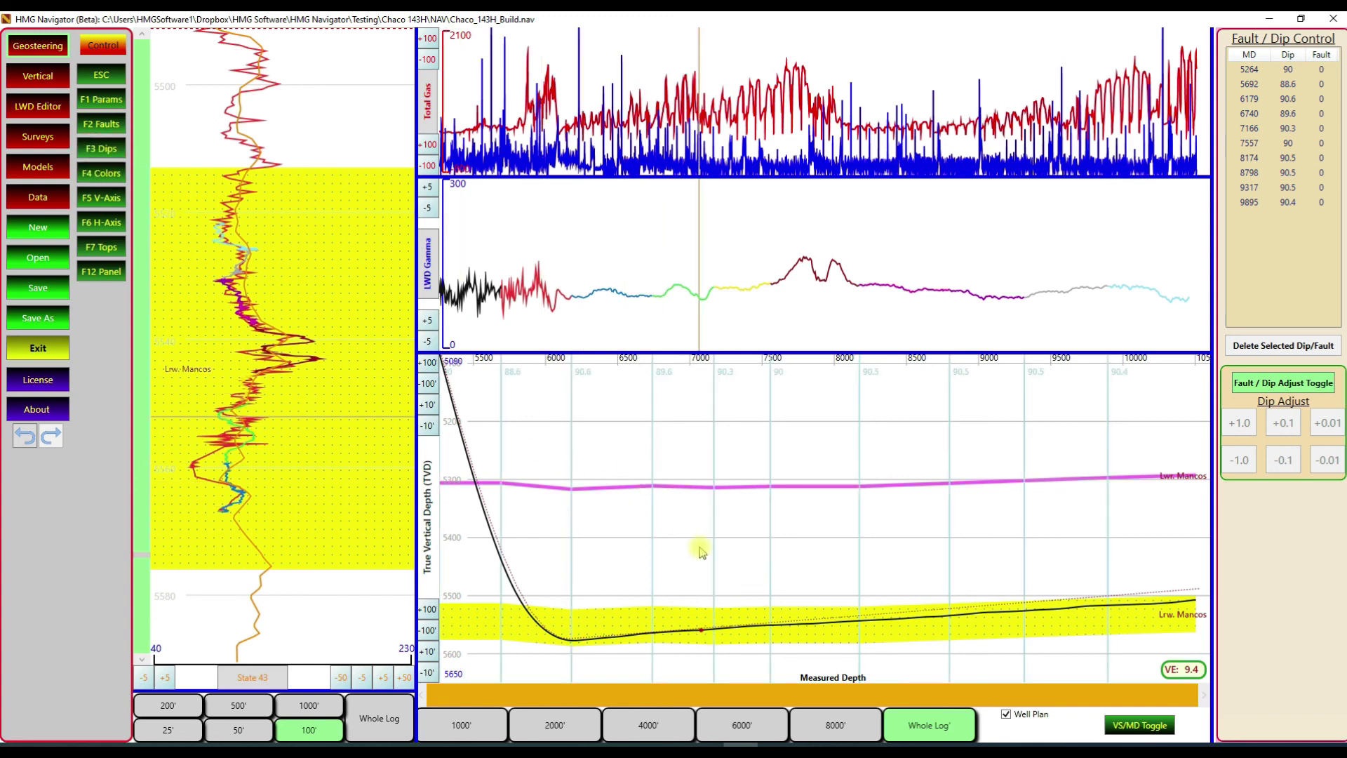